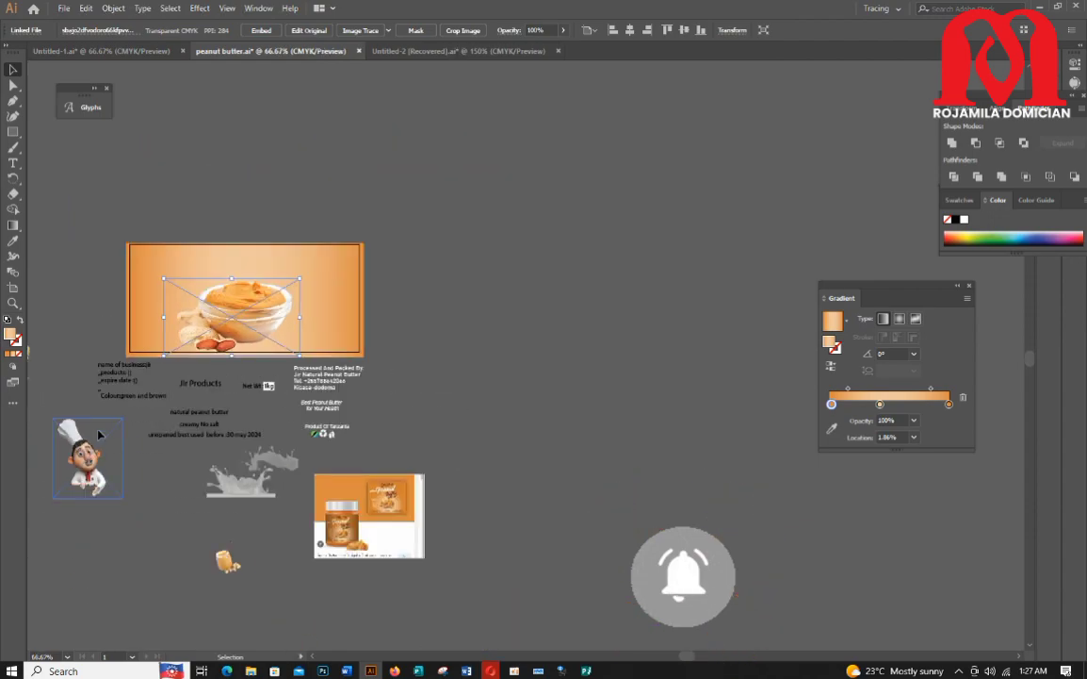
# Step: Delete the stray peanut photo on the canvas's left side
pyautogui.scroll(-1, 98, 437)
pyautogui.press('super')
pyautogui.press('super')
pyautogui.scroll(-2, 109, 309)
pyautogui.moveTo(713, 657); pyautogui.dragTo(677, 663)
pyautogui.scroll(2, 622, 555)
# Step: Remove the word Jir from the Jir Products text so only Products remains
pyautogui.scroll(-2, 283, 387)
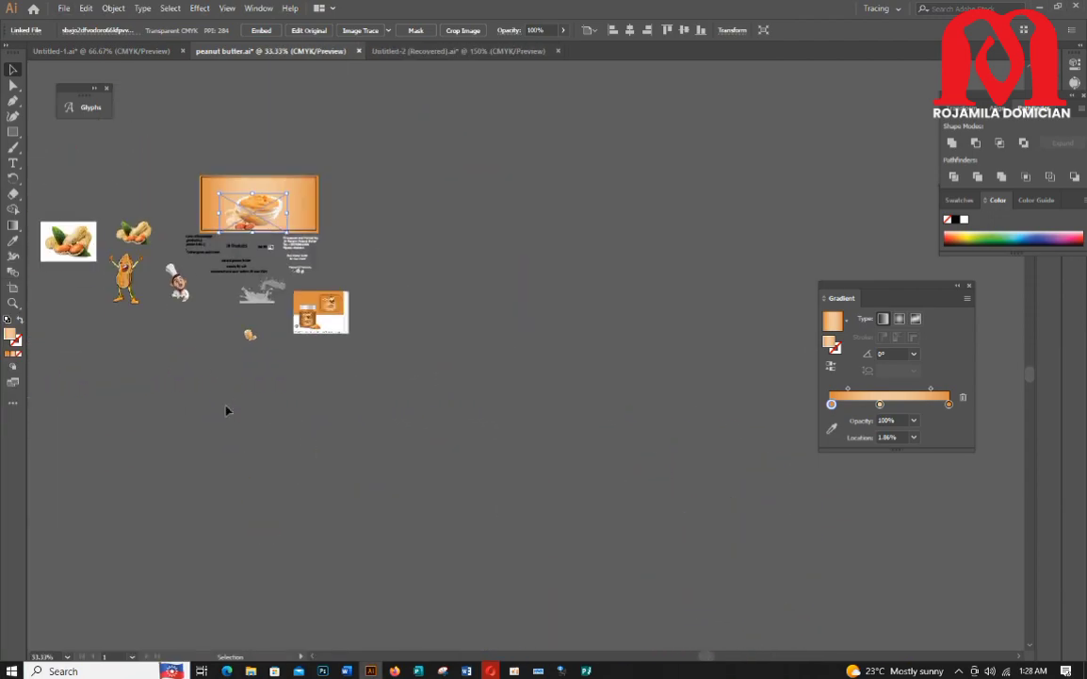
pyautogui.click(70, 241)
pyautogui.press('Delete')
# Step: Select the peanut mascot and peanut images and move them next to the chef character
pyautogui.moveTo(92, 213); pyautogui.dragTo(188, 314)
pyautogui.moveTo(121, 256); pyautogui.dragTo(354, 224)
pyautogui.scroll(4, 354, 223)
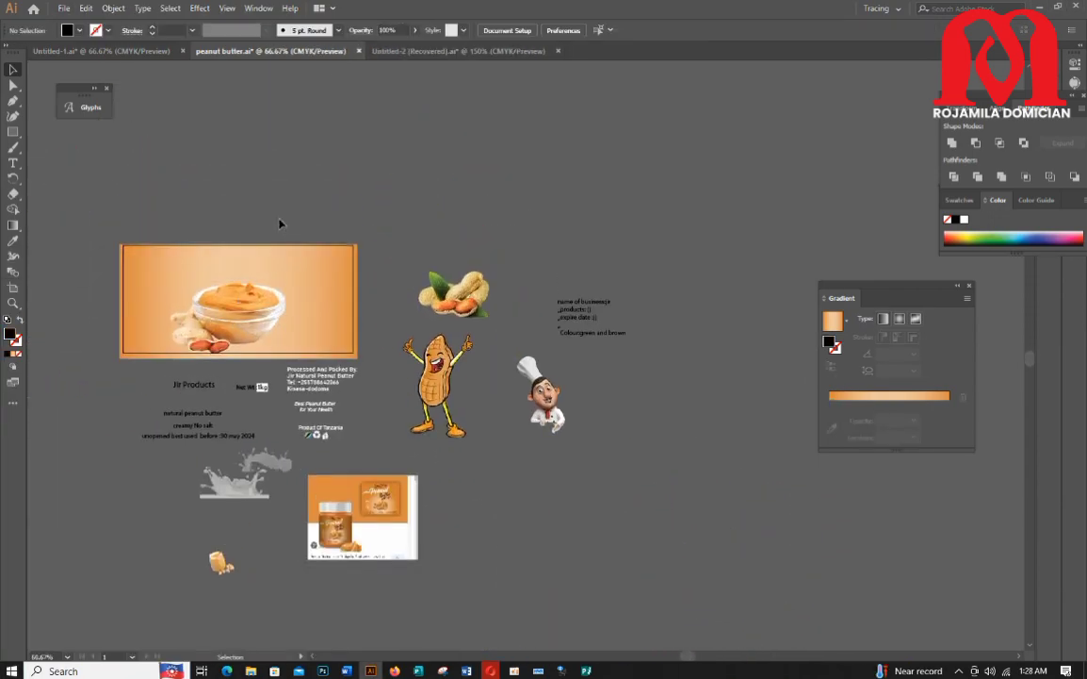
pyautogui.click(216, 381)
# Step: Create a new text object below the label texts and paste Jir into it
pyautogui.scroll(-1, 215, 391)
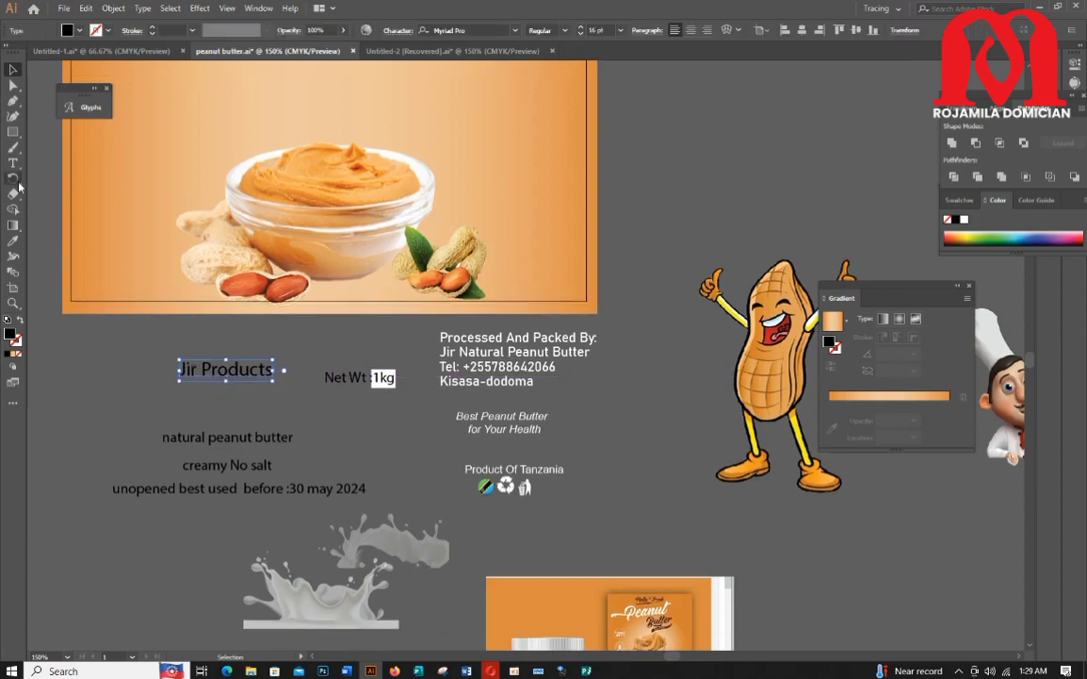
pyautogui.press('BackSpace')
pyautogui.scroll(-2, 151, 365)
pyautogui.click(94, 465)
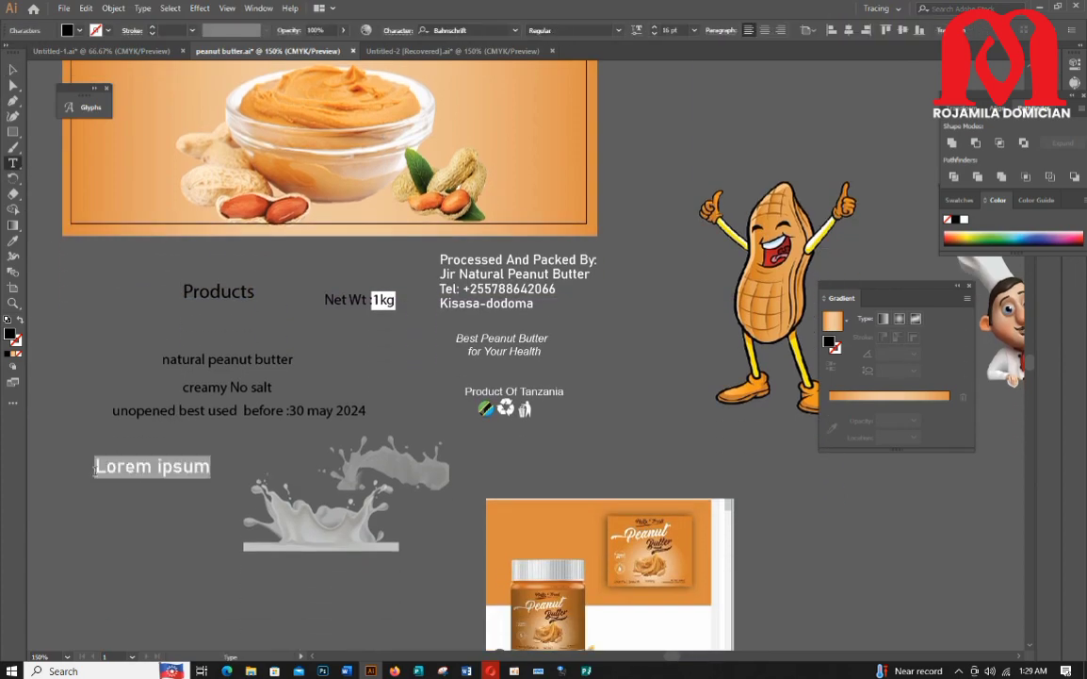
pyautogui.write('Jir')
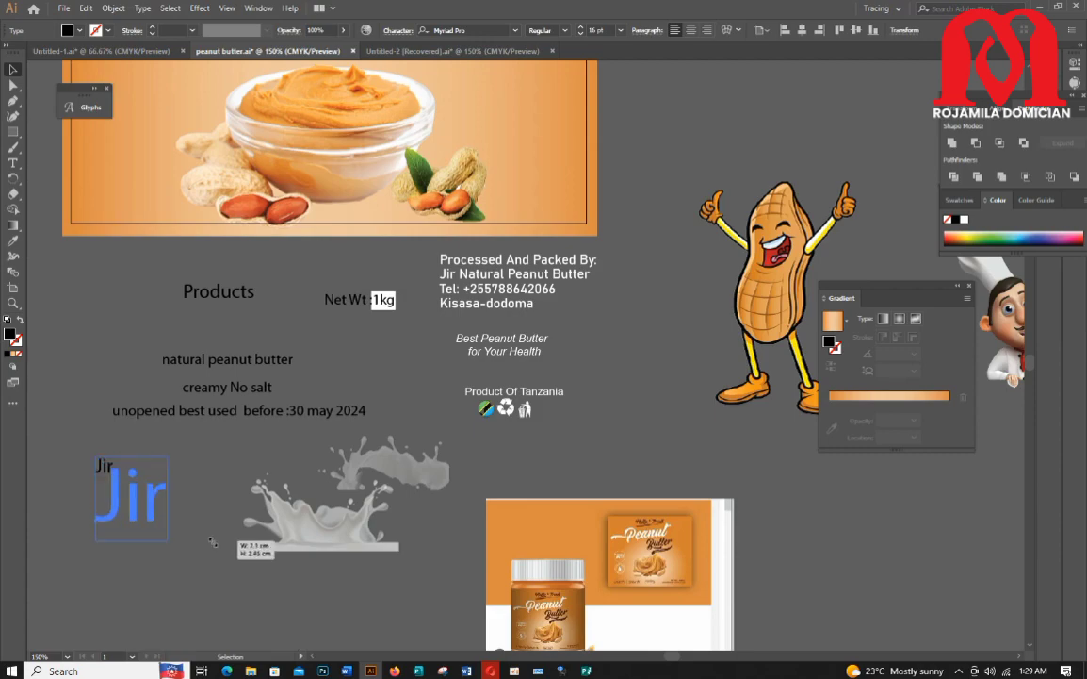
# Step: Enlarge the Jir text and set its font to Argentina
pyautogui.moveTo(228, 439); pyautogui.dragTo(229, 437)
pyautogui.click(515, 31)
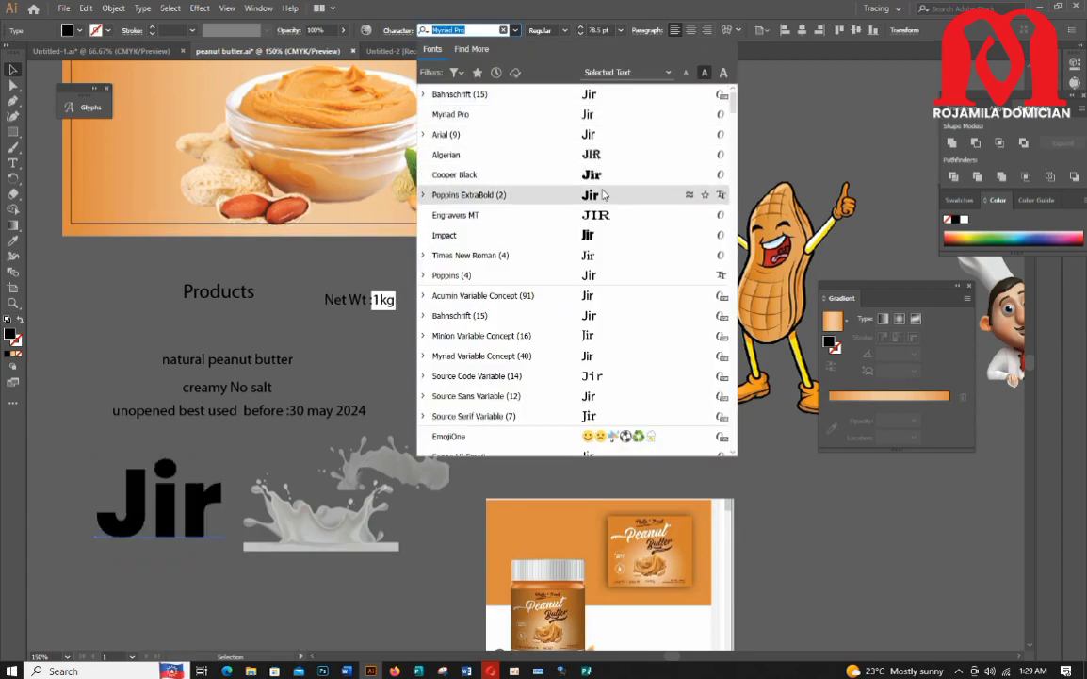
pyautogui.scroll(-3, 584, 264)
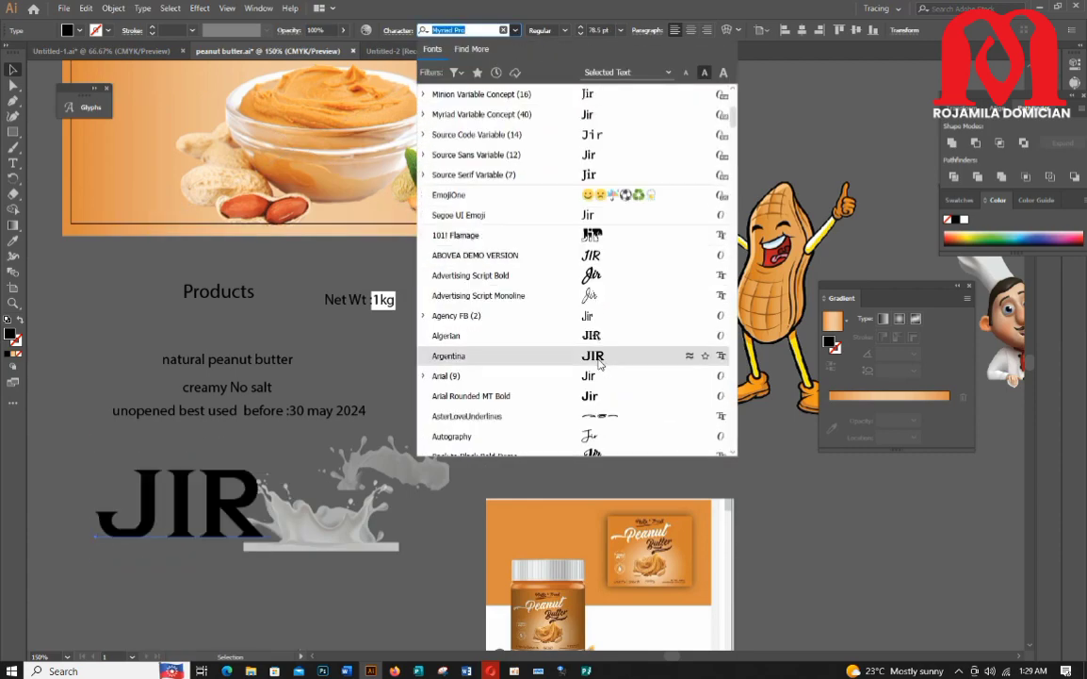
pyautogui.click(584, 344)
# Step: Move the milk splash aside and shift the JIR text lower
pyautogui.moveTo(304, 540); pyautogui.dragTo(385, 509)
pyautogui.moveTo(396, 460); pyautogui.dragTo(457, 440)
pyautogui.moveTo(186, 480); pyautogui.dragTo(186, 520)
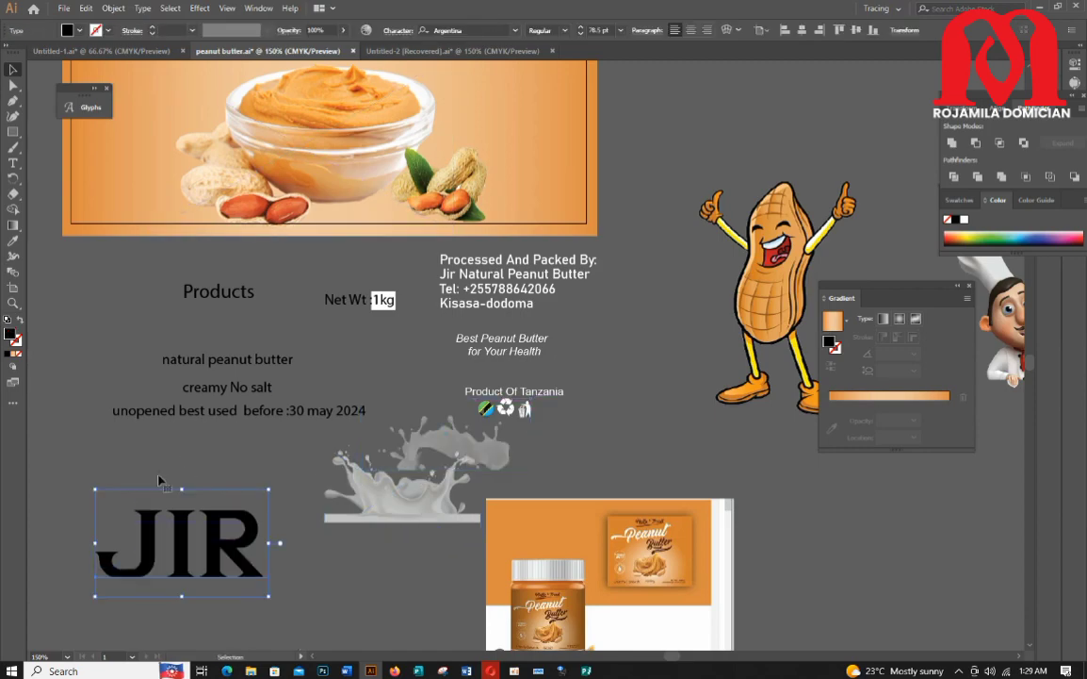
# Step: Move the Products text beneath JIR and enlarge it
pyautogui.scroll(-1, 223, 419)
pyautogui.moveTo(240, 273); pyautogui.dragTo(179, 597)
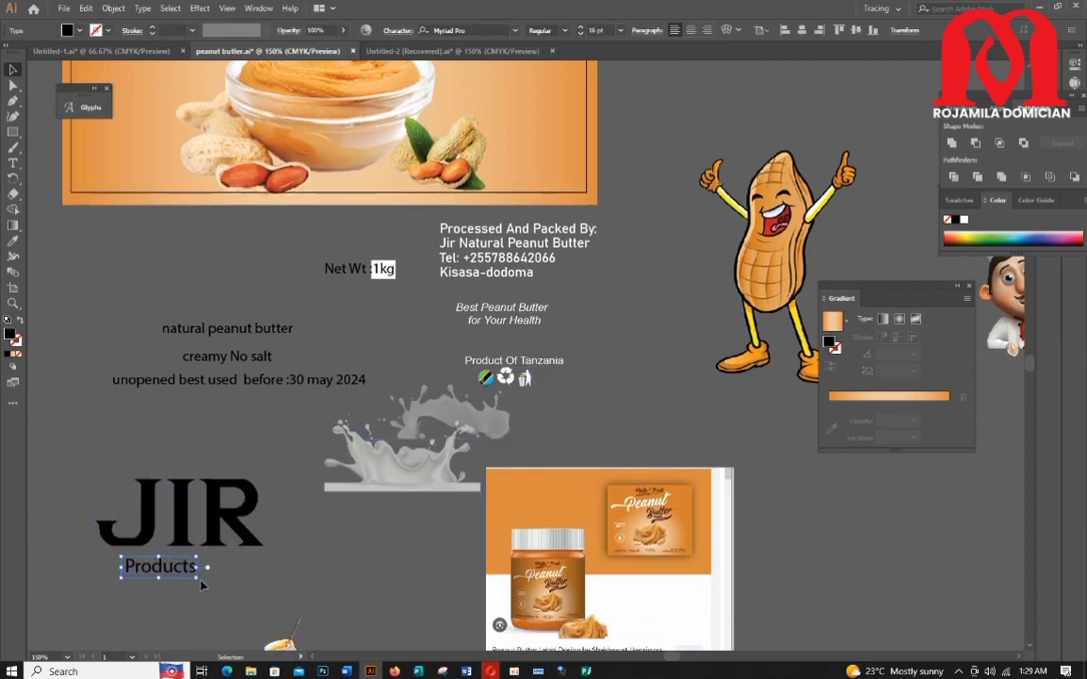
pyautogui.moveTo(243, 570)
pyautogui.mouseDown()
pyautogui.moveTo(212, 569)
pyautogui.moveTo(250, 592)
pyautogui.moveTo(224, 563)
pyautogui.mouseUp()
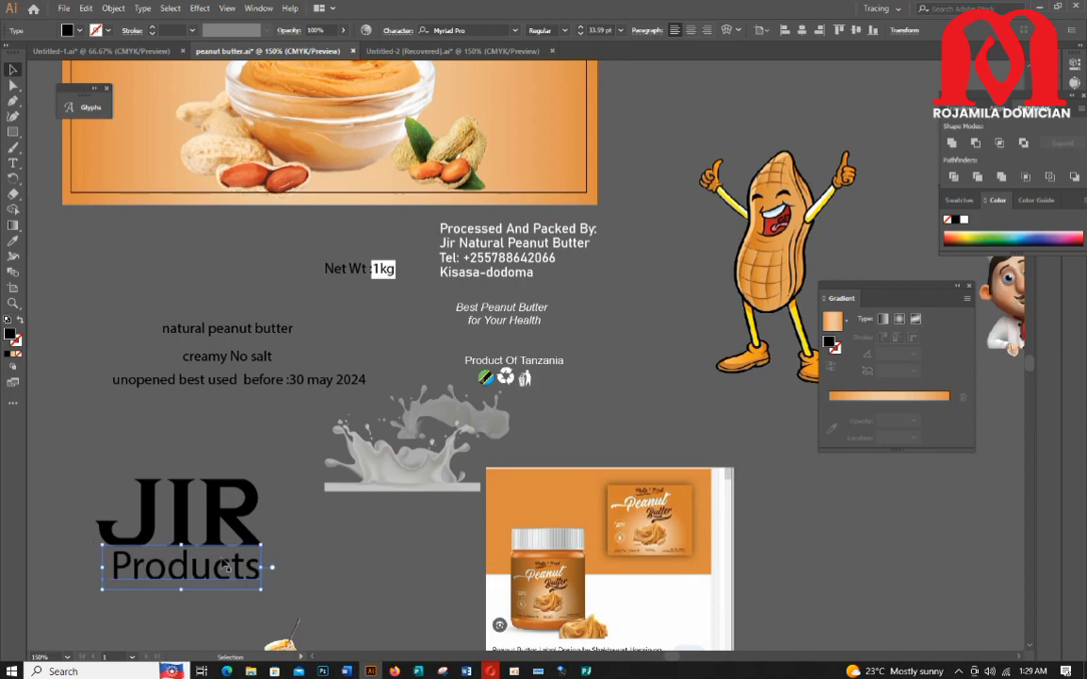
# Step: Set the Products text font to Bahnschrift
pyautogui.click(517, 32)
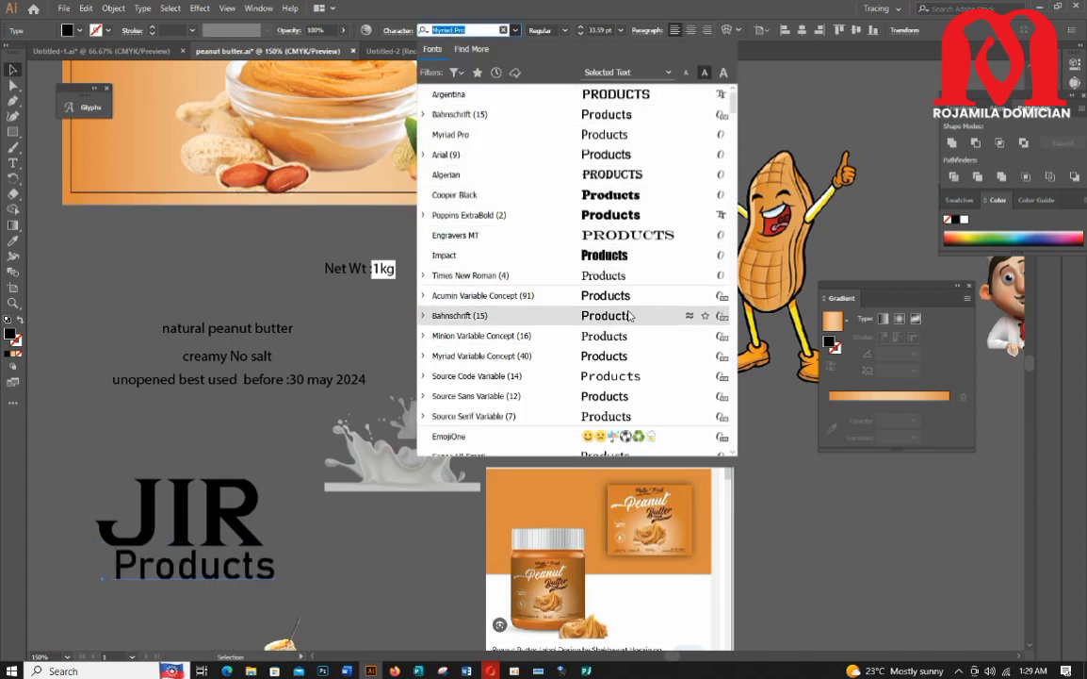
pyautogui.click(561, 311)
pyautogui.click(142, 8)
pyautogui.click(363, 237)
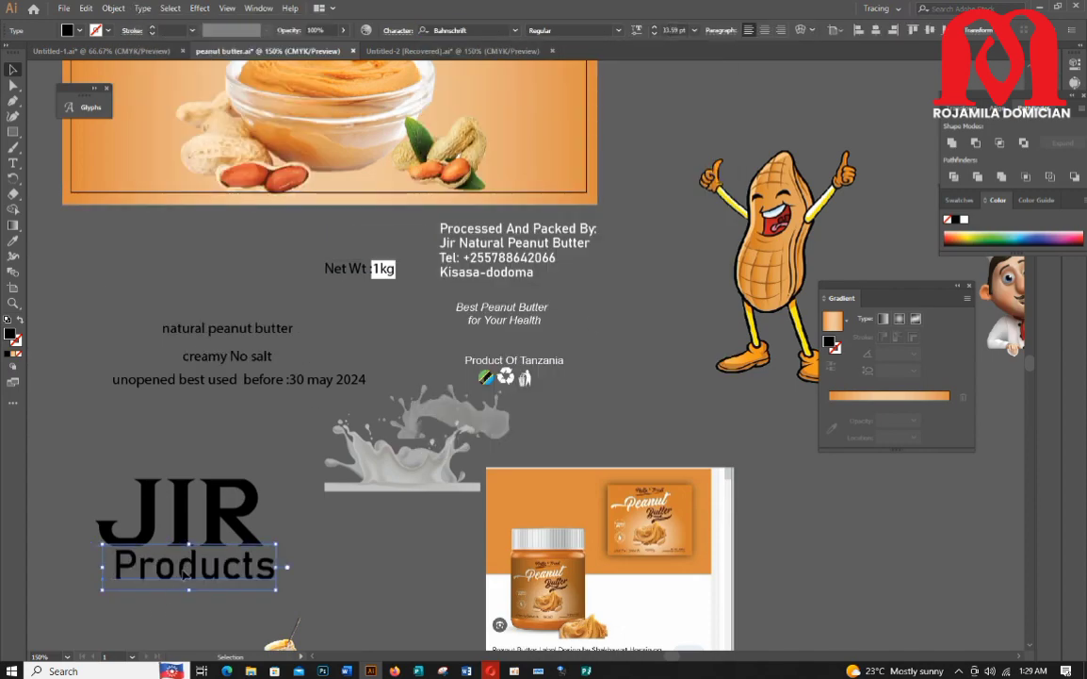
# Step: Nudge the Products text into alignment under JIR
pyautogui.moveTo(183, 569); pyautogui.dragTo(179, 570)
pyautogui.click(335, 557)
pyautogui.scroll(-2, 330, 528)
pyautogui.scroll(3, 291, 342)
pyautogui.scroll(-1, 287, 349)
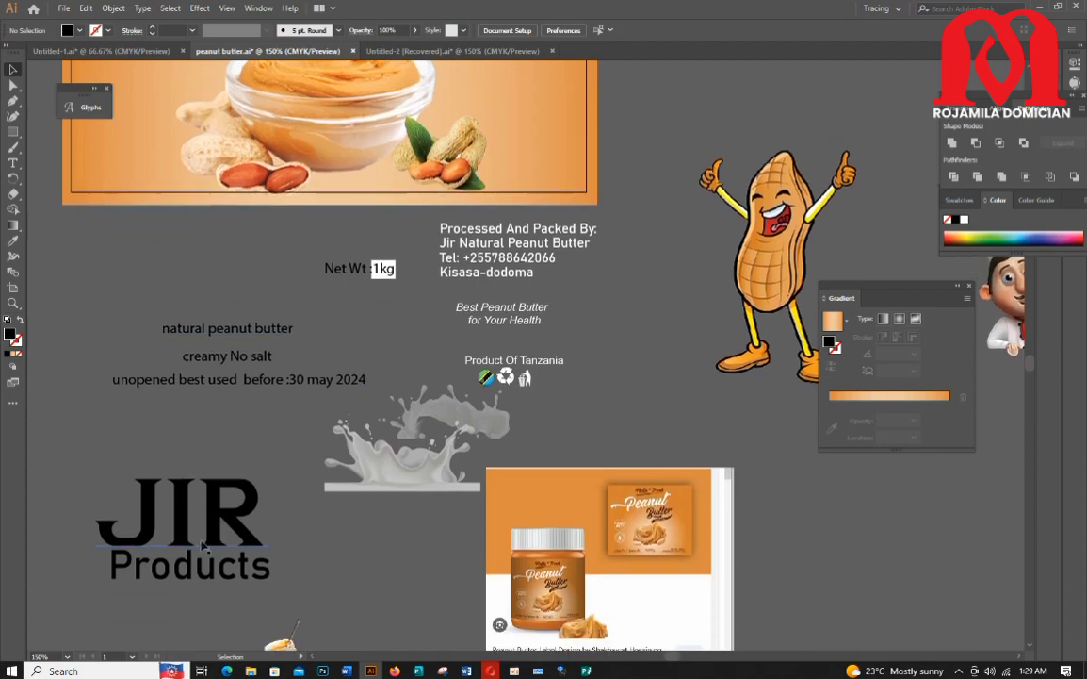
pyautogui.scroll(-2, 189, 560)
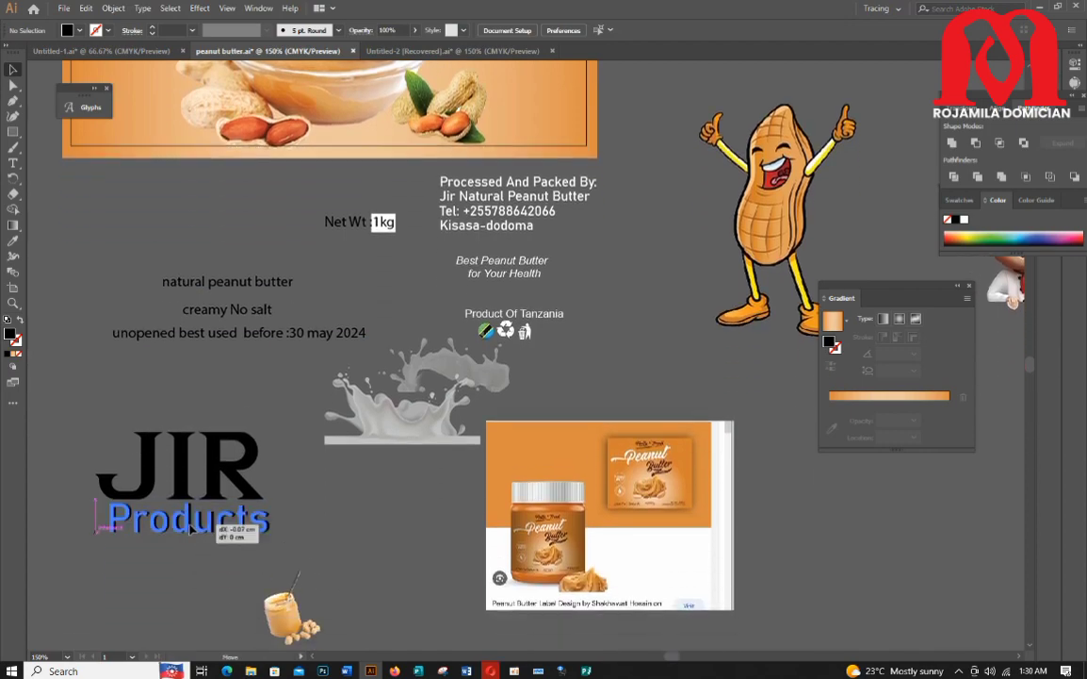
pyautogui.click(236, 495)
pyautogui.scroll(1, 307, 256)
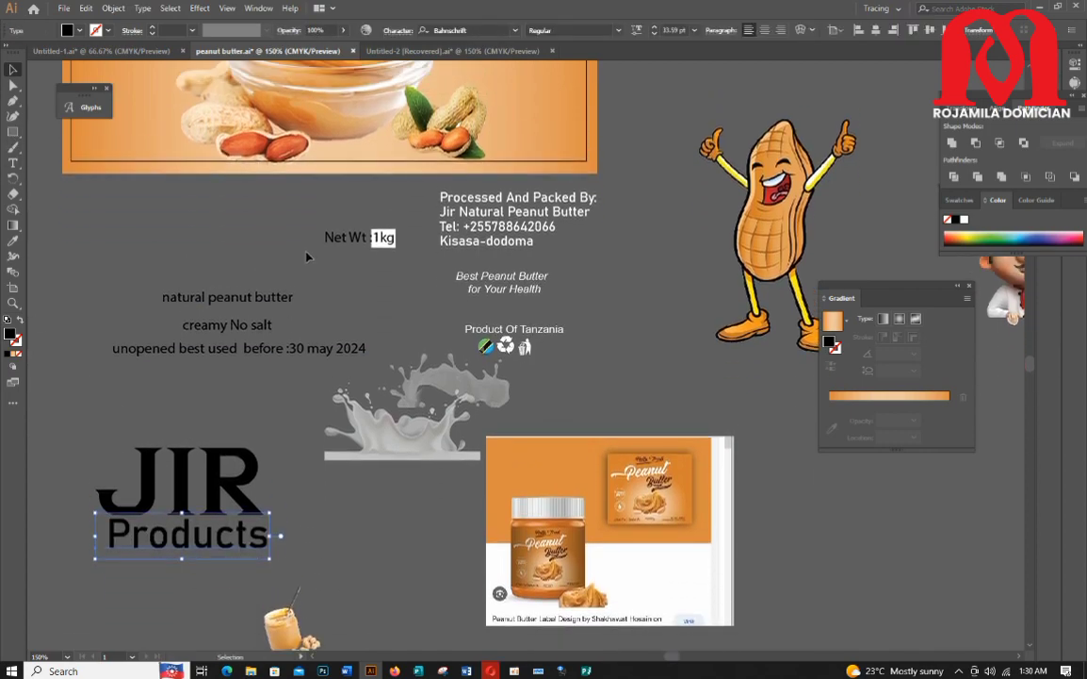
# Step: Move the natural peanut butter text beneath Products
pyautogui.moveTo(223, 301); pyautogui.dragTo(224, 275)
pyautogui.scroll(-2, 223, 269)
pyautogui.moveTo(243, 208); pyautogui.dragTo(195, 501)
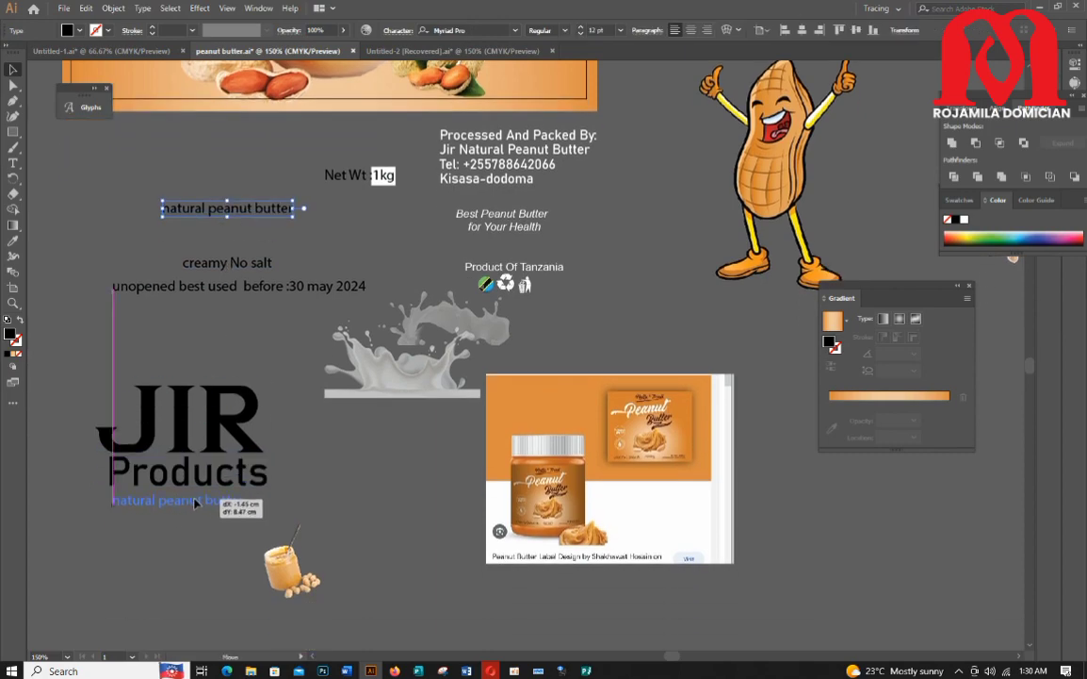
# Step: Set the Products text tracking to 400 and reposition it under JIR
pyautogui.click(226, 471)
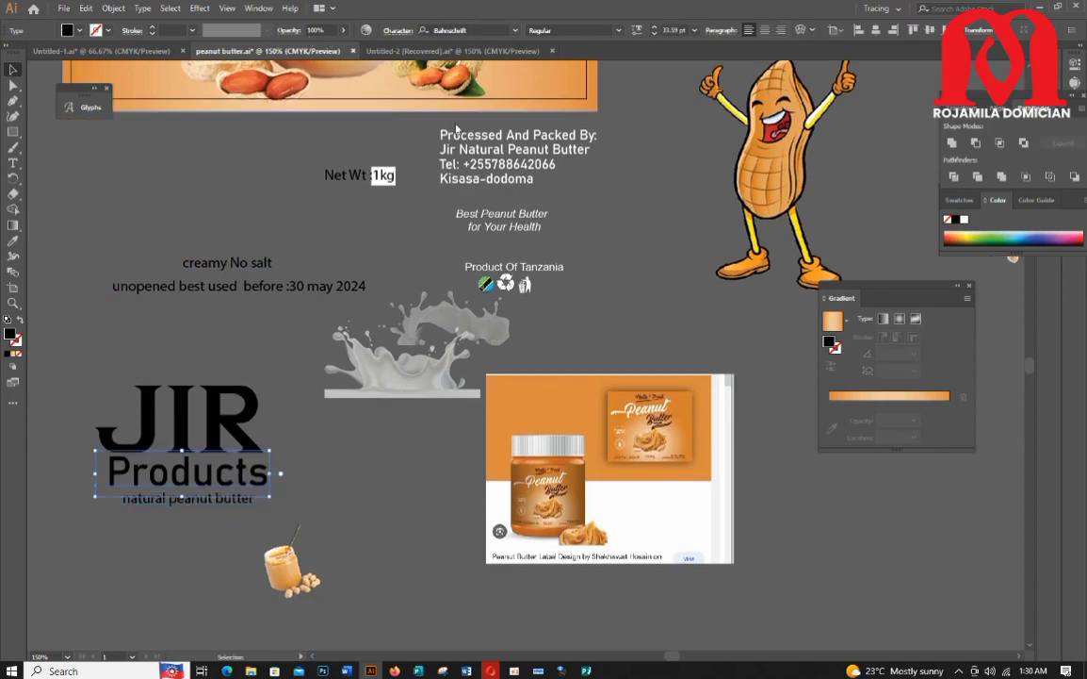
pyautogui.hotkey('ctrl', 't')
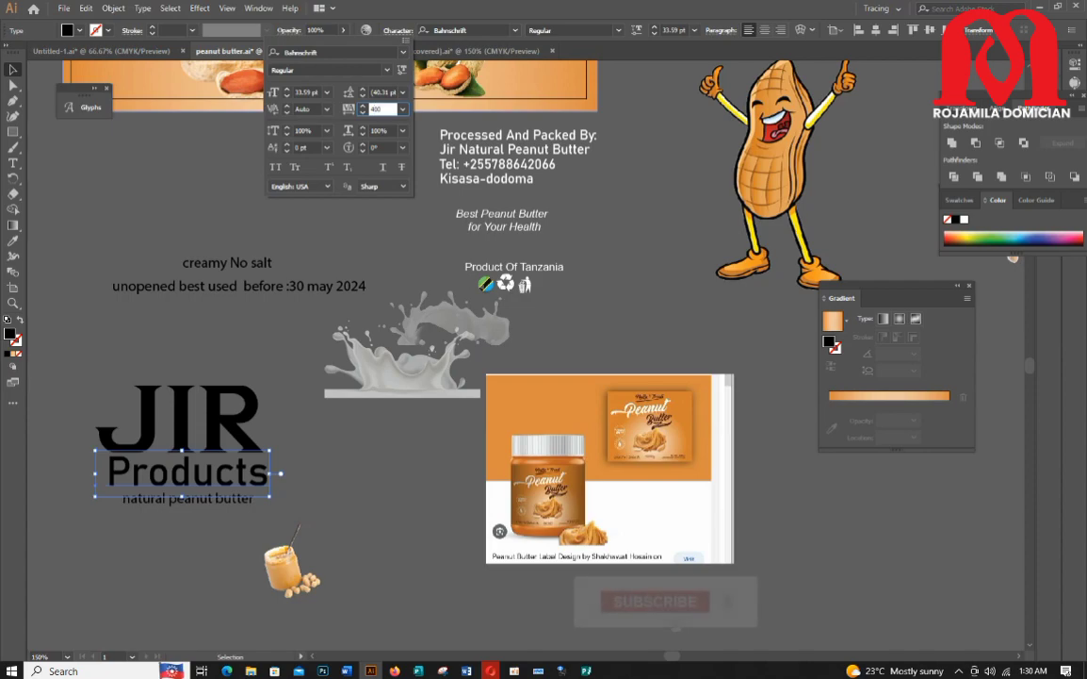
pyautogui.press('Return')
pyautogui.moveTo(257, 473); pyautogui.dragTo(170, 471)
pyautogui.moveTo(672, 657); pyautogui.dragTo(668, 659)
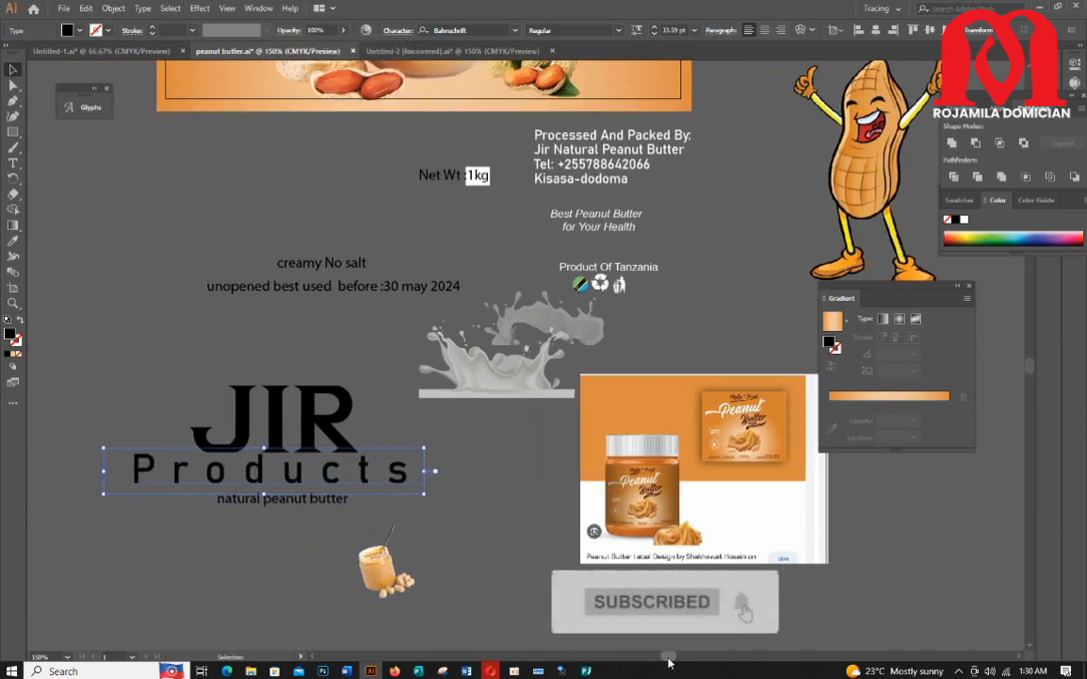
# Step: Adjust the positions of the Products and natural peanut butter lines under JIR
pyautogui.click(452, 551)
pyautogui.moveTo(286, 500); pyautogui.dragTo(287, 506)
pyautogui.moveTo(304, 469); pyautogui.dragTo(310, 468)
pyautogui.click(417, 539)
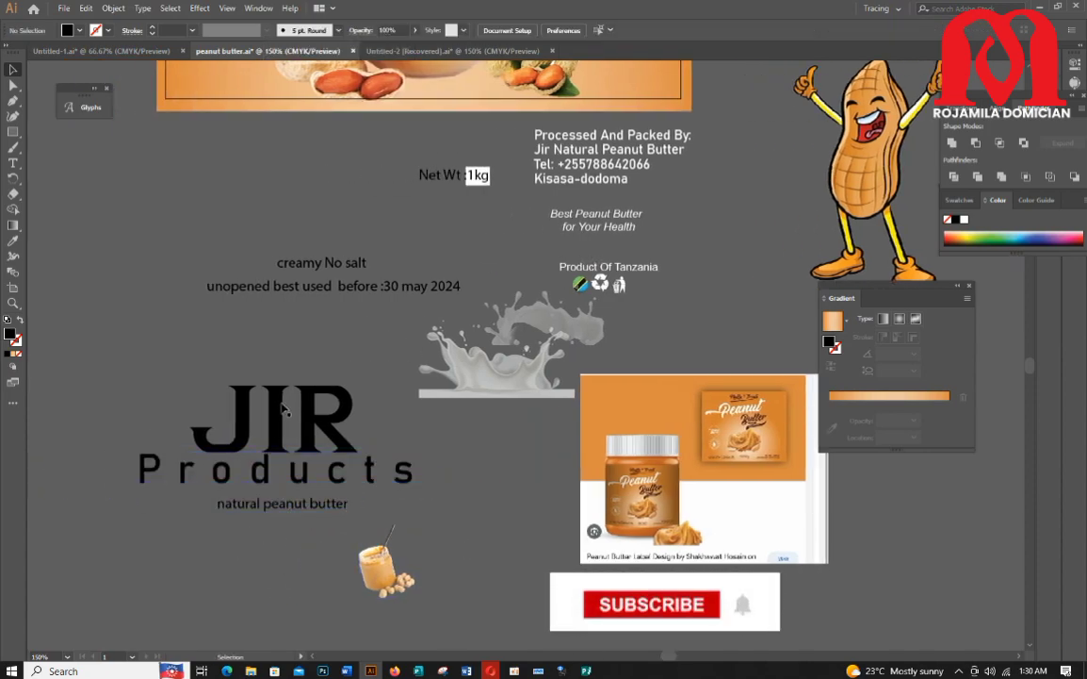
# Step: Change the natural peanut butter text to Title Case
pyautogui.click(283, 414)
pyautogui.click(283, 503)
pyautogui.click(143, 8)
pyautogui.moveTo(236, 208)
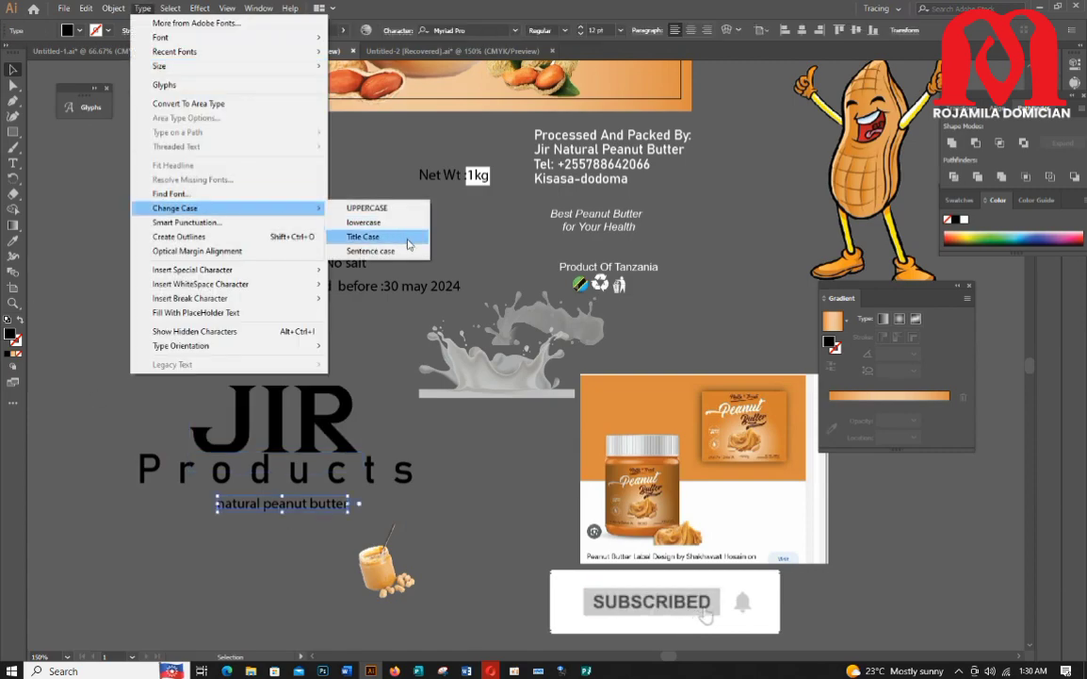
pyautogui.click(408, 239)
# Step: Increase the Natural Peanut Butter font size and center it under Products
pyautogui.click(581, 28)
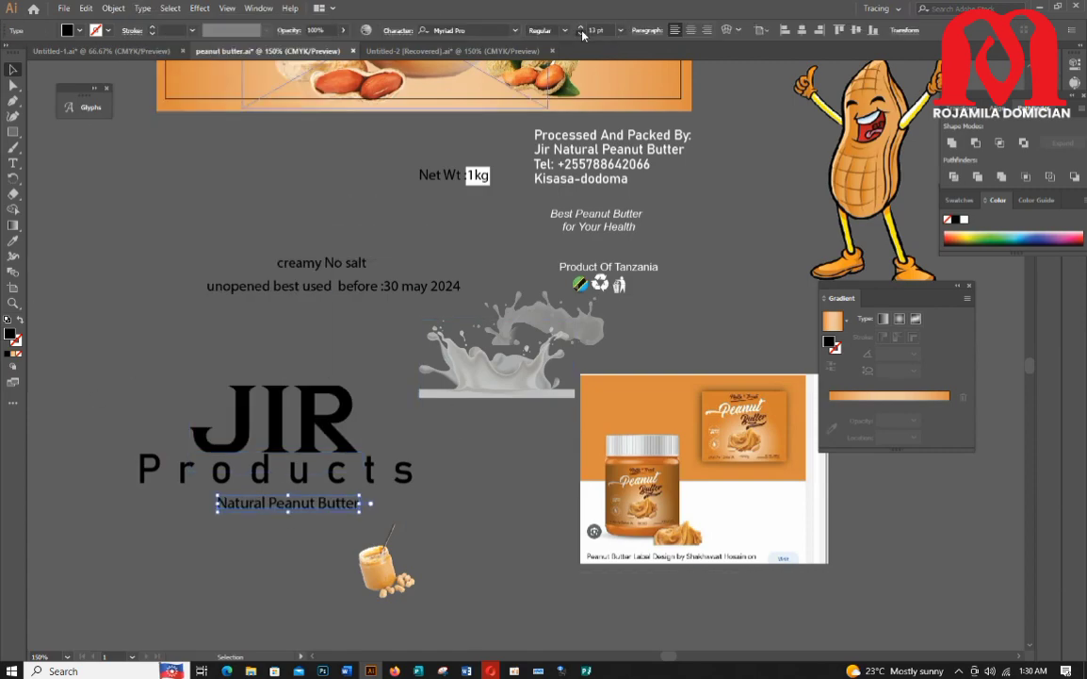
pyautogui.click(581, 29)
pyautogui.click(582, 28)
pyautogui.click(581, 28)
pyautogui.click(581, 28)
pyautogui.moveTo(367, 505); pyautogui.dragTo(342, 505)
pyautogui.click(340, 473)
pyautogui.scroll(-1, 337, 469)
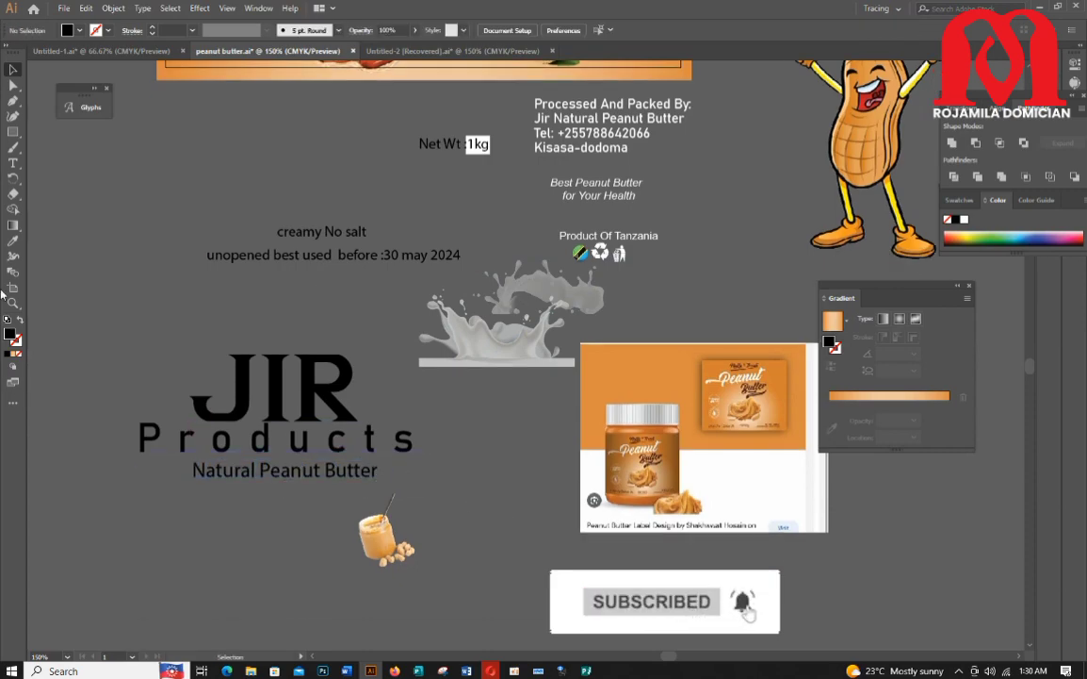
# Step: Draw a rectangle over the JIR text and widen it to cover the word
pyautogui.click(13, 131)
pyautogui.moveTo(179, 342); pyautogui.dragTo(382, 424)
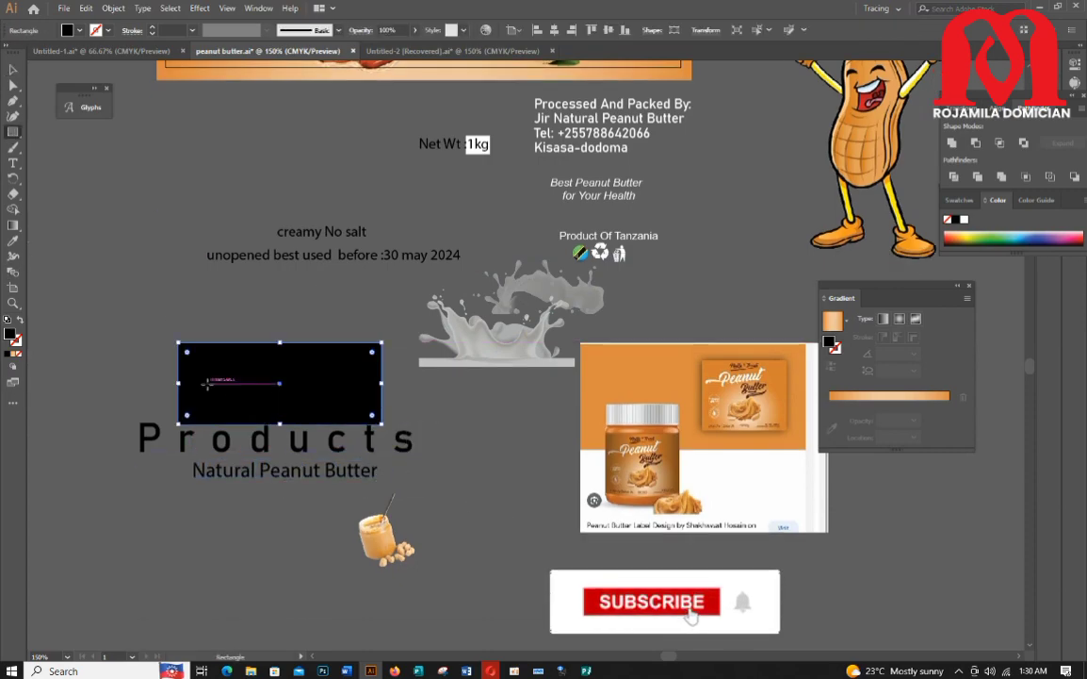
pyautogui.moveTo(145, 374); pyautogui.dragTo(144, 375)
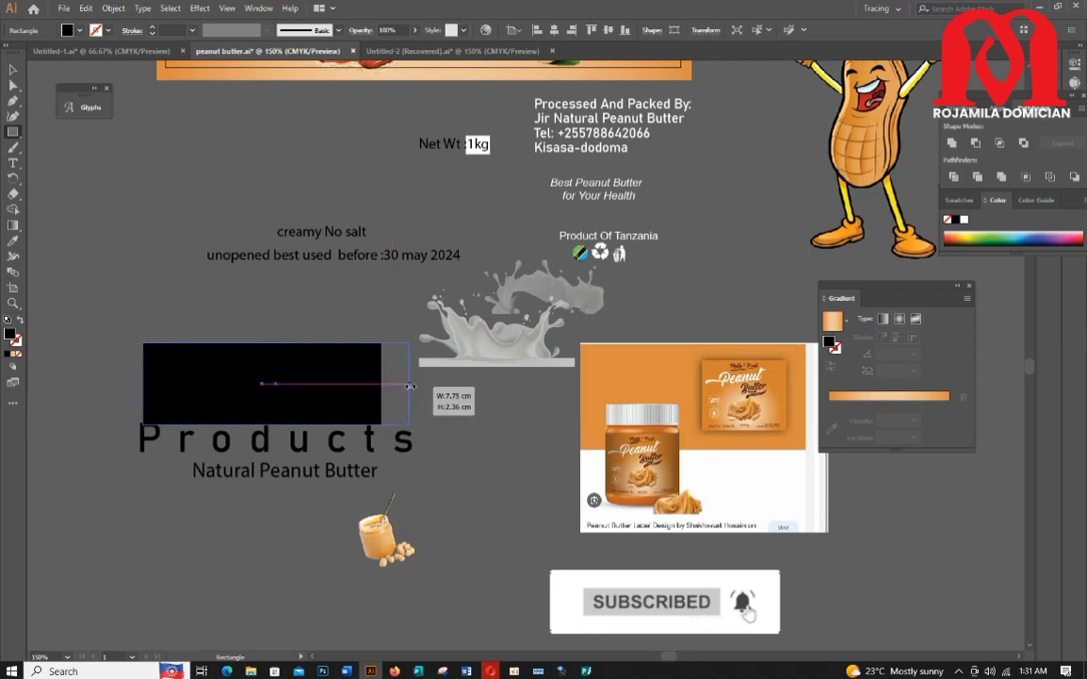
pyautogui.moveTo(410, 385); pyautogui.dragTo(409, 386)
# Step: Remove the rectangle's fill and give it a 2 pt stroke
pyautogui.click(77, 30)
pyautogui.click(11, 51)
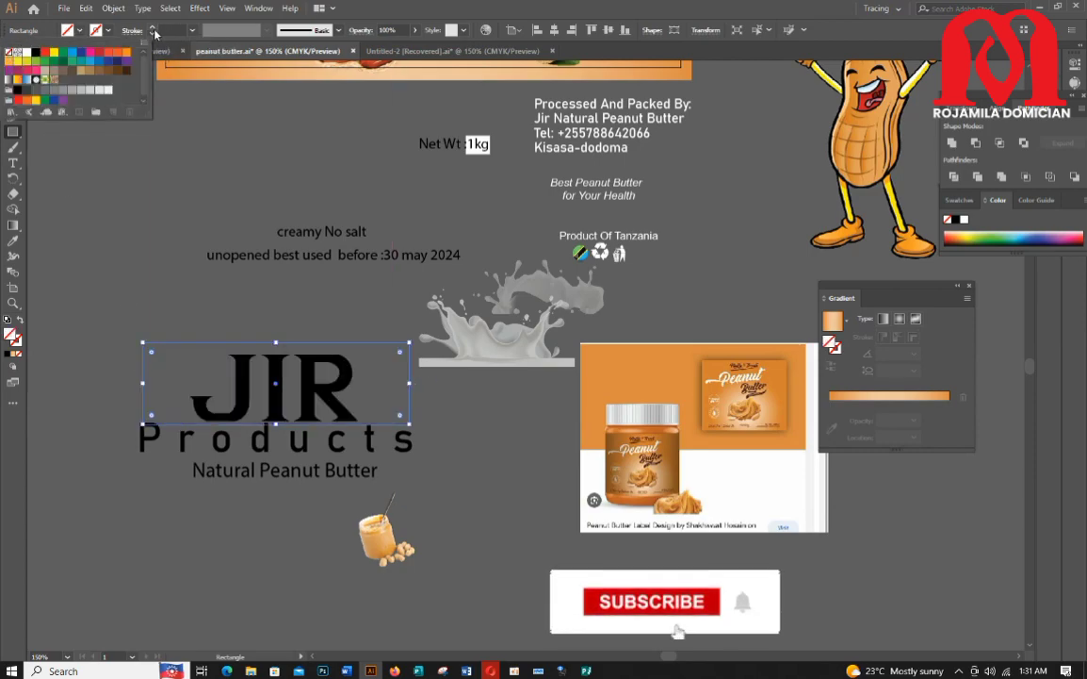
pyautogui.click(154, 29)
pyautogui.click(12, 70)
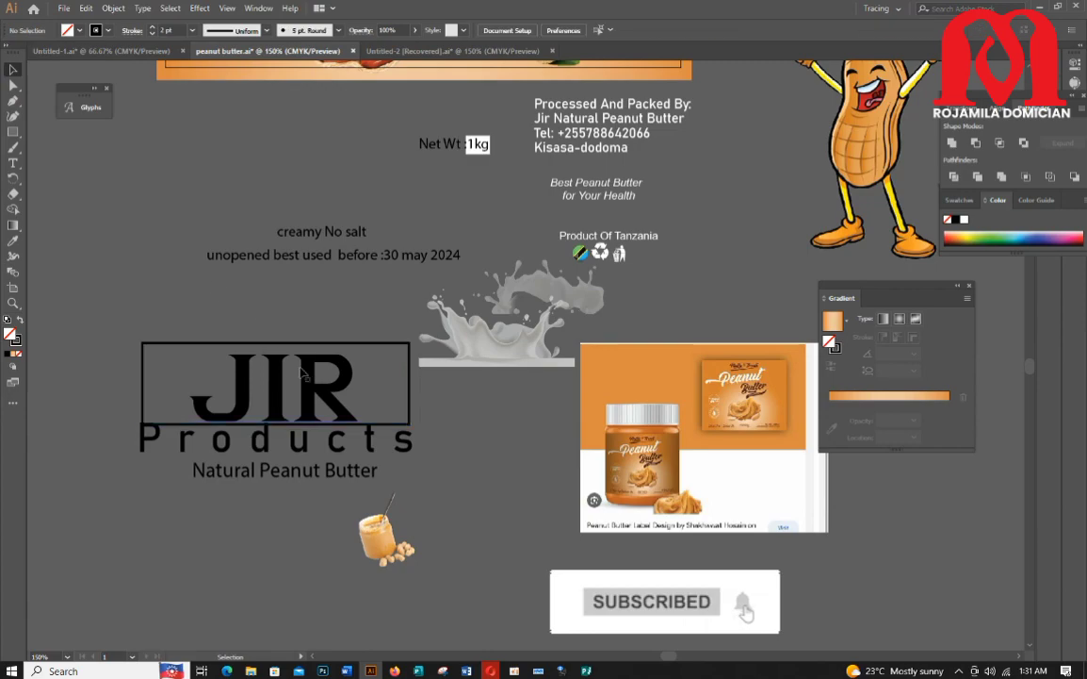
# Step: Resize the outline rectangle to fit more tightly around JIR
pyautogui.moveTo(276, 350); pyautogui.dragTo(276, 348)
pyautogui.moveTo(141, 363); pyautogui.dragTo(176, 363)
pyautogui.moveTo(387, 386); pyautogui.dragTo(380, 387)
pyautogui.scroll(-1, 409, 442)
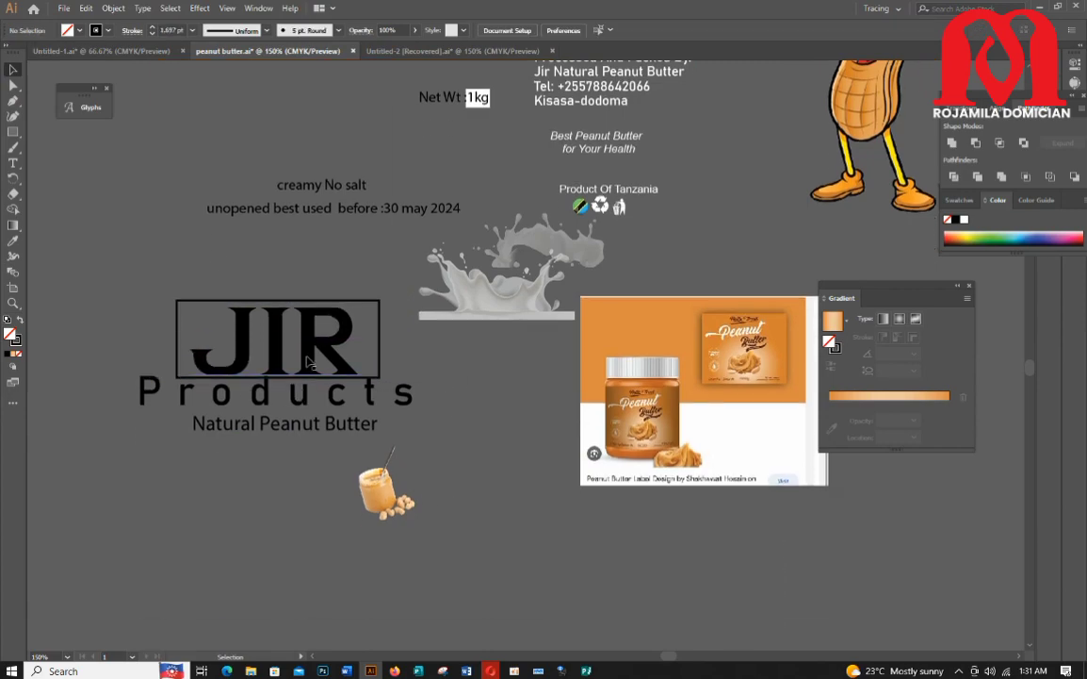
# Step: Realign the JIR, Products and Natural Peanut Butter texts relative to each other
pyautogui.moveTo(312, 357); pyautogui.dragTo(263, 340)
pyautogui.click(481, 417)
pyautogui.scroll(1, 307, 333)
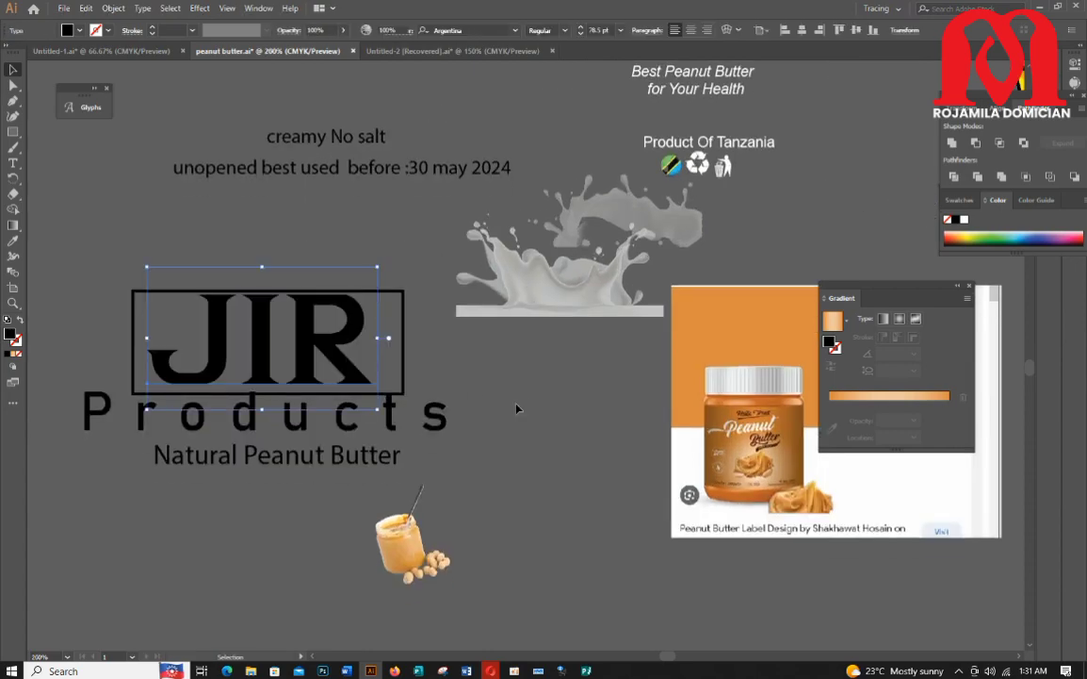
pyautogui.click(517, 408)
pyautogui.moveTo(396, 426); pyautogui.dragTo(403, 426)
pyautogui.click(393, 479)
pyautogui.moveTo(327, 462); pyautogui.dragTo(293, 459)
pyautogui.click(512, 490)
# Step: Draw a horizontal line between the Products and Natural Peanut Butter texts with the Line Segment tool
pyautogui.moveTo(13, 132); pyautogui.dragTo(83, 194)
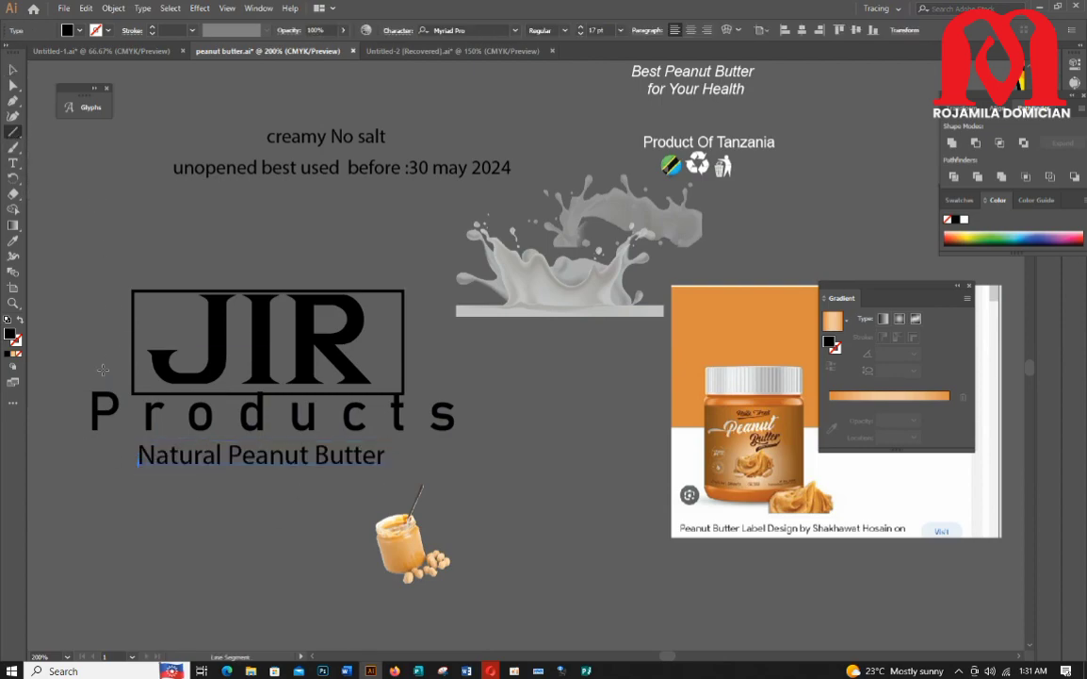
pyautogui.moveTo(106, 438); pyautogui.dragTo(504, 437)
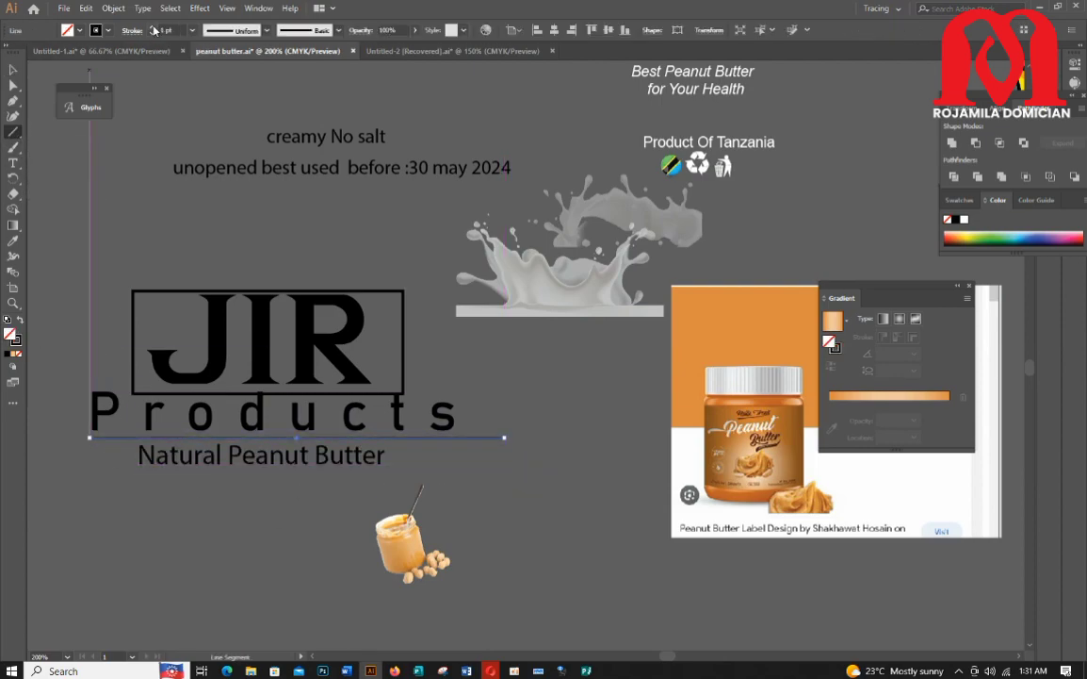
pyautogui.click(13, 70)
pyautogui.click(443, 483)
# Step: Nudge the Natural Peanut Butter text slightly below the divider line
pyautogui.click(461, 438)
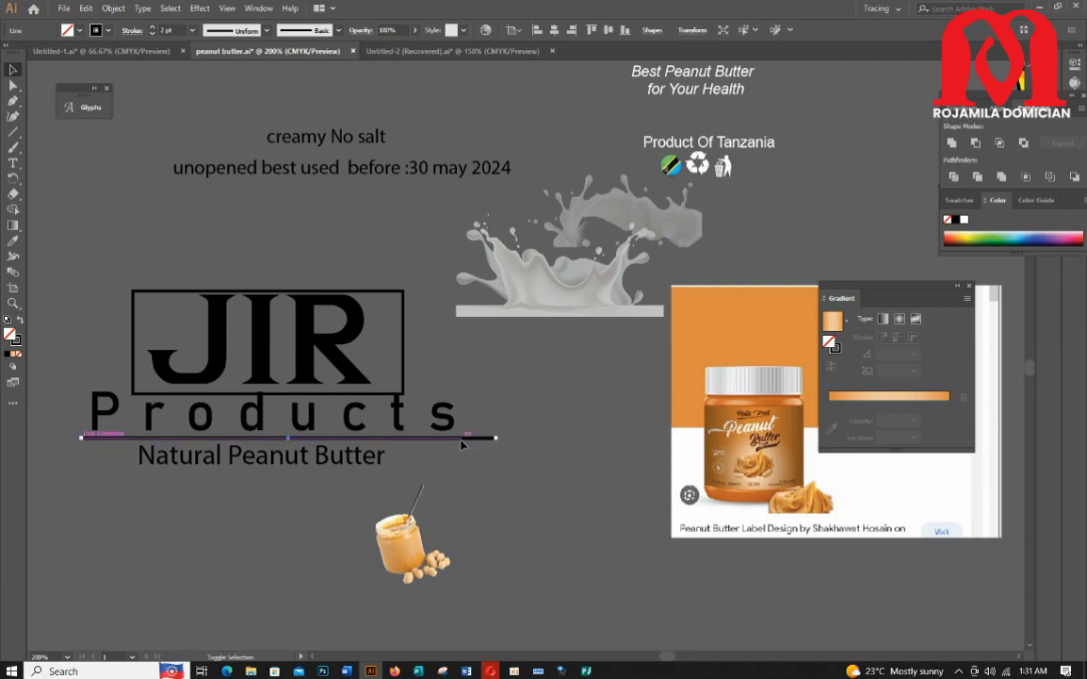
pyautogui.moveTo(461, 439); pyautogui.dragTo(460, 439)
pyautogui.click(429, 481)
pyautogui.scroll(1, 317, 482)
pyautogui.moveTo(318, 479); pyautogui.dragTo(318, 485)
pyautogui.click(287, 507)
pyautogui.scroll(-3, 272, 469)
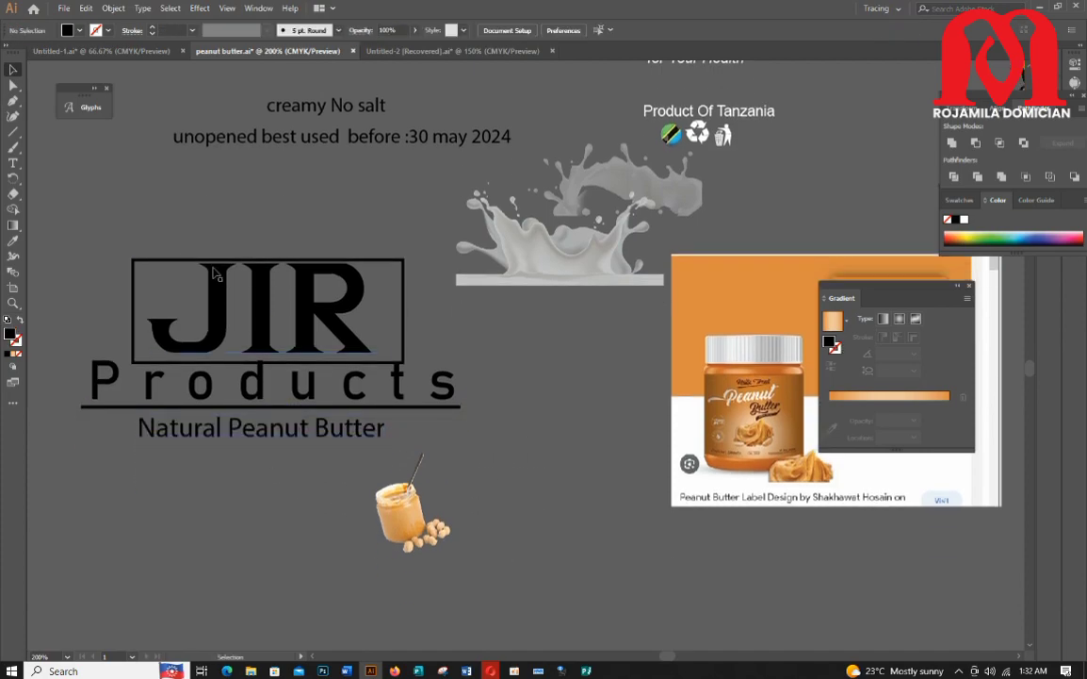
# Step: Narrow the outline rectangle around JIR from both sides
pyautogui.click(181, 284)
pyautogui.moveTo(135, 310); pyautogui.dragTo(144, 310)
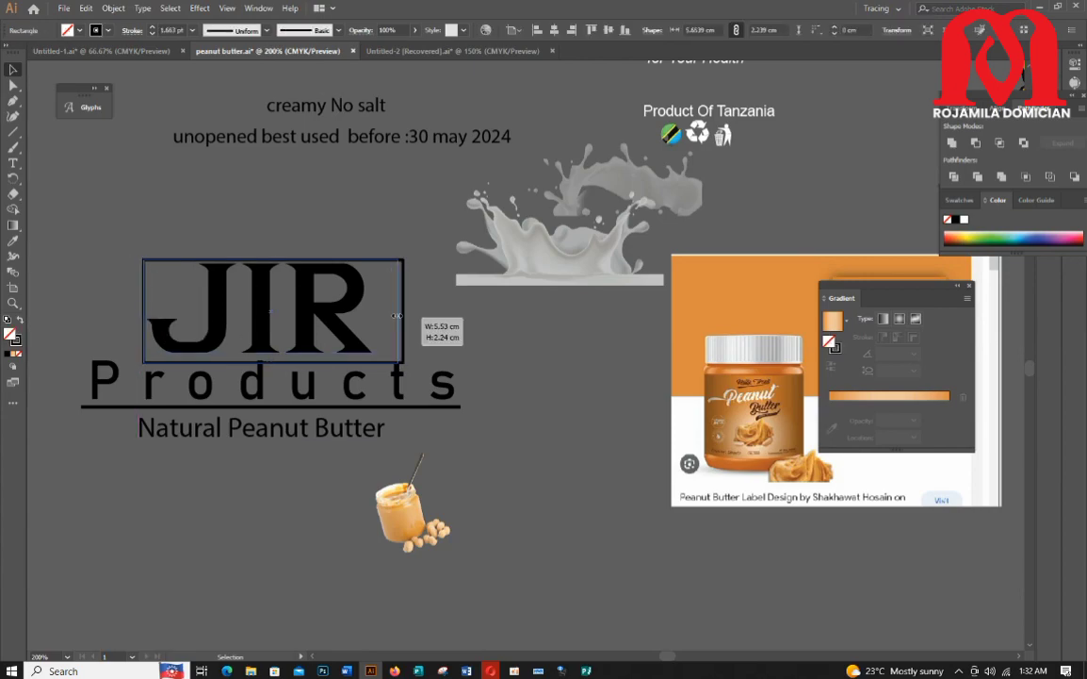
pyautogui.moveTo(397, 315); pyautogui.dragTo(383, 316)
pyautogui.click(426, 349)
pyautogui.click(292, 265)
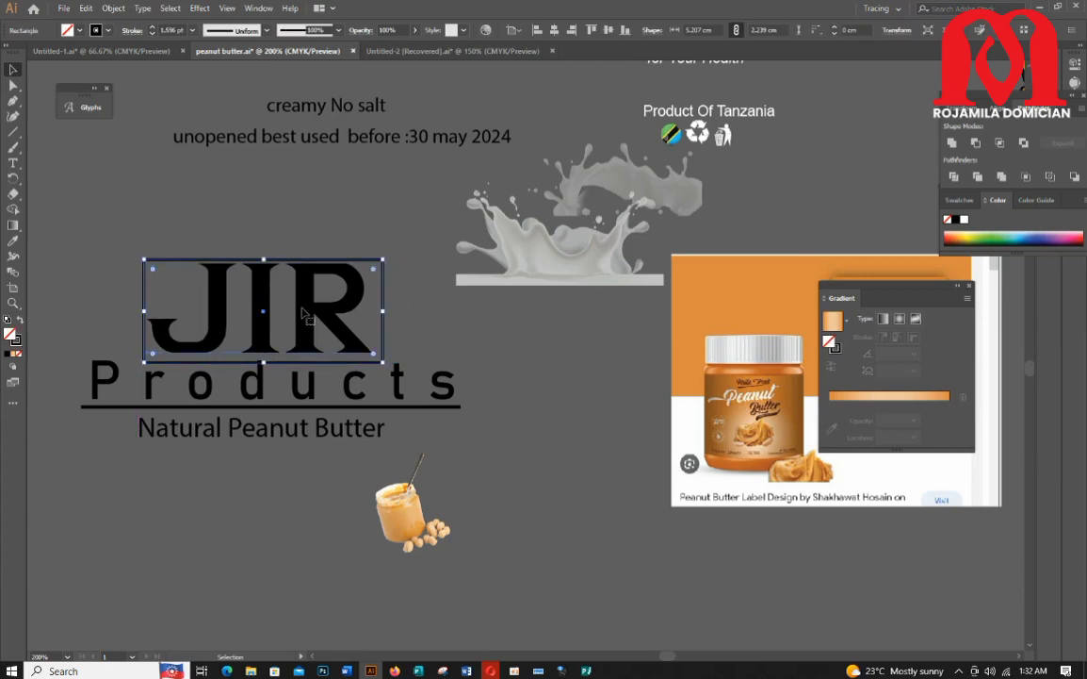
# Step: Nudge the outline rectangle around JIR slightly up and to the right
pyautogui.click(303, 309)
pyautogui.scroll(2, 303, 308)
pyautogui.moveTo(302, 307); pyautogui.dragTo(306, 304)
pyautogui.scroll(-2, 320, 304)
pyautogui.scroll(-1, 478, 437)
pyautogui.click(312, 444)
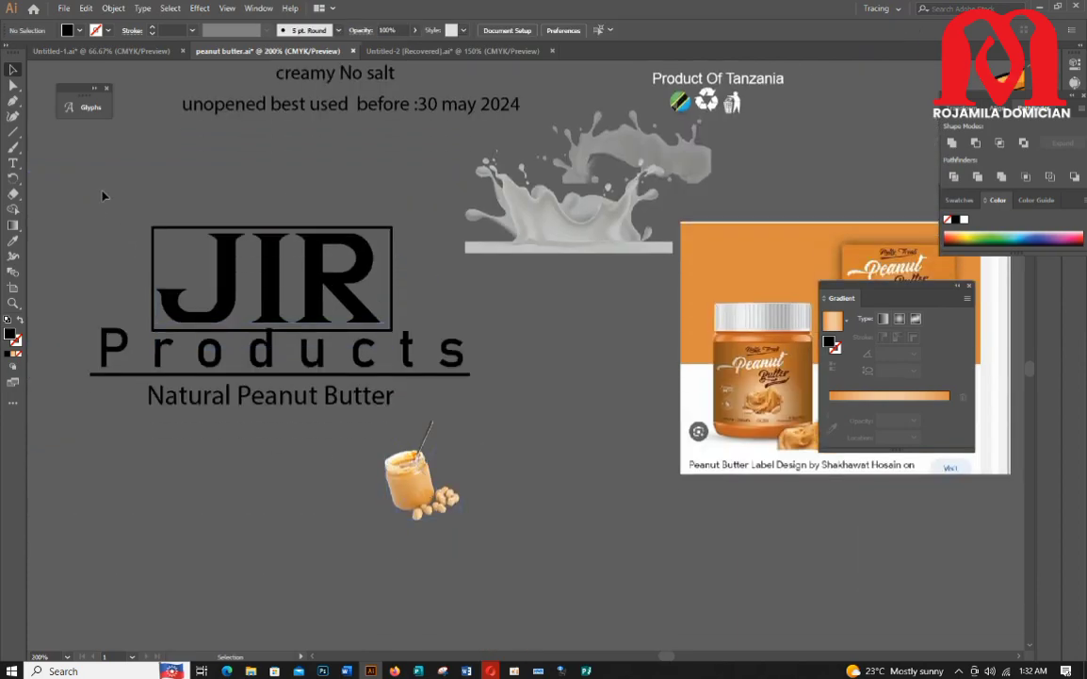
# Step: Move the peanut butter jar image down and to the right, away from the logo
pyautogui.moveTo(104, 196); pyautogui.dragTo(392, 434)
pyautogui.click(373, 461)
pyautogui.moveTo(441, 509); pyautogui.dragTo(670, 574)
pyautogui.scroll(1, 384, 507)
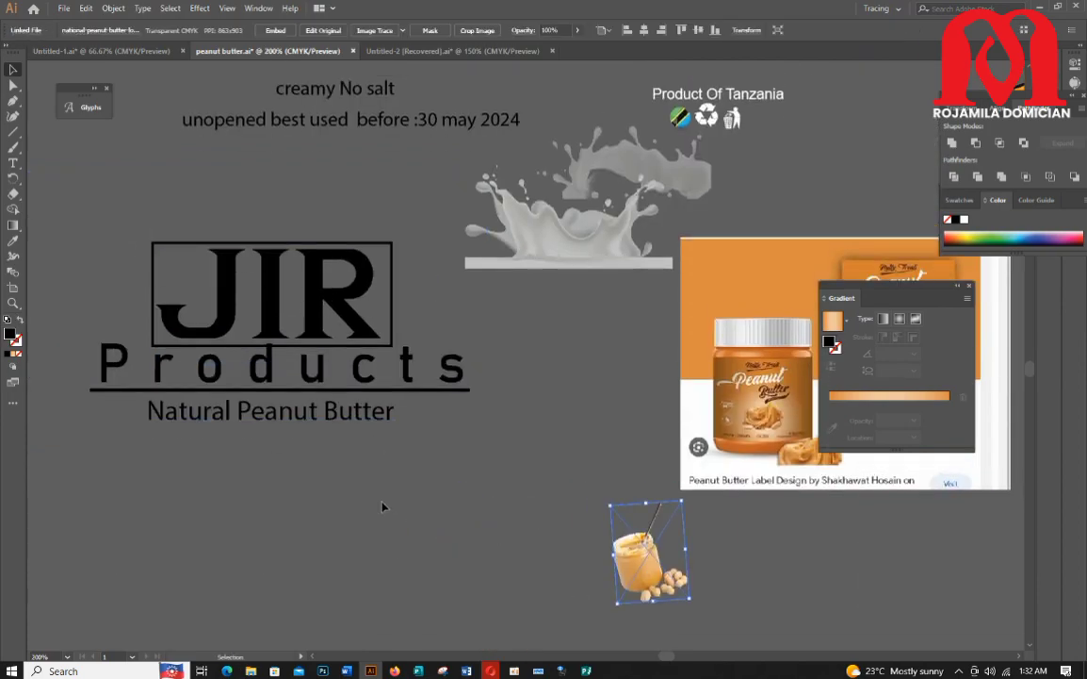
pyautogui.scroll(3, 382, 507)
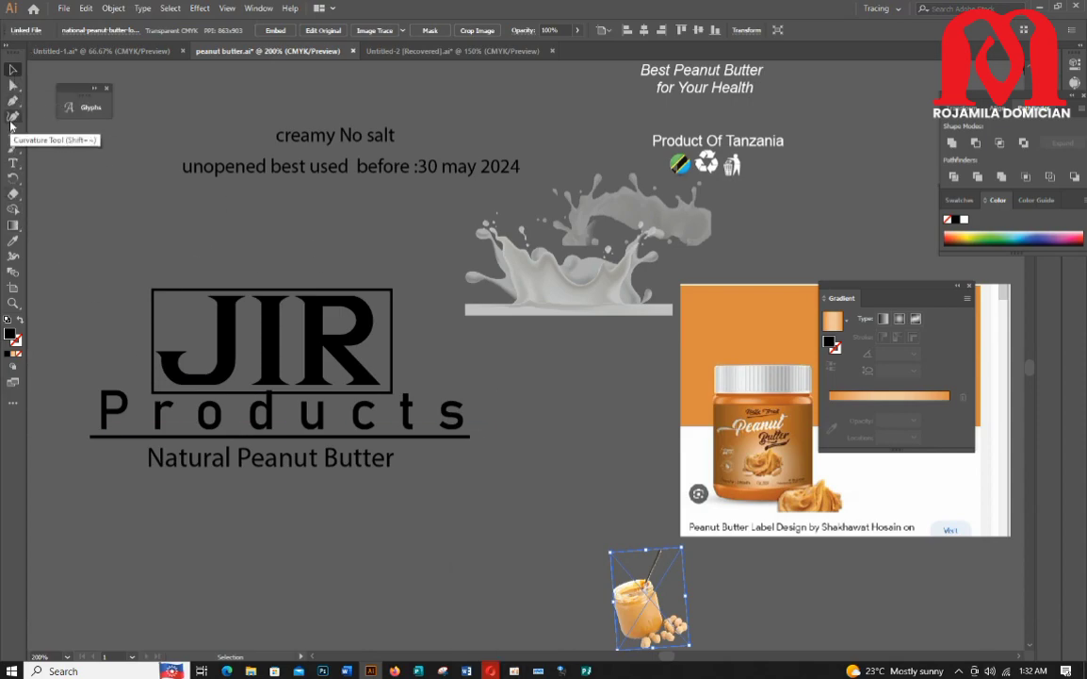
# Step: Draw a filled ellipse about 6.6 cm by 3.7 cm below the logo and a slightly narrower overlapping copy
pyautogui.moveTo(13, 131); pyautogui.dragTo(66, 144)
pyautogui.scroll(-3, 128, 383)
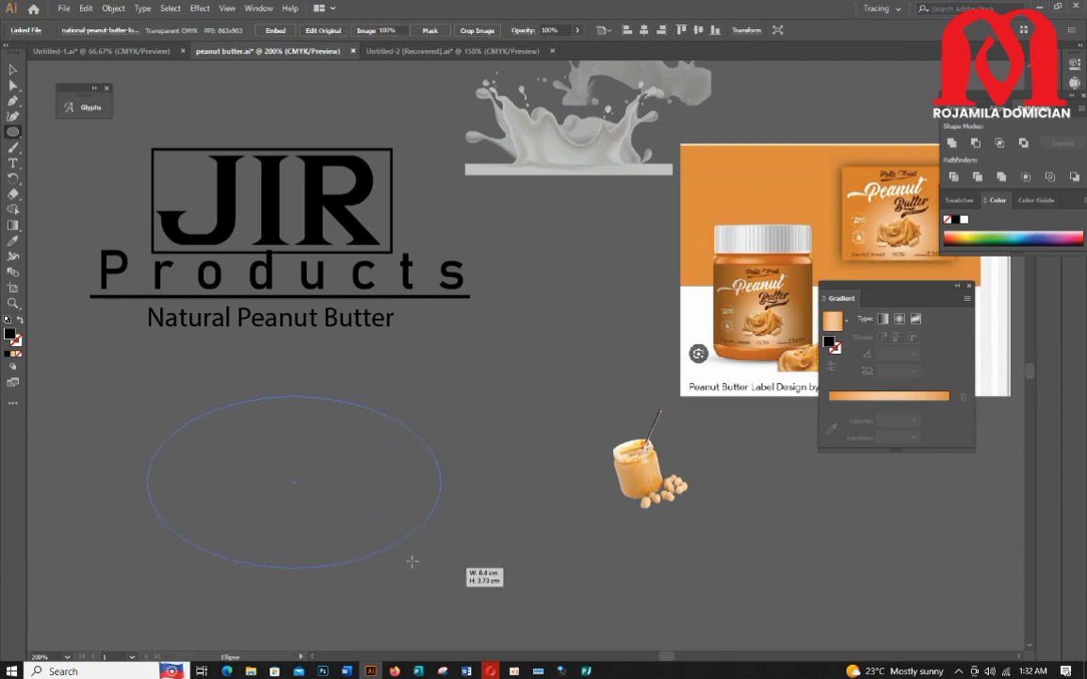
pyautogui.moveTo(412, 560); pyautogui.dragTo(412, 561)
pyautogui.moveTo(307, 477); pyautogui.dragTo(326, 477)
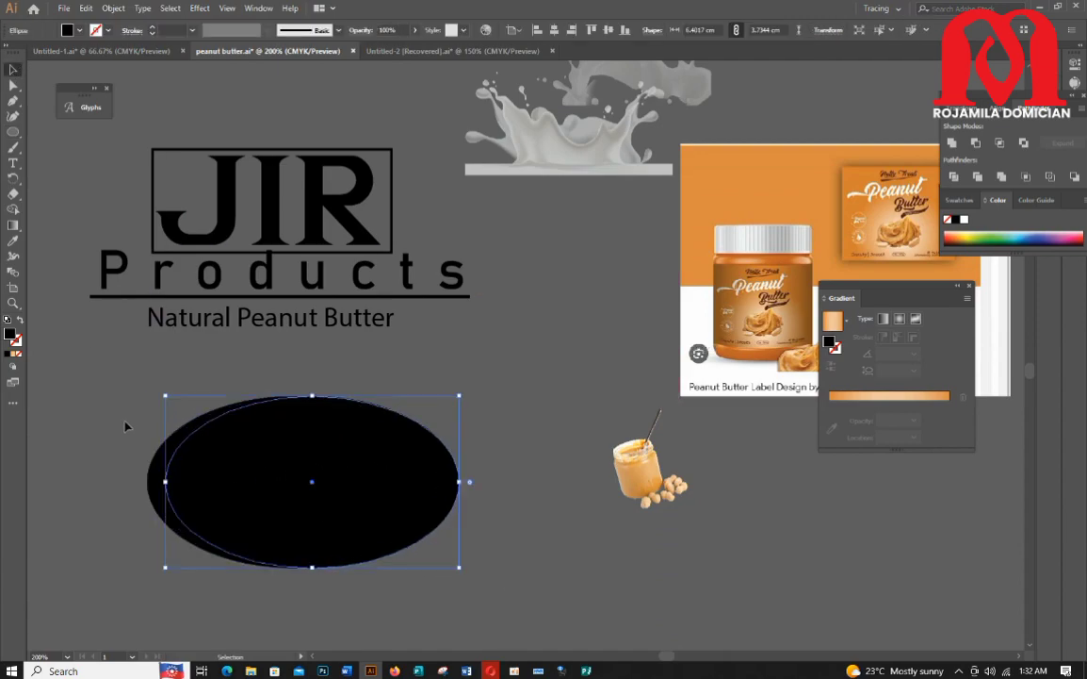
# Step: Select both overlapping ellipses and split them with the Pathfinder Divide operation
pyautogui.moveTo(126, 426); pyautogui.dragTo(226, 486)
pyautogui.click(259, 9)
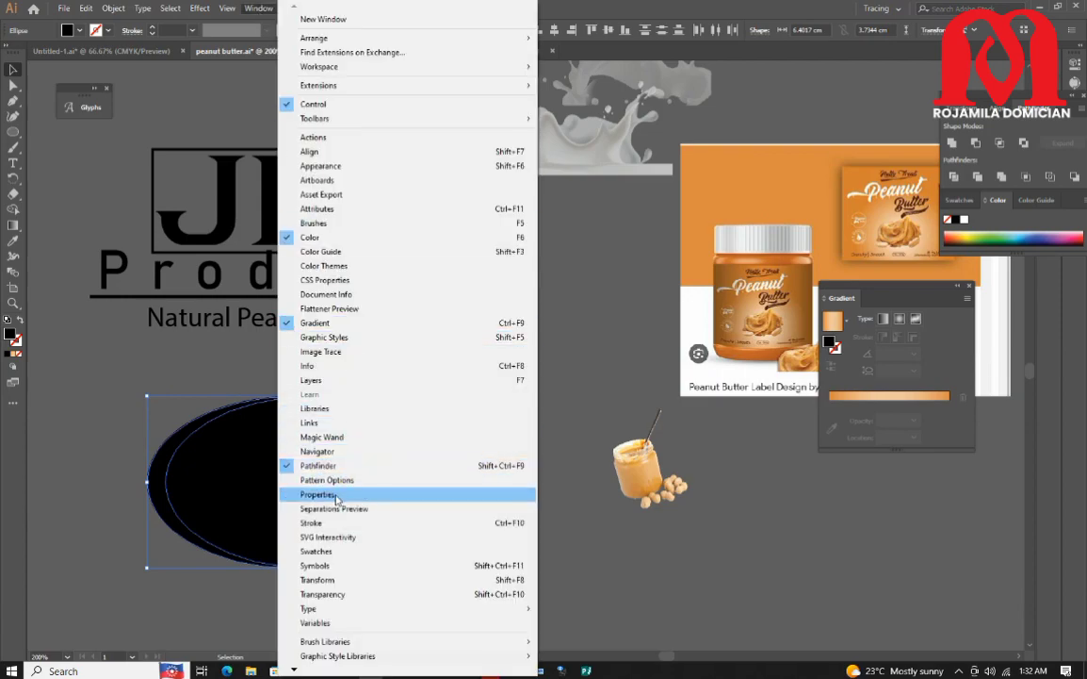
pyautogui.click(305, 426)
pyautogui.click(259, 7)
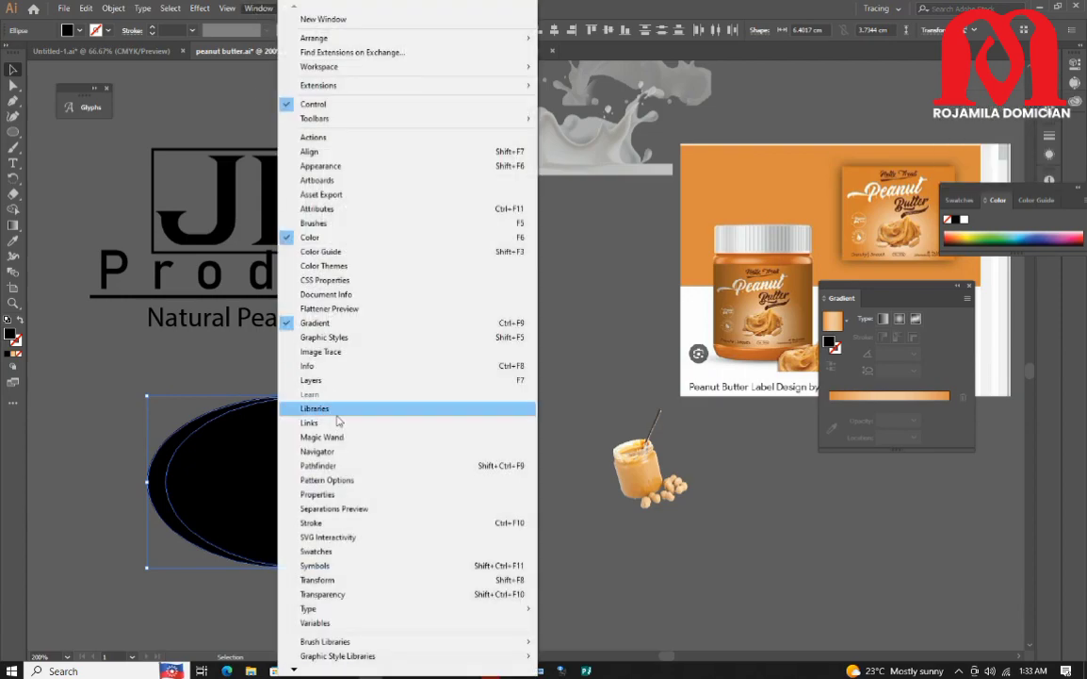
pyautogui.click(342, 468)
pyautogui.click(954, 179)
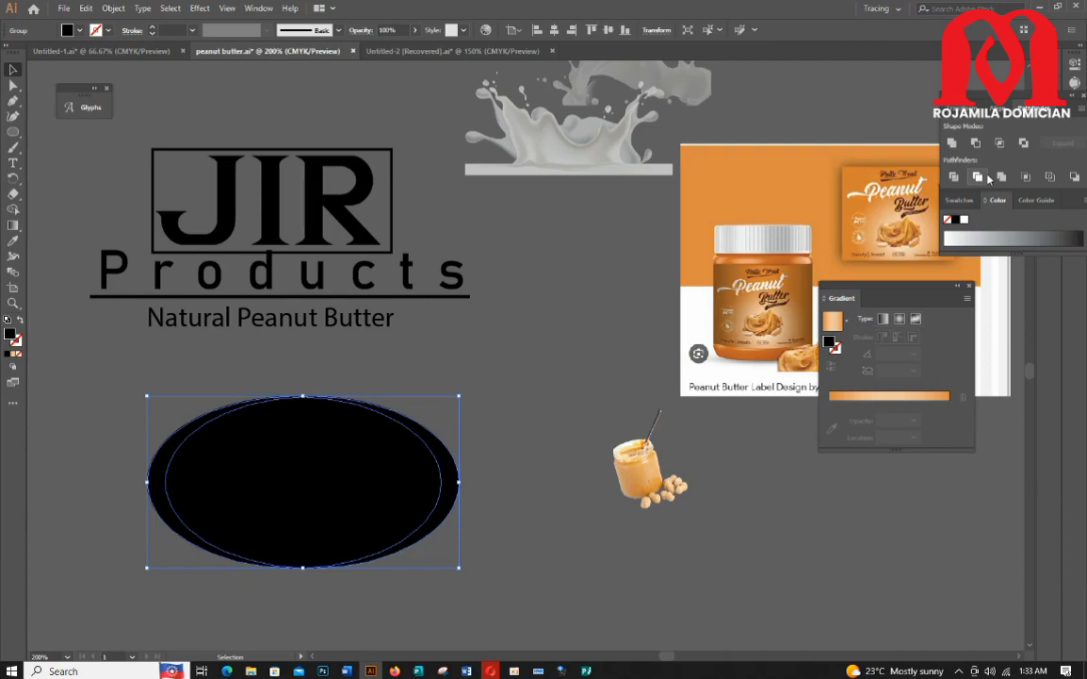
# Step: Ungroup the divided shapes and move the inner ellipse away, keeping the oval ring
pyautogui.click(459, 362)
pyautogui.rightClick(360, 462)
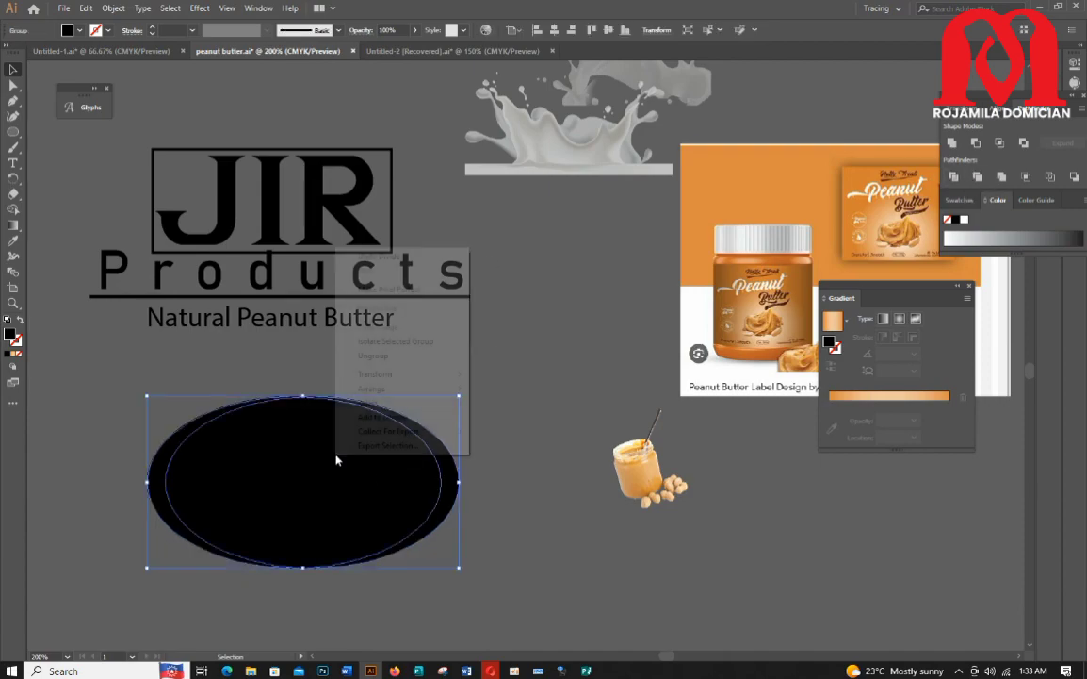
pyautogui.click(418, 356)
pyautogui.moveTo(335, 504); pyautogui.dragTo(721, 579)
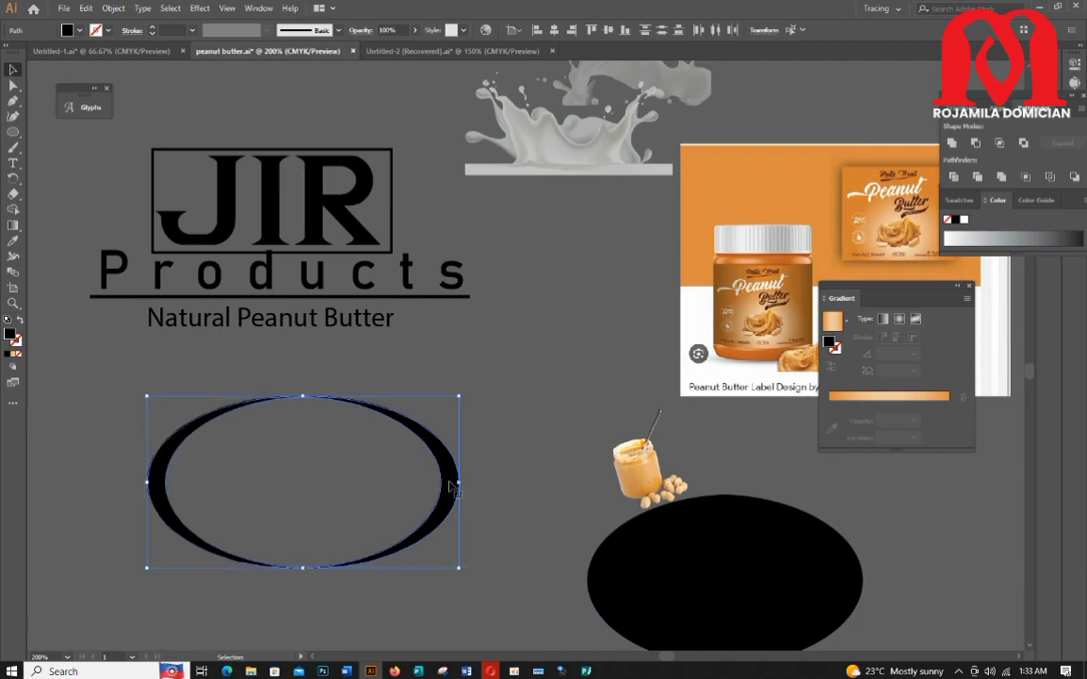
# Step: Regroup the ring pieces and move the oval ring up under the Natural Peanut Butter text
pyautogui.rightClick(404, 449)
pyautogui.click(497, 302)
pyautogui.moveTo(456, 482); pyautogui.dragTo(393, 473)
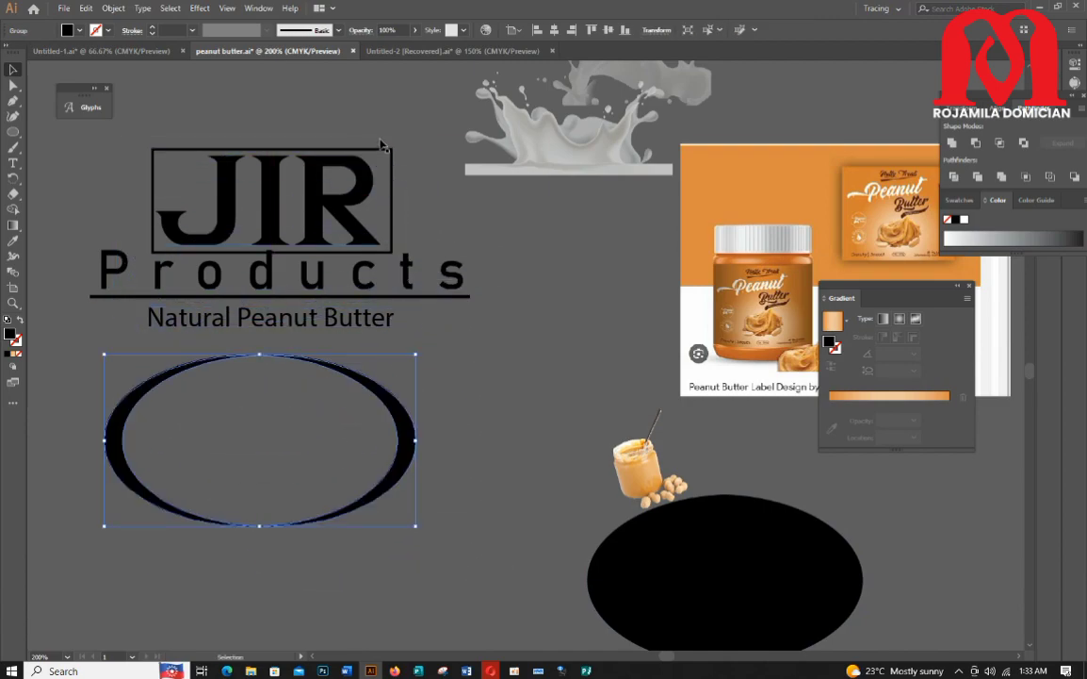
# Step: Move the old JIR rectangle aside and fit the JIR text inside the oval ring, stretching it wider
pyautogui.moveTo(380, 149); pyautogui.dragTo(649, 291)
pyautogui.moveTo(267, 202); pyautogui.dragTo(256, 437)
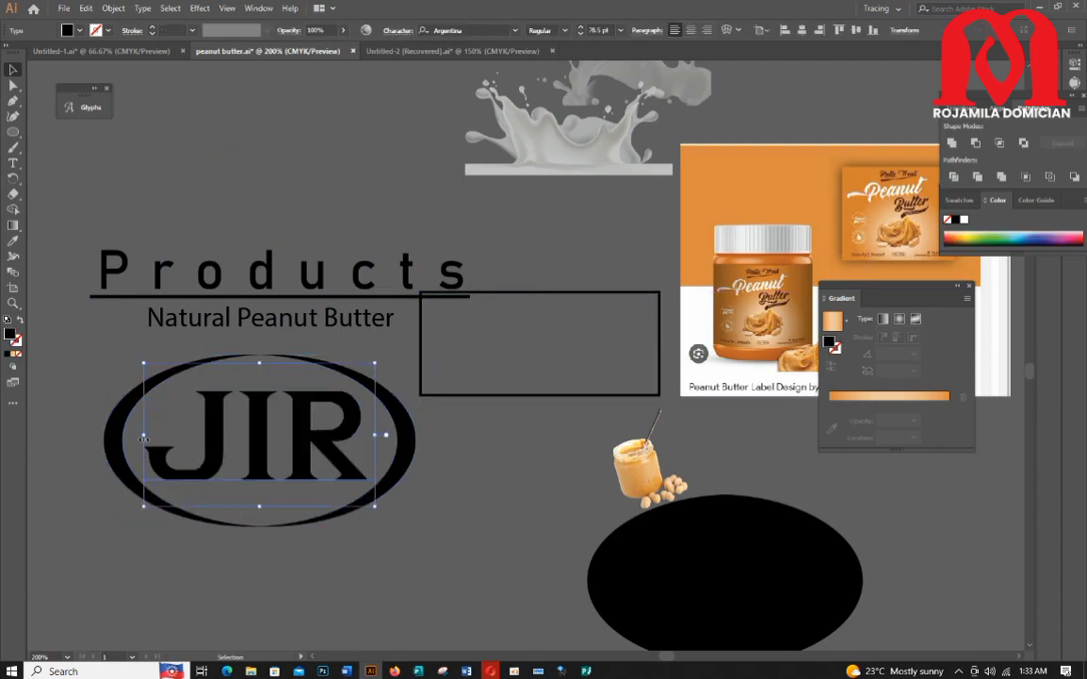
pyautogui.moveTo(144, 436); pyautogui.dragTo(135, 436)
pyautogui.moveTo(376, 437); pyautogui.dragTo(382, 436)
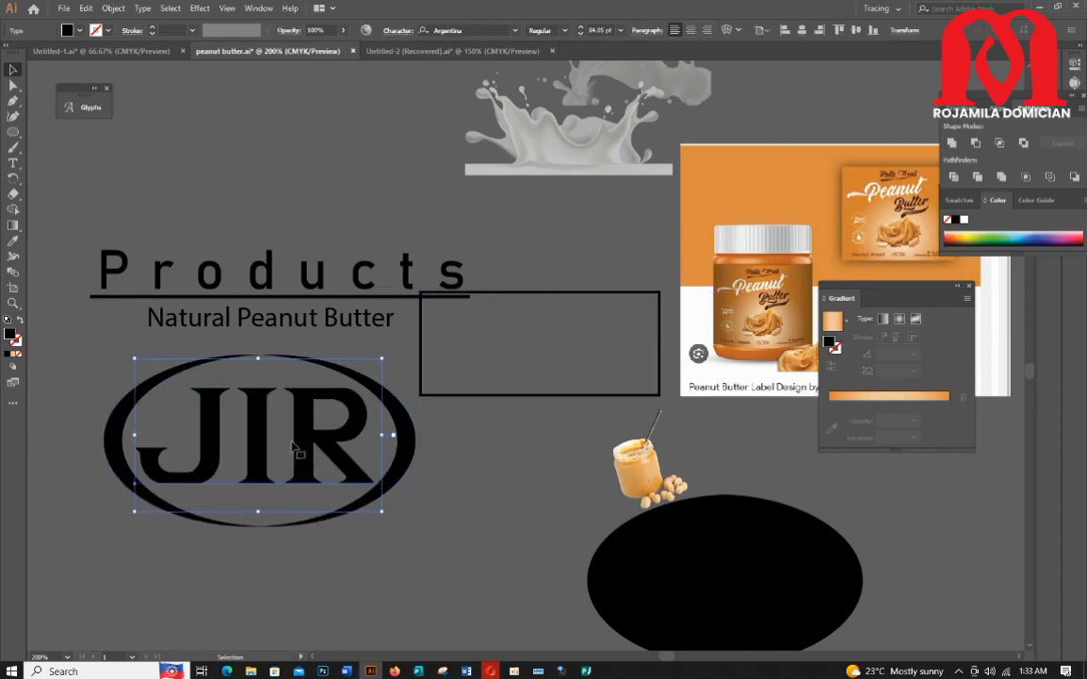
# Step: Move the empty rectangle down over the jar image
pyautogui.scroll(-1, 456, 499)
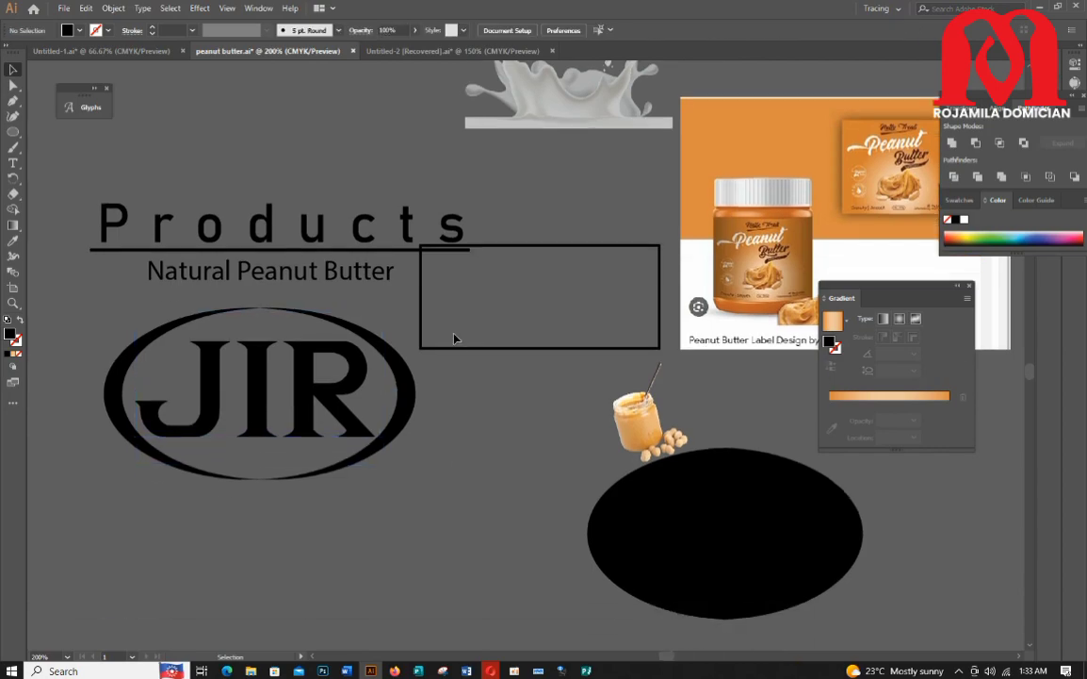
pyautogui.click(466, 348)
pyautogui.moveTo(466, 348); pyautogui.dragTo(586, 451)
# Step: Group the oval ring with the JIR text and move the emblem above the Products text
pyautogui.moveTo(423, 486); pyautogui.dragTo(424, 487)
pyautogui.rightClick(299, 407)
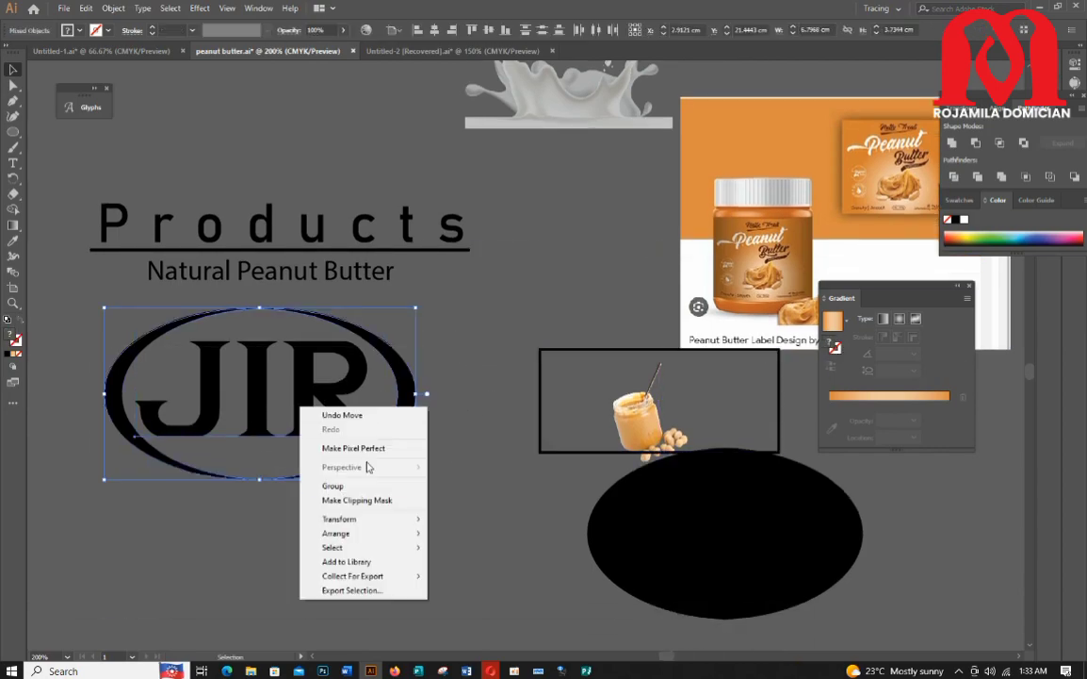
pyautogui.click(354, 486)
pyautogui.click(402, 449)
pyautogui.moveTo(338, 419); pyautogui.dragTo(352, 145)
pyautogui.scroll(4, 352, 147)
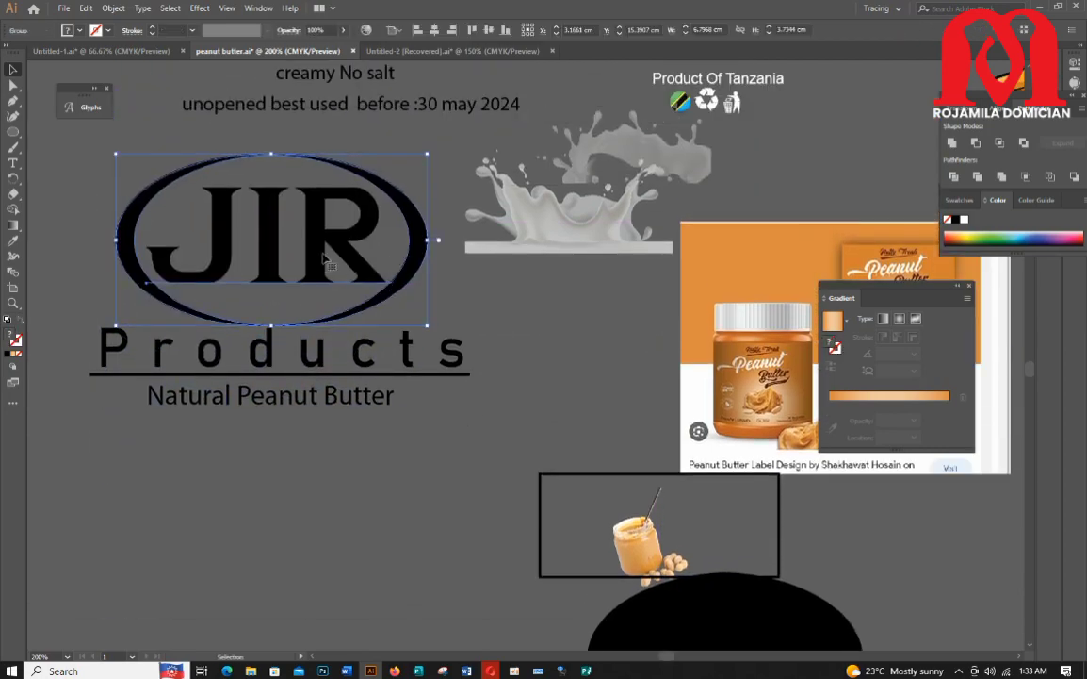
# Step: Align the JIR emblem above Products and group all the logo elements together
pyautogui.moveTo(325, 258); pyautogui.dragTo(323, 250)
pyautogui.click(416, 501)
pyautogui.scroll(3, 416, 501)
pyautogui.moveTo(544, 316); pyautogui.dragTo(607, 305)
pyautogui.moveTo(76, 281); pyautogui.dragTo(343, 557)
pyautogui.rightClick(267, 396)
pyautogui.click(302, 476)
# Step: Move the bowl image out of the label and place the logo group at the top of the orange label
pyautogui.scroll(-1, 369, 451)
pyautogui.scroll(2, 368, 450)
pyautogui.scroll(2, 337, 437)
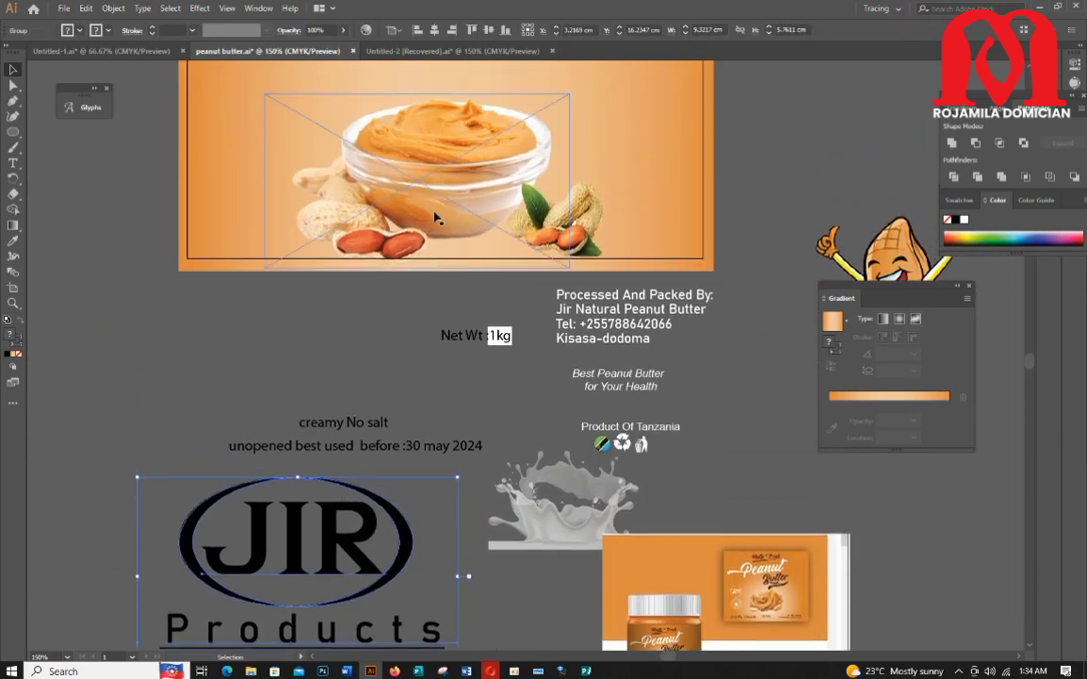
pyautogui.scroll(3, 436, 219)
pyautogui.moveTo(456, 278); pyautogui.dragTo(309, 388)
pyautogui.moveTo(569, 354); pyautogui.dragTo(613, 384)
pyautogui.scroll(-2, 401, 546)
pyautogui.moveTo(315, 565); pyautogui.dragTo(429, 179)
pyautogui.scroll(2, 425, 152)
pyautogui.click(567, 108)
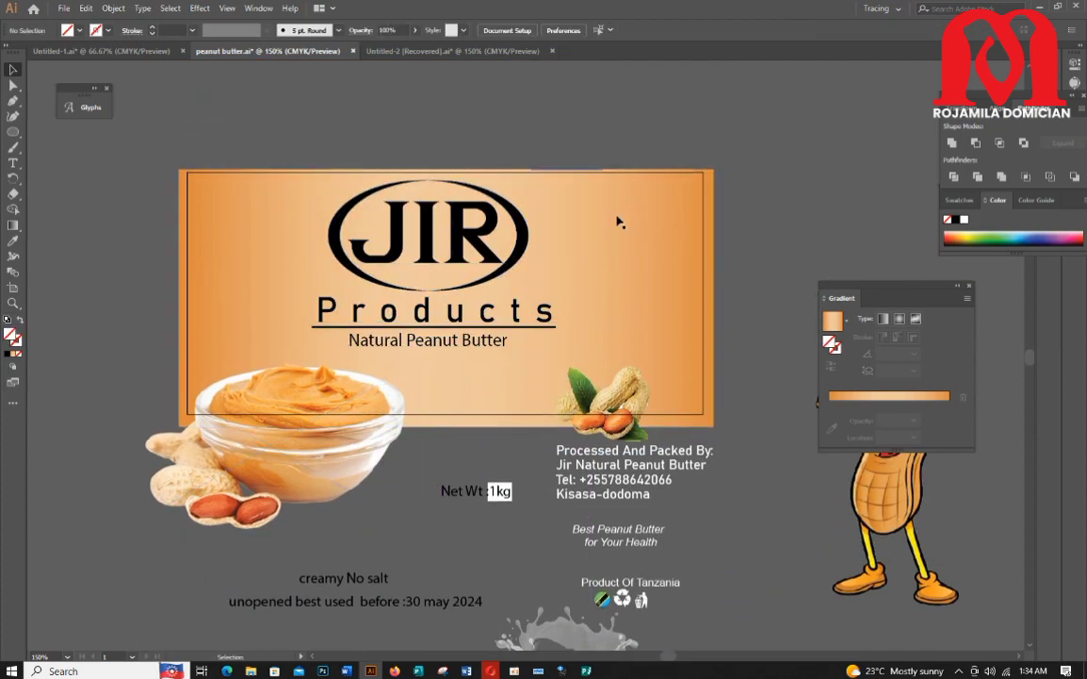
# Step: Shift the logo group to the right within the label
pyautogui.scroll(-1, 672, 455)
pyautogui.moveTo(423, 227); pyautogui.dragTo(487, 232)
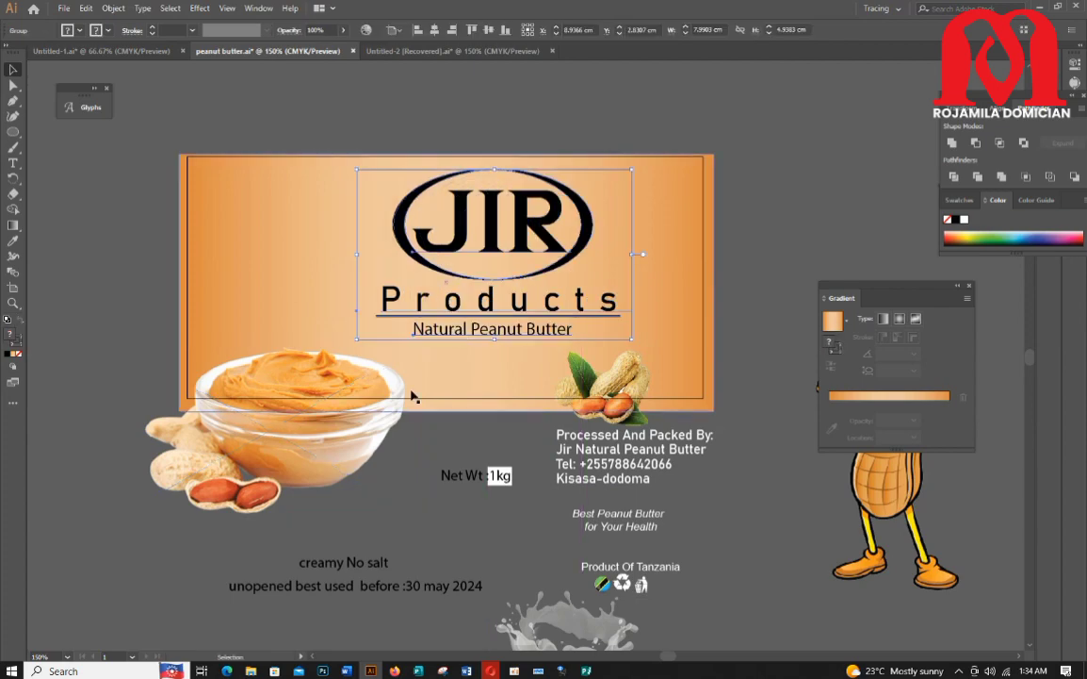
# Step: Scale and rotate the bowl image, trying it inside the label, and move it back below the label
pyautogui.moveTo(333, 430); pyautogui.dragTo(365, 329)
pyautogui.moveTo(146, 243); pyautogui.dragTo(276, 317)
pyautogui.moveTo(337, 342); pyautogui.dragTo(273, 317)
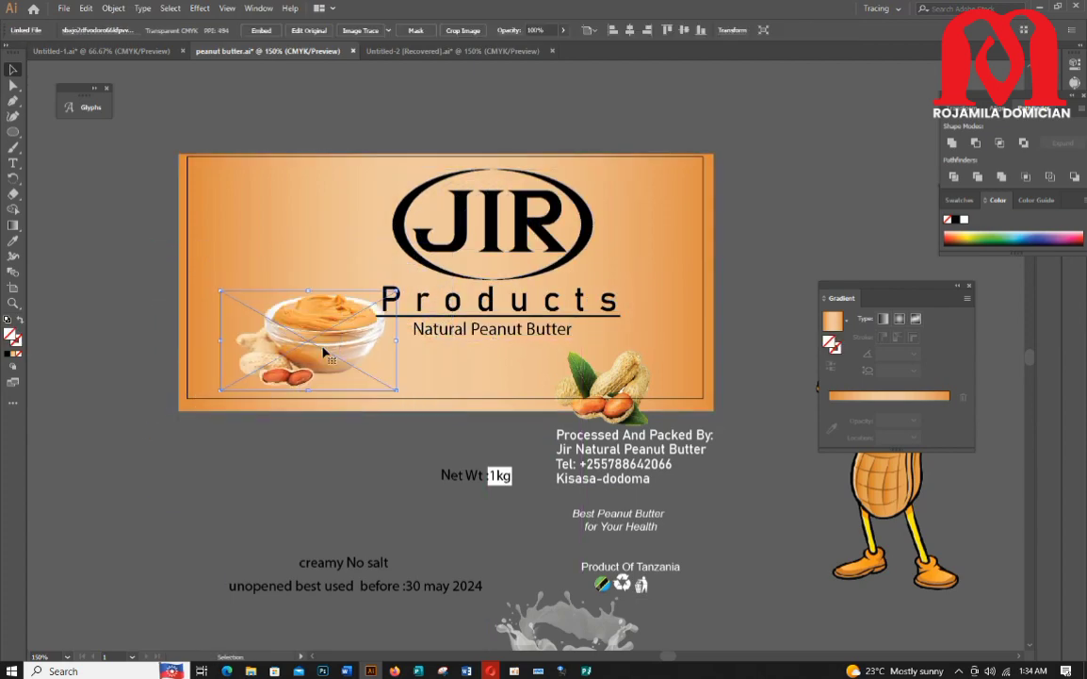
pyautogui.moveTo(483, 247); pyautogui.dragTo(484, 246)
pyautogui.moveTo(332, 329); pyautogui.dragTo(297, 332)
pyautogui.moveTo(438, 254); pyautogui.dragTo(420, 233)
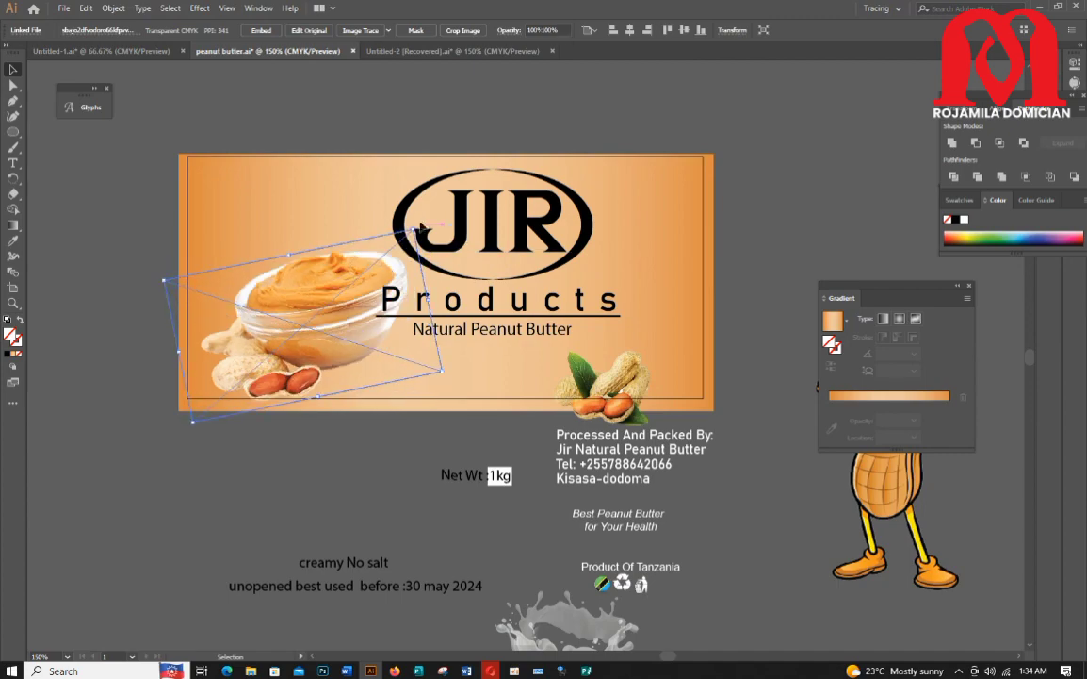
pyautogui.moveTo(382, 289)
pyautogui.mouseDown()
pyautogui.moveTo(365, 287)
pyautogui.moveTo(374, 288)
pyautogui.mouseUp()
pyautogui.moveTo(482, 299); pyautogui.dragTo(517, 291)
pyautogui.moveTo(308, 318); pyautogui.dragTo(272, 466)
# Step: Scale the logo group down to fit the upper part of the label
pyautogui.moveTo(511, 308); pyautogui.dragTo(409, 308)
pyautogui.moveTo(420, 163); pyautogui.dragTo(420, 180)
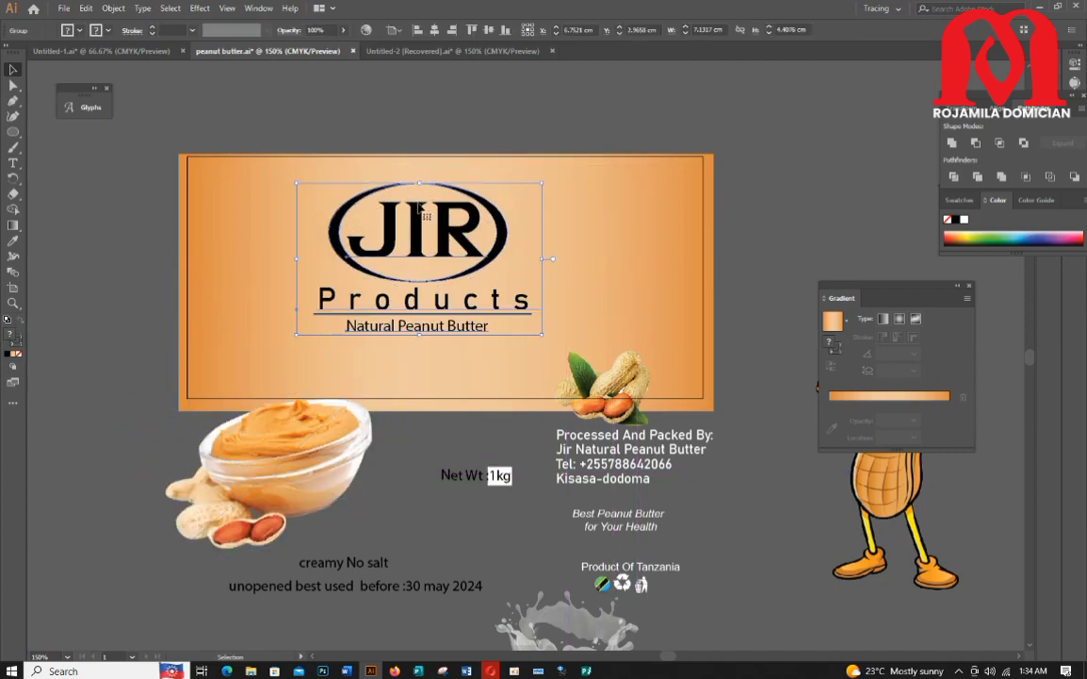
pyautogui.moveTo(423, 238); pyautogui.dragTo(423, 223)
pyautogui.moveTo(420, 164); pyautogui.dragTo(420, 184)
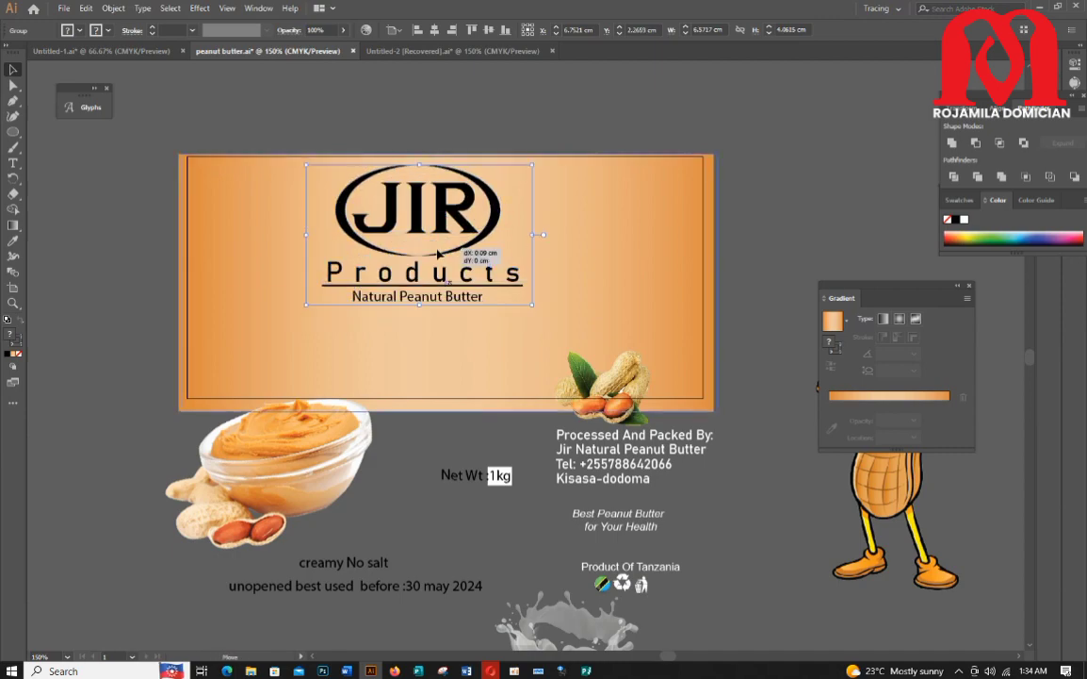
# Step: Move the logo group right to center it horizontally in the label
pyautogui.click(320, 165)
pyautogui.hotkey('ctrl', '2')
pyautogui.doubleClick(414, 220)
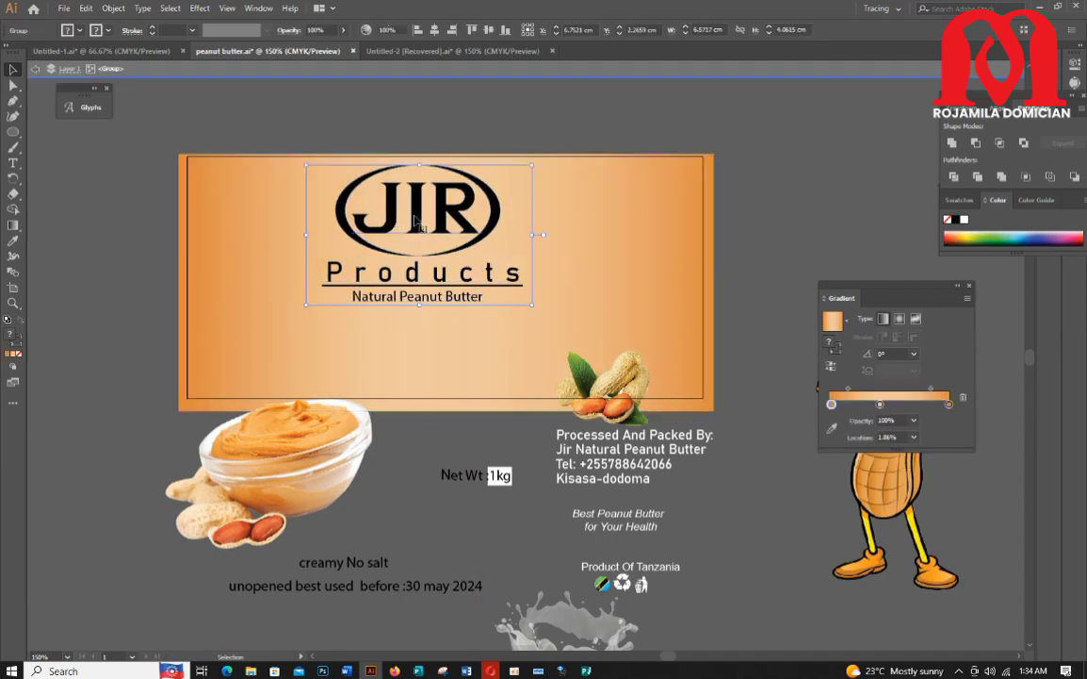
pyautogui.press('Escape')
pyautogui.moveTo(414, 219); pyautogui.dragTo(441, 219)
# Step: Place the bowl image under Natural Peanut Butter, scaling and straightening it to fit the label
pyautogui.moveTo(310, 486); pyautogui.dragTo(456, 405)
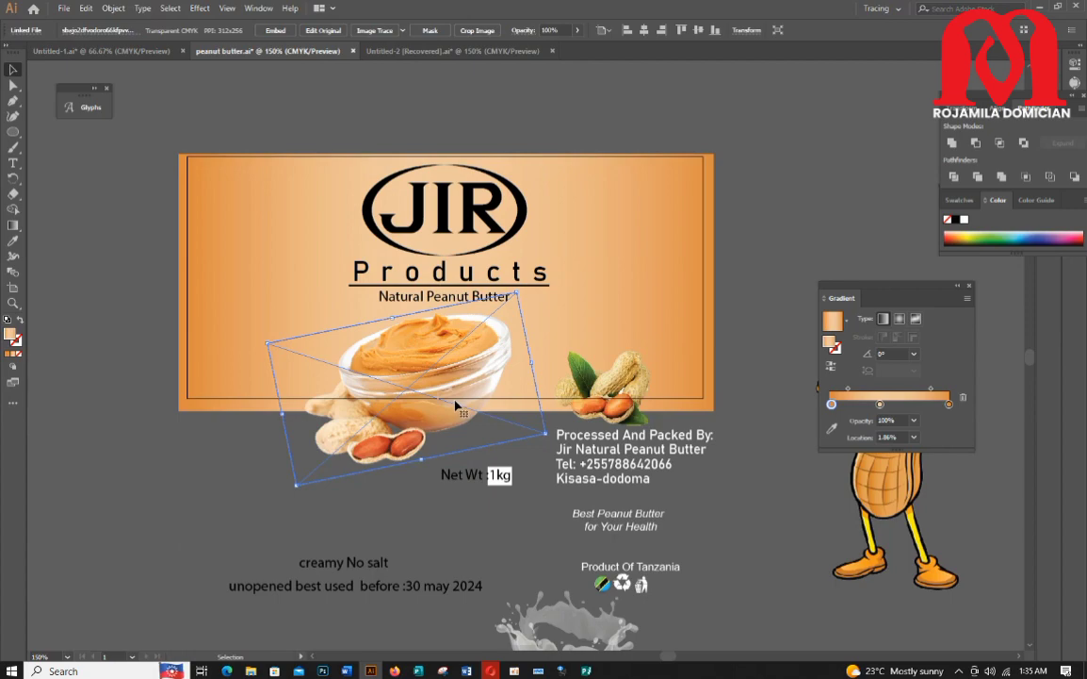
pyautogui.moveTo(516, 295); pyautogui.dragTo(496, 279)
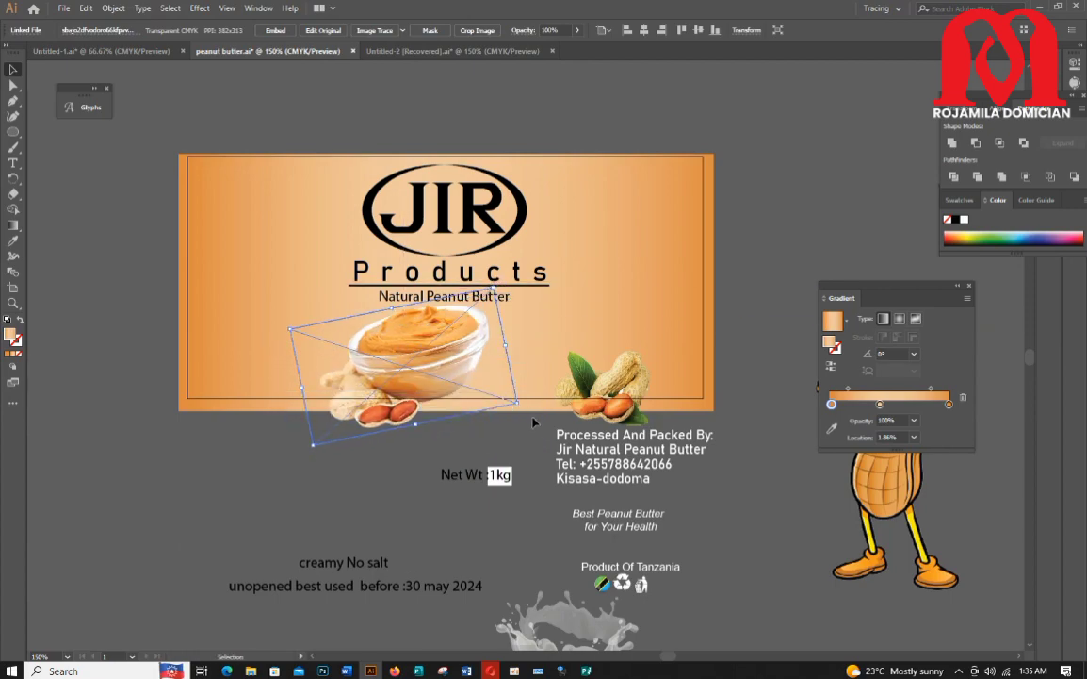
pyautogui.moveTo(524, 404); pyautogui.dragTo(513, 431)
pyautogui.moveTo(442, 383); pyautogui.dragTo(467, 375)
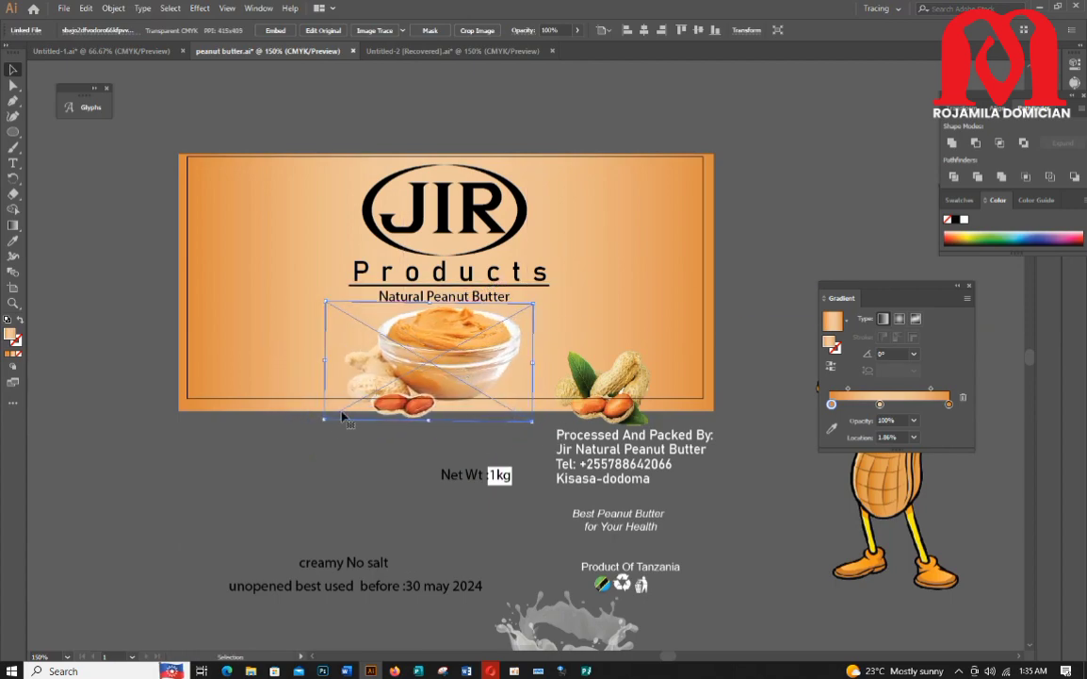
pyautogui.moveTo(326, 420); pyautogui.dragTo(348, 406)
pyautogui.moveTo(450, 365); pyautogui.dragTo(443, 366)
pyautogui.click(455, 445)
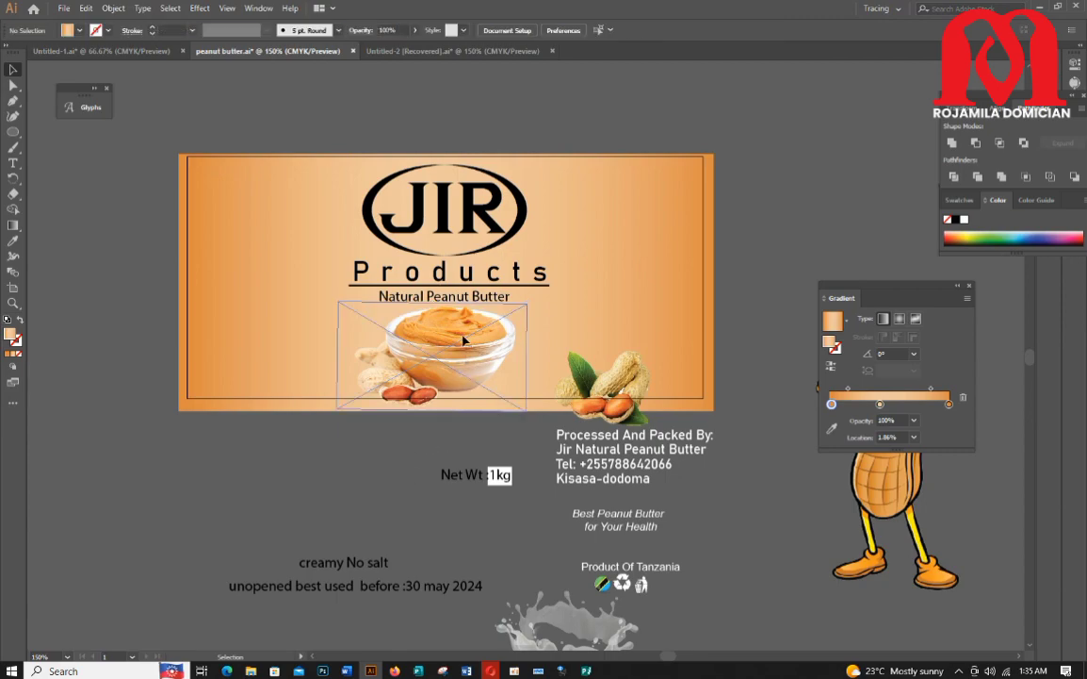
# Step: Nudge the logo group slightly to the left
pyautogui.scroll(1, 352, 476)
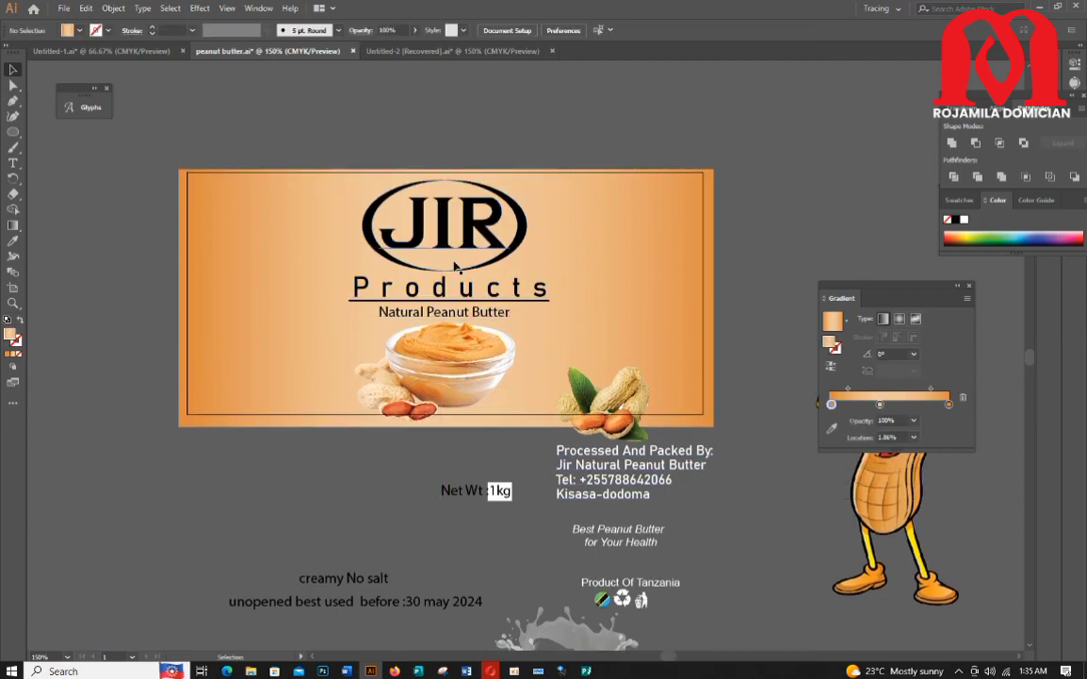
pyautogui.click(444, 296)
pyautogui.moveTo(448, 249); pyautogui.dragTo(443, 249)
pyautogui.click(469, 140)
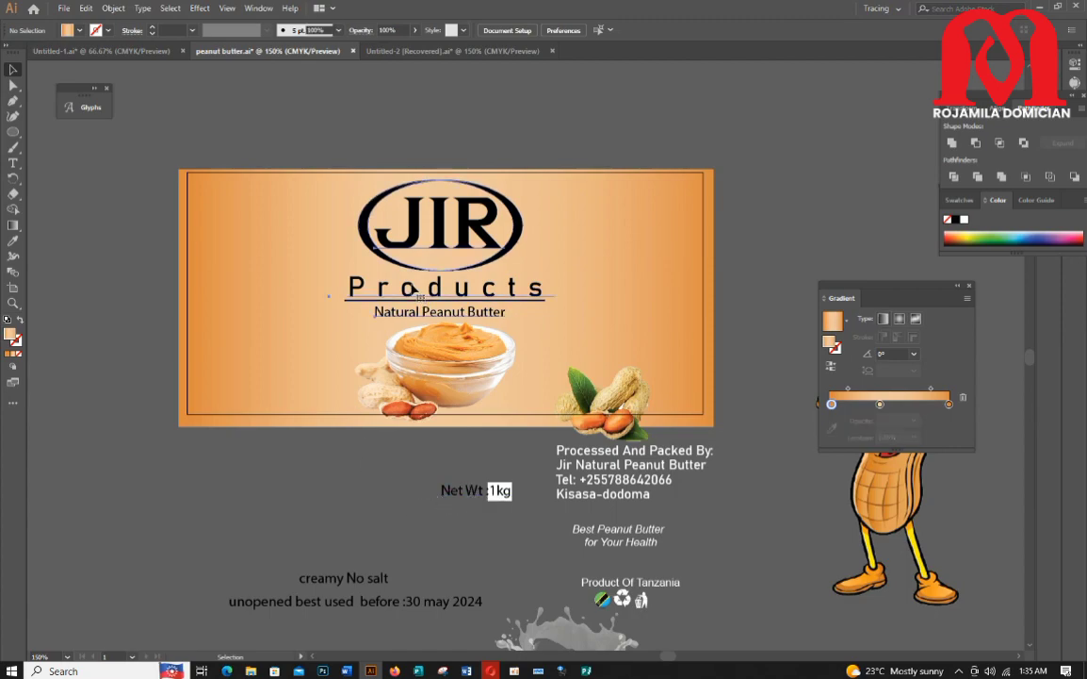
# Step: Ungroup the logo group
pyautogui.scroll(-1, 368, 533)
pyautogui.rightClick(427, 215)
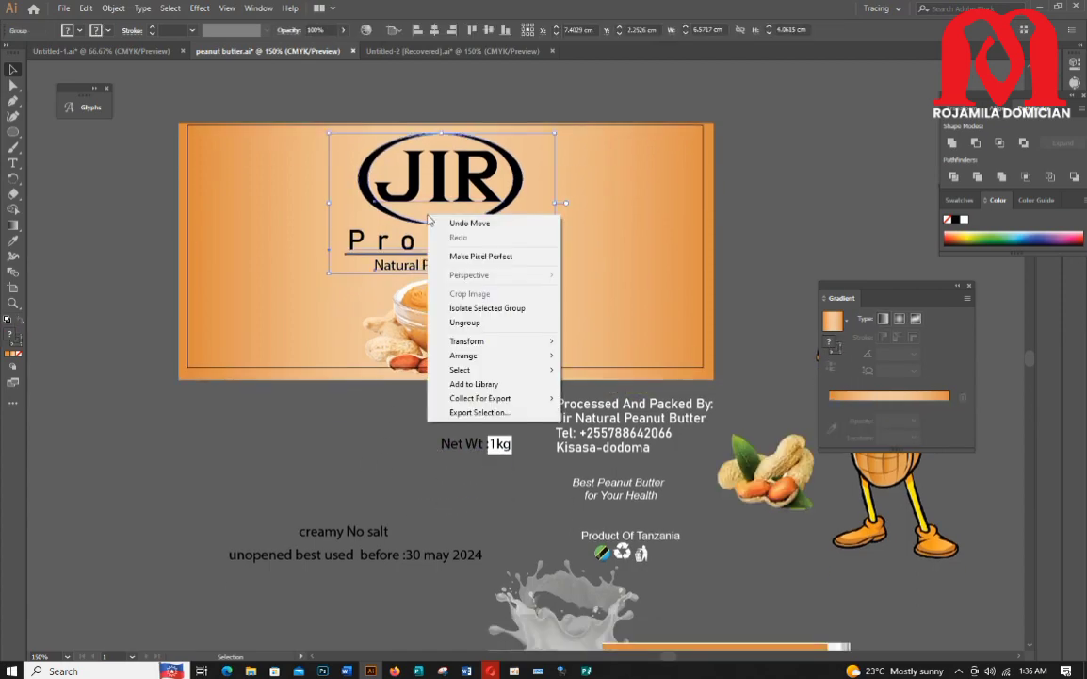
pyautogui.click(464, 323)
# Step: Move the Processed And Packed By text into the label's lower left and Product Of Tanzania with its icons into the lower right
pyautogui.click(608, 447)
pyautogui.moveTo(624, 433); pyautogui.dragTo(287, 476)
pyautogui.moveTo(280, 476); pyautogui.dragTo(260, 340)
pyautogui.click(358, 471)
pyautogui.click(609, 488)
pyautogui.moveTo(630, 545); pyautogui.dragTo(637, 341)
# Step: Move the Gradient panel up out of the way of the peanut mascot
pyautogui.scroll(-1, 554, 467)
pyautogui.click(608, 454)
pyautogui.scroll(1, 34, 374)
pyautogui.scroll(-2, 69, 420)
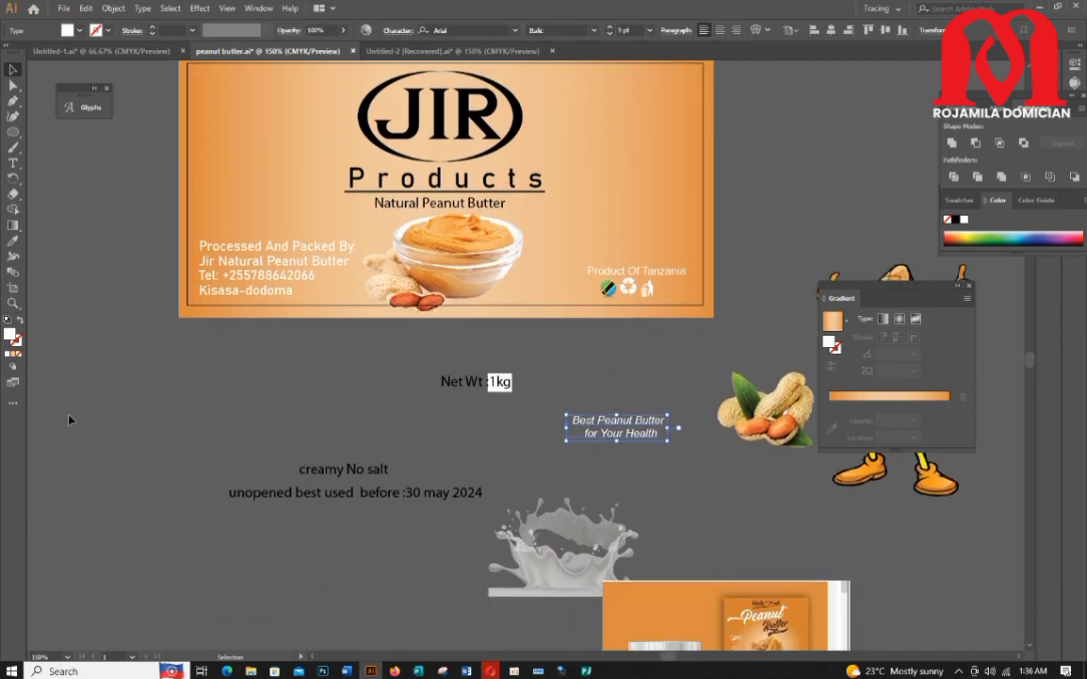
pyautogui.scroll(1, 69, 421)
pyautogui.moveTo(895, 284); pyautogui.dragTo(860, 105)
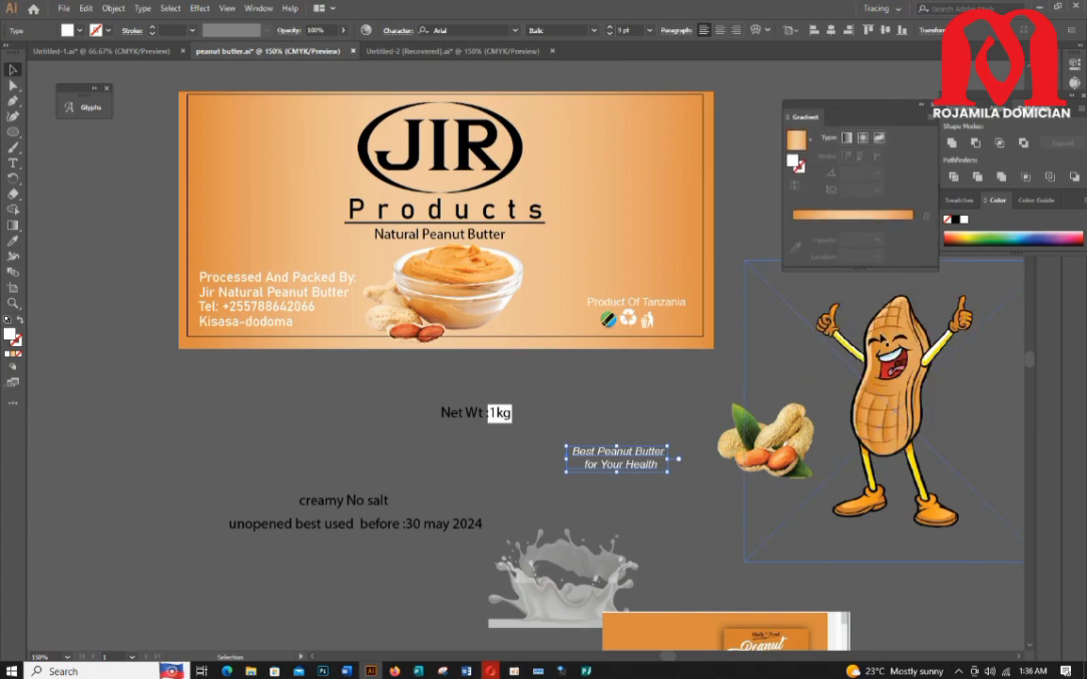
# Step: Scale the peanut mascot image down
pyautogui.doubleClick(921, 424)
pyautogui.doubleClick(193, 403)
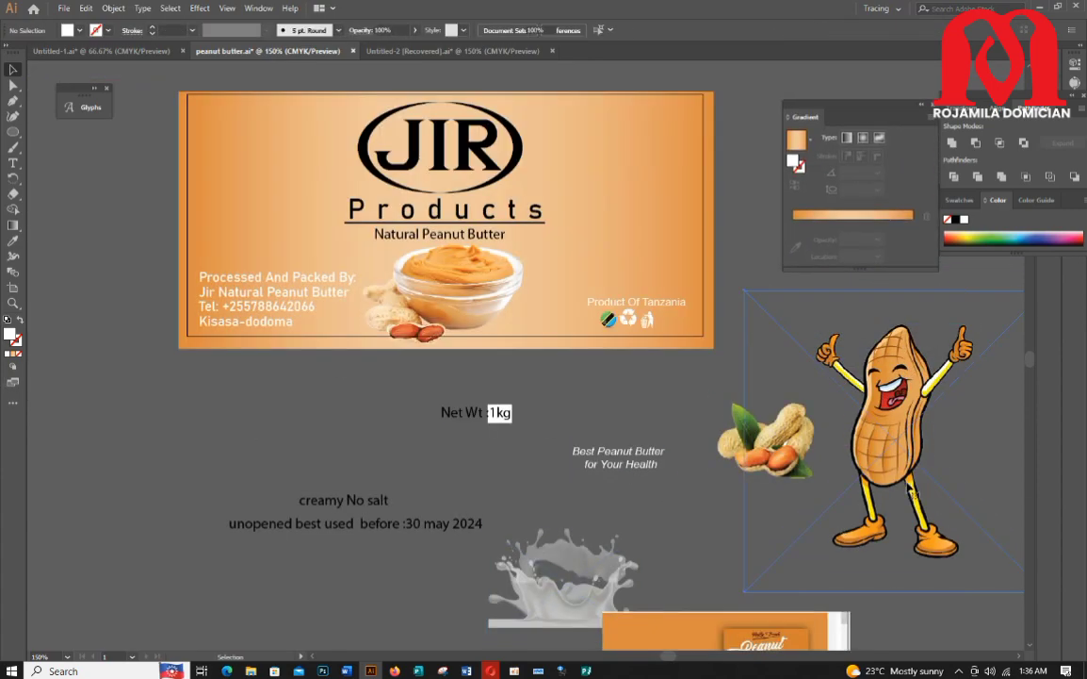
pyautogui.click(900, 377)
pyautogui.moveTo(894, 290); pyautogui.dragTo(901, 411)
pyautogui.moveTo(900, 467); pyautogui.dragTo(933, 427)
pyautogui.scroll(1, 829, 501)
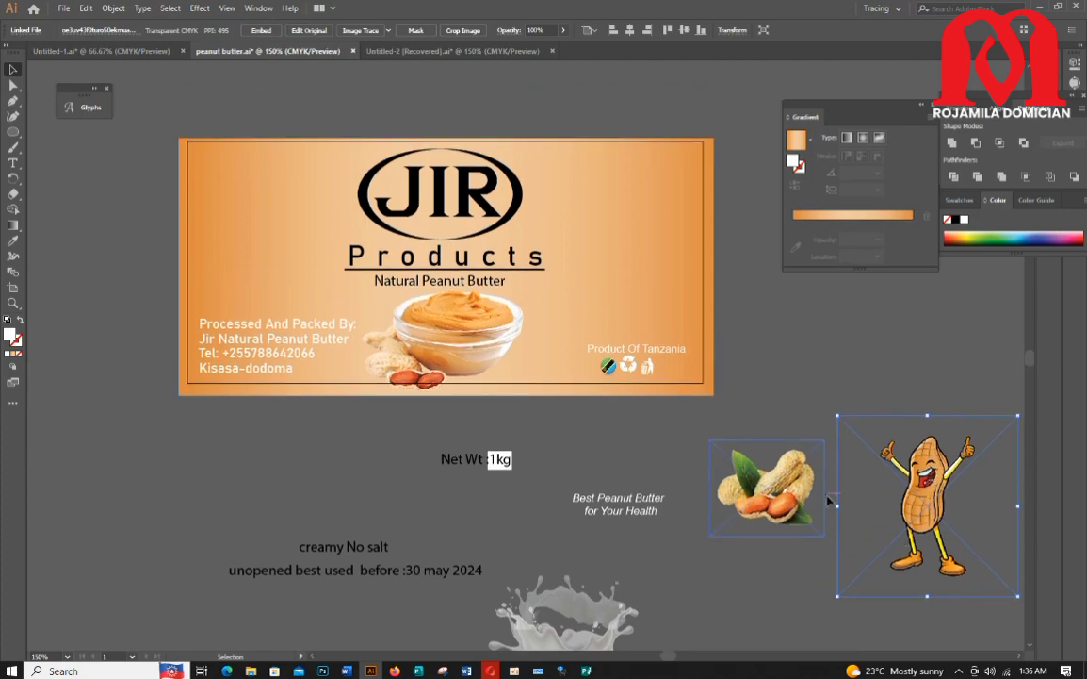
# Step: Move the faded milk splash image onto the label's upper left corner and rotate it upright, enlarging it
pyautogui.scroll(-8, 578, 509)
pyautogui.scroll(5, 581, 495)
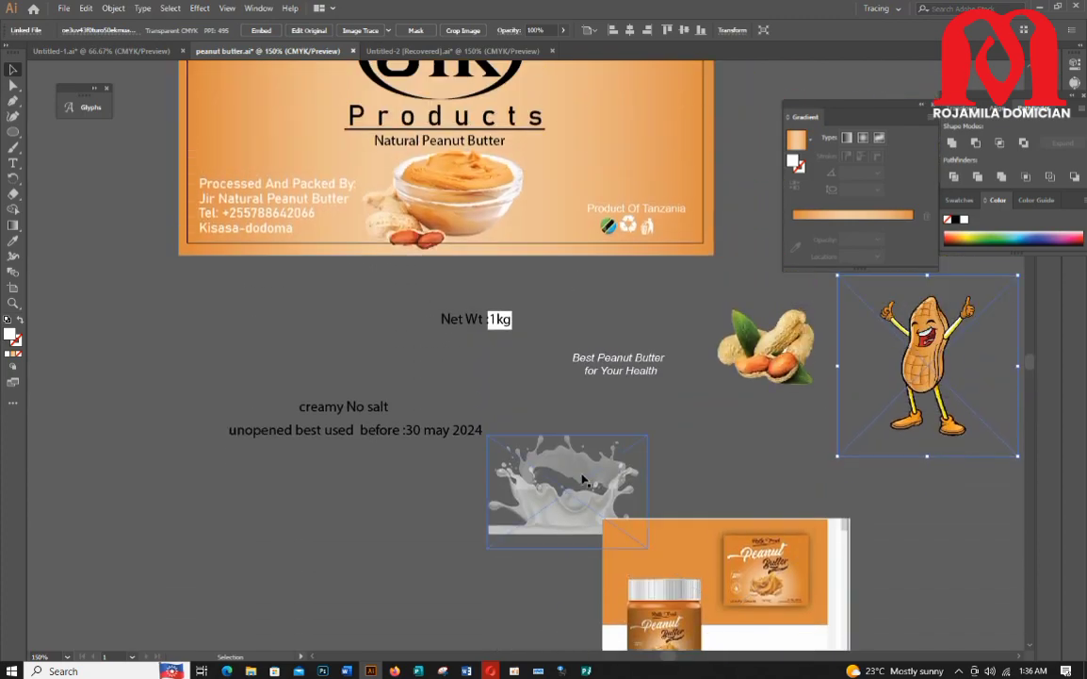
pyautogui.moveTo(227, 335); pyautogui.dragTo(122, 181)
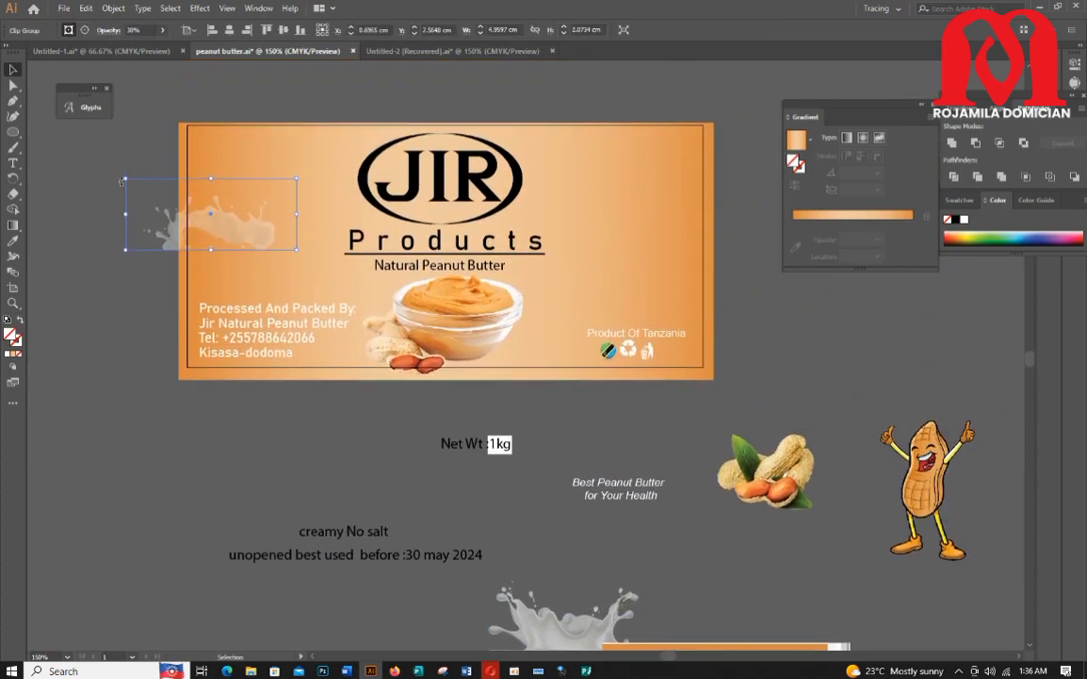
pyautogui.moveTo(154, 120); pyautogui.dragTo(225, 212)
# Step: Change the milk splash's stacking order and raise its opacity to 100%
pyautogui.rightClick(205, 233)
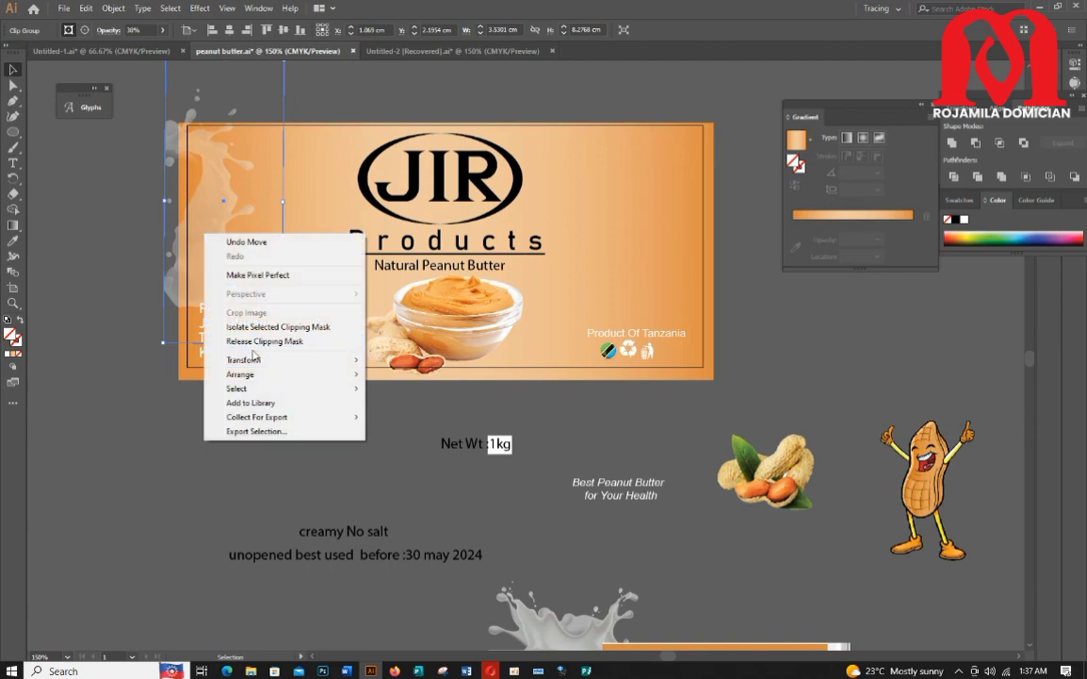
pyautogui.moveTo(254, 374)
pyautogui.click(401, 376)
pyautogui.click(362, 399)
pyautogui.click(212, 210)
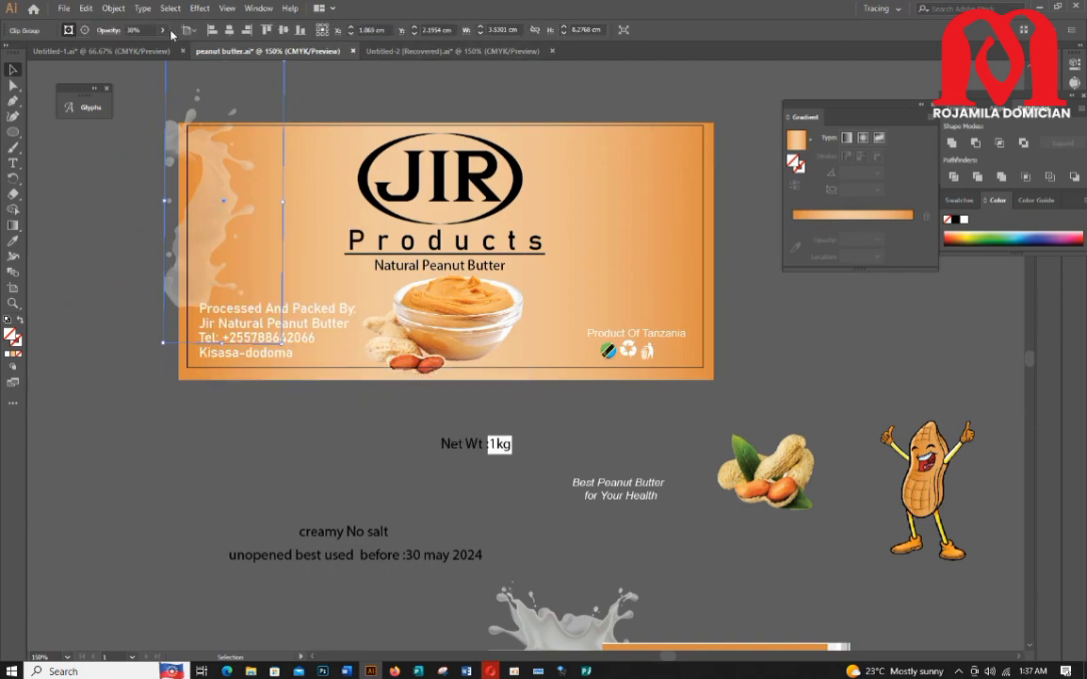
pyautogui.moveTo(133, 49); pyautogui.dragTo(164, 48)
pyautogui.click(132, 221)
pyautogui.click(207, 234)
# Step: Try placing the milk crown splash over the peanut butter bowl, bringing it to front and lowering its opacity
pyautogui.scroll(-9, 265, 425)
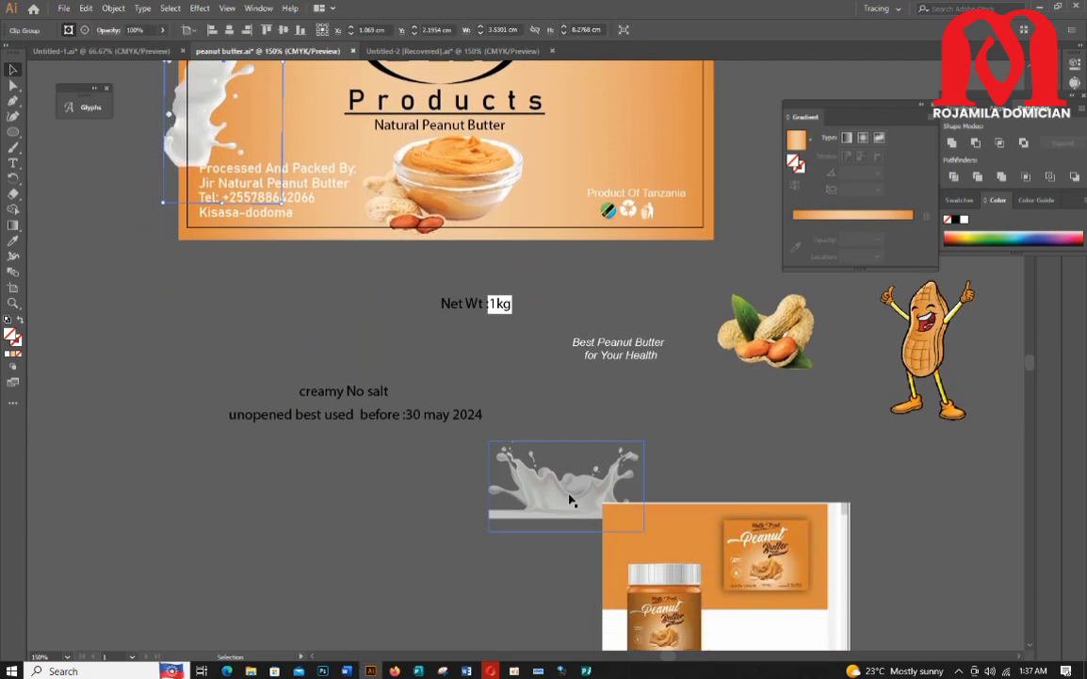
pyautogui.moveTo(573, 500); pyautogui.dragTo(382, 312)
pyautogui.scroll(4, 400, 311)
pyautogui.moveTo(458, 250); pyautogui.dragTo(454, 244)
pyautogui.moveTo(388, 357); pyautogui.dragTo(406, 390)
pyautogui.scroll(2, 406, 390)
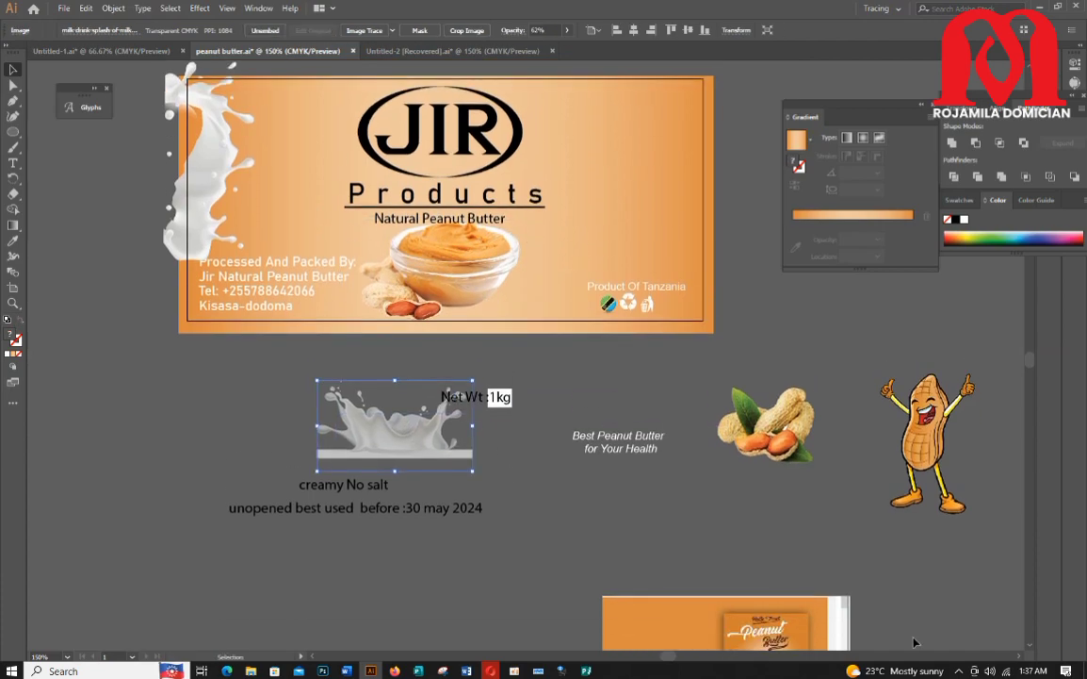
pyautogui.moveTo(431, 322); pyautogui.dragTo(431, 321)
pyautogui.rightClick(470, 330)
pyautogui.moveTo(513, 439)
pyautogui.click(626, 441)
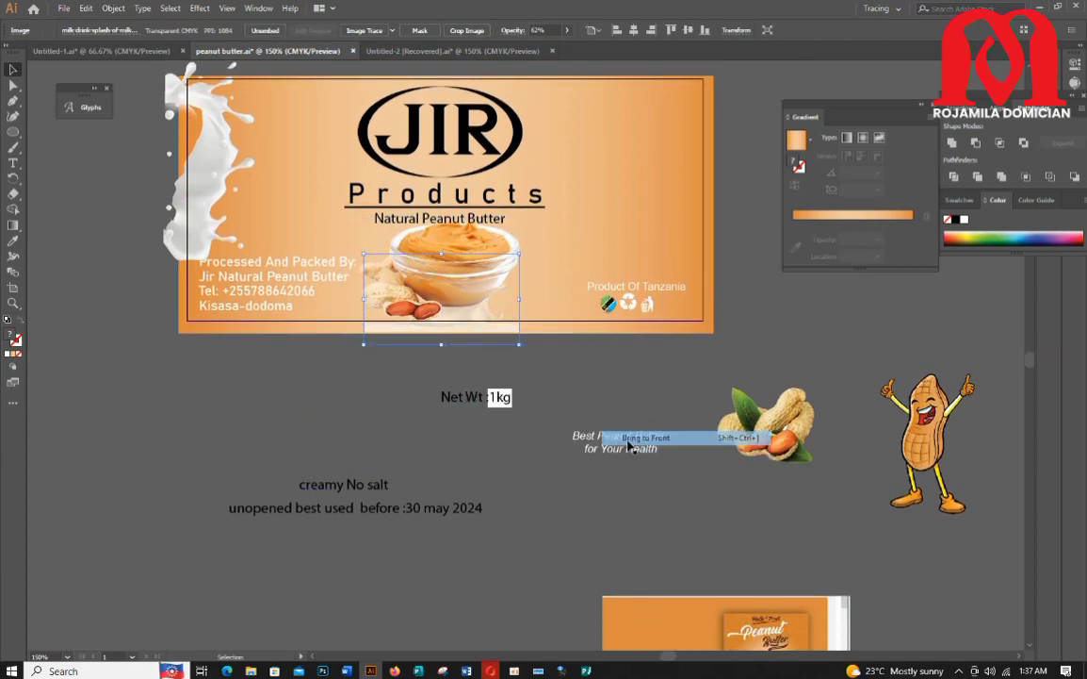
pyautogui.click(554, 387)
pyautogui.click(456, 332)
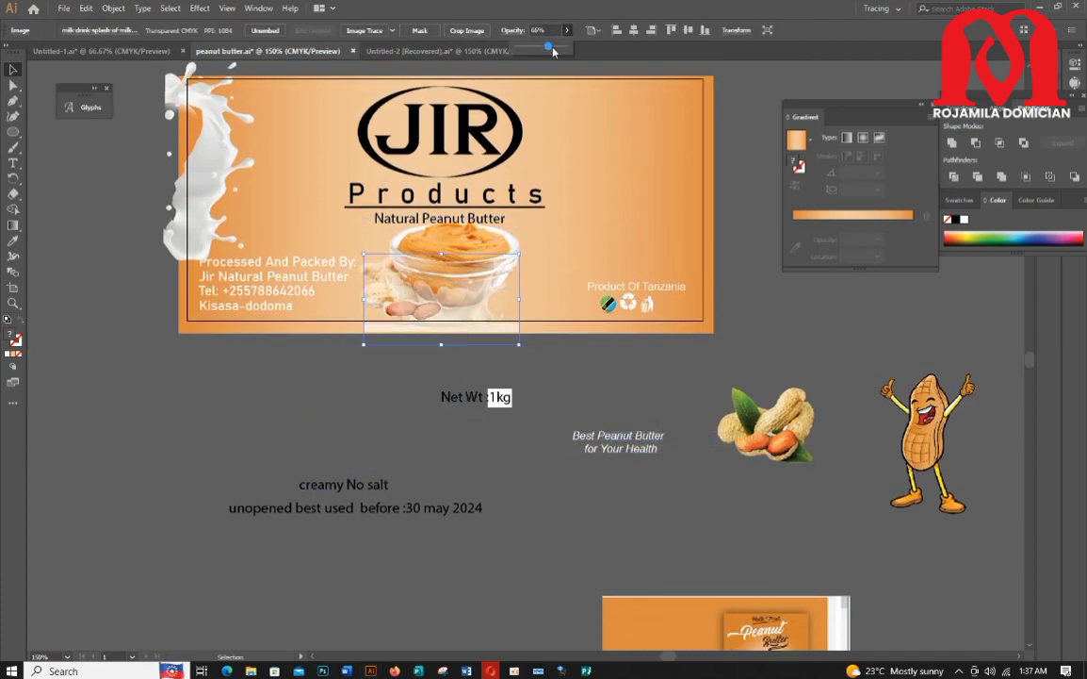
pyautogui.click(228, 468)
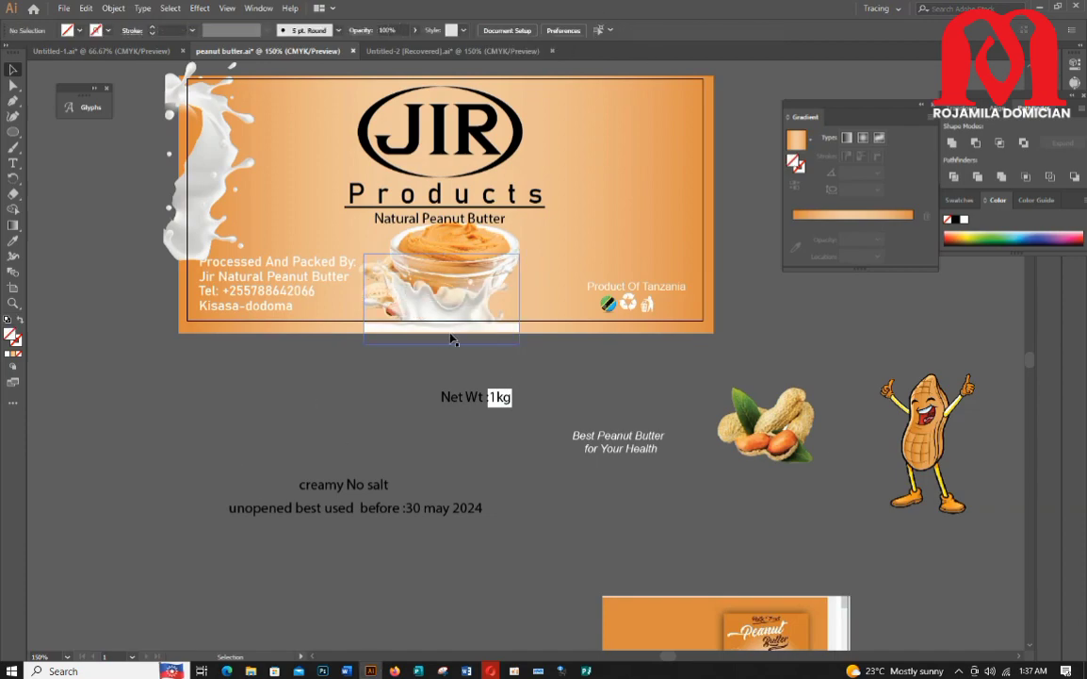
pyautogui.moveTo(450, 337); pyautogui.dragTo(399, 481)
# Step: Move the vertical milk splash out to the left edge of the label
pyautogui.moveTo(224, 180); pyautogui.dragTo(104, 239)
pyautogui.scroll(1, 441, 331)
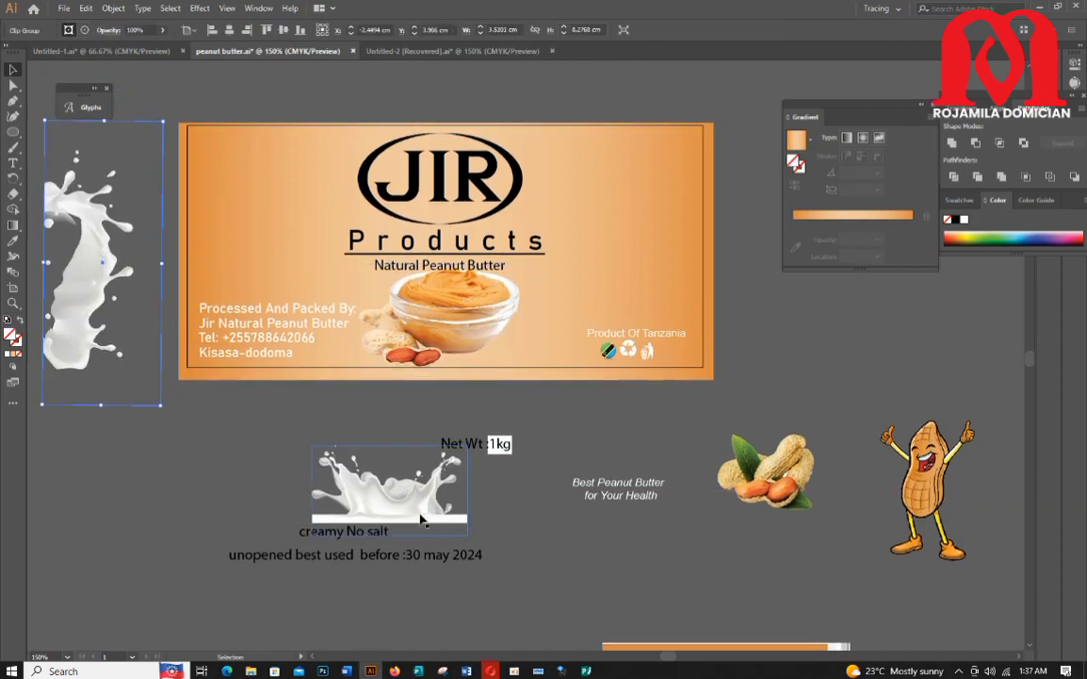
# Step: Reformat the best-before text as Unopened Best Used Before : 30 May 2024 in the label's upper right
pyautogui.moveTo(382, 562); pyautogui.dragTo(383, 574)
pyautogui.click(319, 602)
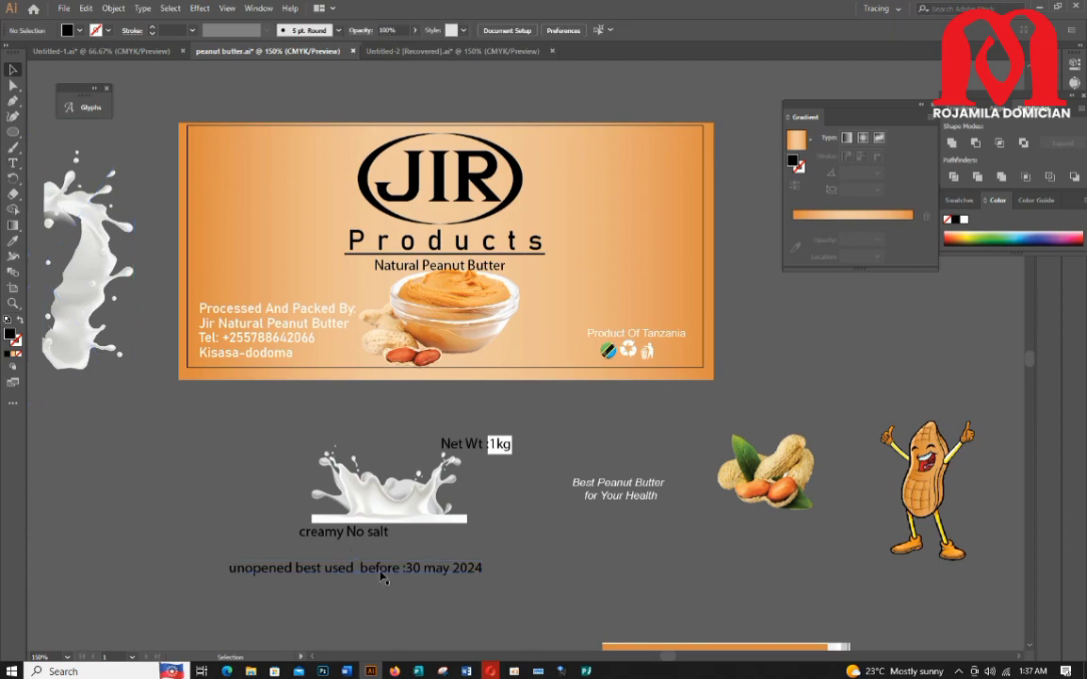
pyautogui.press('t')
pyautogui.click(356, 568)
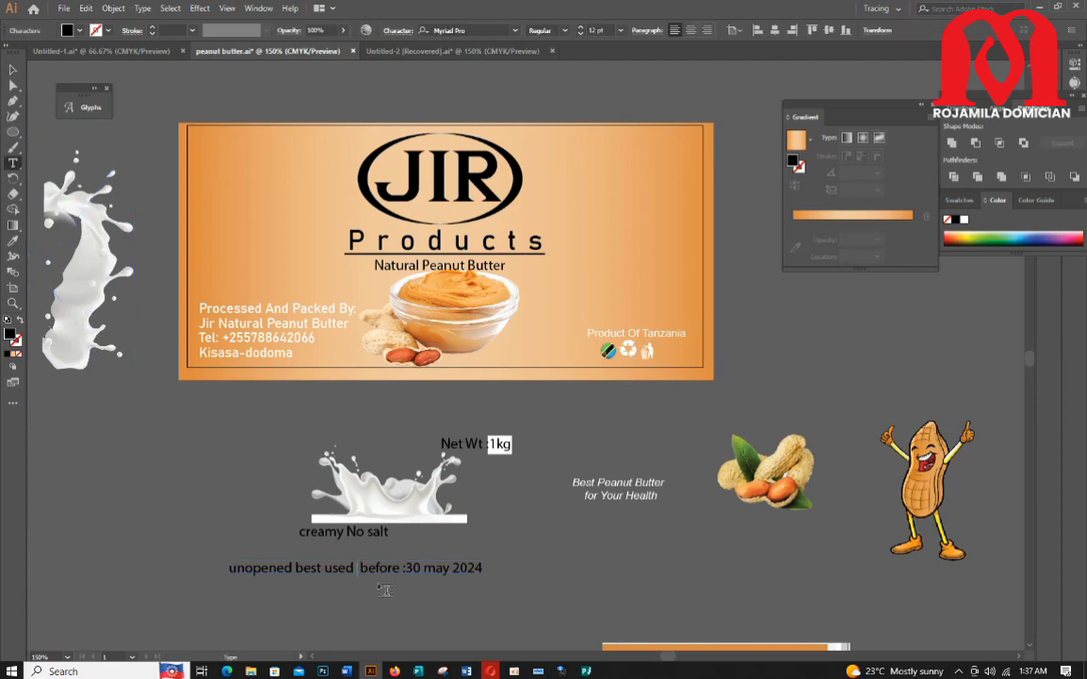
pyautogui.press('Return')
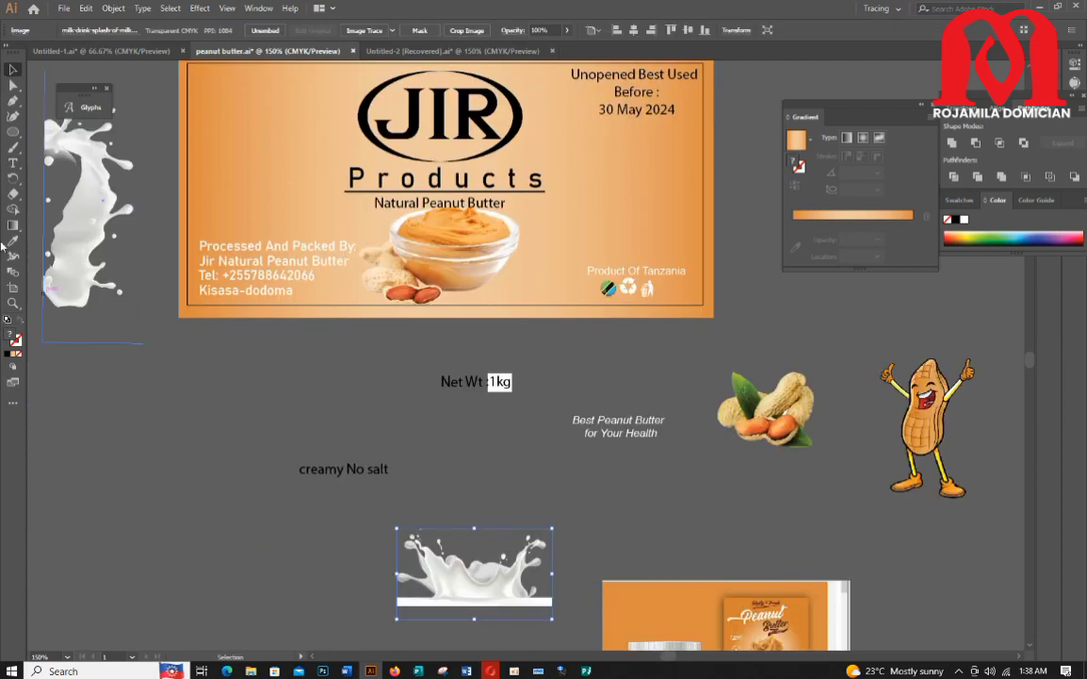
# Step: Draw a small black ellipse below the label and zoom in on it
pyautogui.click(13, 132)
pyautogui.click(124, 377)
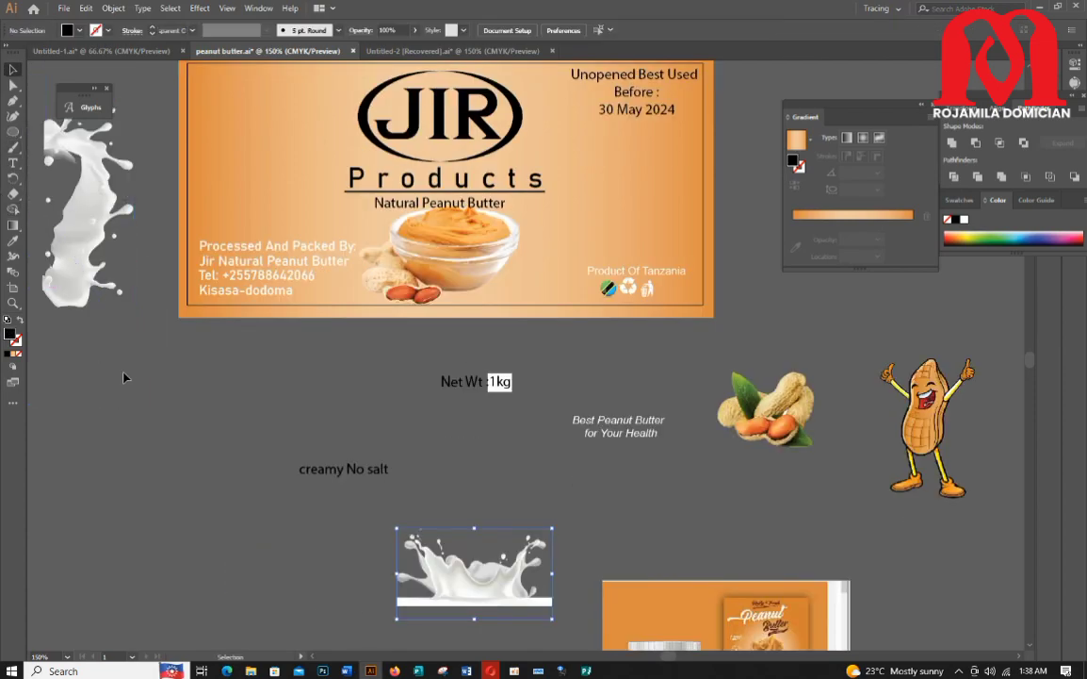
pyautogui.moveTo(148, 358); pyautogui.dragTo(197, 386)
pyautogui.hotkey('ctrl', '+')
pyautogui.hotkey('ctrl', '+')
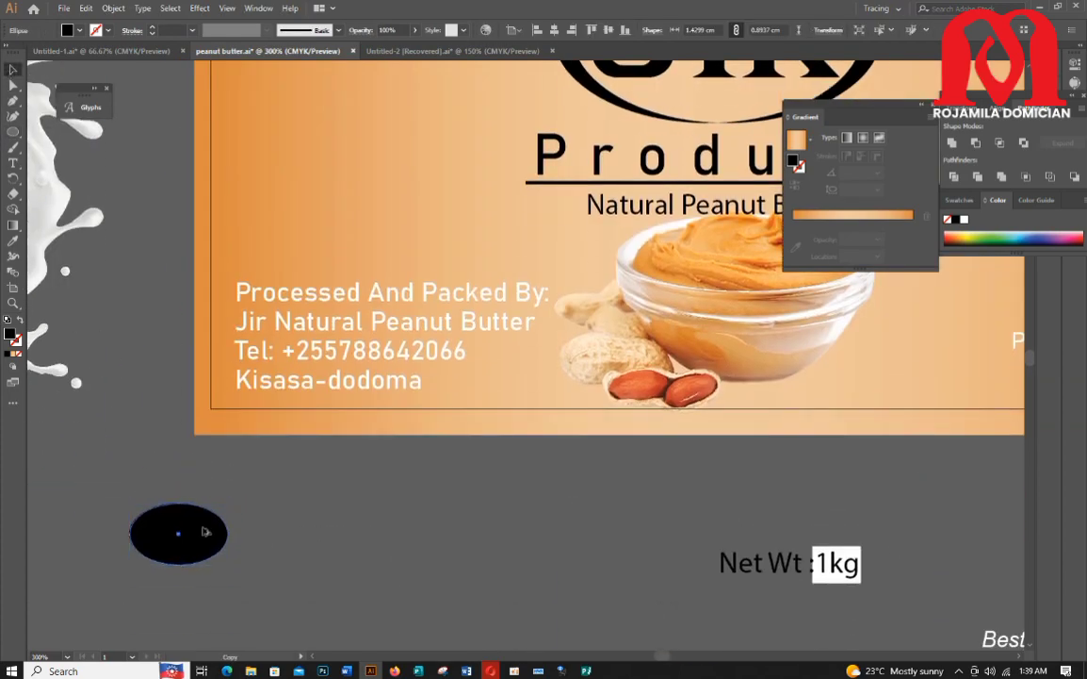
# Step: Duplicate the ellipse slightly offset and fill the top copy with the label's gradient using the Eyedropper
pyautogui.moveTo(205, 532)
pyautogui.mouseDown()
pyautogui.moveTo(214, 526)
pyautogui.moveTo(207, 534)
pyautogui.mouseUp()
pyautogui.click(158, 452)
pyautogui.click(13, 241)
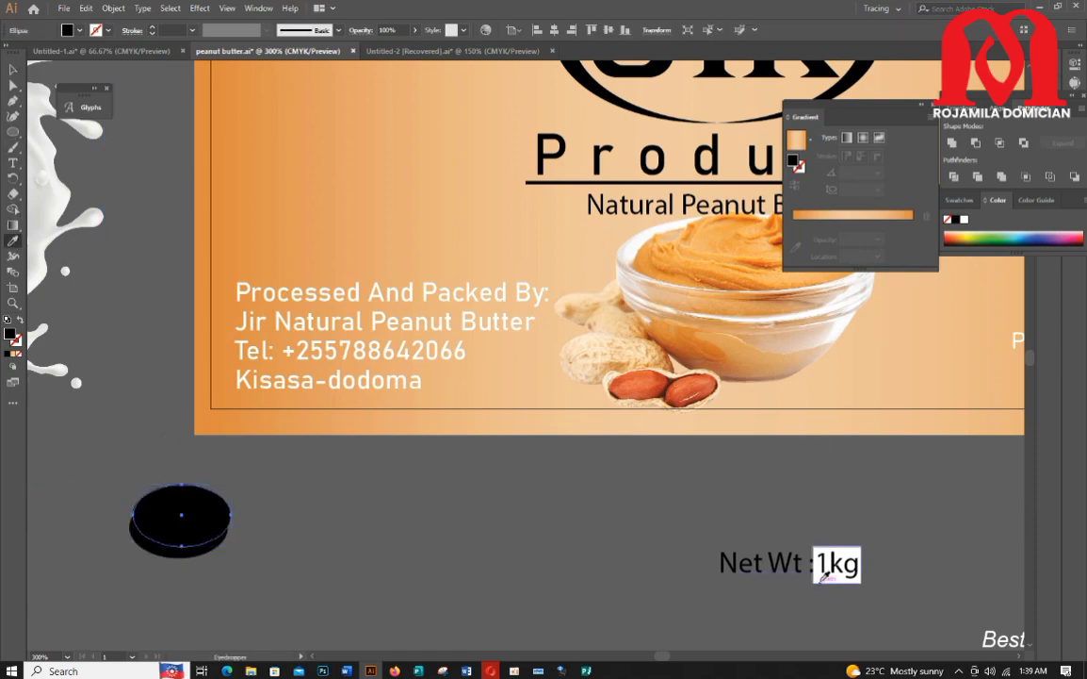
pyautogui.click(234, 173)
pyautogui.click(13, 69)
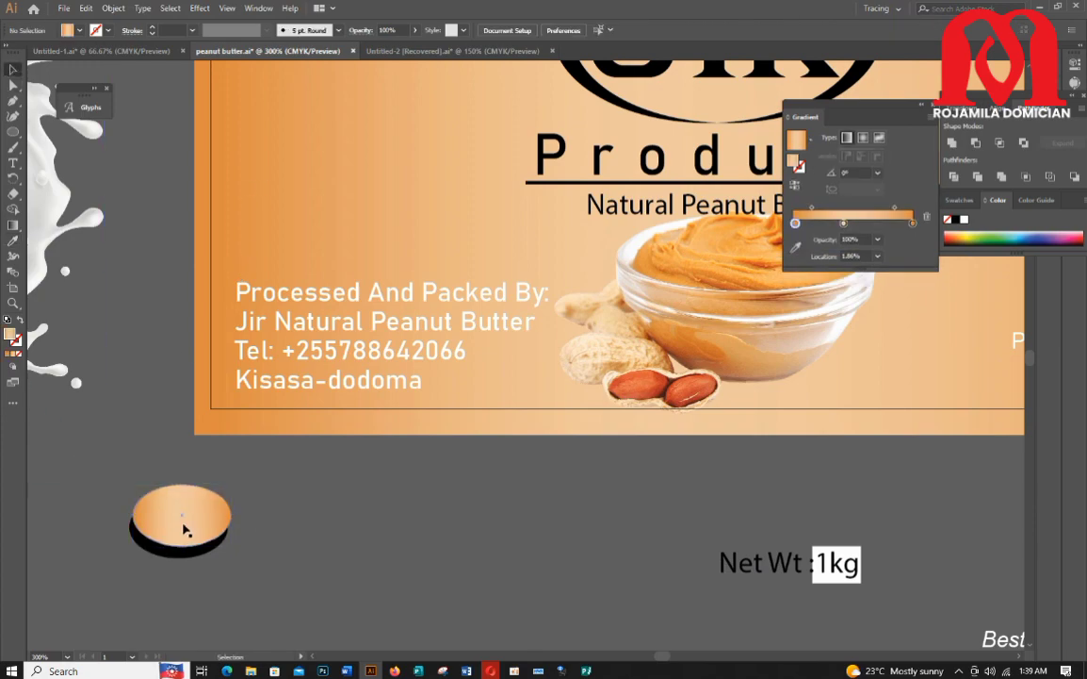
# Step: Select both ellipses and group them
pyautogui.click(296, 570)
pyautogui.moveTo(105, 500); pyautogui.dragTo(261, 569)
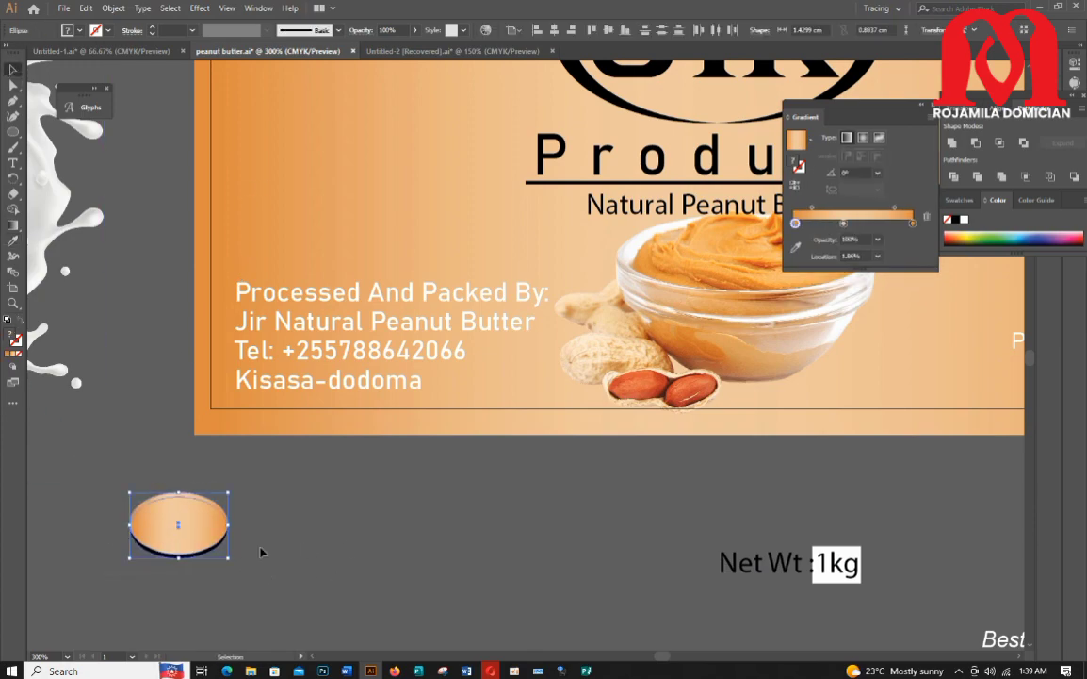
pyautogui.rightClick(188, 541)
pyautogui.click(236, 363)
pyautogui.click(146, 292)
# Step: Type the text pure 100% on two lines beside the ellipse
pyautogui.click(13, 162)
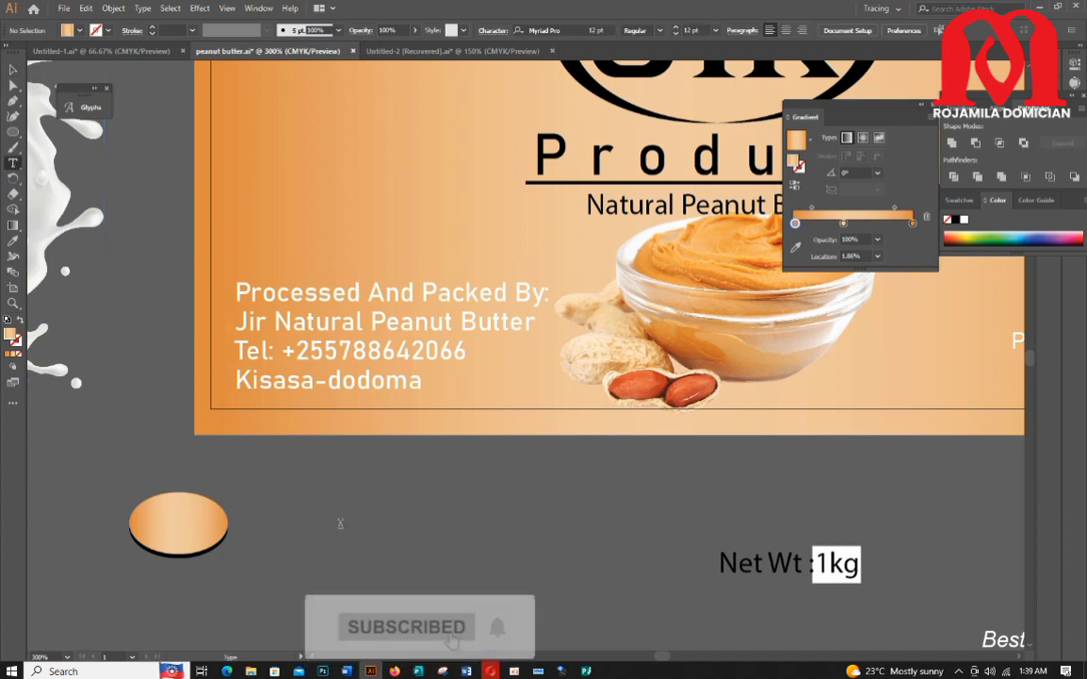
pyautogui.click(342, 520)
pyautogui.write('1005')
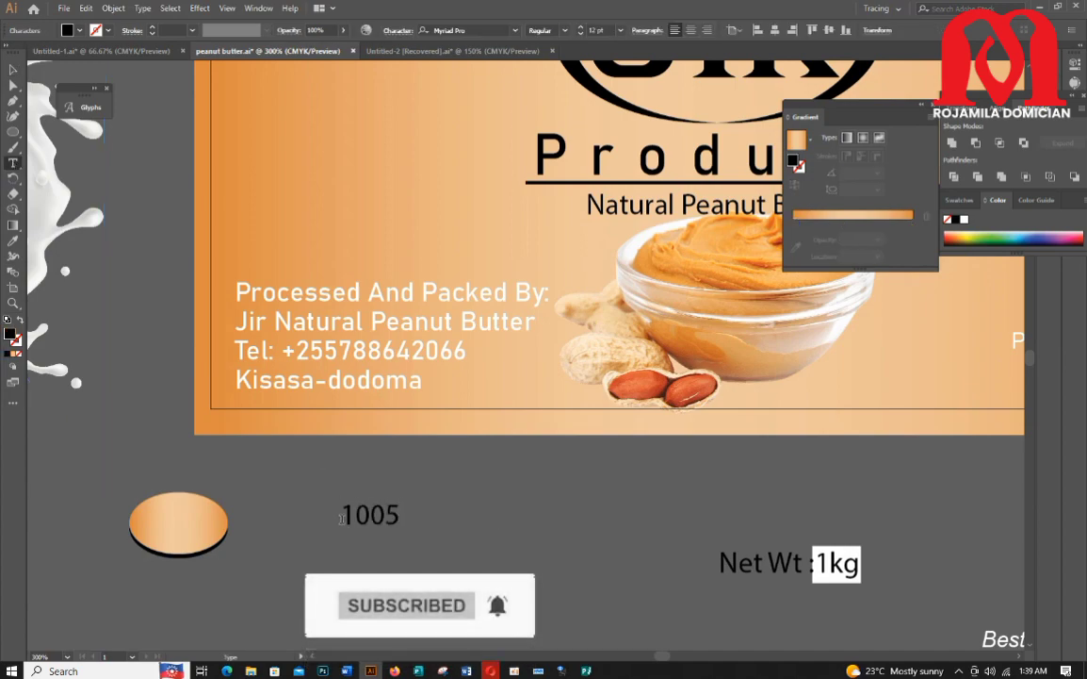
pyautogui.press('BackSpace')
pyautogui.write('%')
pyautogui.scroll(1, 347, 519)
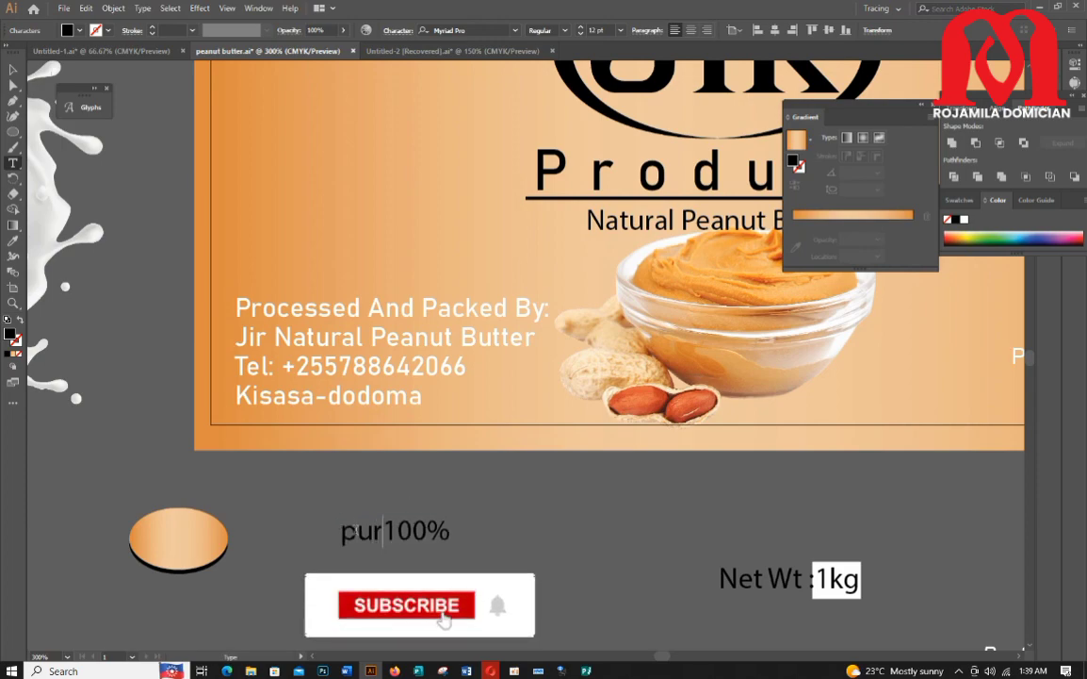
pyautogui.write('e')
pyautogui.press('Return')
pyautogui.press('Escape')
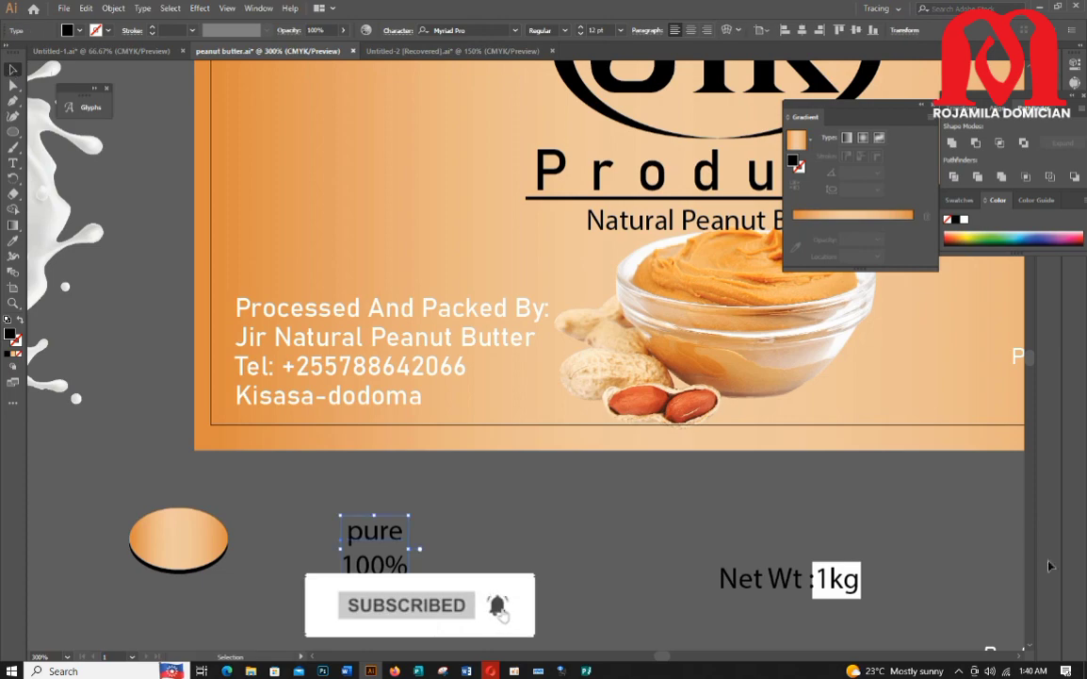
# Step: Change the pure 100% text to uppercase
pyautogui.click(398, 30)
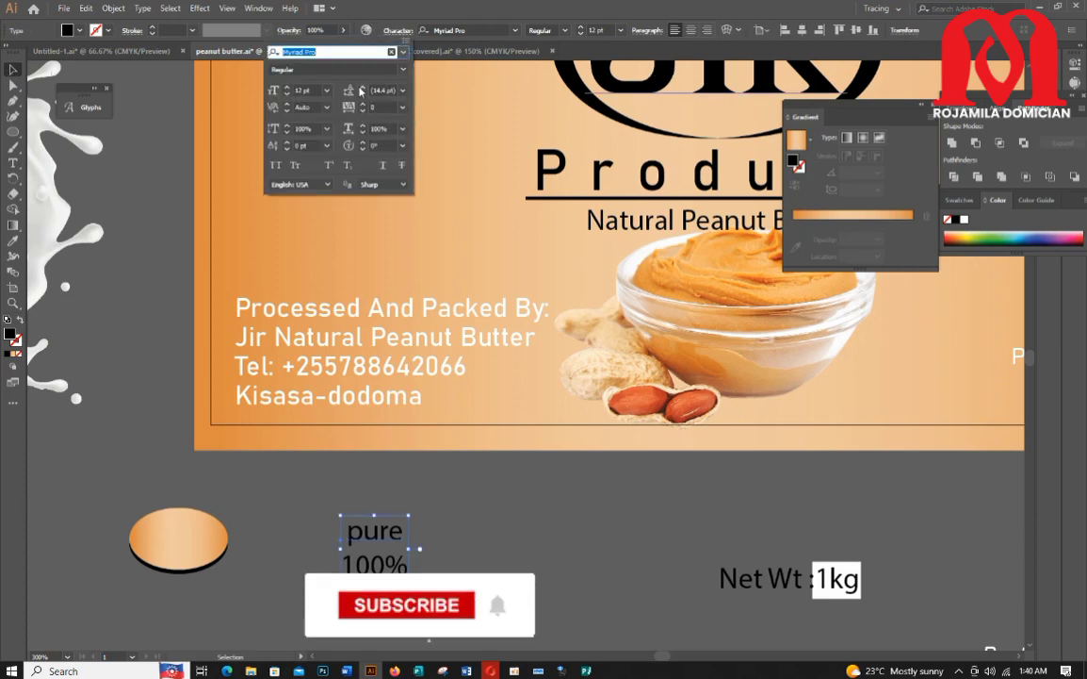
pyautogui.click(141, 8)
pyautogui.moveTo(198, 206)
pyautogui.click(363, 206)
# Step: Set the text's font to Minion Variable Concept and move it onto the ellipse
pyautogui.click(516, 31)
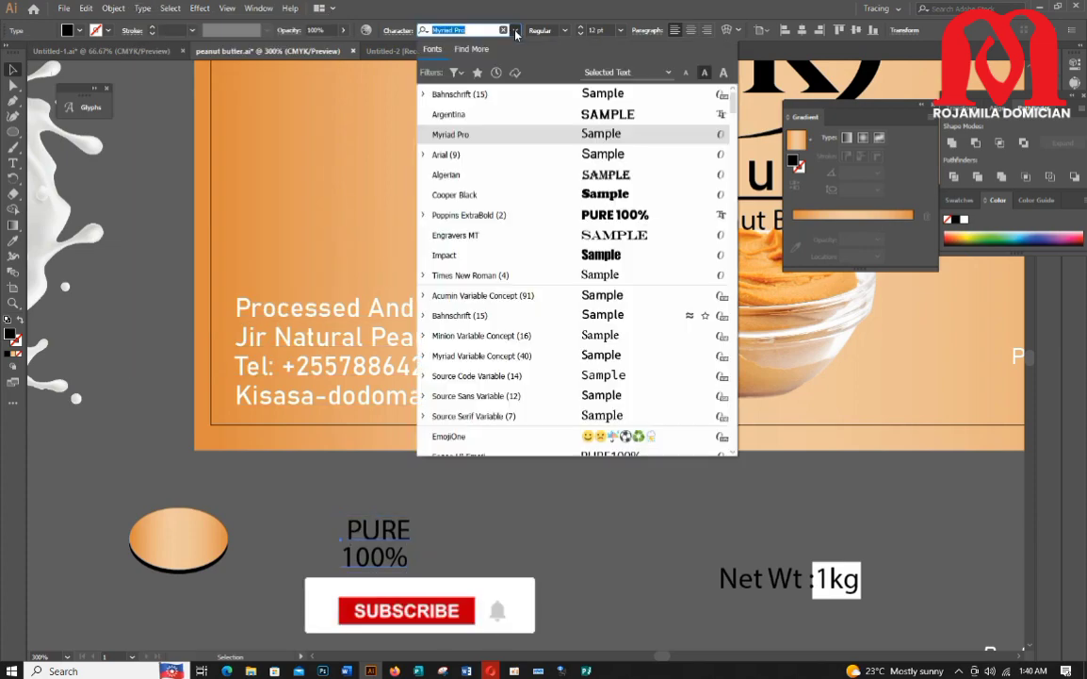
pyautogui.click(618, 334)
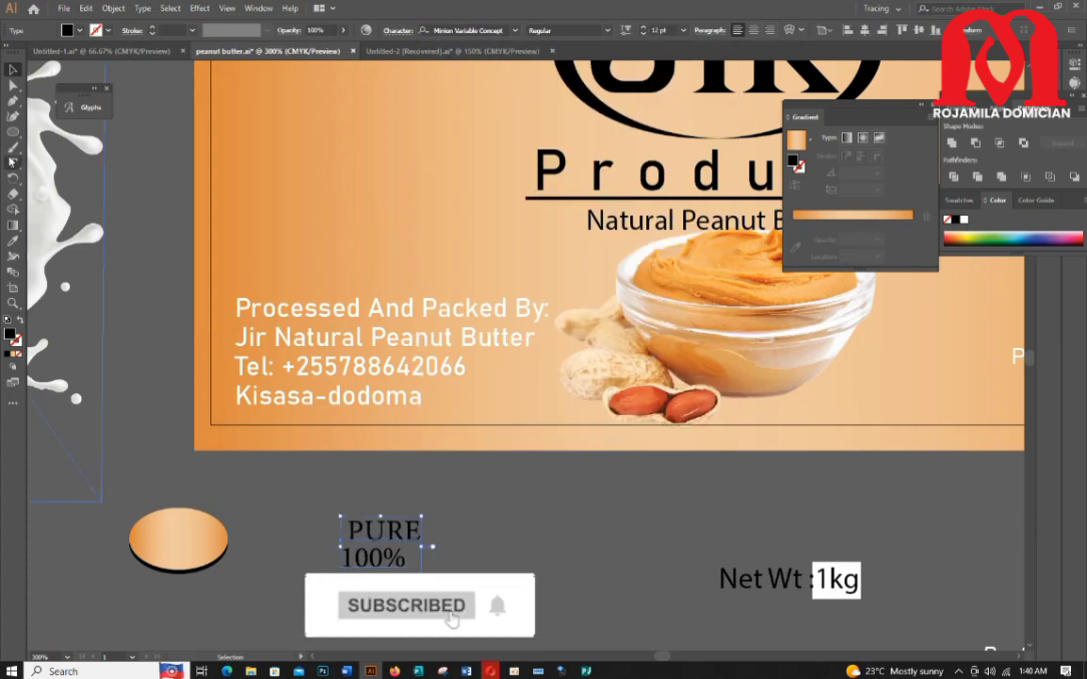
pyautogui.click(342, 558)
pyautogui.moveTo(350, 556); pyautogui.dragTo(179, 537)
# Step: Reduce the text size to 9 pt and tighten the leading to 8 pt
pyautogui.click(643, 34)
pyautogui.click(644, 34)
pyautogui.click(348, 558)
pyautogui.press('Escape')
pyautogui.click(645, 32)
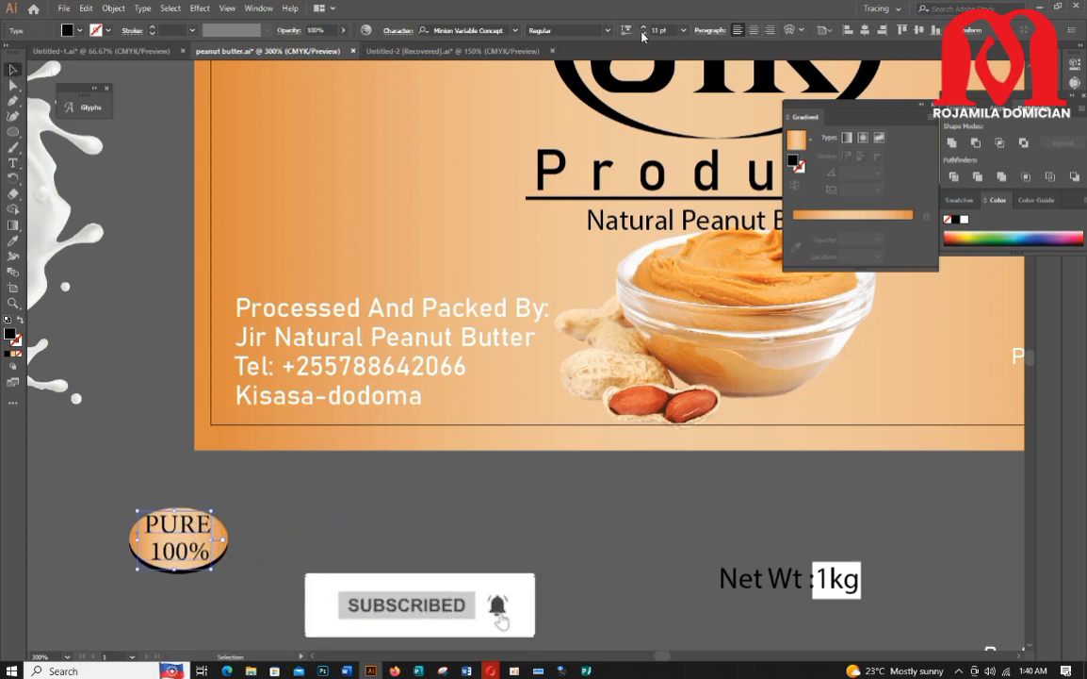
pyautogui.click(644, 34)
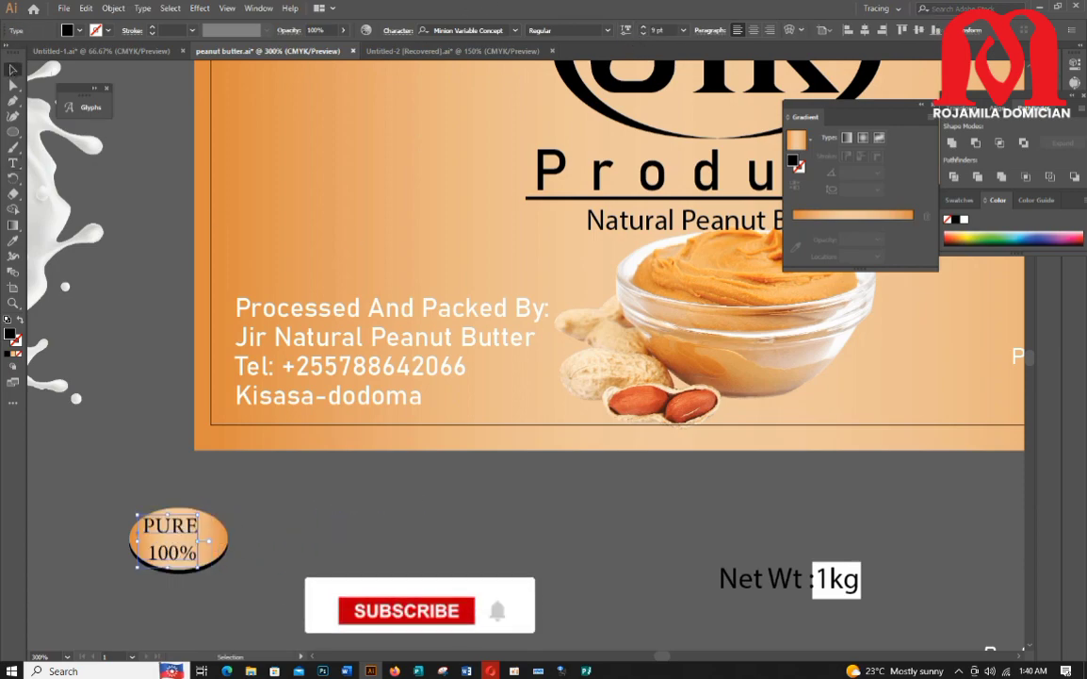
pyautogui.click(393, 32)
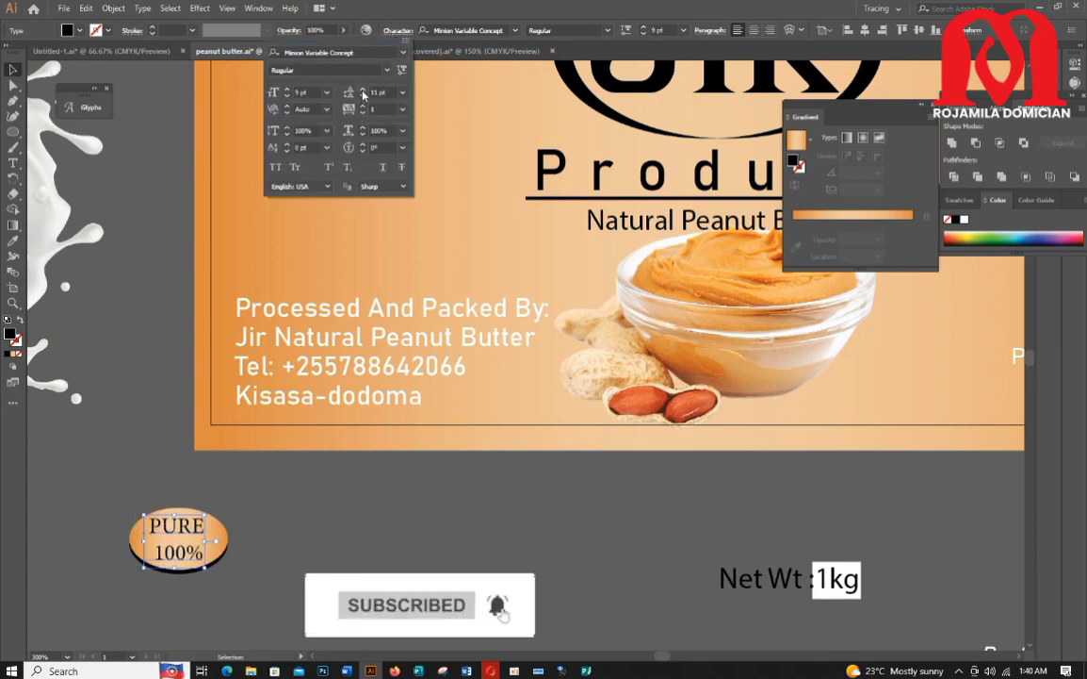
pyautogui.click(363, 98)
pyautogui.click(363, 98)
pyautogui.click(363, 98)
pyautogui.click(362, 98)
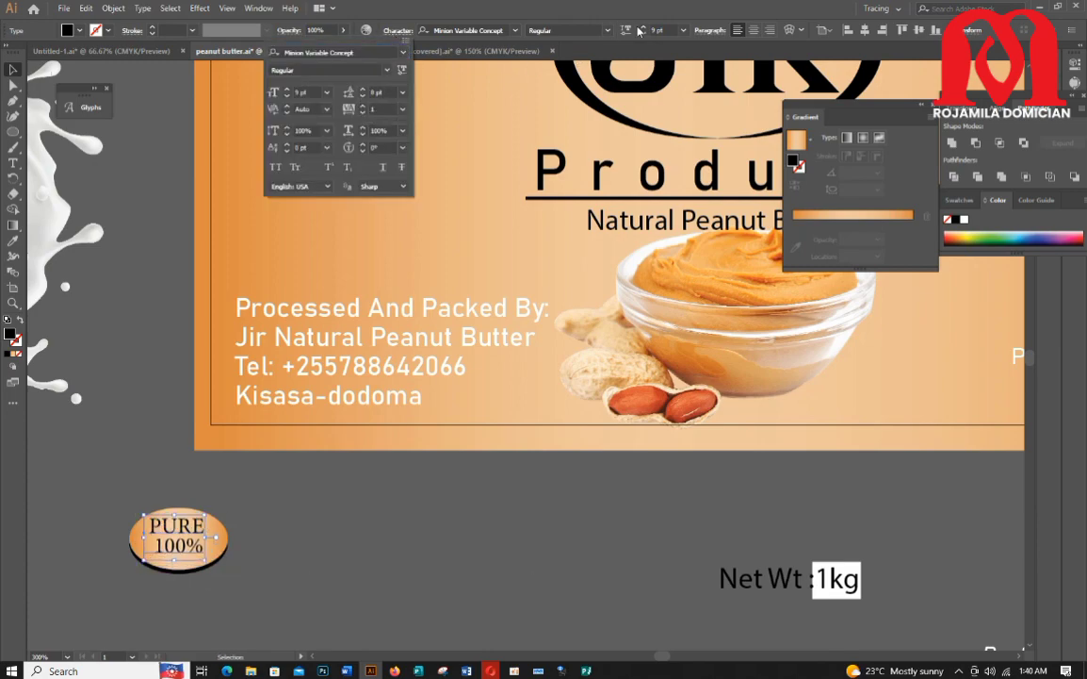
# Step: Set the size to 11 pt and change the 100% line to the Impact font
pyautogui.click(644, 30)
pyautogui.click(644, 28)
pyautogui.click(643, 28)
pyautogui.moveTo(194, 522); pyautogui.dragTo(268, 470)
pyautogui.click(267, 546)
pyautogui.press('t')
pyautogui.click(522, 34)
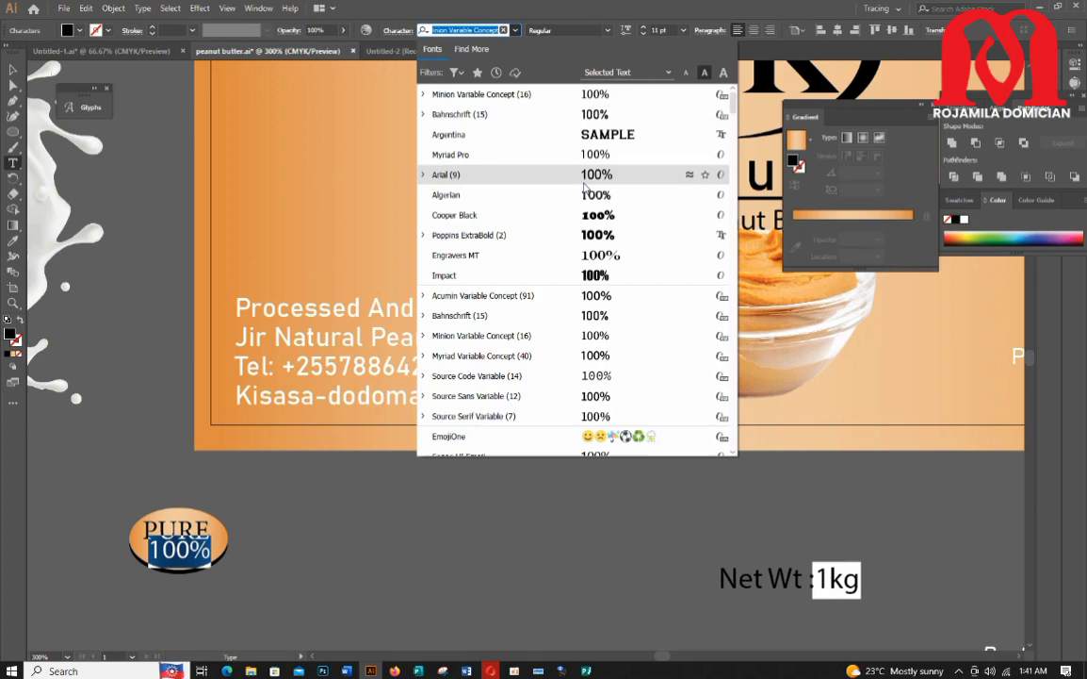
pyautogui.click(527, 275)
pyautogui.press('Escape')
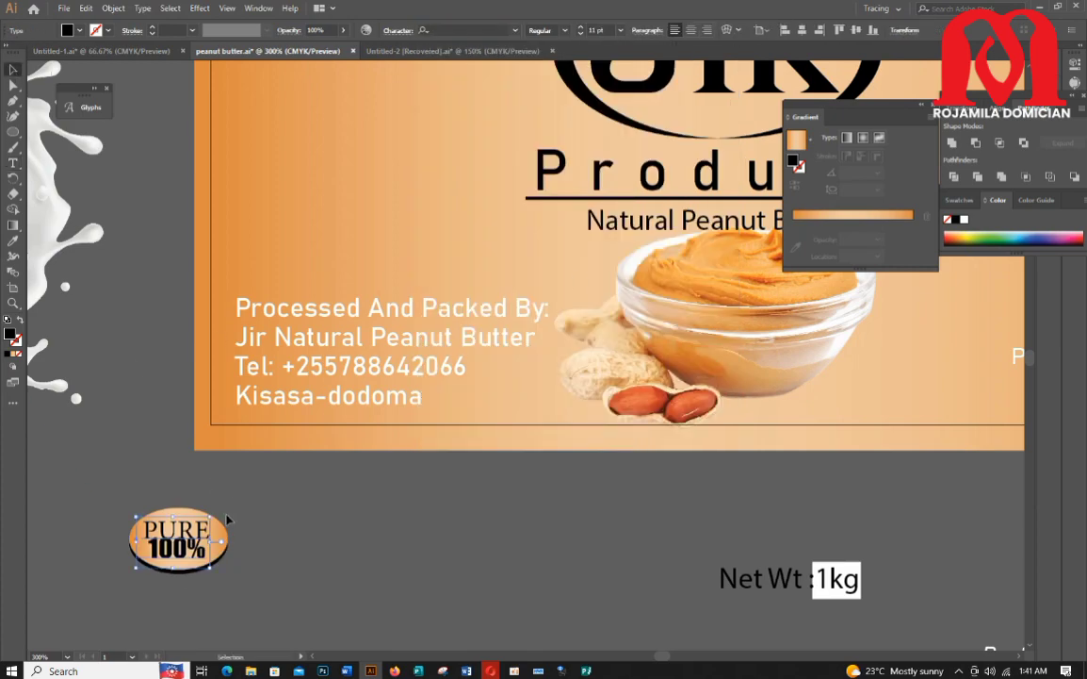
pyautogui.click(395, 32)
pyautogui.click(9, 71)
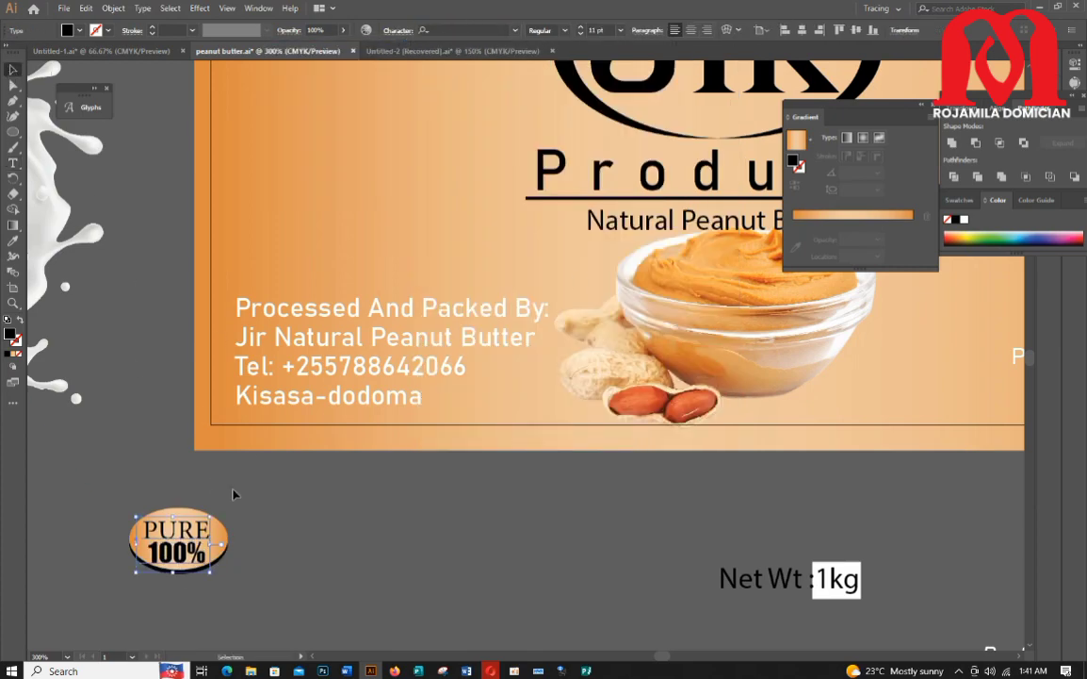
# Step: Group the PURE 100% badge and place it on the label above the Processed And Packed By text
pyautogui.scroll(2, 149, 502)
pyautogui.scroll(-4, 149, 502)
pyautogui.moveTo(176, 501); pyautogui.dragTo(186, 498)
pyautogui.moveTo(102, 473); pyautogui.dragTo(340, 584)
pyautogui.moveTo(136, 315); pyautogui.dragTo(117, 149)
pyautogui.moveTo(93, 480); pyautogui.dragTo(502, 404)
pyautogui.rightClick(220, 528)
pyautogui.click(262, 417)
pyautogui.scroll(-2, 431, 501)
pyautogui.scroll(-1, 431, 501)
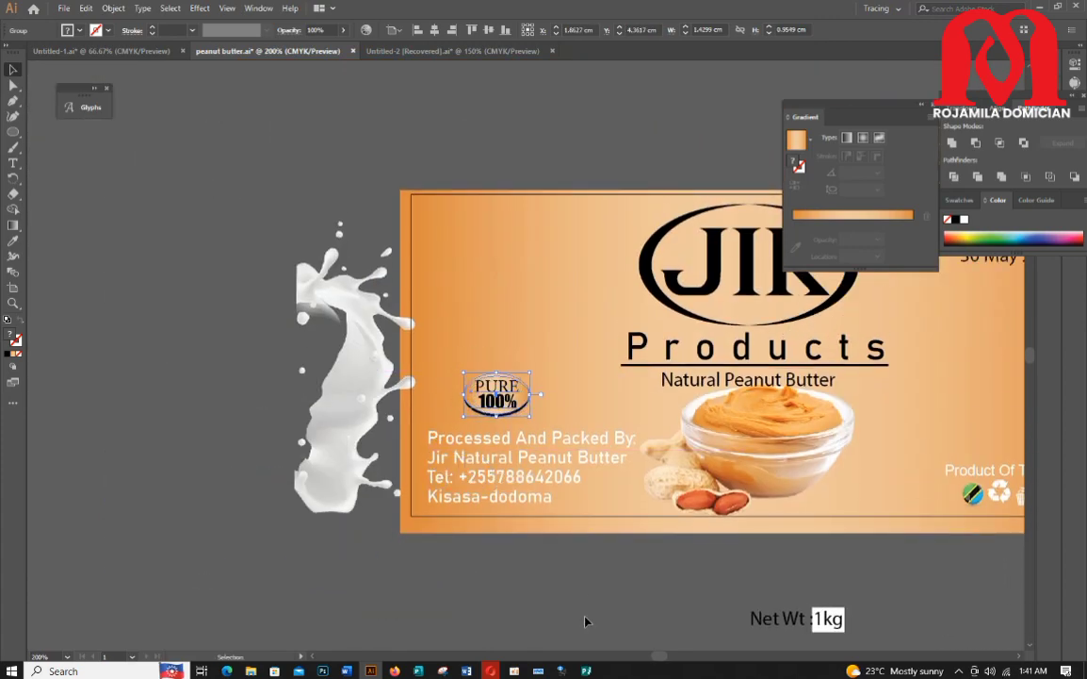
# Step: Move the Net Wt :1kg text onto the label above Product Of Tanzania
pyautogui.click(526, 554)
pyautogui.scroll(-1, 475, 477)
pyautogui.hscroll(4, 577, 605)
pyautogui.scroll(-1, 578, 605)
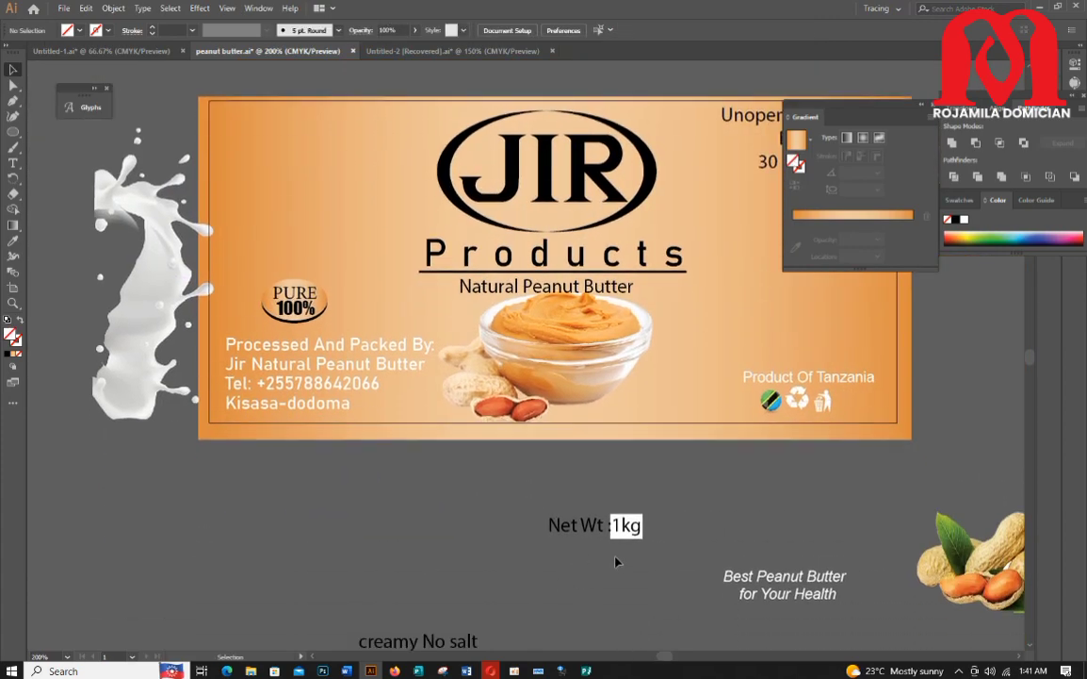
pyautogui.moveTo(587, 530); pyautogui.dragTo(787, 355)
# Step: Draw a rectangle about 2.95 × 0.62 cm with no fill and a black 1 pt stroke
pyautogui.click(13, 132)
pyautogui.click(52, 119)
pyautogui.moveTo(401, 464); pyautogui.dragTo(537, 491)
pyautogui.click(79, 32)
pyautogui.click(9, 47)
pyautogui.click(152, 27)
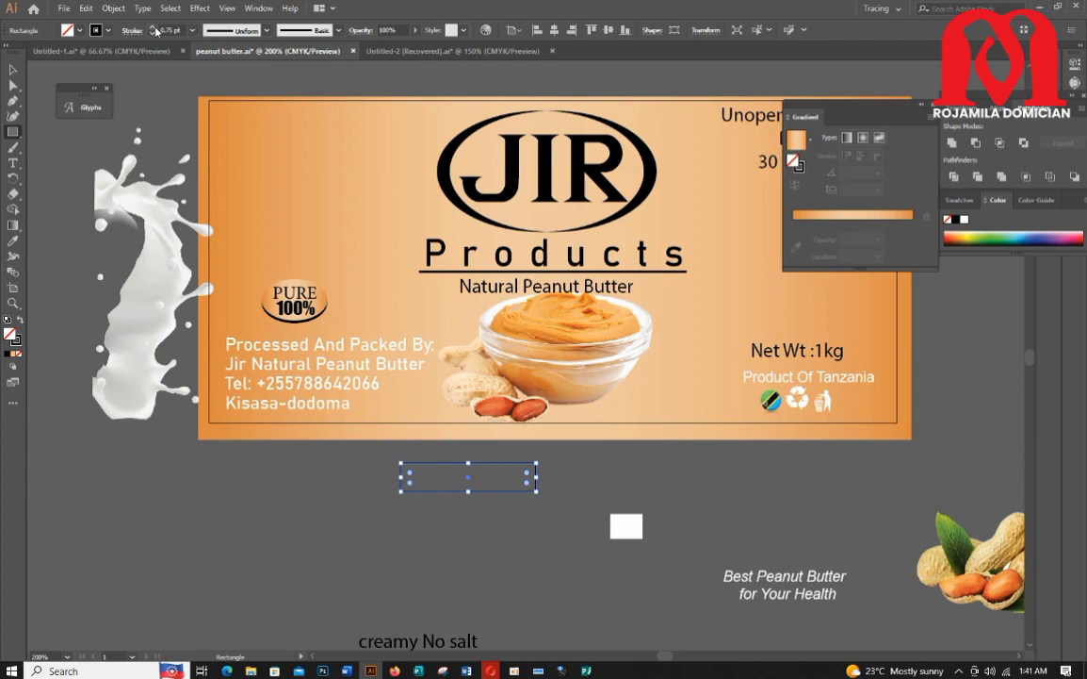
# Step: Move the rectangle to frame the Net Wt :1kg text
pyautogui.click(10, 70)
pyautogui.moveTo(457, 491); pyautogui.dragTo(788, 363)
pyautogui.moveTo(663, 659); pyautogui.dragTo(670, 659)
pyautogui.scroll(3, 650, 566)
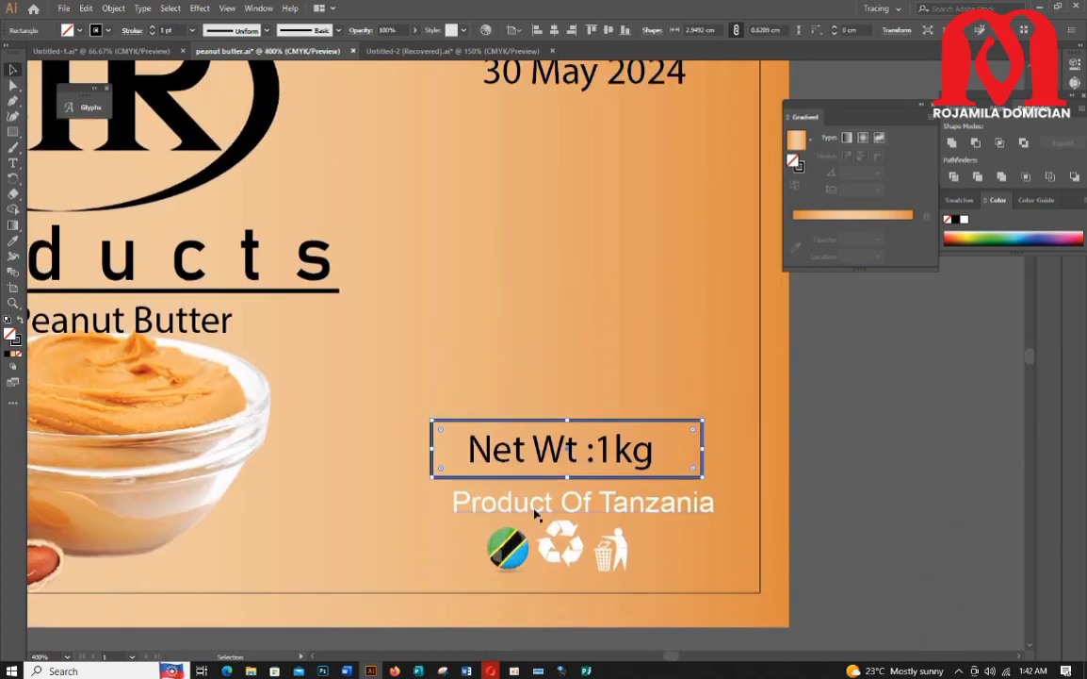
# Step: Resize the rectangle so it fits snugly around the Net Wt :1kg text
pyautogui.moveTo(568, 420); pyautogui.dragTo(569, 427)
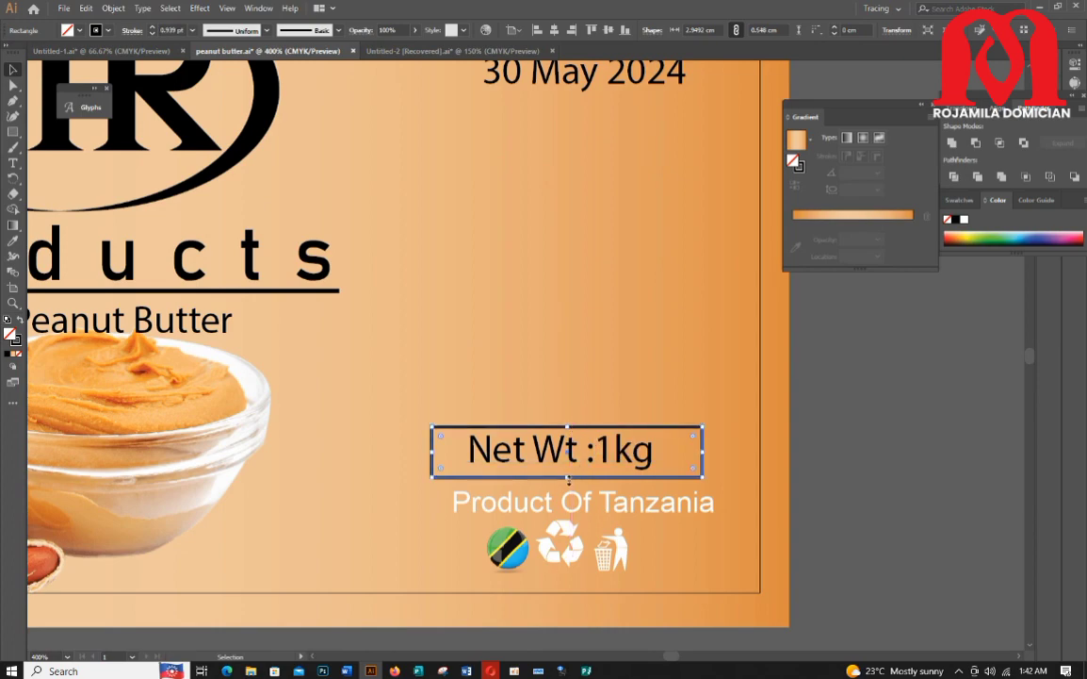
pyautogui.moveTo(567, 478); pyautogui.dragTo(567, 472)
pyautogui.moveTo(460, 450); pyautogui.dragTo(461, 450)
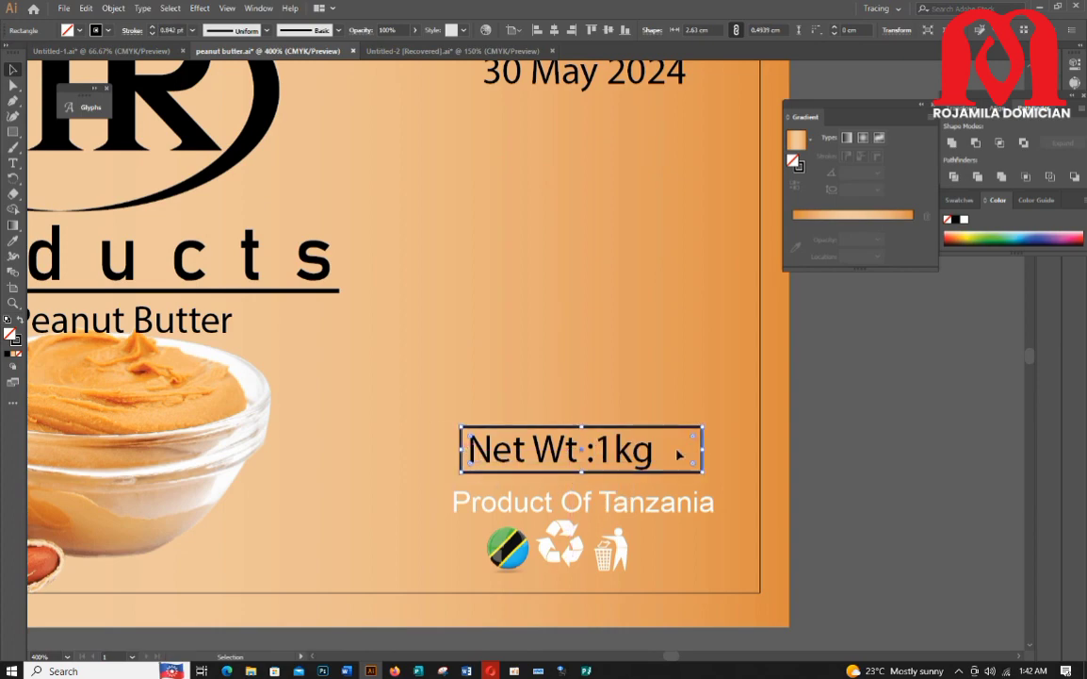
pyautogui.moveTo(694, 450); pyautogui.dragTo(666, 451)
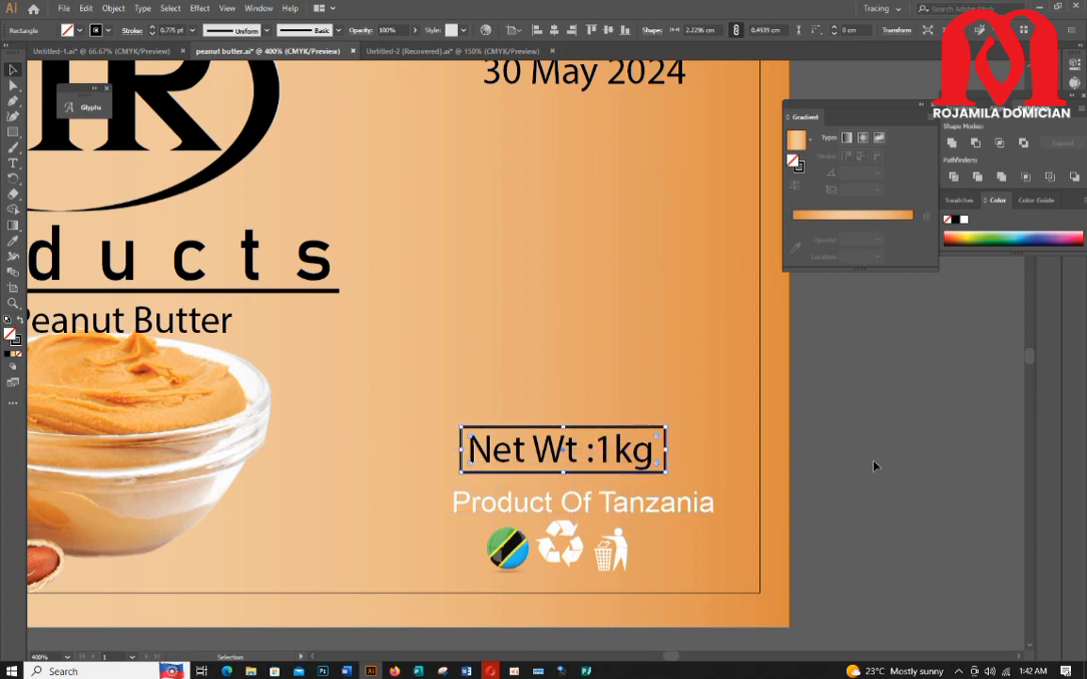
pyautogui.scroll(-1, 876, 457)
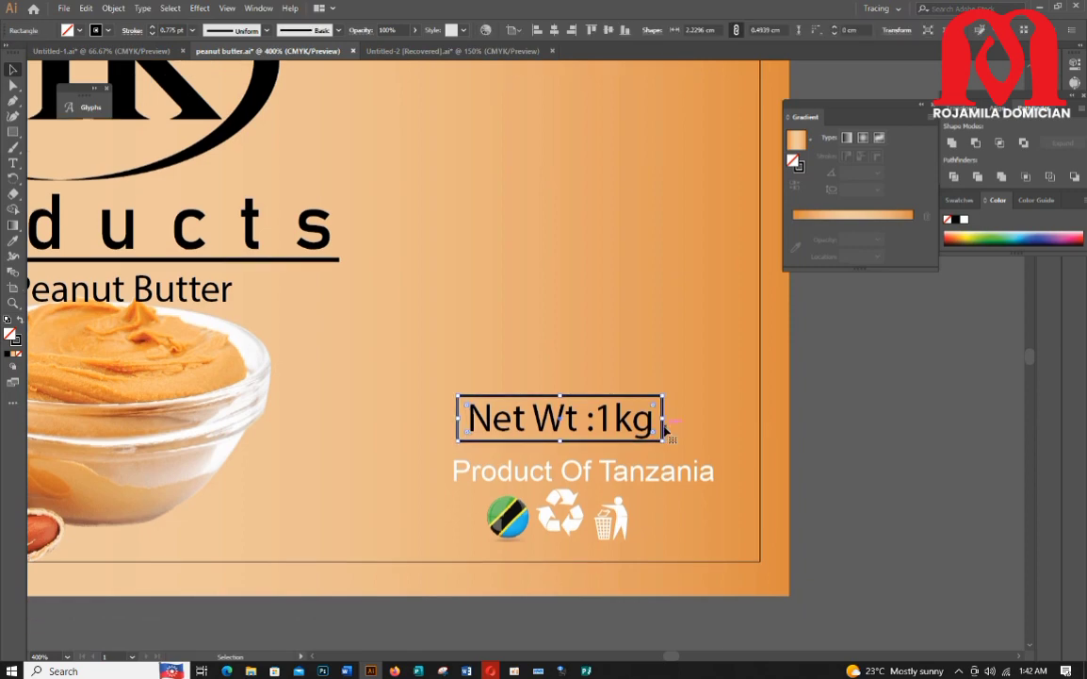
pyautogui.click(826, 424)
pyautogui.scroll(-1, 586, 516)
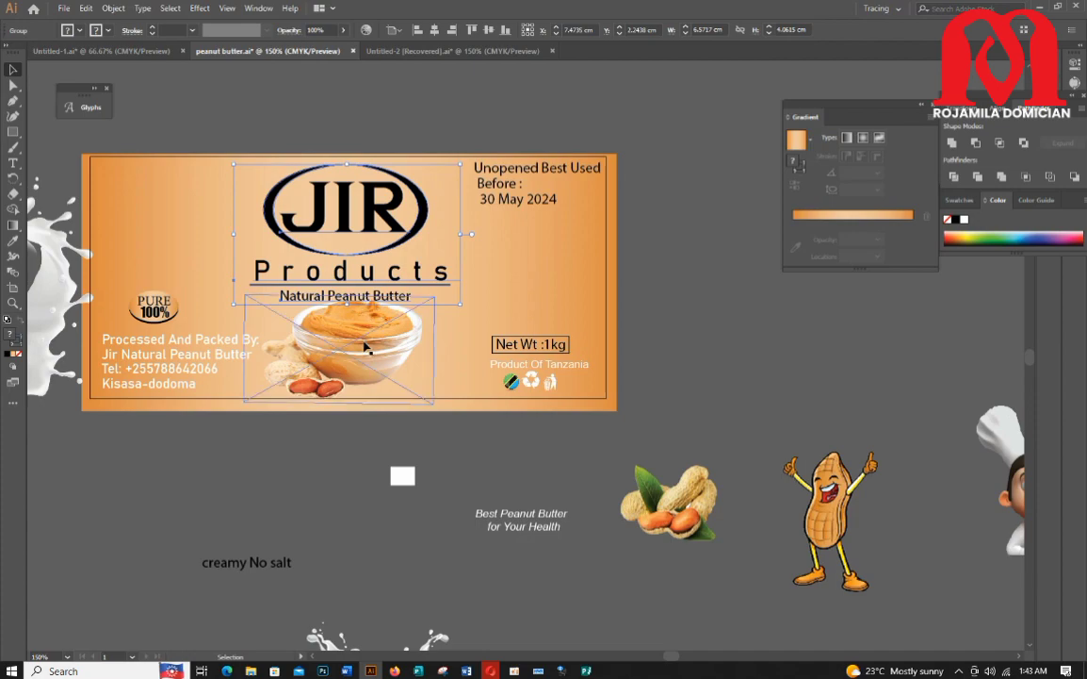
# Step: Move the peanut butter bowl image slightly down on the label
pyautogui.moveTo(366, 348); pyautogui.dragTo(367, 354)
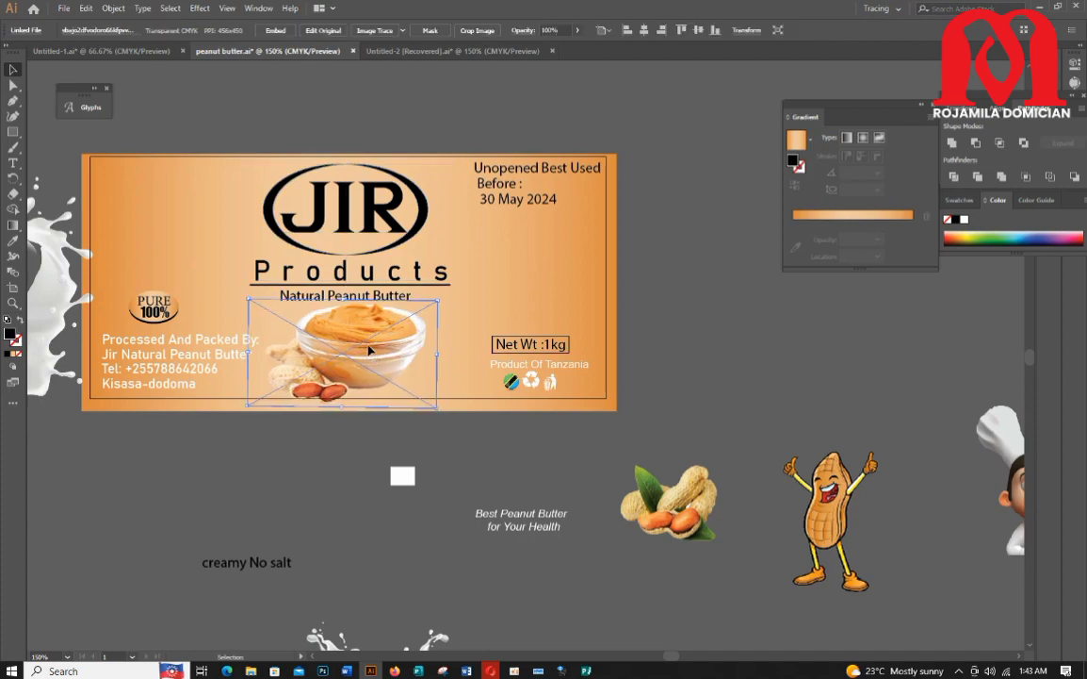
pyautogui.click(739, 252)
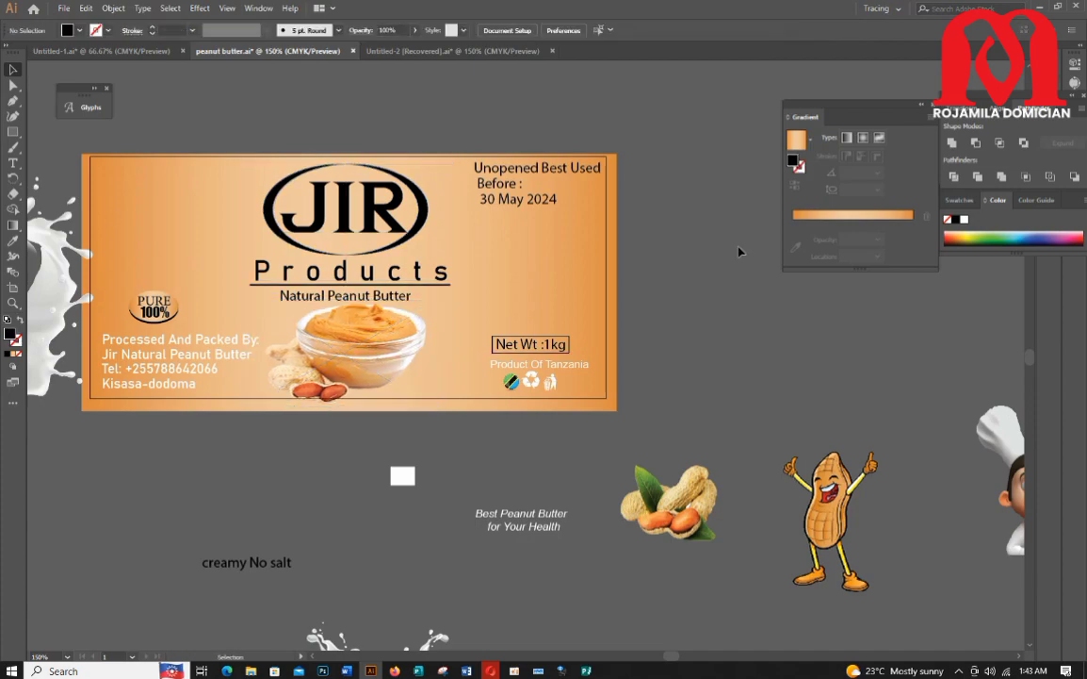
# Step: Unlock the label background and adjust its orange gradient stops and gradient span across the label
pyautogui.click(114, 8)
pyautogui.click(126, 97)
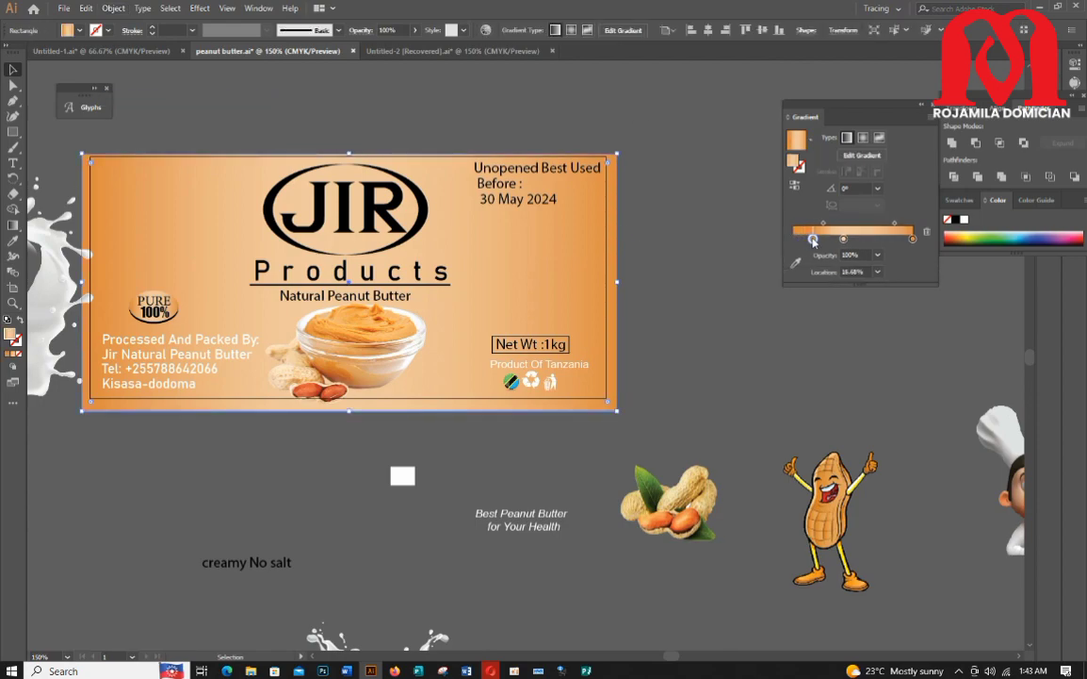
pyautogui.moveTo(814, 243); pyautogui.dragTo(815, 242)
pyautogui.click(796, 264)
pyautogui.moveTo(229, 281); pyautogui.dragTo(279, 282)
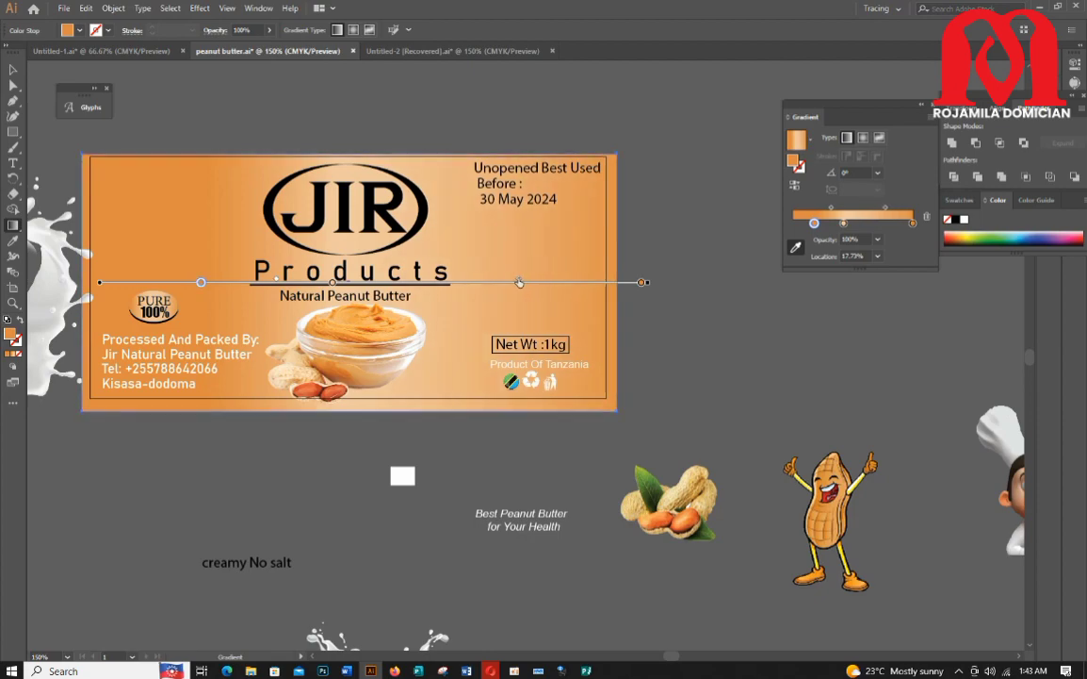
pyautogui.moveTo(642, 282); pyautogui.dragTo(620, 284)
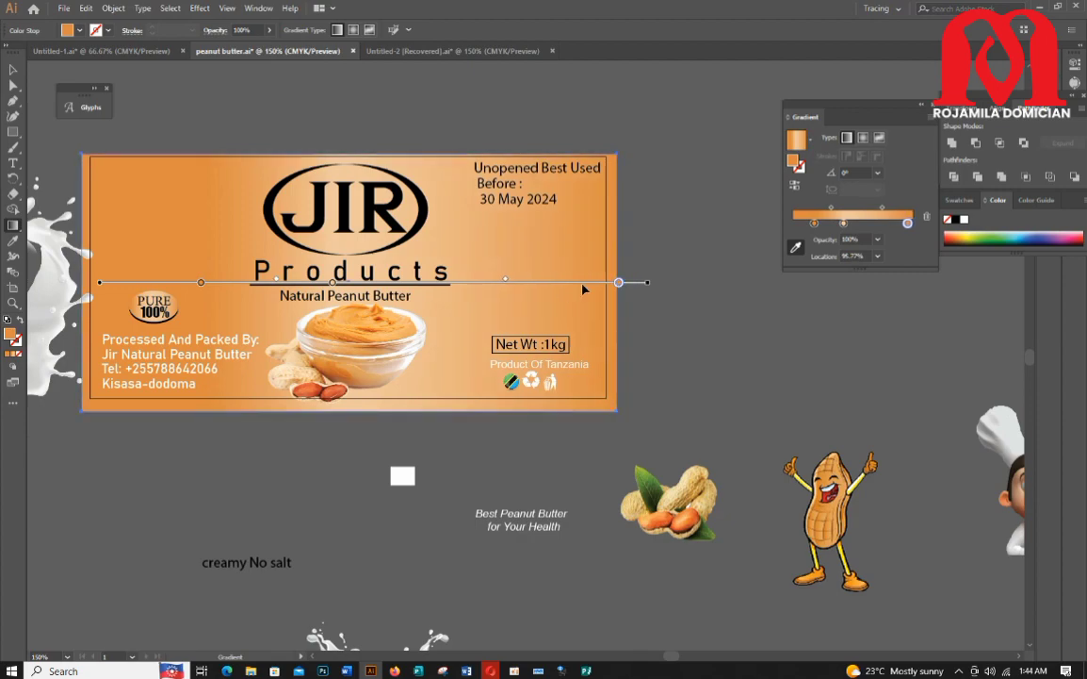
# Step: Change the font of the Unopened Best Used Before date text to Bahnschrift
pyautogui.click(13, 70)
pyautogui.click(504, 192)
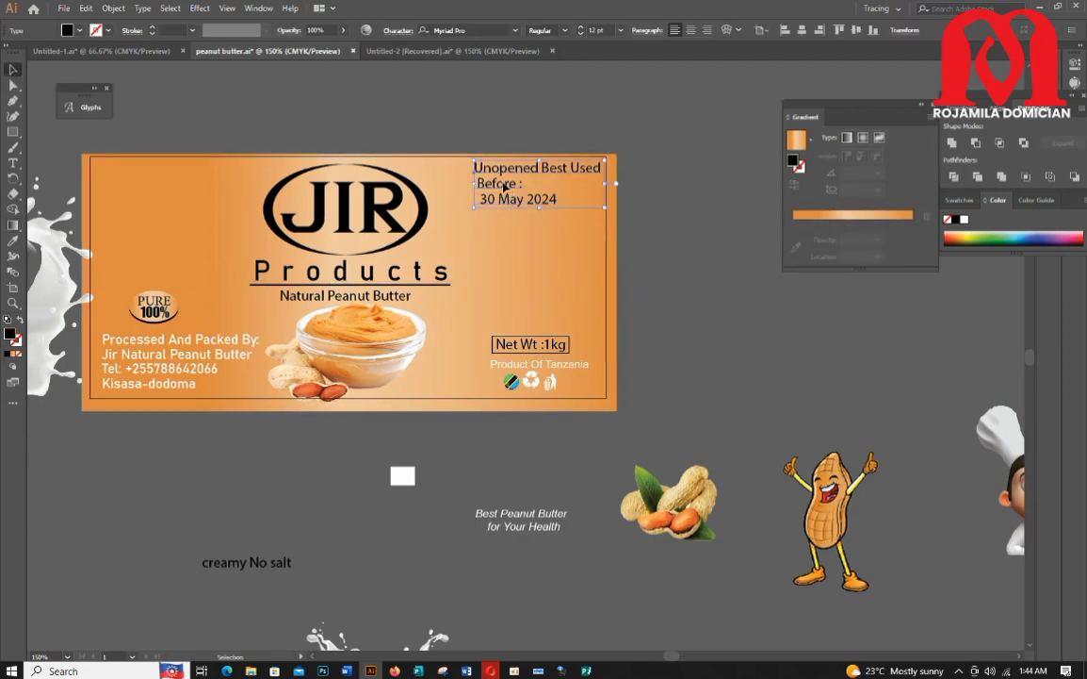
pyautogui.click(627, 203)
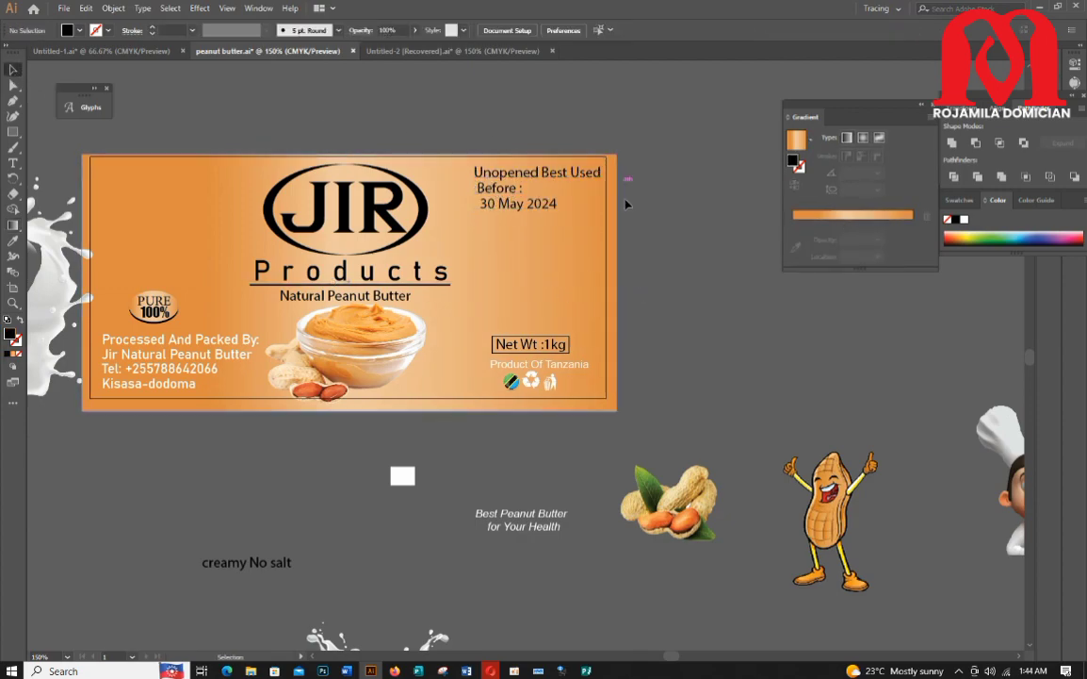
pyautogui.click(502, 191)
pyautogui.click(515, 30)
pyautogui.click(514, 179)
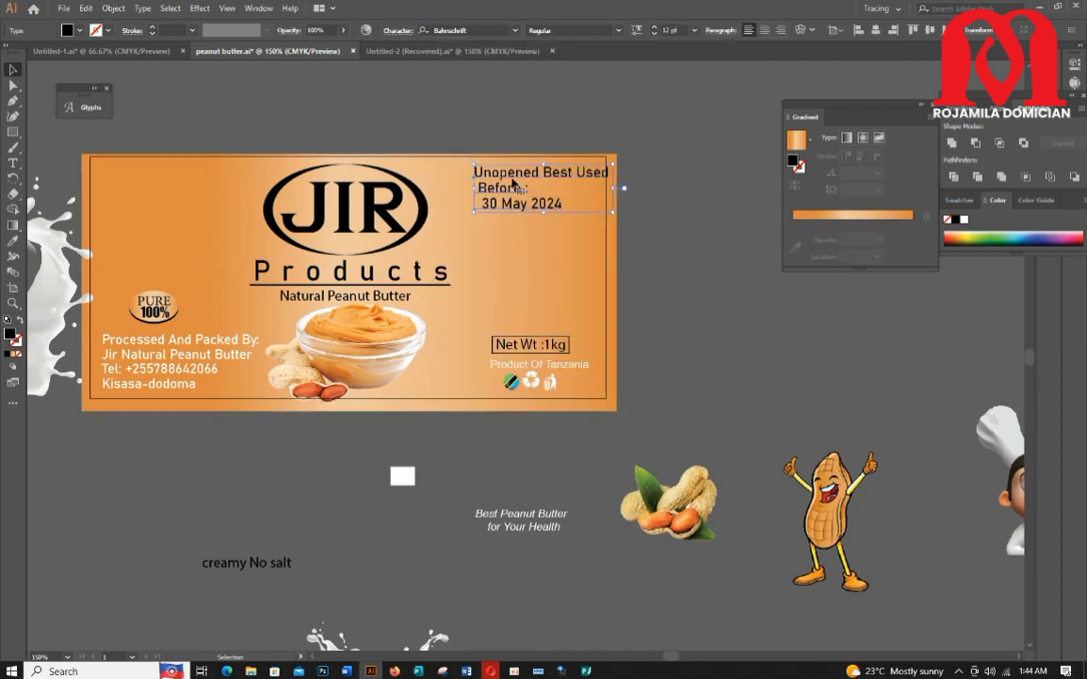
pyautogui.moveTo(513, 184); pyautogui.dragTo(506, 181)
pyautogui.click(667, 244)
# Step: Rearrange the creamy No salt and Best Peanut Butter for Your Health texts on the pasteboard
pyautogui.scroll(-4, 558, 307)
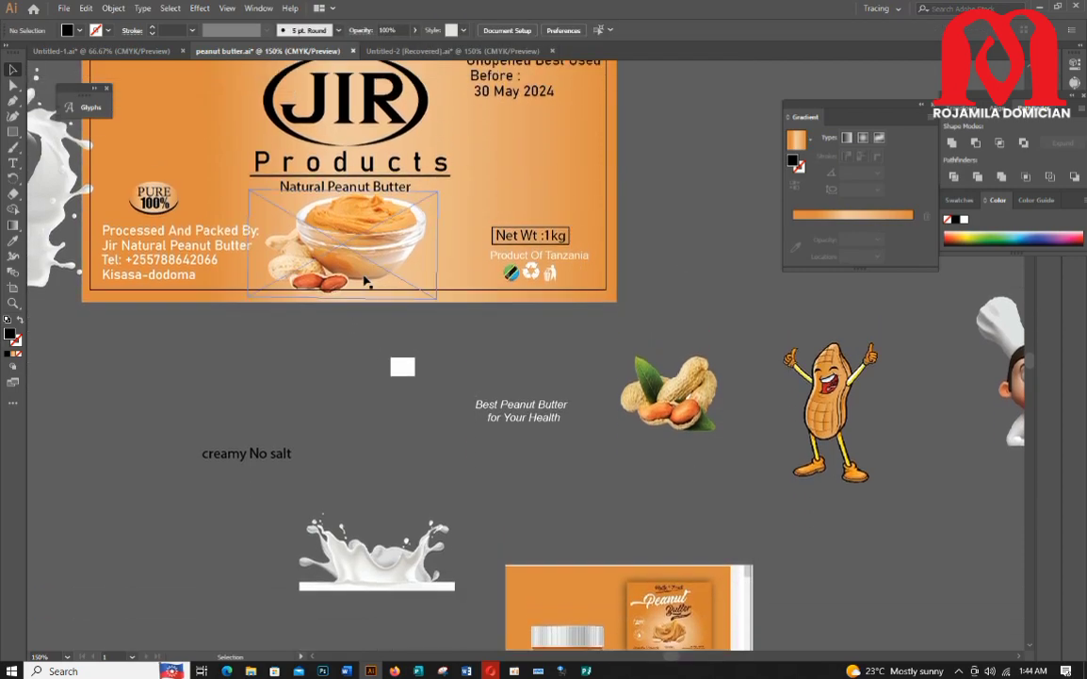
pyautogui.scroll(-1, 273, 424)
pyautogui.moveTo(271, 423); pyautogui.dragTo(302, 378)
pyautogui.scroll(-2, 507, 439)
pyautogui.moveTo(516, 349); pyautogui.dragTo(436, 382)
pyautogui.scroll(4, 291, 369)
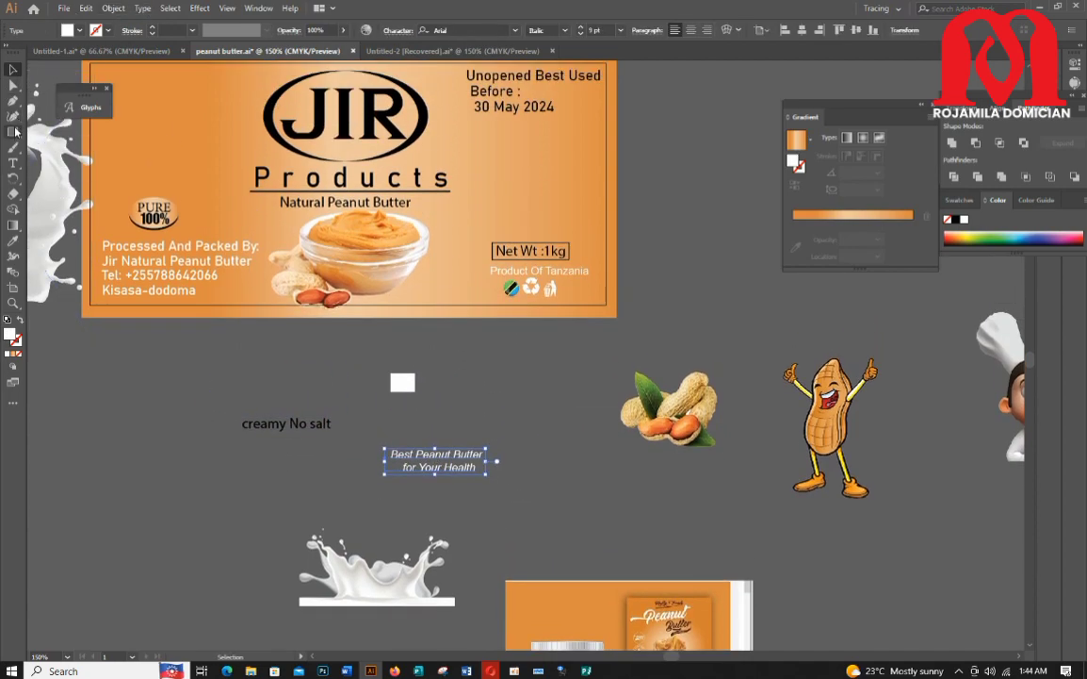
# Step: Draw a white rectangle below the date and move it off the label onto the pasteboard
pyautogui.moveTo(465, 126); pyautogui.dragTo(599, 150)
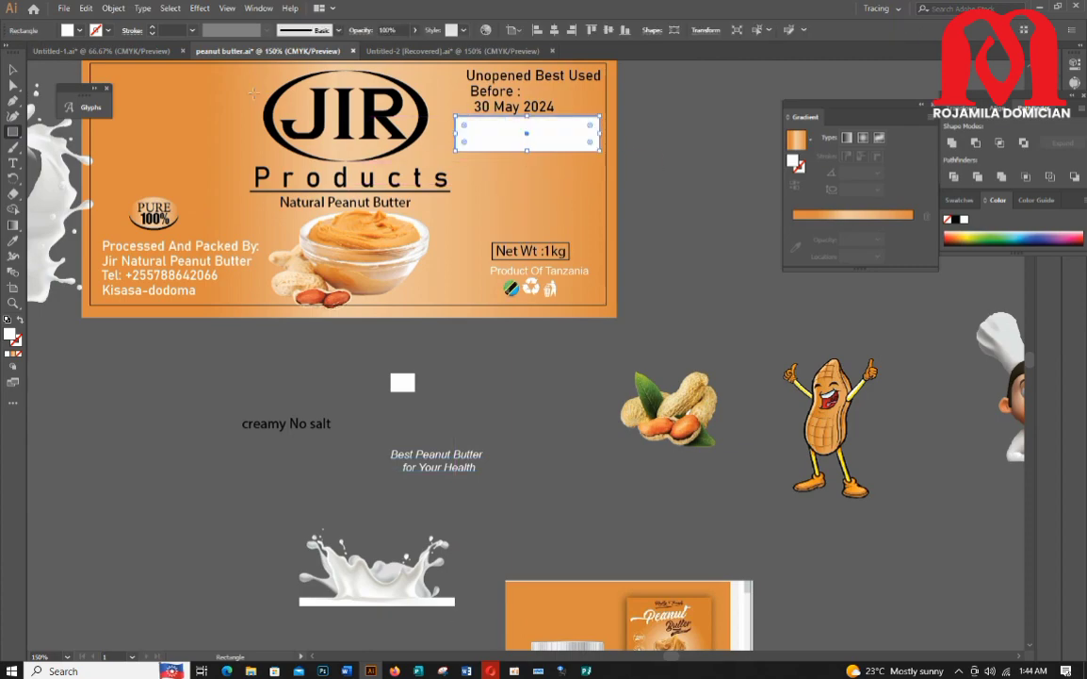
pyautogui.click(11, 70)
pyautogui.moveTo(504, 147); pyautogui.dragTo(182, 388)
pyautogui.click(12, 87)
pyautogui.moveTo(117, 342); pyautogui.dragTo(168, 365)
pyautogui.scroll(3, 142, 367)
pyautogui.moveTo(58, 283); pyautogui.dragTo(787, 491)
pyautogui.hotkey('ctrl', 'z')
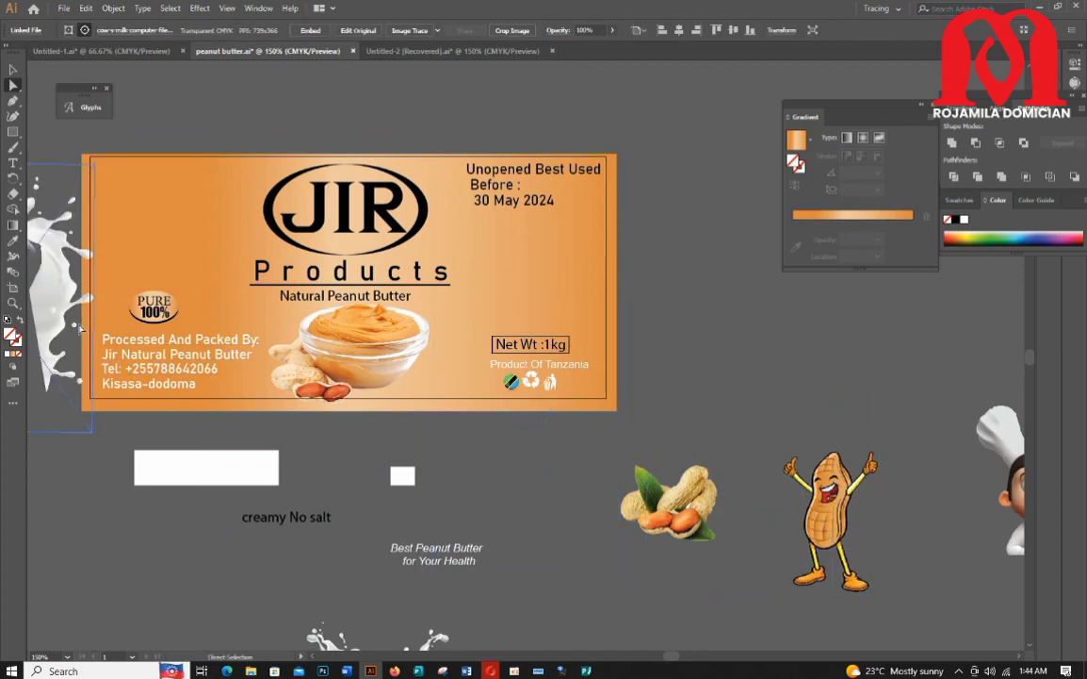
pyautogui.scroll(-3, 283, 377)
pyautogui.moveTo(220, 396); pyautogui.dragTo(168, 463)
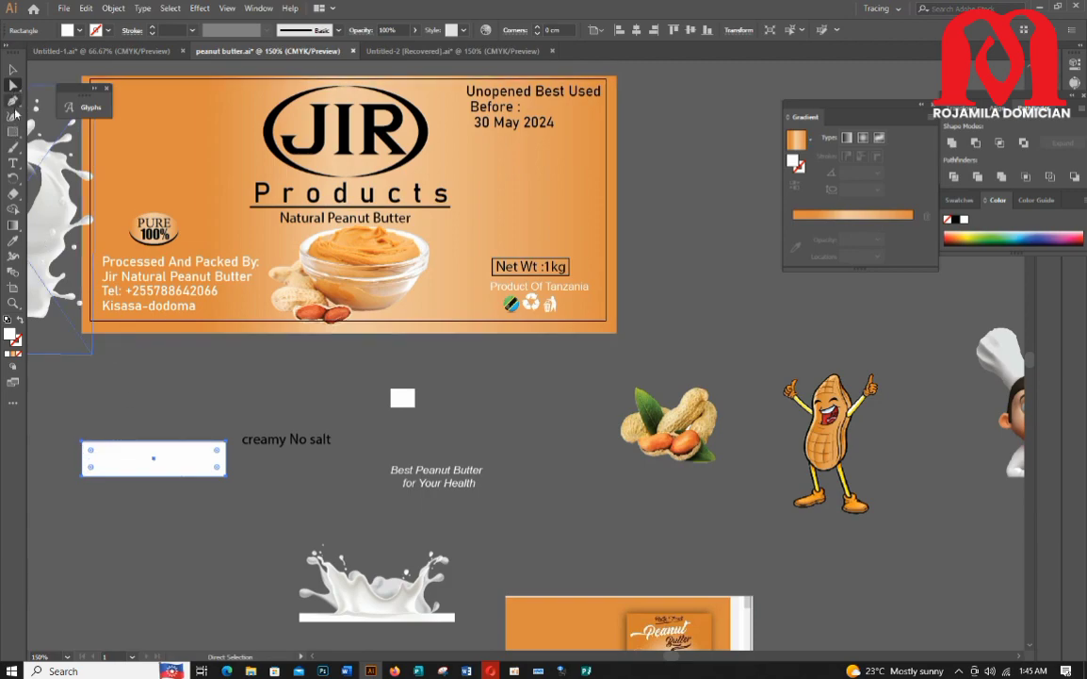
pyautogui.click(12, 103)
pyautogui.click(83, 444)
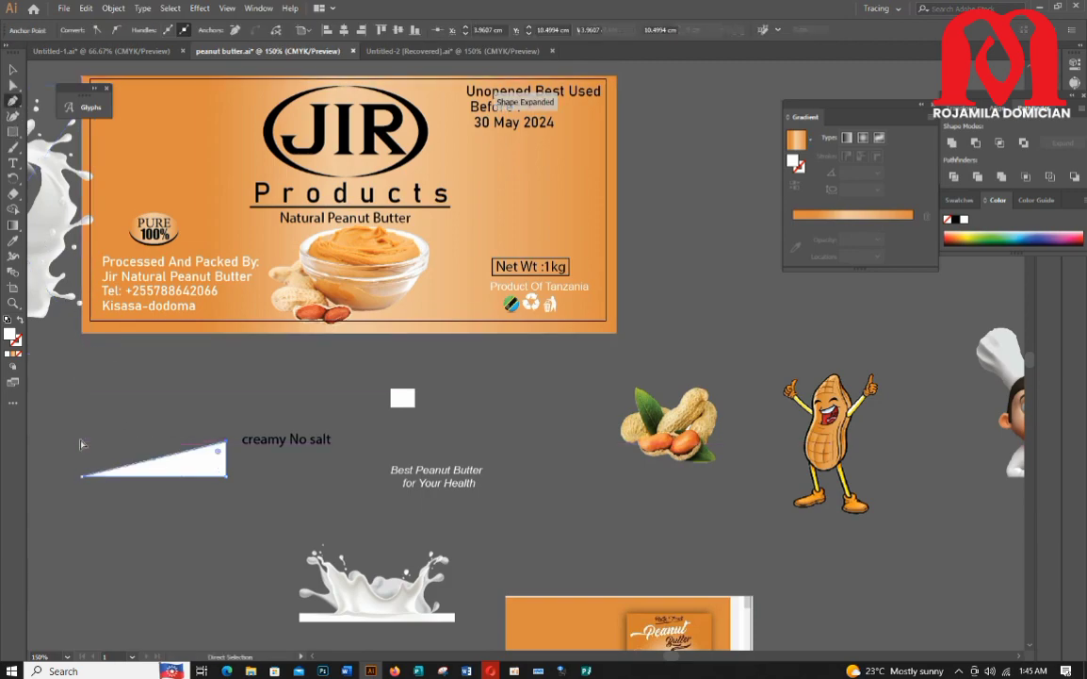
pyautogui.hotkey('ctrl', 'z')
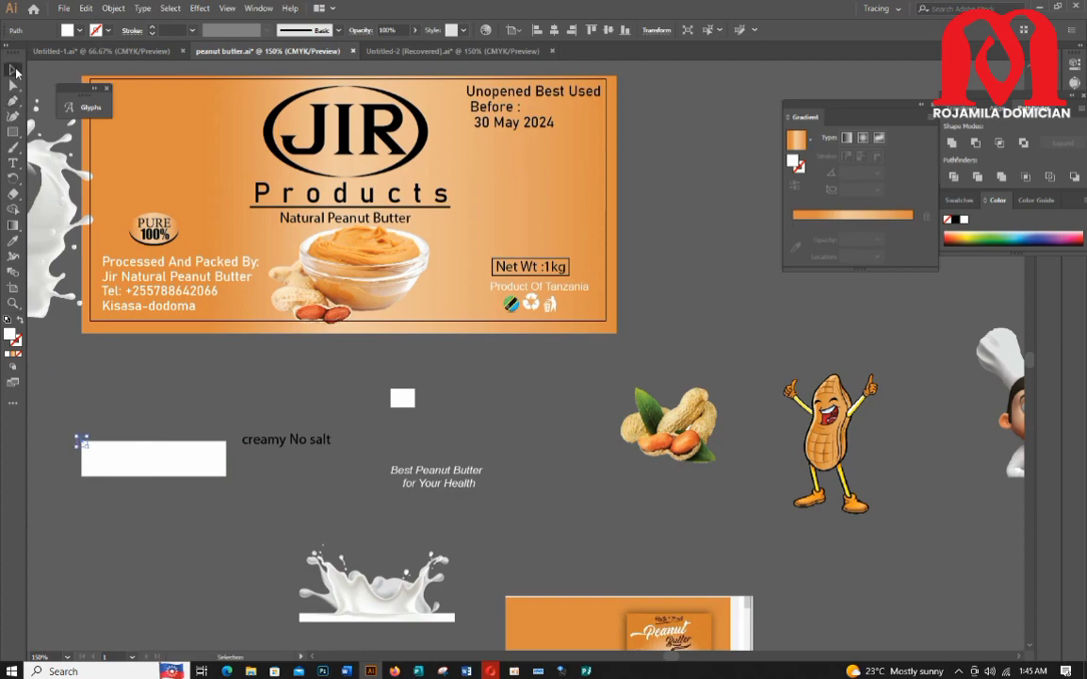
# Step: Reshape the white rectangle into a slanted parallelogram by shifting its corner anchor points
pyautogui.click(53, 271)
pyautogui.click(106, 459)
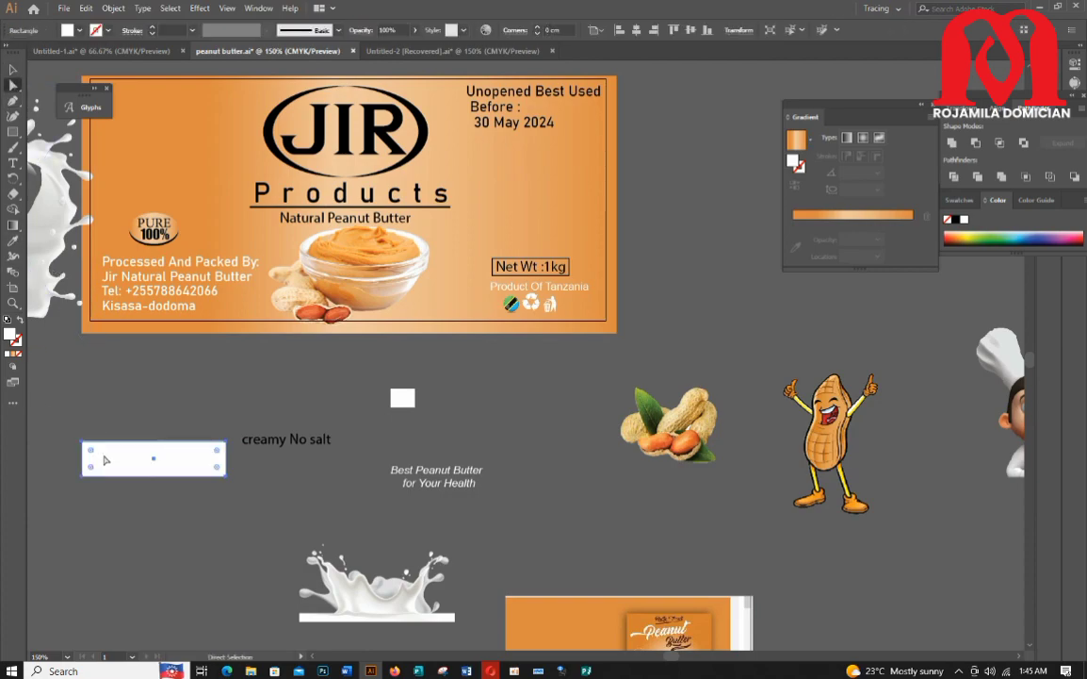
pyautogui.click(95, 396)
pyautogui.click(101, 458)
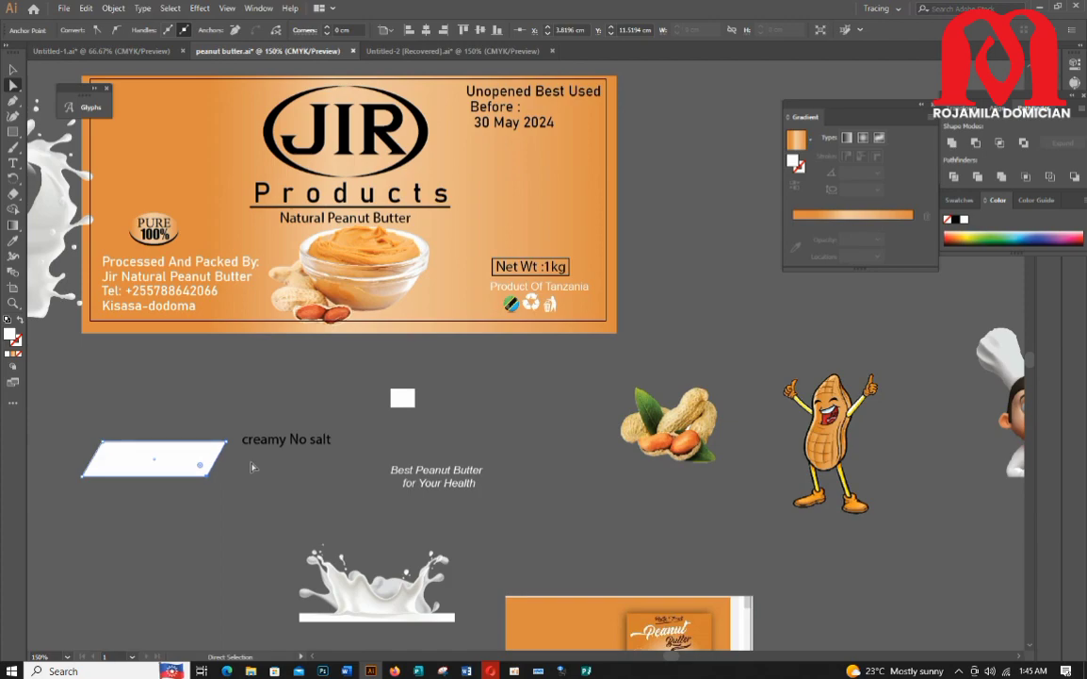
# Step: Move the white parallelogram onto the label below the date and resize it to fit
pyautogui.press('v')
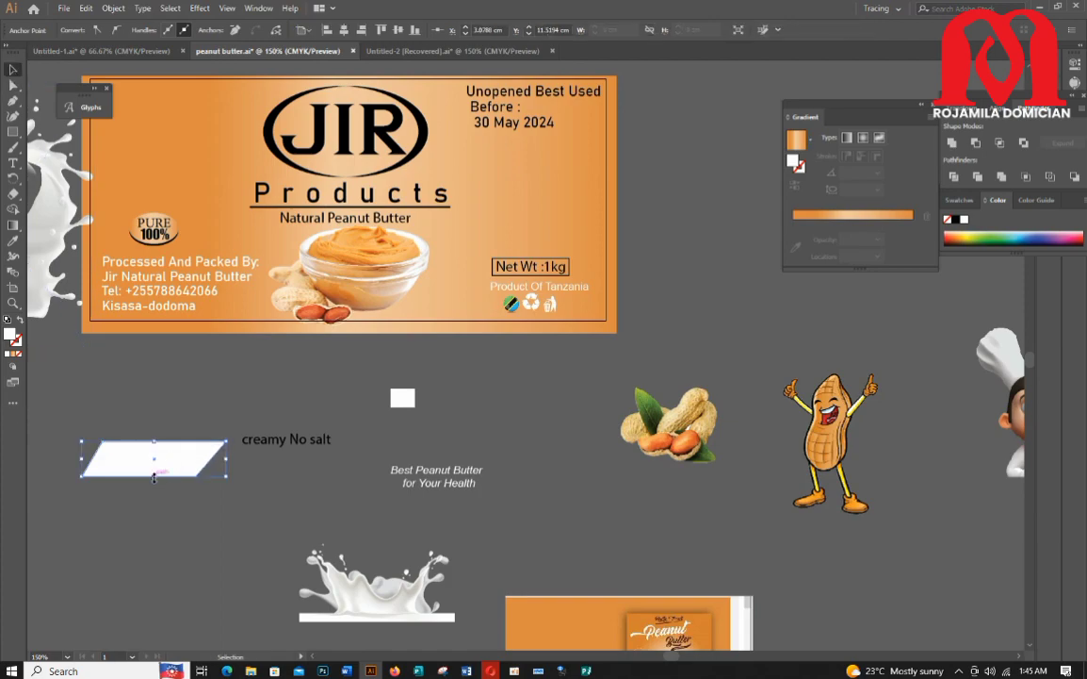
pyautogui.moveTo(154, 476); pyautogui.dragTo(151, 469)
pyautogui.moveTo(226, 455); pyautogui.dragTo(529, 165)
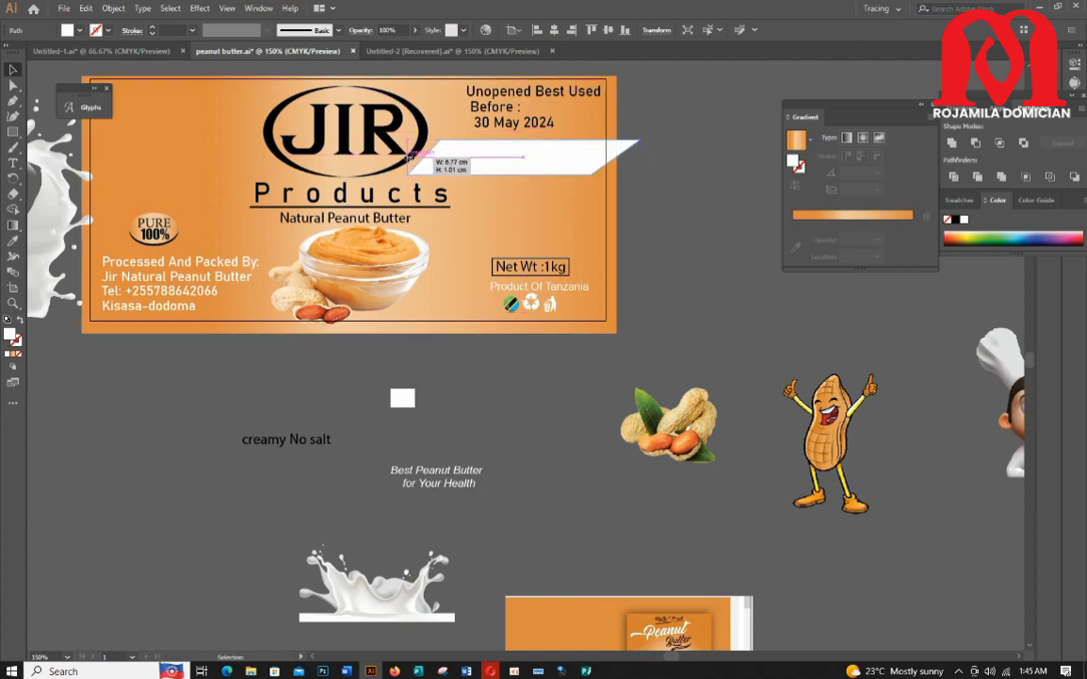
pyautogui.moveTo(409, 158); pyautogui.dragTo(472, 157)
pyautogui.moveTo(586, 156); pyautogui.dragTo(549, 151)
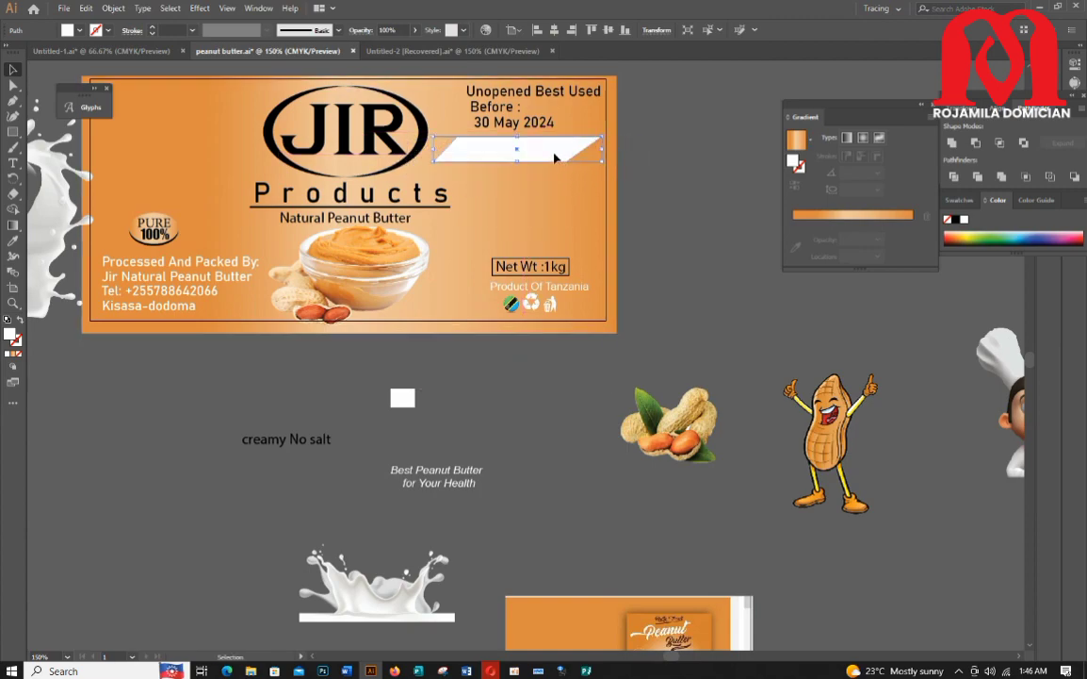
# Step: Place the Best Peanut Butter for Your Health text on the parallelogram and bring it to the front
pyautogui.scroll(1, 513, 431)
pyautogui.moveTo(433, 541)
pyautogui.mouseDown()
pyautogui.moveTo(418, 535)
pyautogui.moveTo(495, 206)
pyautogui.moveTo(512, 215)
pyautogui.mouseUp()
pyautogui.scroll(4, 511, 216)
pyautogui.rightClick(510, 217)
pyautogui.moveTo(594, 395)
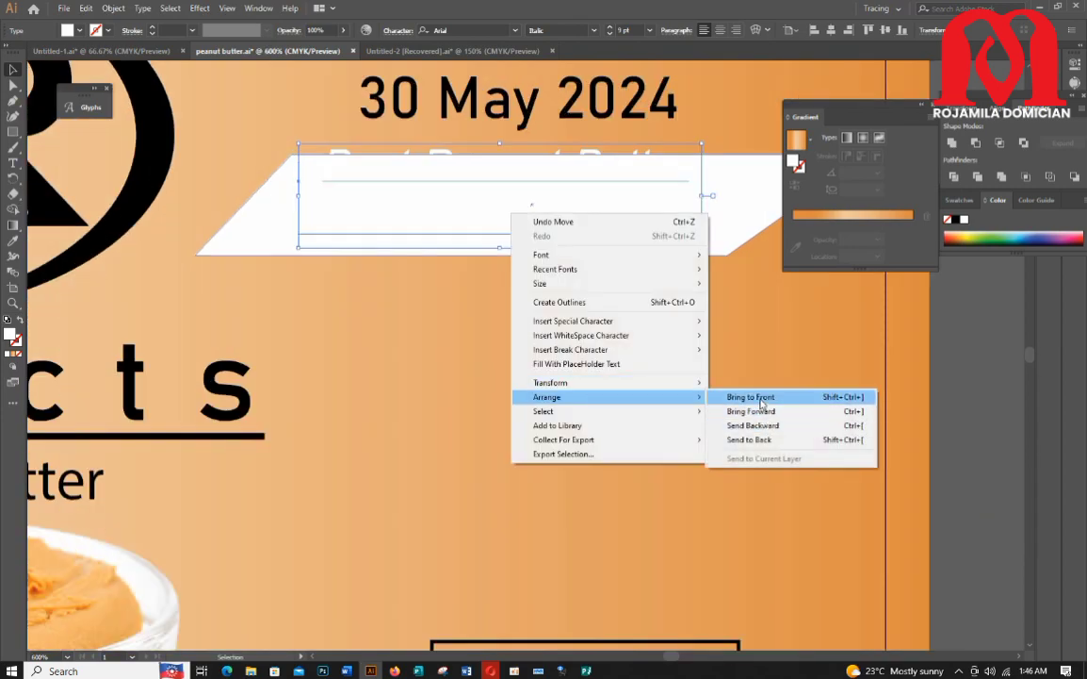
pyautogui.click(753, 396)
# Step: Recolor the Best Peanut Butter for Your Health text orange using the Eyedropper
pyautogui.doubleClick(15, 243)
pyautogui.press('Escape')
pyautogui.scroll(-8, 253, 381)
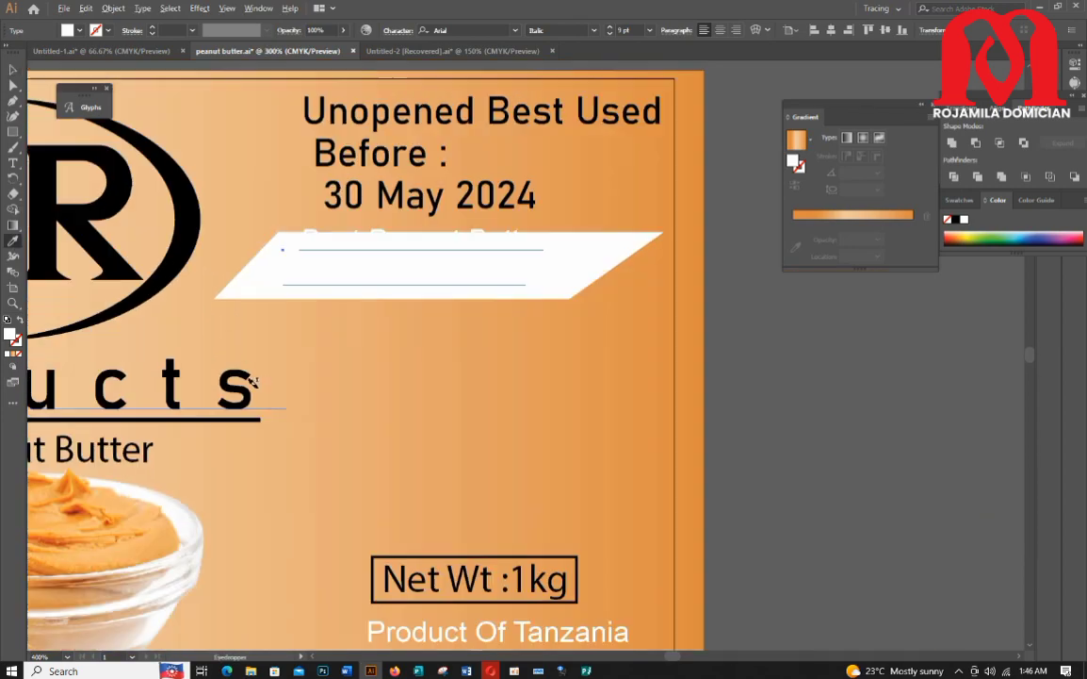
pyautogui.click(14, 69)
pyautogui.scroll(3, 262, 236)
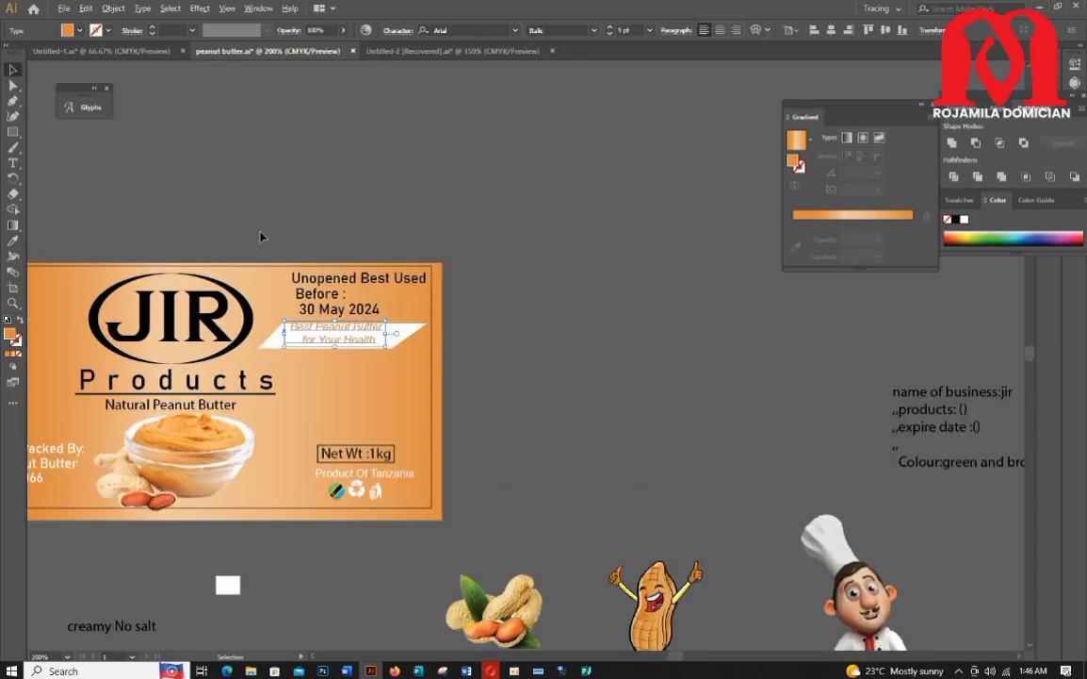
pyautogui.click(383, 255)
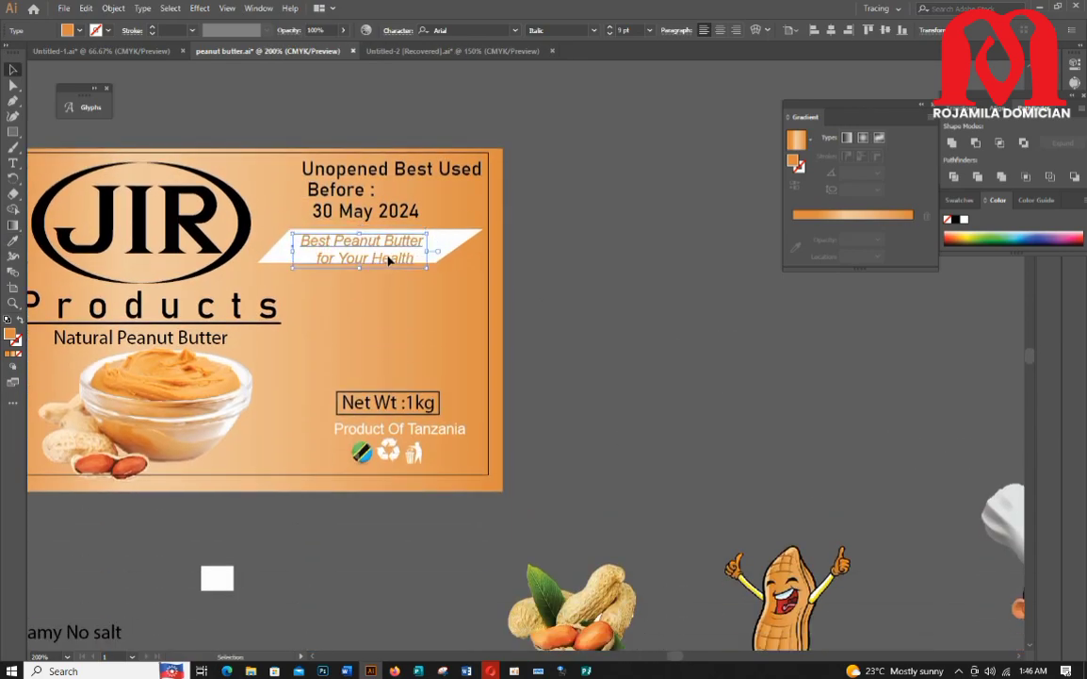
# Step: Nudge the text up and adjust the parallelogram's height to sit behind it
pyautogui.press('Up')
pyautogui.press('Up')
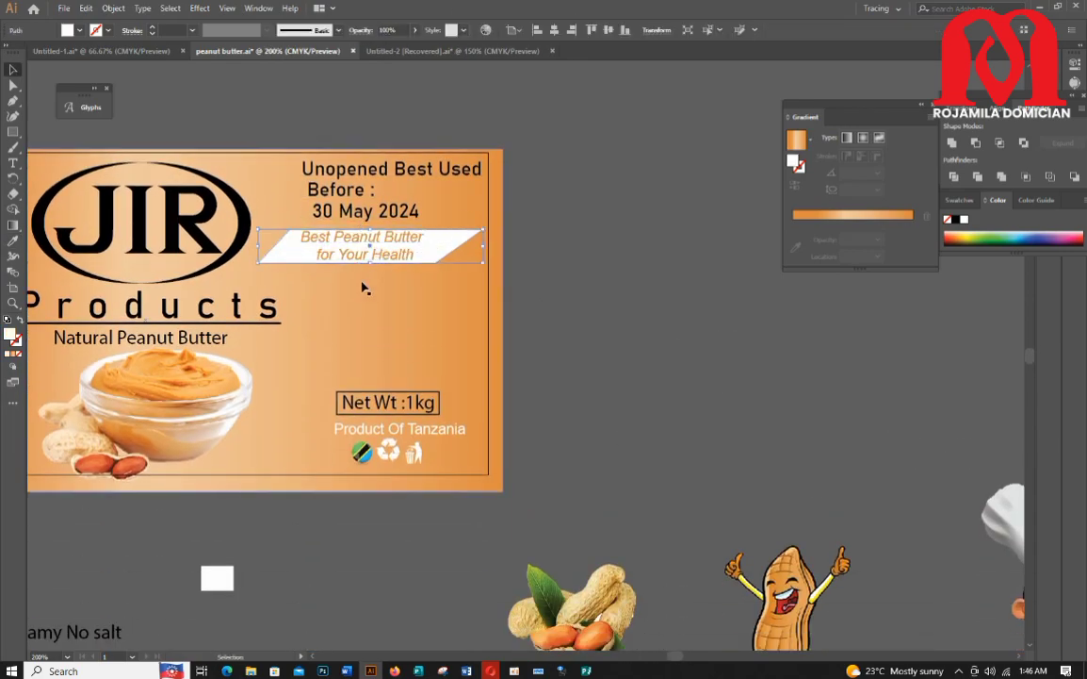
pyautogui.click(369, 262)
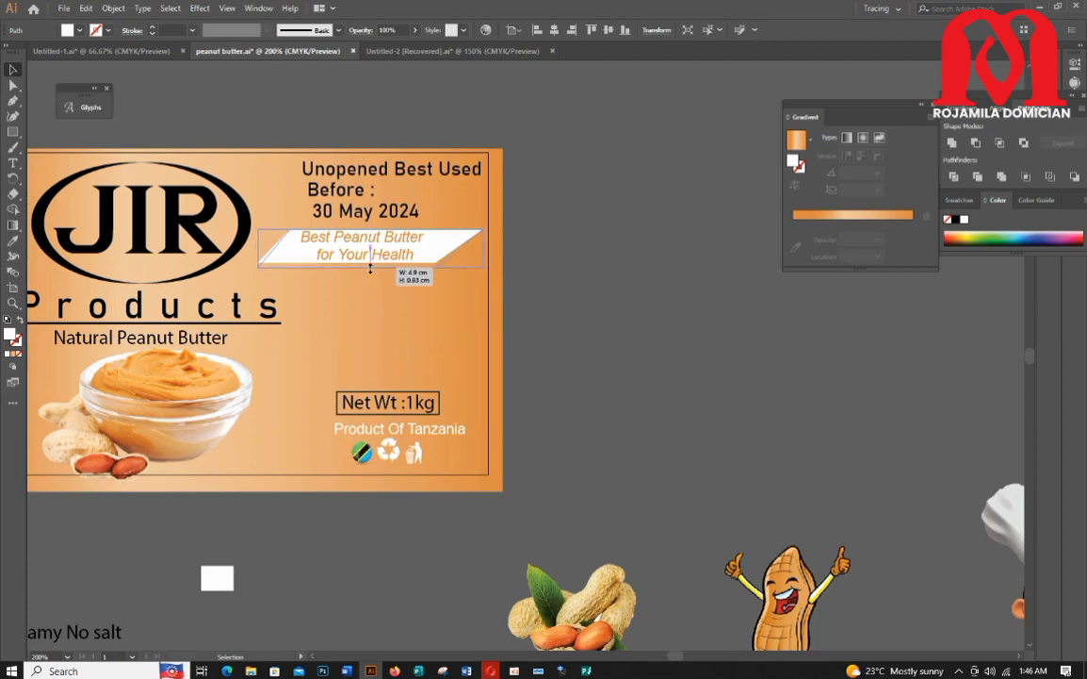
pyautogui.moveTo(371, 268); pyautogui.dragTo(370, 267)
pyautogui.click(599, 259)
pyautogui.click(362, 243)
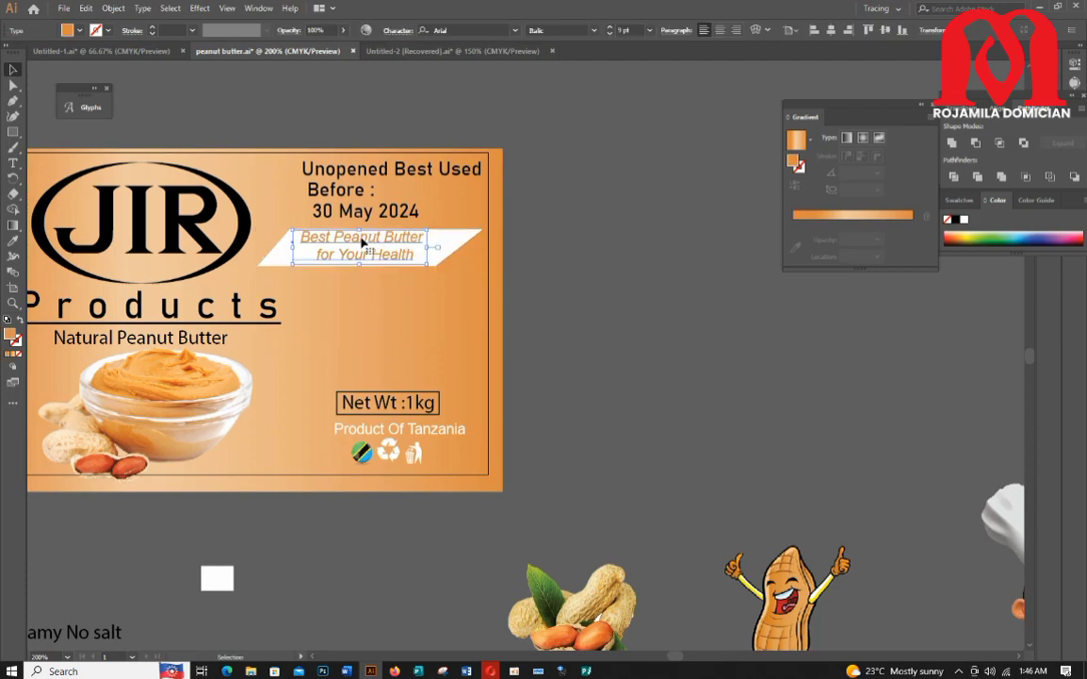
pyautogui.click(591, 288)
# Step: Move the cartoon peanut mascot onto the label's upper-left corner above the PURE 100% badge
pyautogui.scroll(-3, 606, 386)
pyautogui.moveTo(806, 477); pyautogui.dragTo(281, 506)
pyautogui.scroll(-1, 281, 506)
pyautogui.moveTo(281, 478); pyautogui.dragTo(534, 250)
pyautogui.scroll(4, 517, 294)
pyautogui.scroll(-1, 518, 294)
pyautogui.scroll(1, 526, 325)
pyautogui.moveTo(540, 362); pyautogui.dragTo(122, 234)
pyautogui.hscroll(-5, 443, 431)
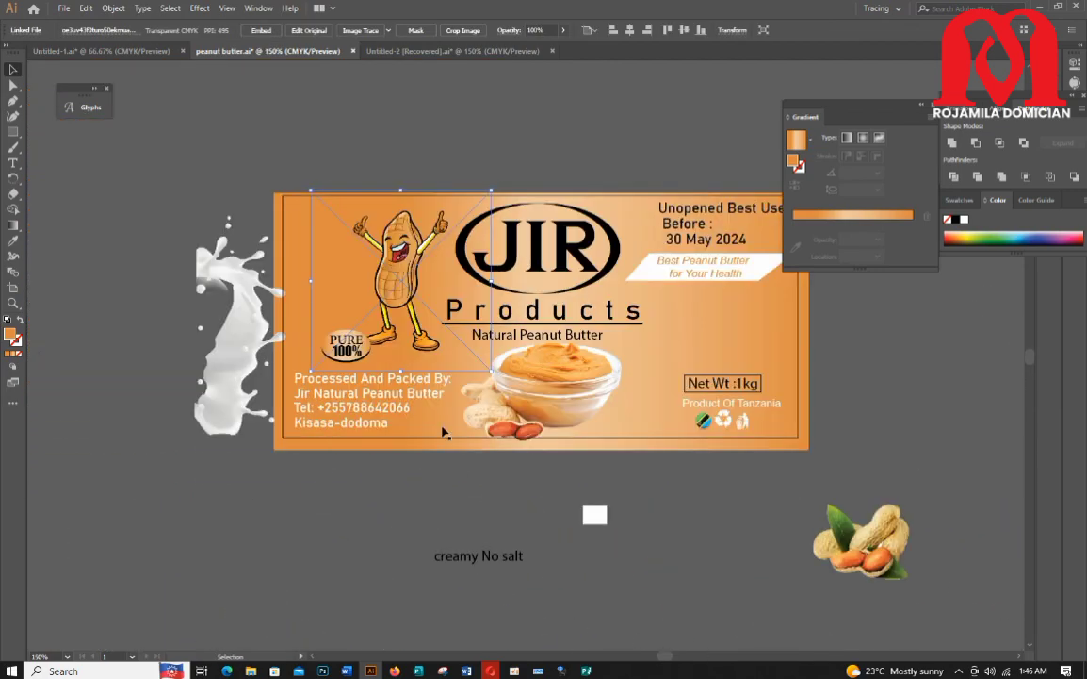
pyautogui.moveTo(369, 252); pyautogui.dragTo(360, 250)
# Step: Flip the peanut mascot horizontally with Reflect
pyautogui.rightClick(364, 249)
pyautogui.moveTo(405, 342)
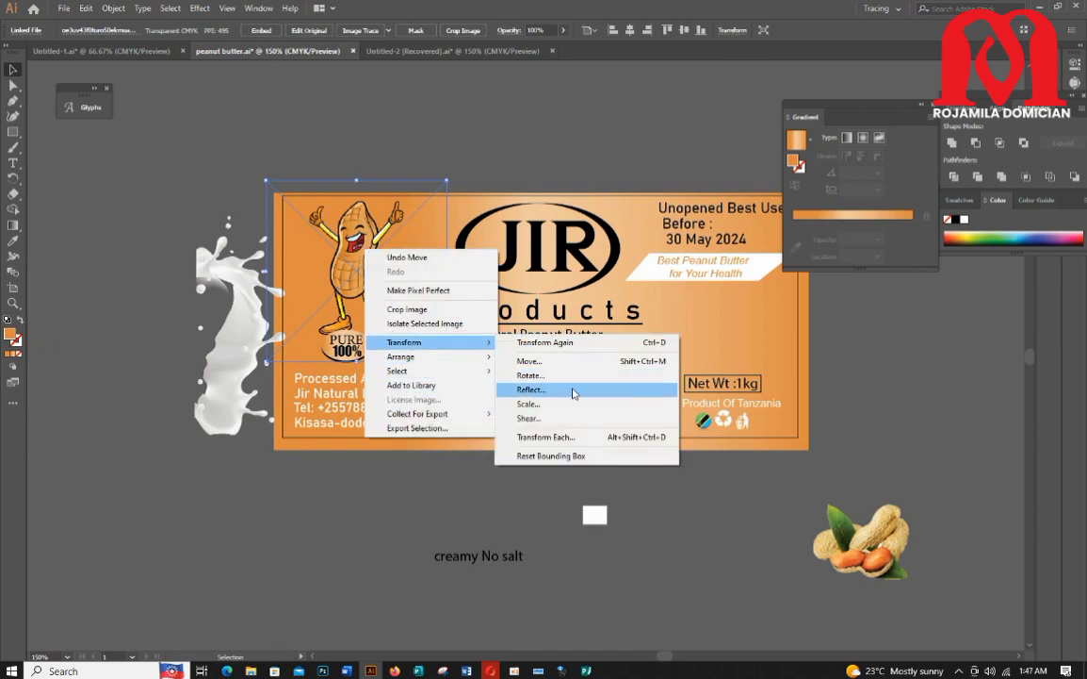
pyautogui.click(573, 389)
pyautogui.click(549, 416)
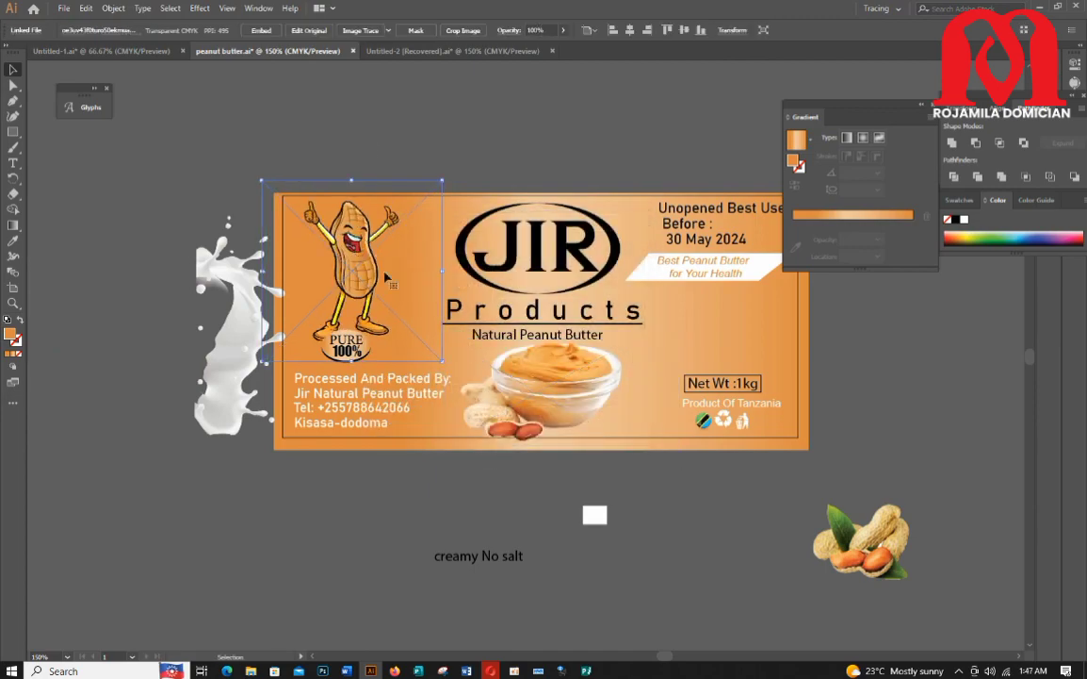
# Step: Move the chef-with-bowl image onto the label's upper-right area and scale it down to fit
pyautogui.scroll(-10, 385, 275)
pyautogui.scroll(-4, 473, 532)
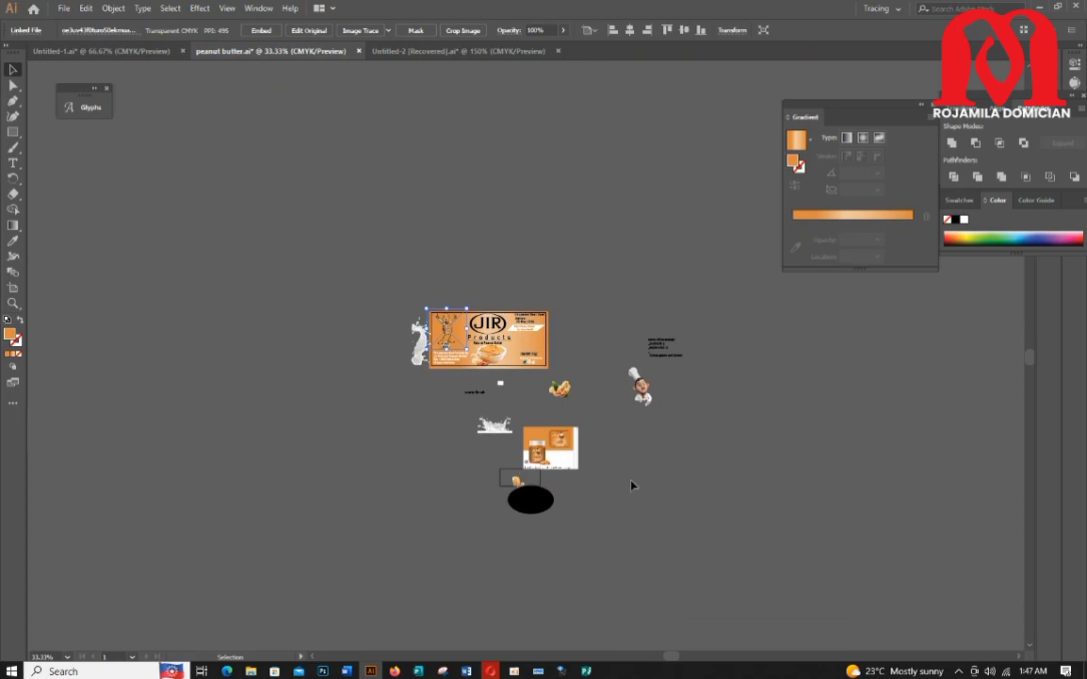
pyautogui.scroll(3, 628, 481)
pyautogui.scroll(2, 609, 471)
pyautogui.moveTo(678, 431); pyautogui.dragTo(303, 487)
pyautogui.scroll(2, 273, 388)
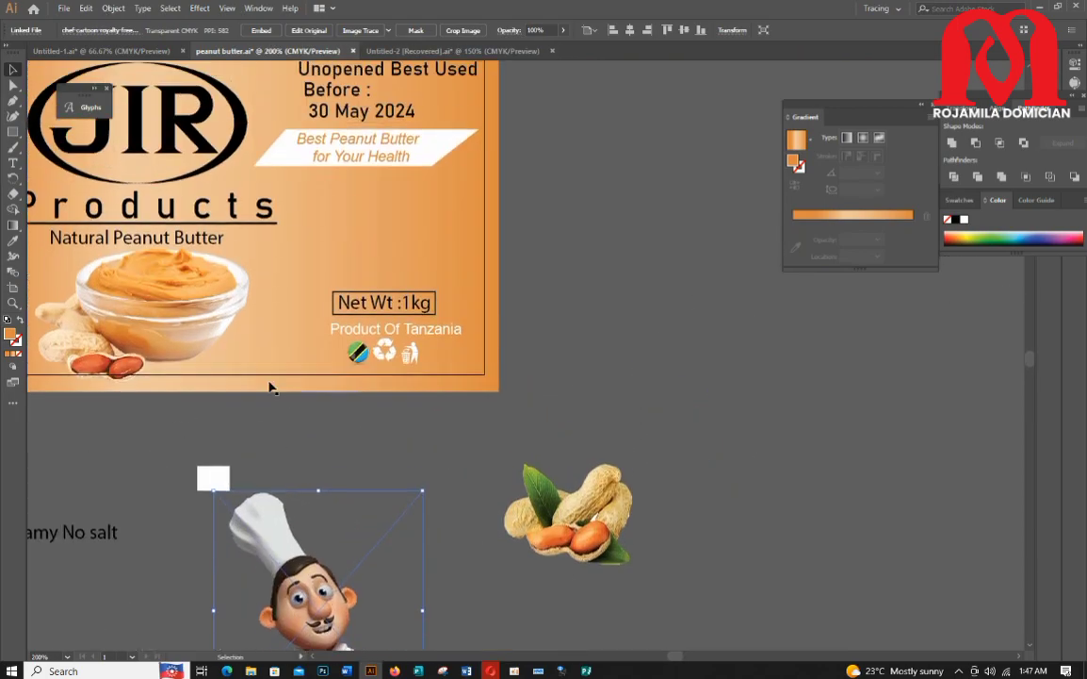
pyautogui.moveTo(188, 311); pyautogui.dragTo(687, 396)
pyautogui.moveTo(337, 639); pyautogui.dragTo(669, 298)
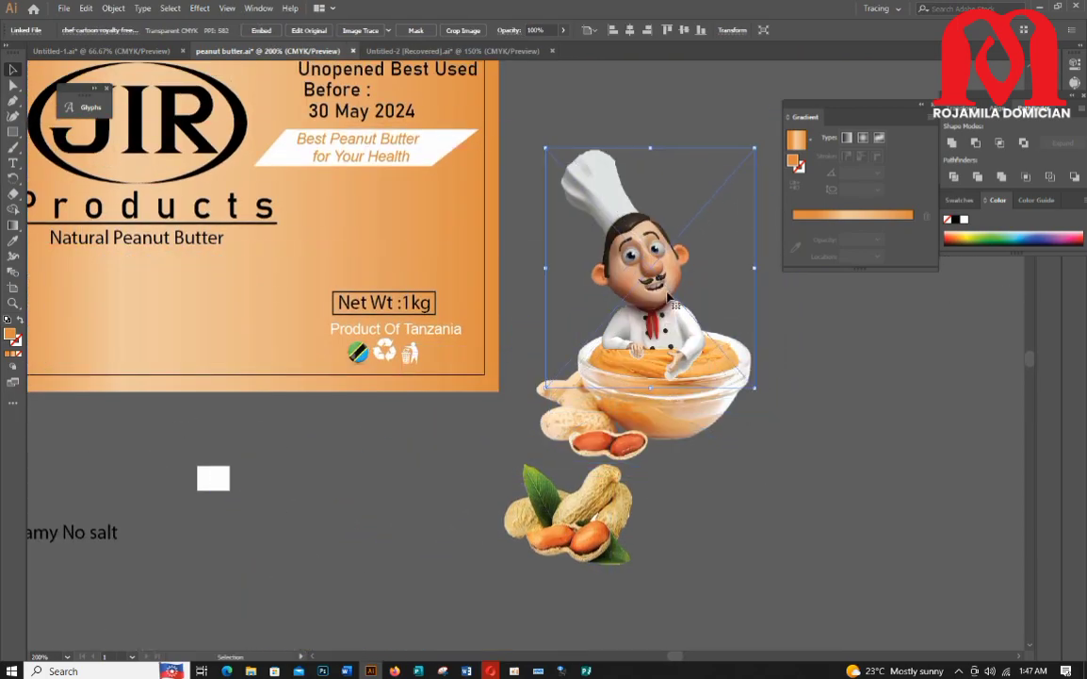
pyautogui.rightClick(669, 298)
pyautogui.click(879, 448)
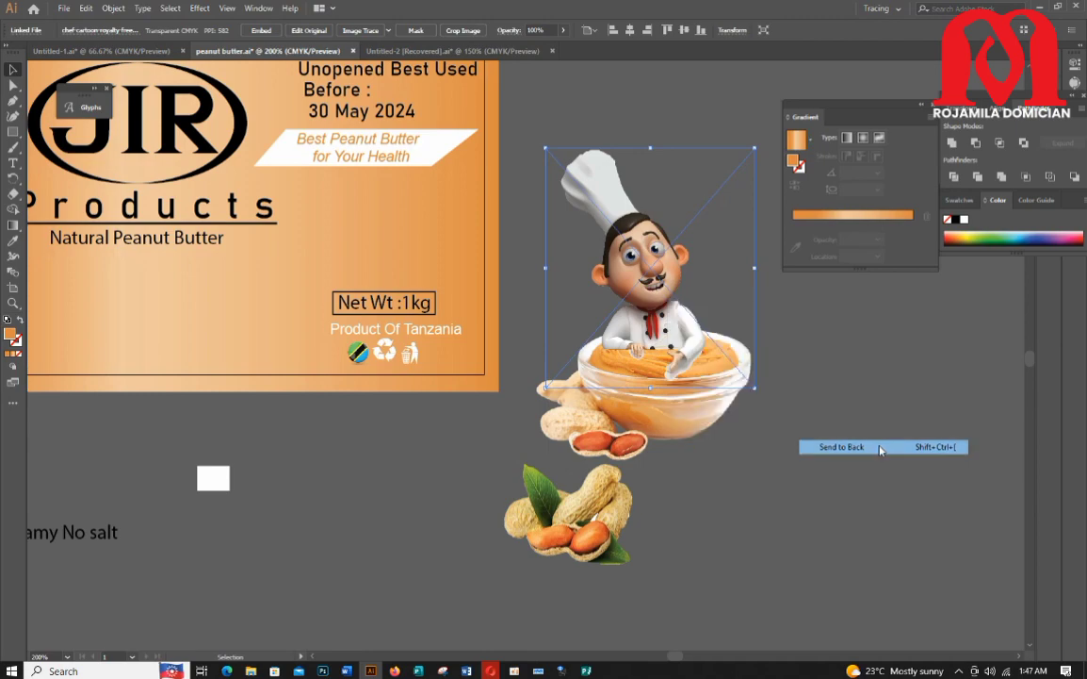
# Step: Add a two-line text block reading Mfg:june,2023 and Exp:june,2024 beside the label
pyautogui.click(14, 168)
pyautogui.click(426, 509)
pyautogui.write('mfg:june,2023')
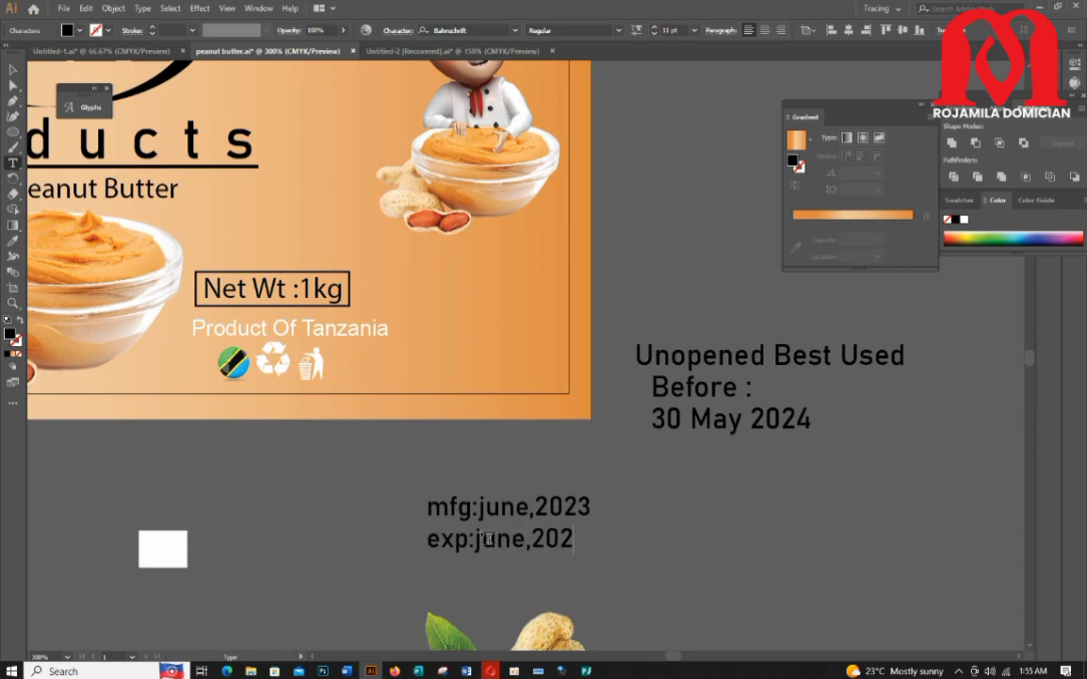
pyautogui.click(362, 236)
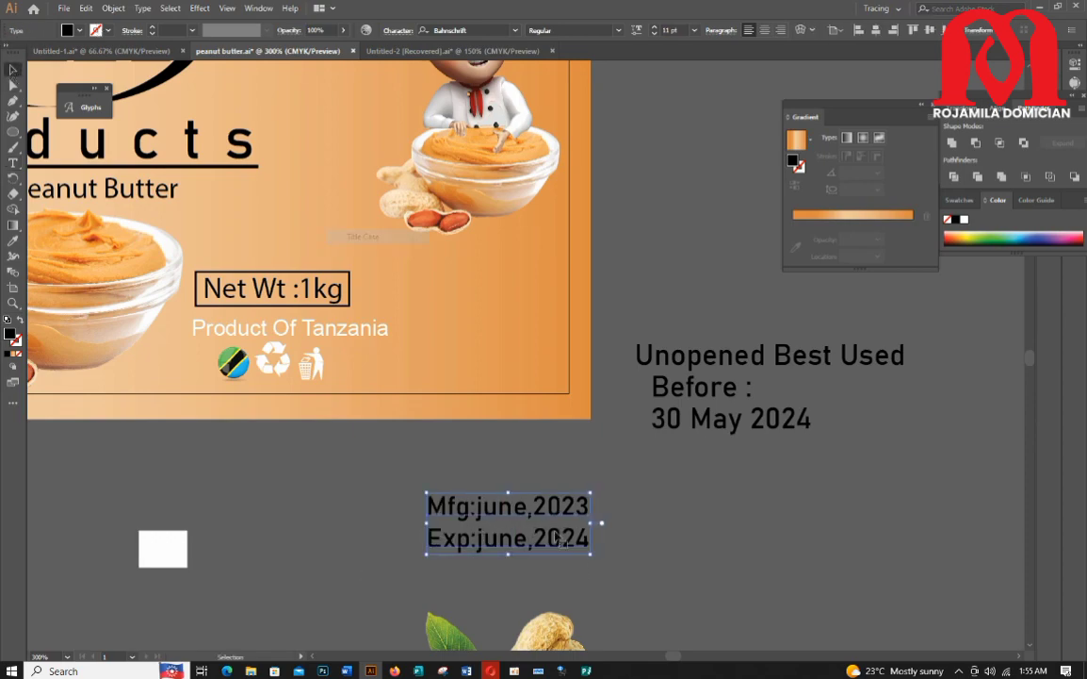
# Step: Set the date text to 9 pt and rotate it vertically along the label's right edge
pyautogui.click(653, 36)
pyautogui.click(653, 36)
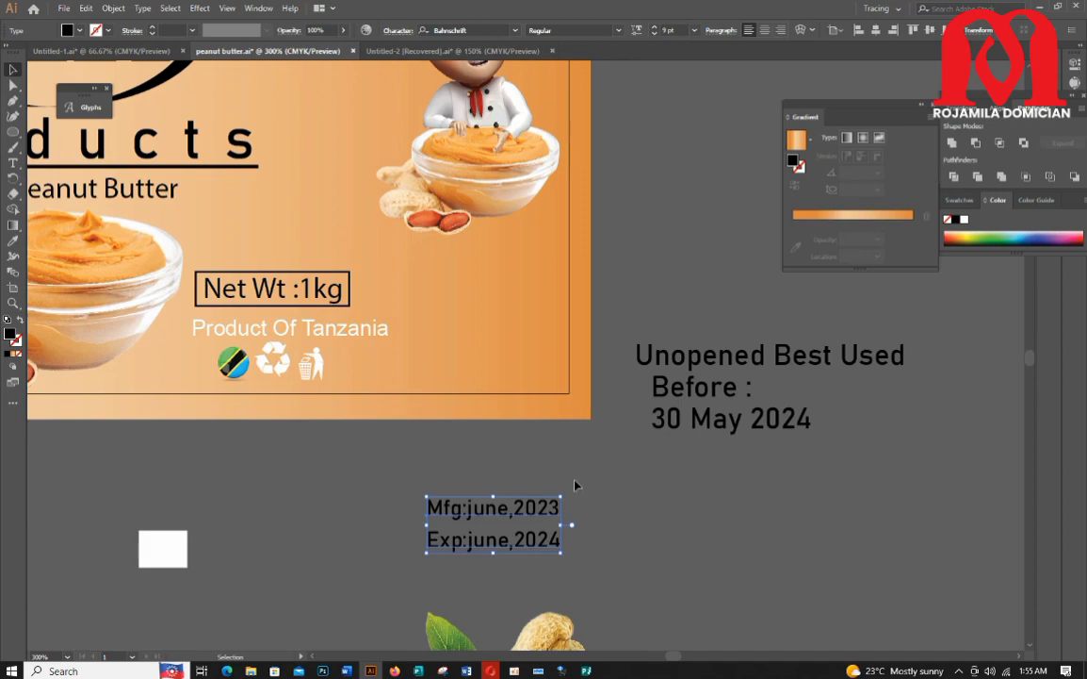
pyautogui.click(397, 30)
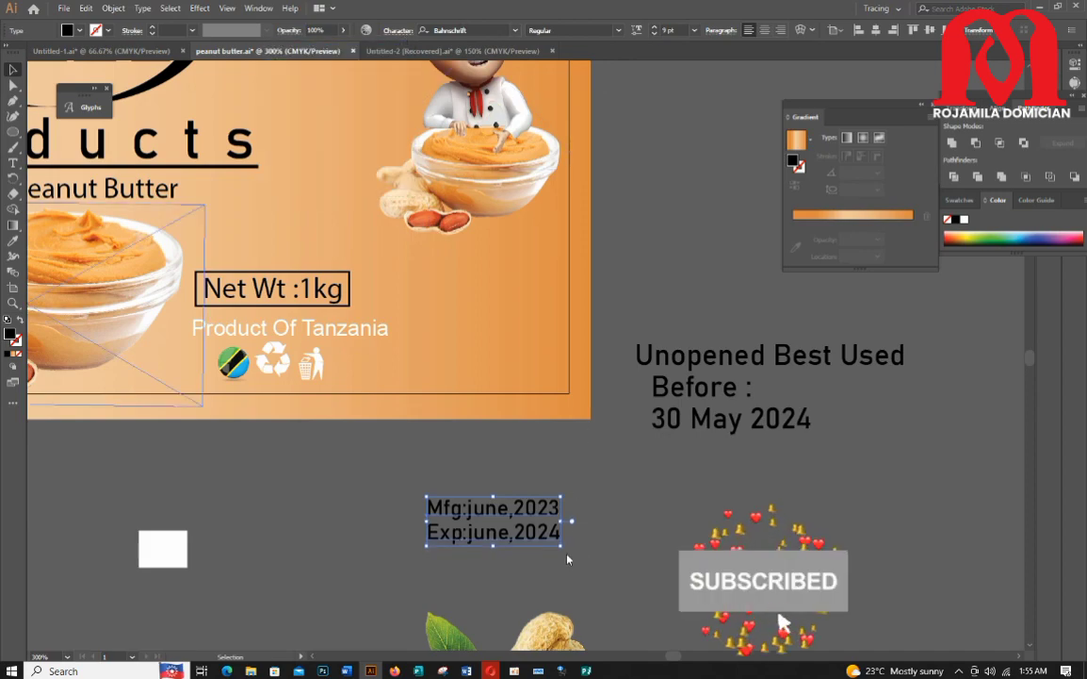
pyautogui.moveTo(564, 553); pyautogui.dragTo(527, 440)
pyautogui.moveTo(504, 484); pyautogui.dragTo(568, 248)
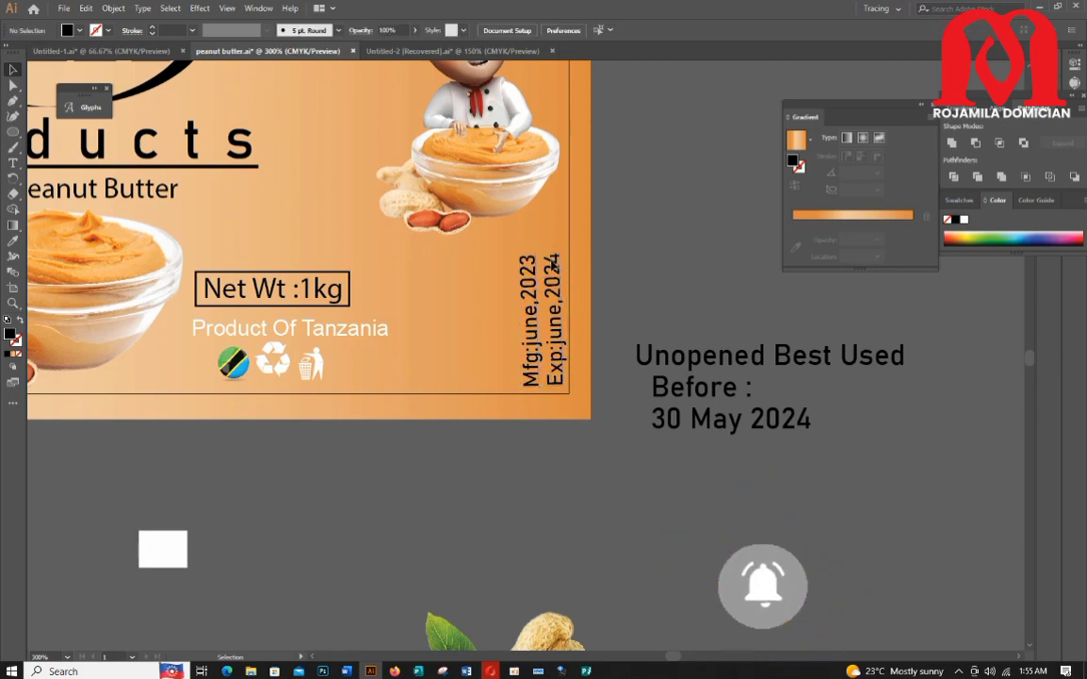
pyautogui.moveTo(545, 320); pyautogui.dragTo(525, 363)
# Step: Draw a tall white rectangle and arrange it behind the date text
pyautogui.click(636, 492)
pyautogui.click(373, 366)
pyautogui.scroll(1, 371, 368)
pyautogui.scroll(-1, 371, 367)
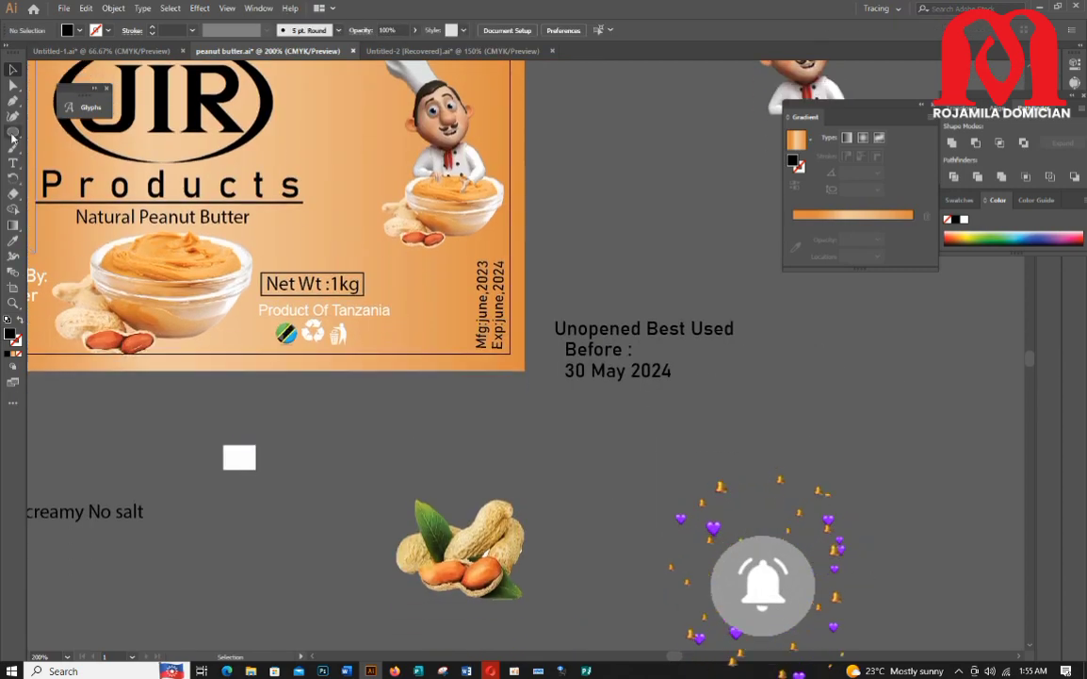
pyautogui.press('m')
pyautogui.moveTo(562, 405); pyautogui.dragTo(606, 556)
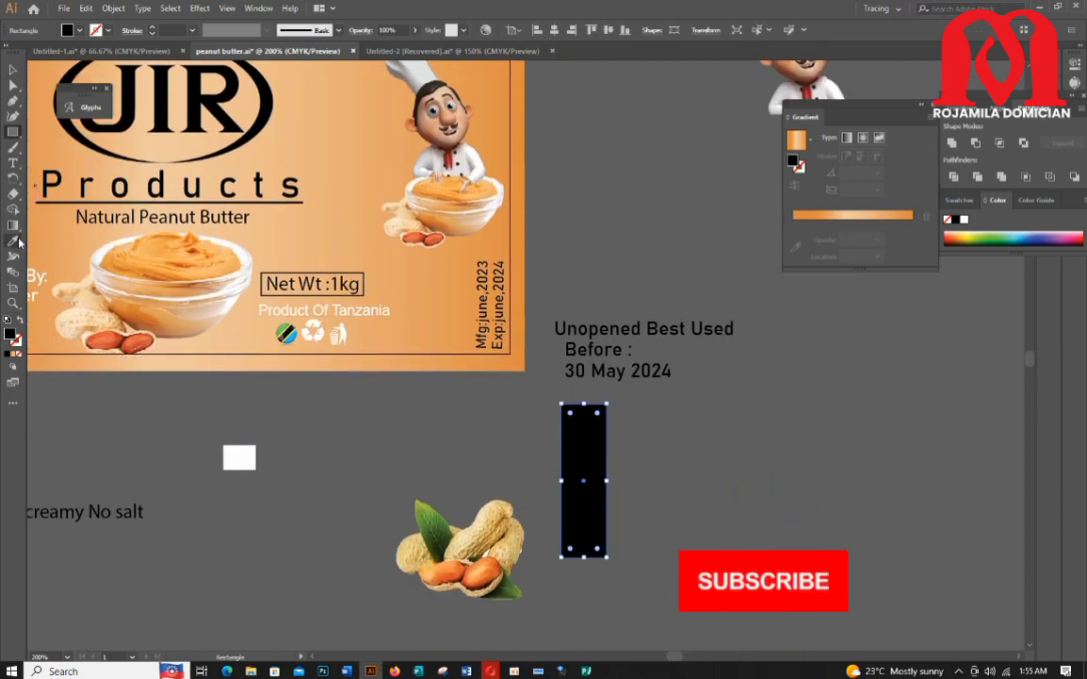
pyautogui.click(243, 451)
pyautogui.press('v')
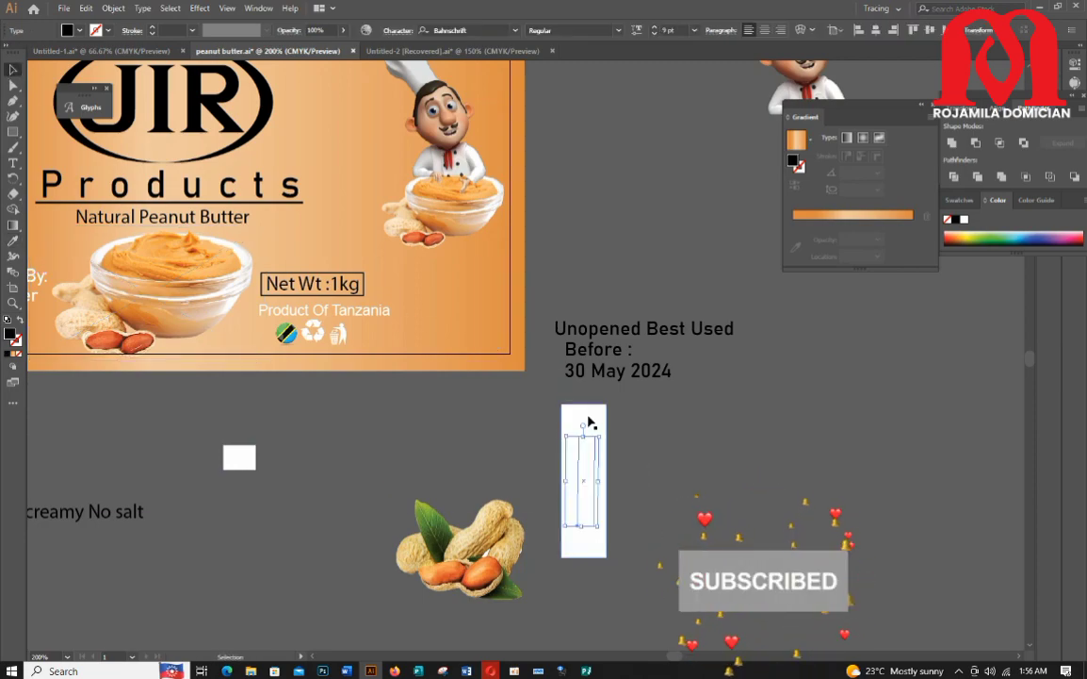
pyautogui.rightClick(592, 457)
pyautogui.click(773, 417)
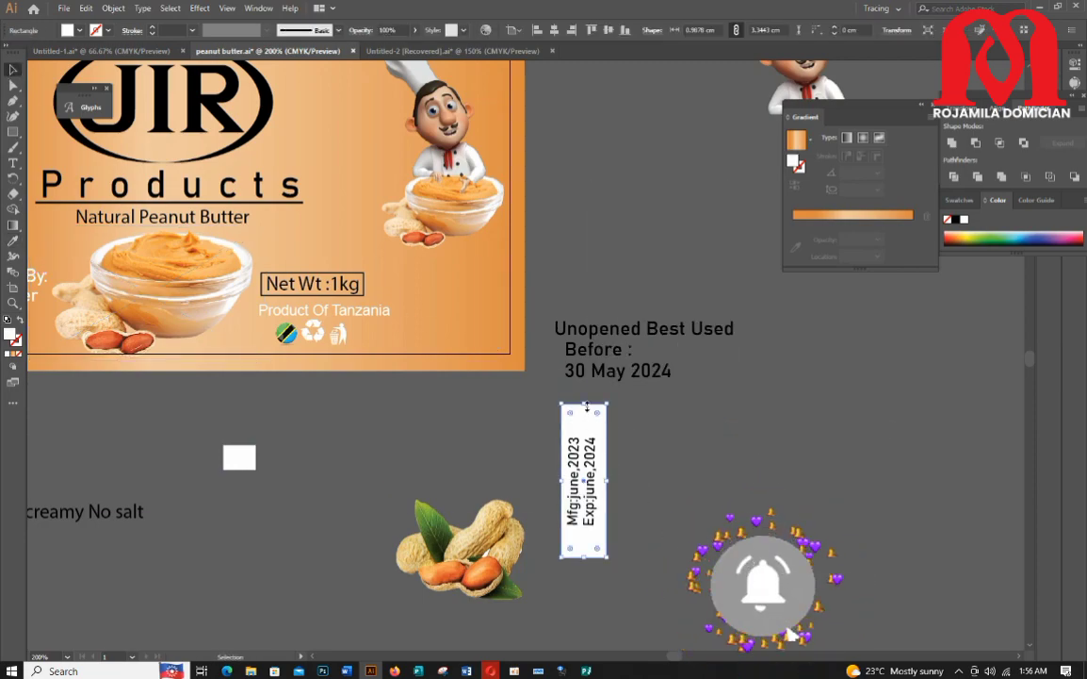
# Step: Resize the date text to fill the white rectangle and center it inside
pyautogui.moveTo(584, 535); pyautogui.dragTo(604, 534)
pyautogui.click(593, 521)
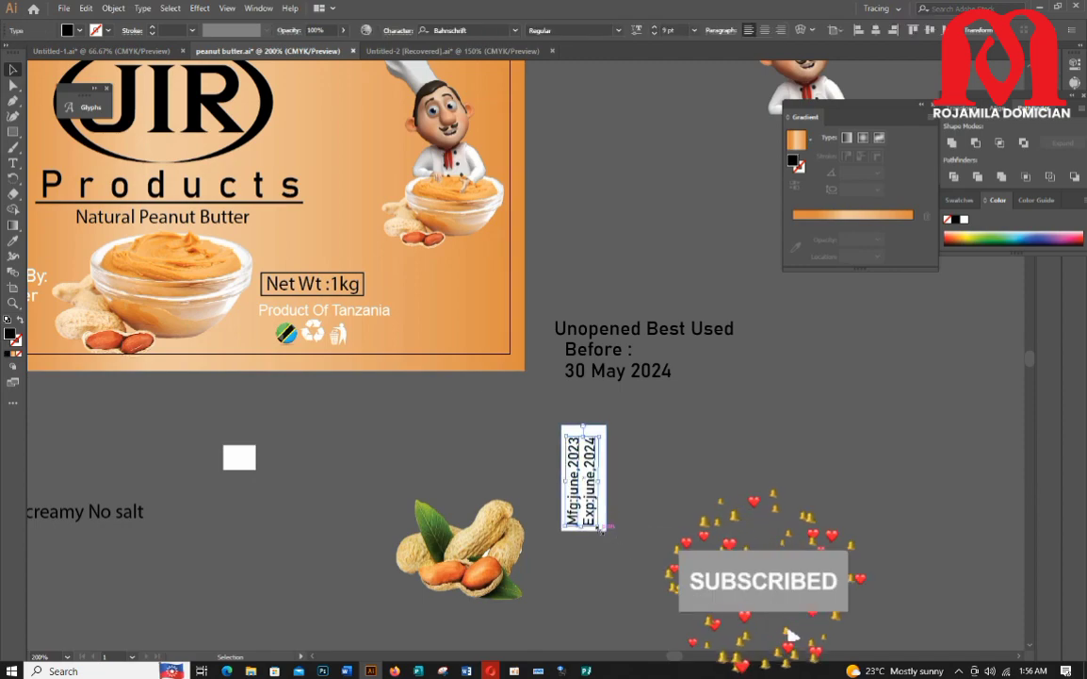
pyautogui.scroll(3, 614, 459)
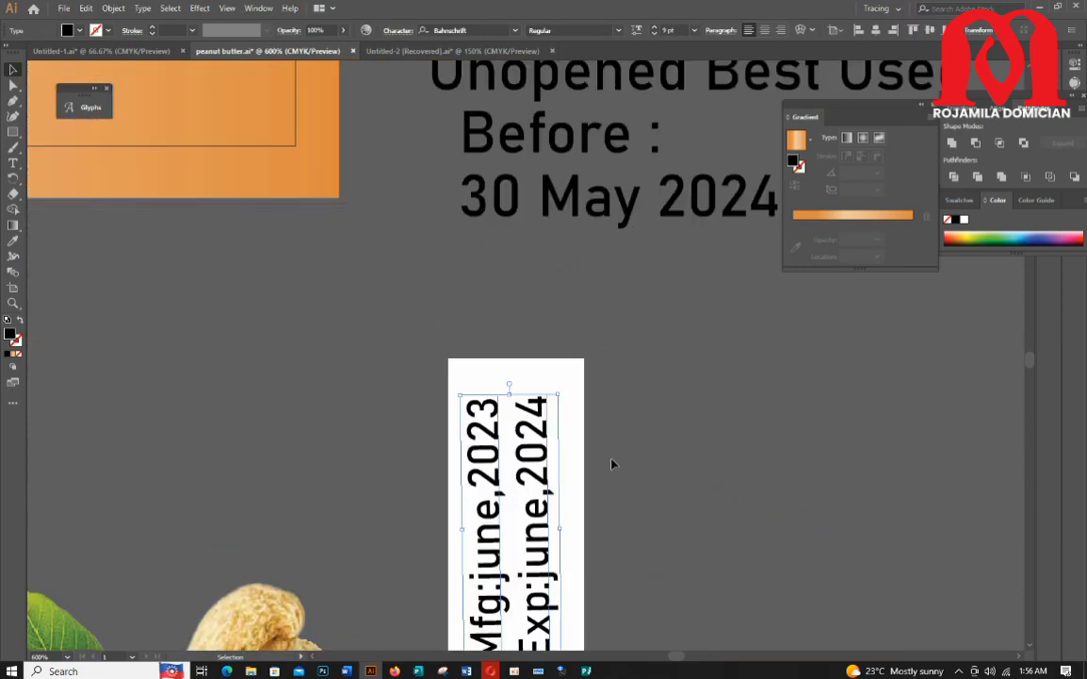
pyautogui.scroll(-3, 549, 437)
pyautogui.moveTo(565, 302); pyautogui.dragTo(514, 289)
pyautogui.moveTo(513, 577); pyautogui.dragTo(514, 601)
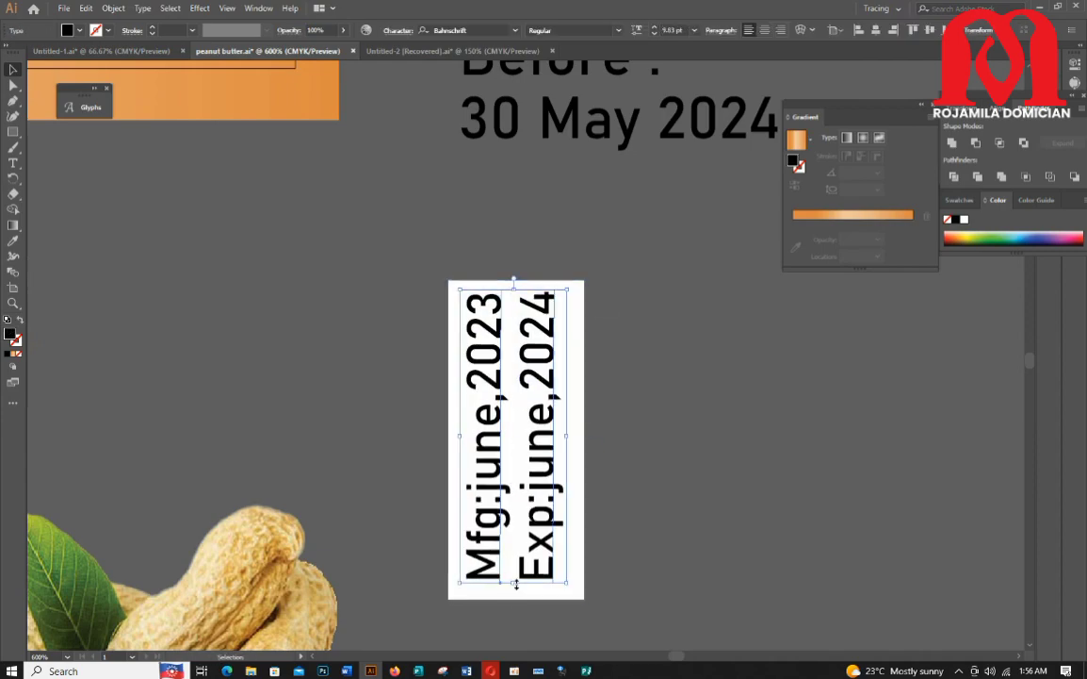
# Step: Select the date text and white rectangle together and group them
pyautogui.click(407, 257)
pyautogui.moveTo(612, 609); pyautogui.dragTo(610, 608)
pyautogui.rightClick(563, 396)
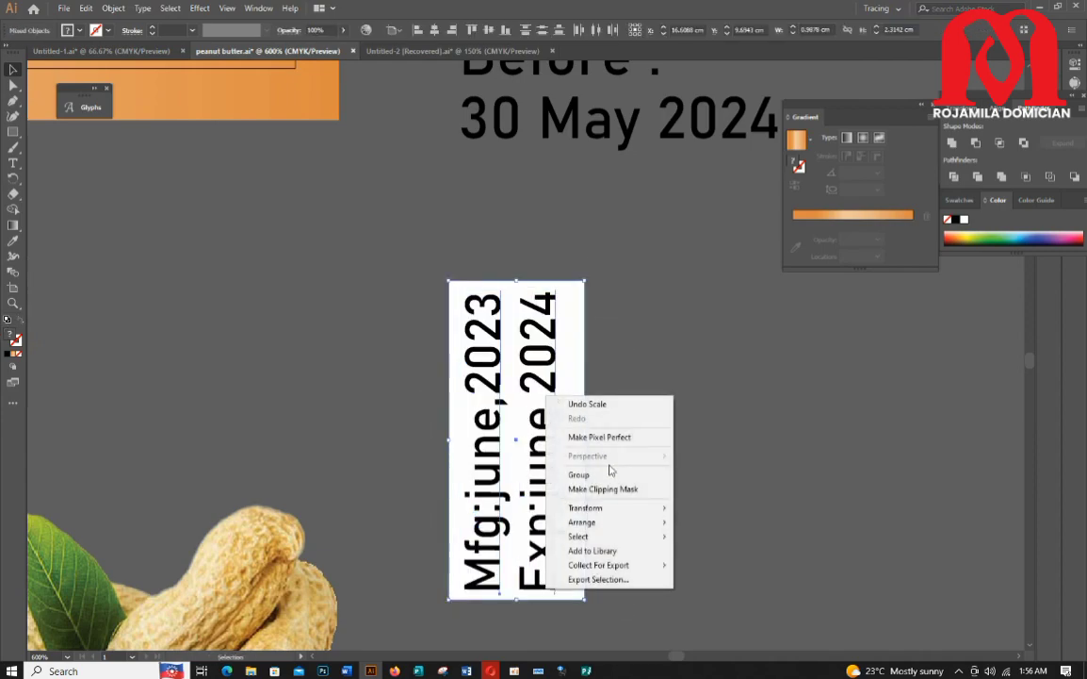
pyautogui.click(607, 473)
# Step: Move the grouped date box onto the label's right edge below the chef
pyautogui.scroll(-3, 521, 428)
pyautogui.moveTo(520, 437); pyautogui.dragTo(420, 255)
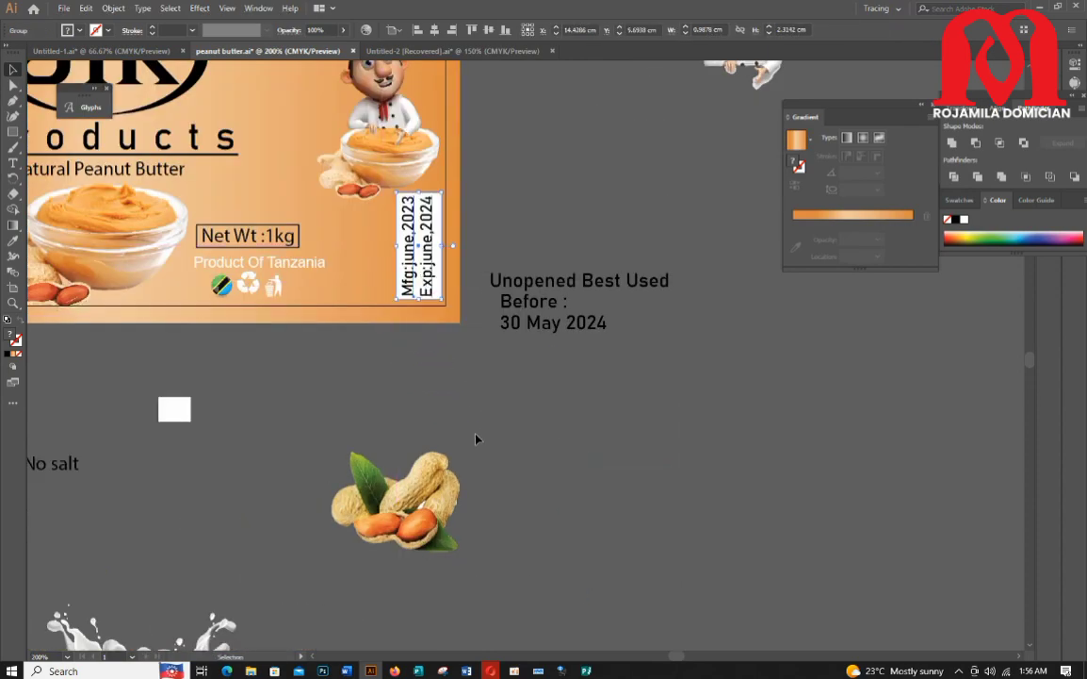
pyautogui.click(476, 437)
# Step: Draw a rectangle about 15.7 cm wide and 1.3 cm tall across the label's bottom edge
pyautogui.scroll(2, 442, 397)
pyautogui.scroll(-2, 442, 398)
pyautogui.scroll(-2, 396, 381)
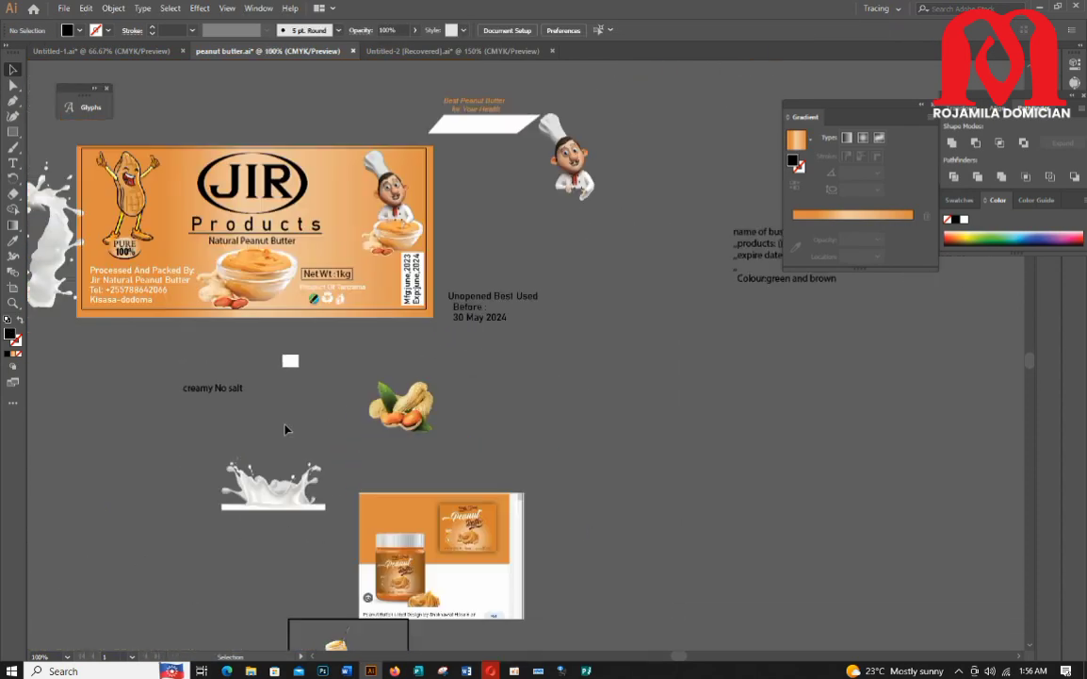
pyautogui.scroll(1, 373, 408)
pyautogui.scroll(2, 369, 396)
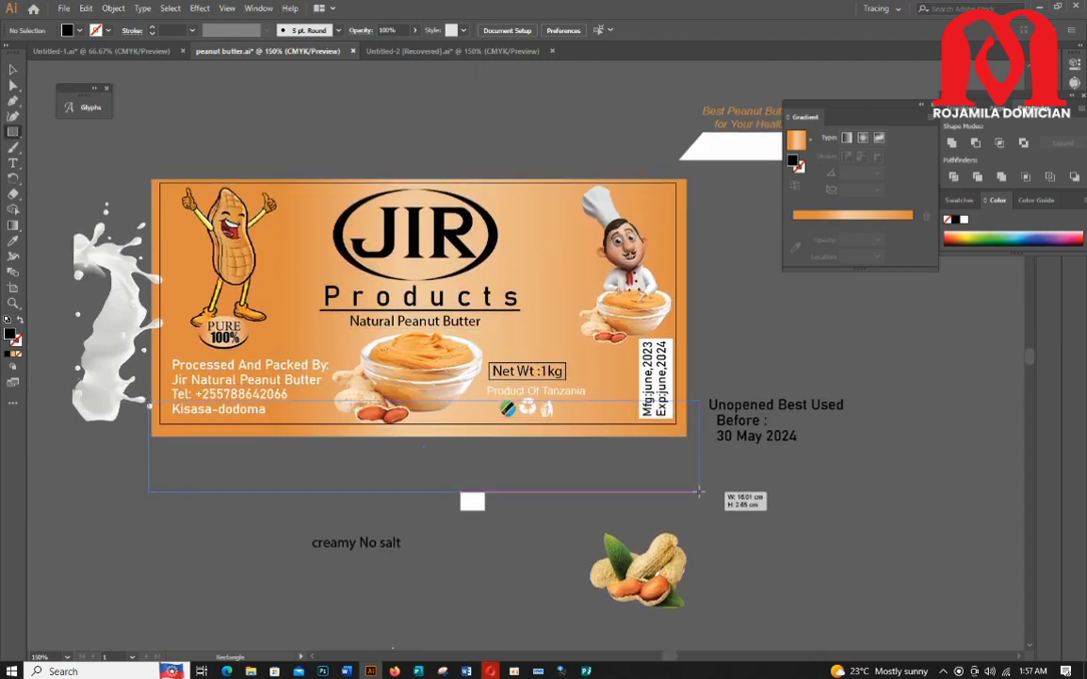
pyautogui.moveTo(699, 490); pyautogui.dragTo(687, 444)
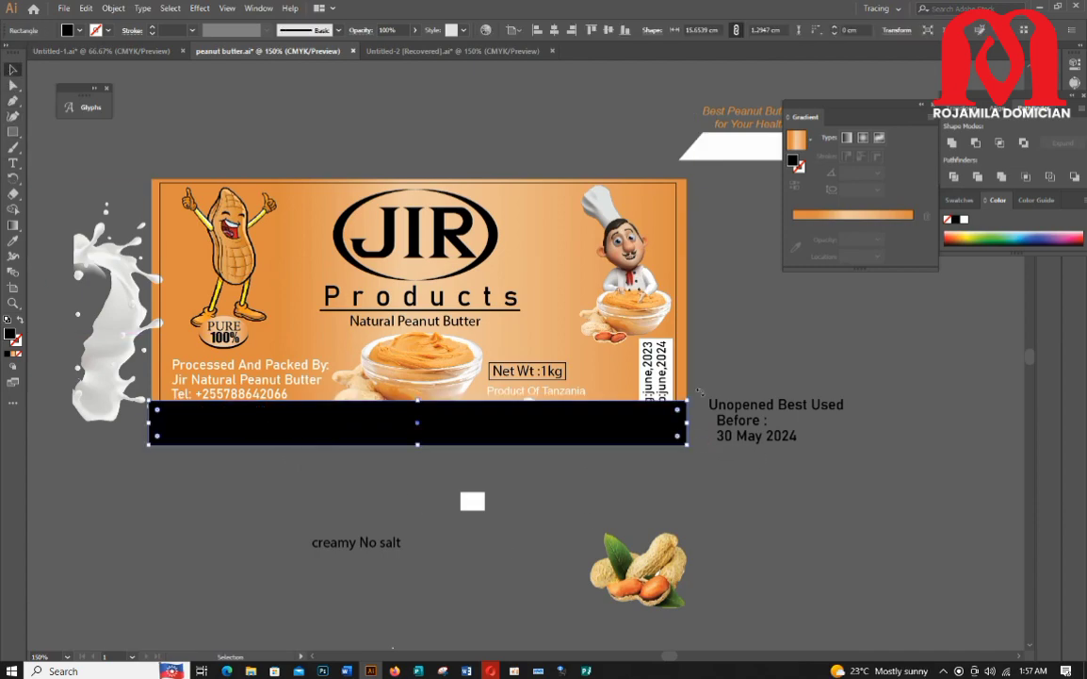
# Step: Apply an orange gradient fill to the bottom rectangle
pyautogui.click(885, 216)
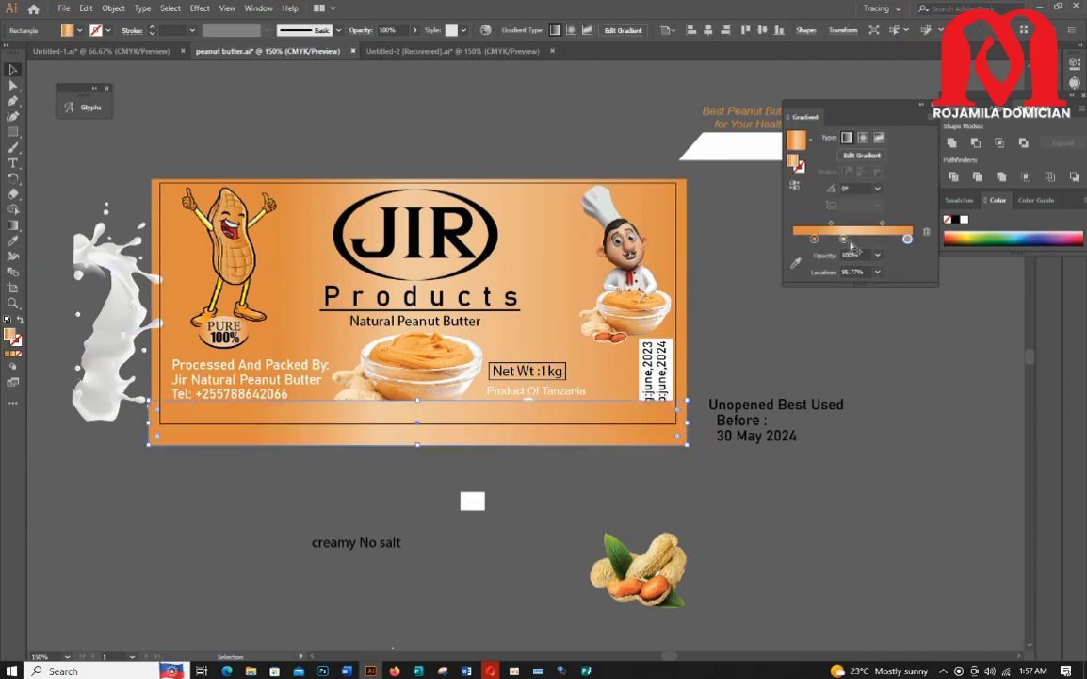
pyautogui.click(927, 233)
pyautogui.click(256, 503)
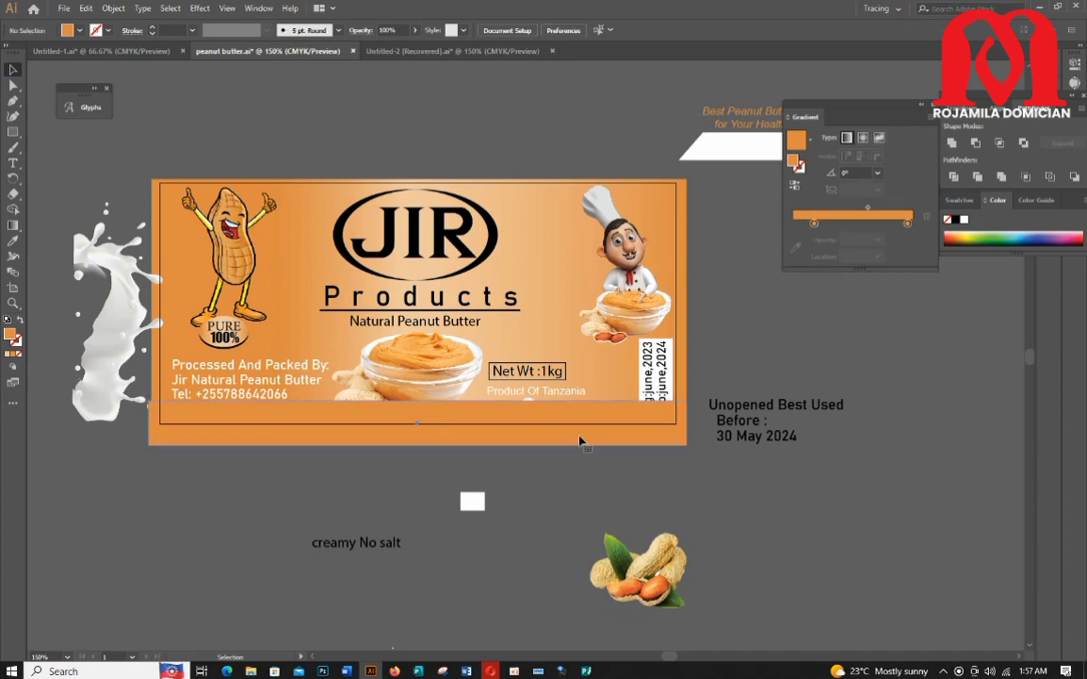
# Step: Fill the bottom rectangle with white
pyautogui.click(579, 437)
pyautogui.click(78, 31)
pyautogui.click(20, 46)
pyautogui.click(573, 521)
pyautogui.click(574, 520)
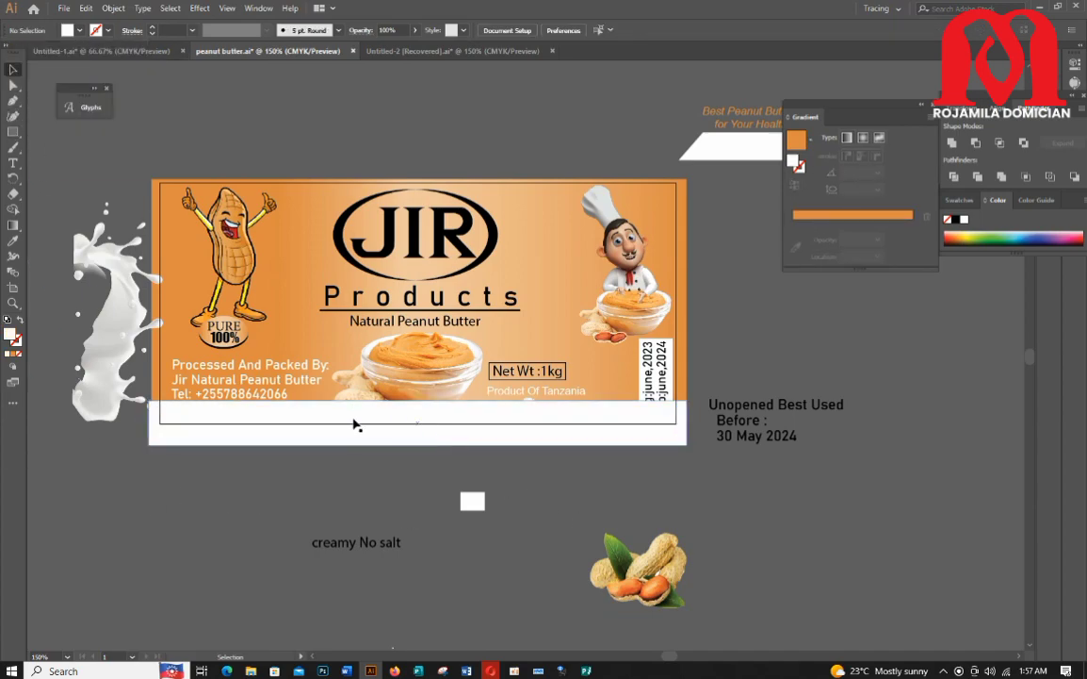
# Step: Nudge the peanut mascot slightly upward on the label
pyautogui.scroll(2, 352, 419)
pyautogui.moveTo(206, 356); pyautogui.dragTo(205, 340)
pyautogui.scroll(2, 206, 340)
pyautogui.scroll(-1, 206, 340)
pyautogui.scroll(1, 209, 344)
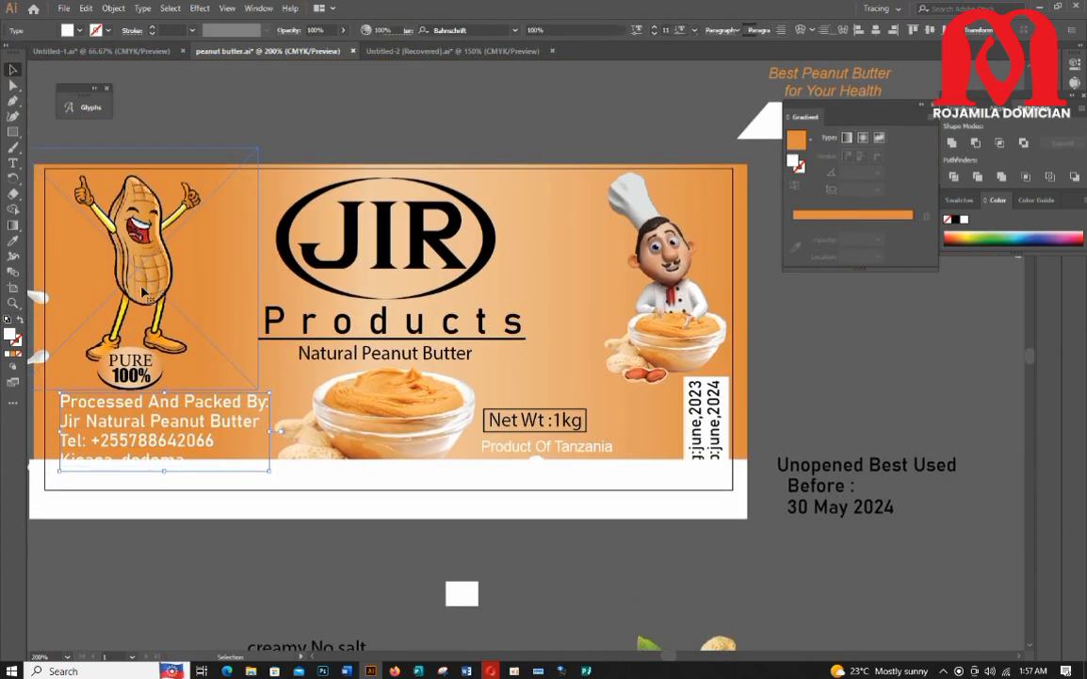
pyautogui.click(208, 343)
pyautogui.moveTo(132, 338); pyautogui.dragTo(133, 334)
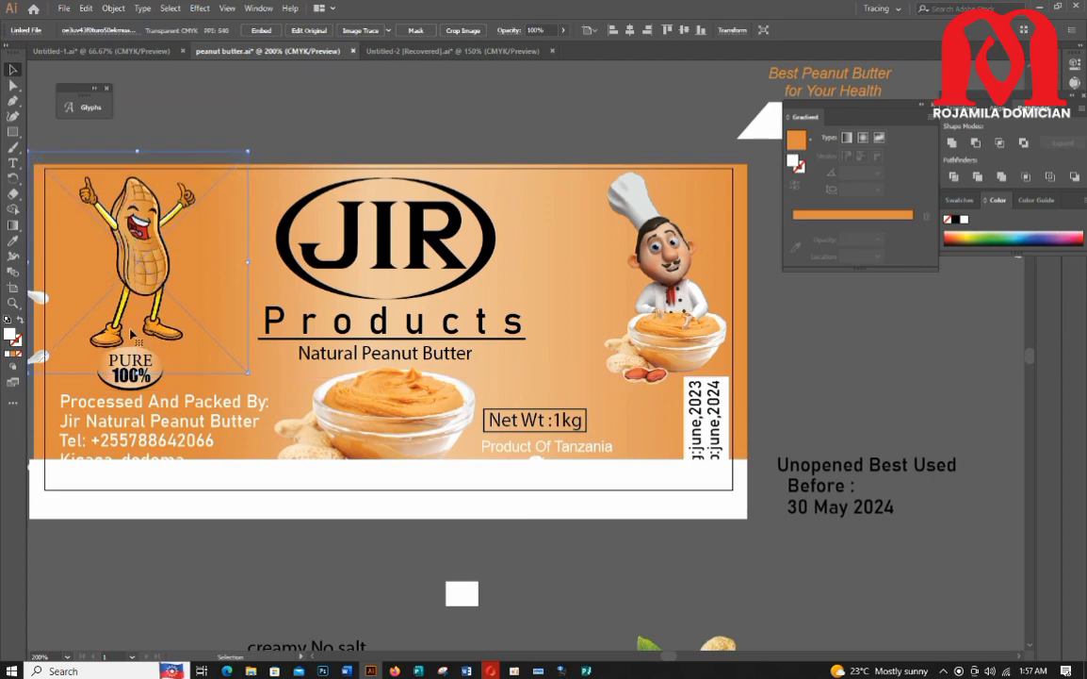
# Step: Raise the Processed And Packed By text and set it to 10 pt
pyautogui.moveTo(158, 457); pyautogui.dragTo(158, 450)
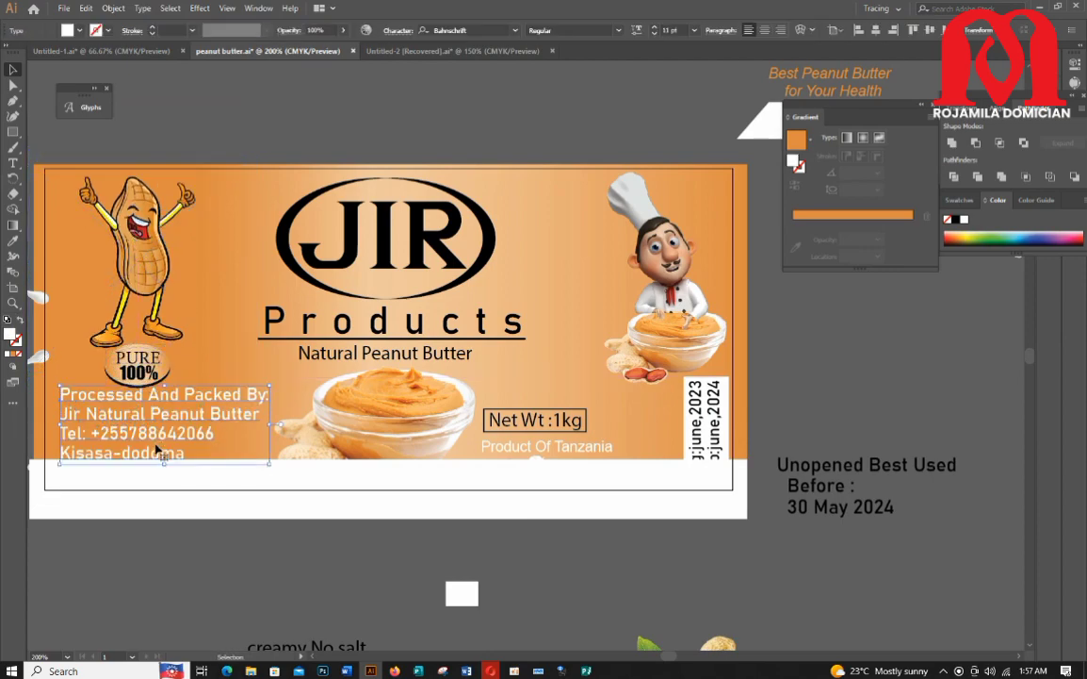
pyautogui.click(655, 36)
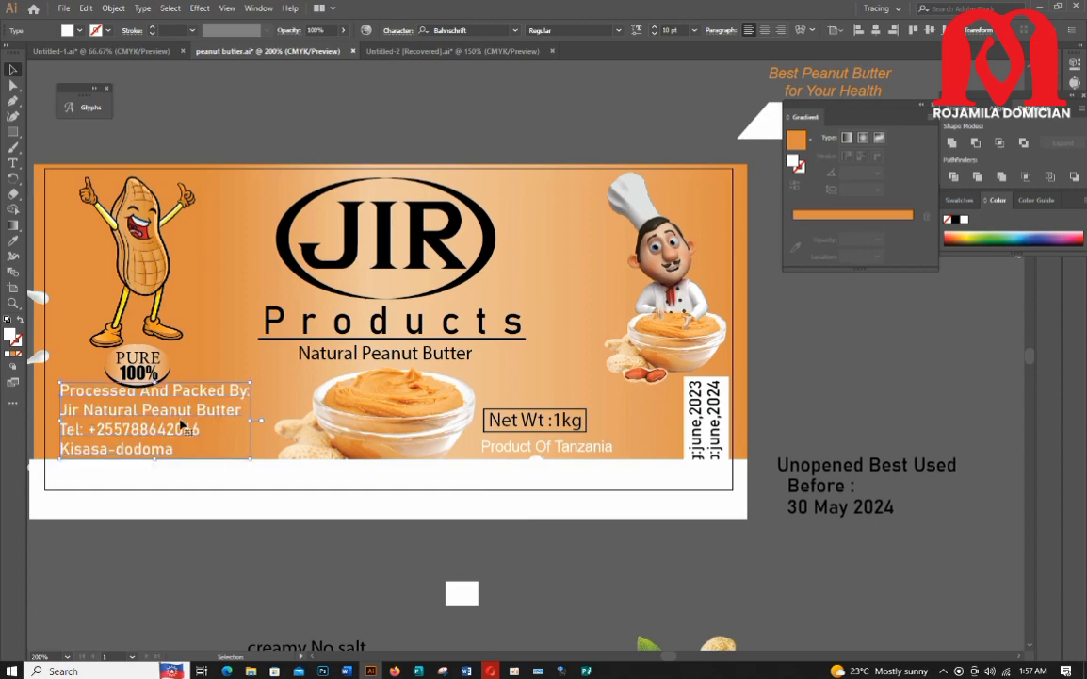
# Step: Bring the peanut butter bowl image to the front and move the Net Wt block slightly up
pyautogui.scroll(-1, 344, 390)
pyautogui.rightClick(390, 397)
pyautogui.moveTo(425, 505)
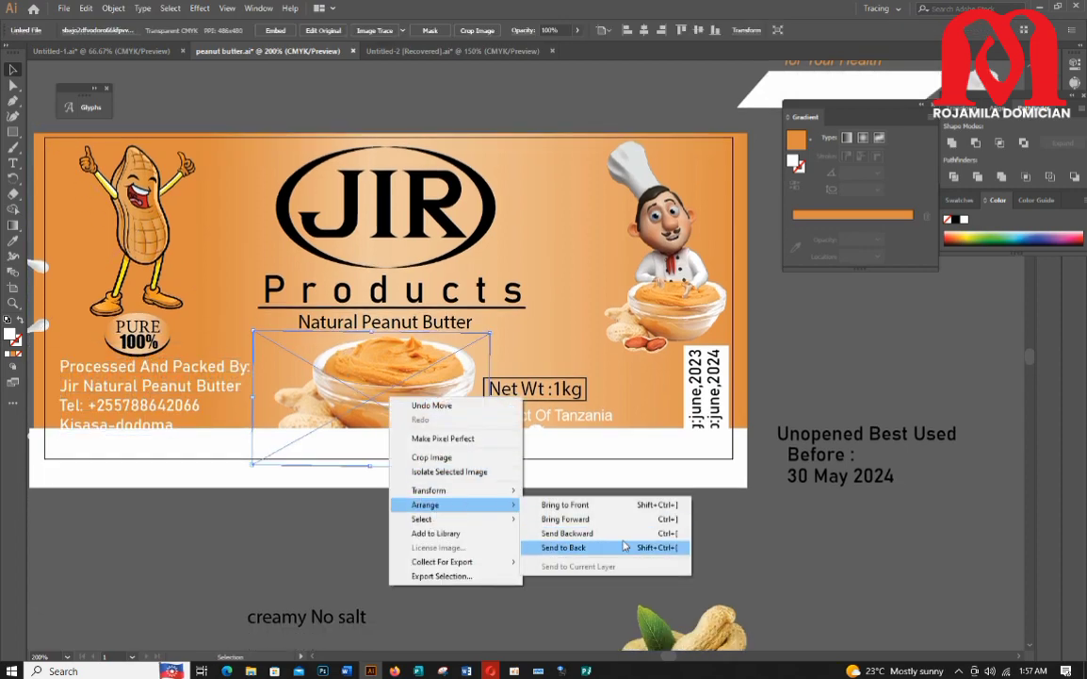
pyautogui.click(568, 505)
pyautogui.click(561, 499)
pyautogui.moveTo(519, 397); pyautogui.dragTo(538, 373)
# Step: Bring the grouped date box to the front
pyautogui.rightClick(690, 394)
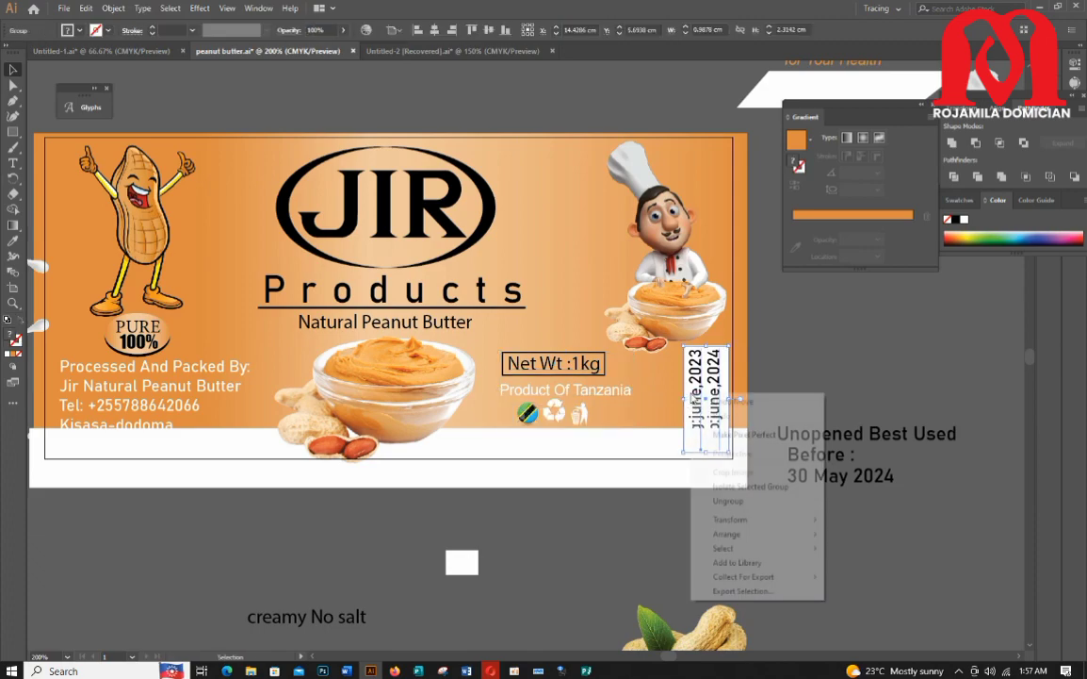
pyautogui.moveTo(753, 534)
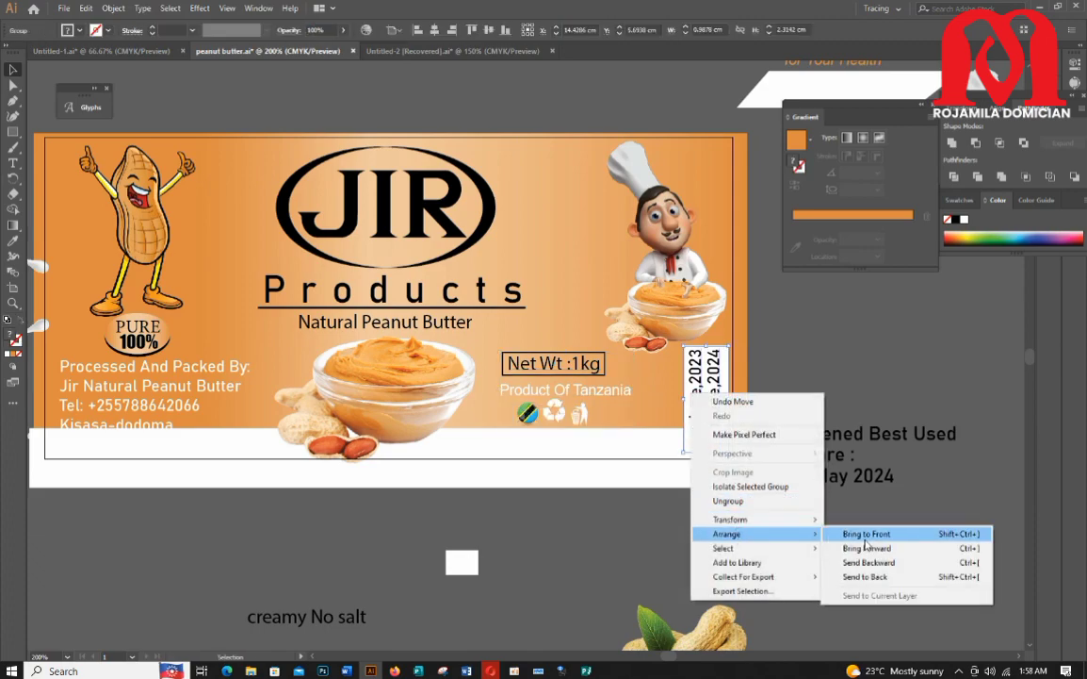
pyautogui.click(868, 534)
pyautogui.click(710, 530)
pyautogui.click(689, 400)
# Step: Ungroup the date box and lock the date text
pyautogui.rightClick(713, 411)
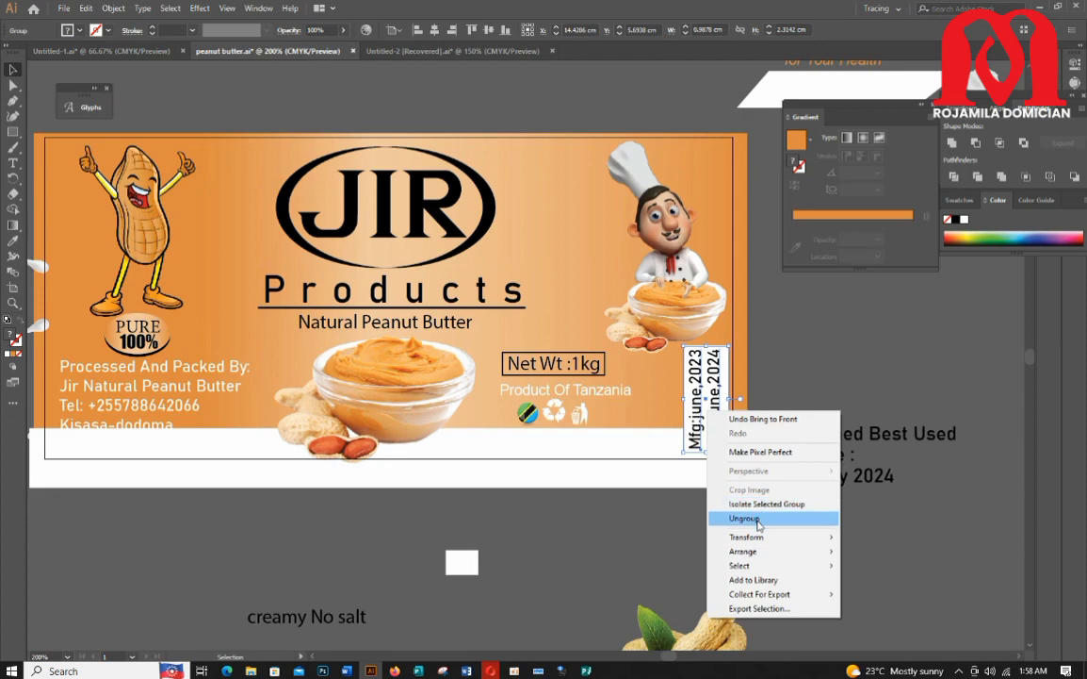
pyautogui.click(757, 519)
pyautogui.click(757, 514)
pyautogui.click(717, 401)
pyautogui.hotkey('ctrl', '2')
# Step: Recolour the date box rectangle's gradient stop to a light grey swatch
pyautogui.scroll(2, 716, 369)
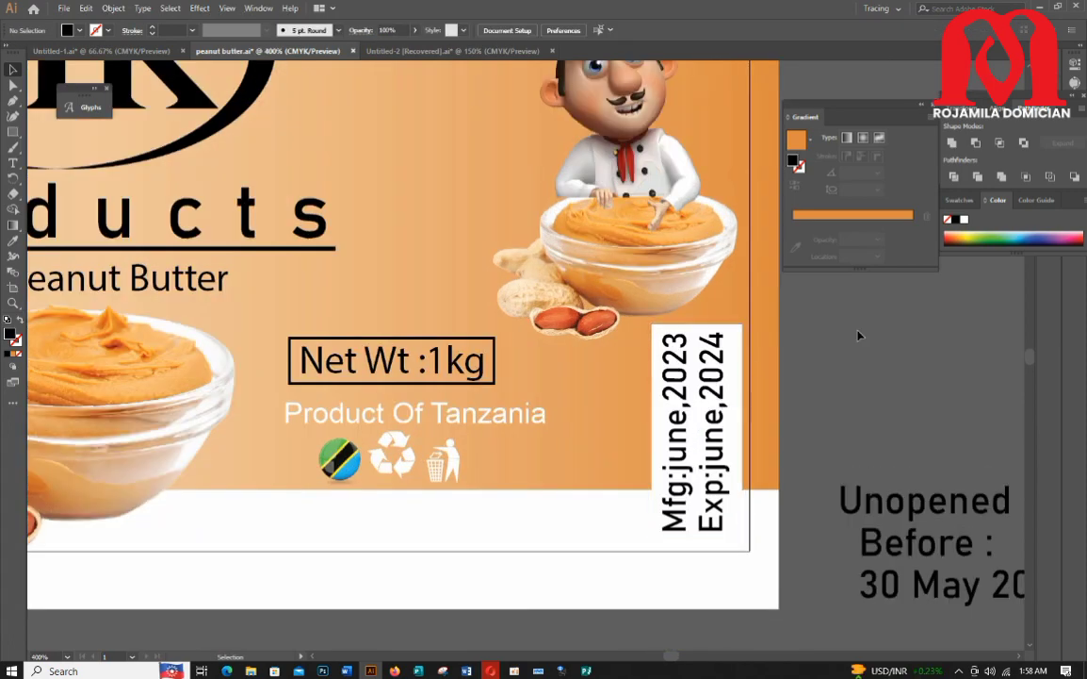
pyautogui.click(698, 333)
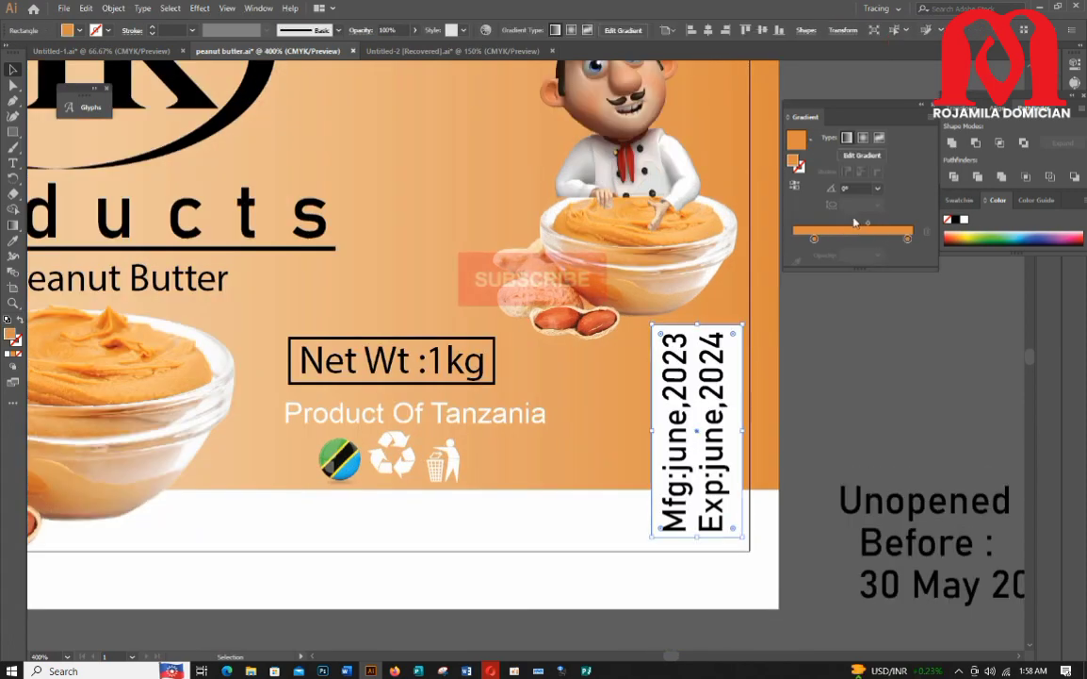
pyautogui.click(818, 216)
pyautogui.doubleClick(815, 239)
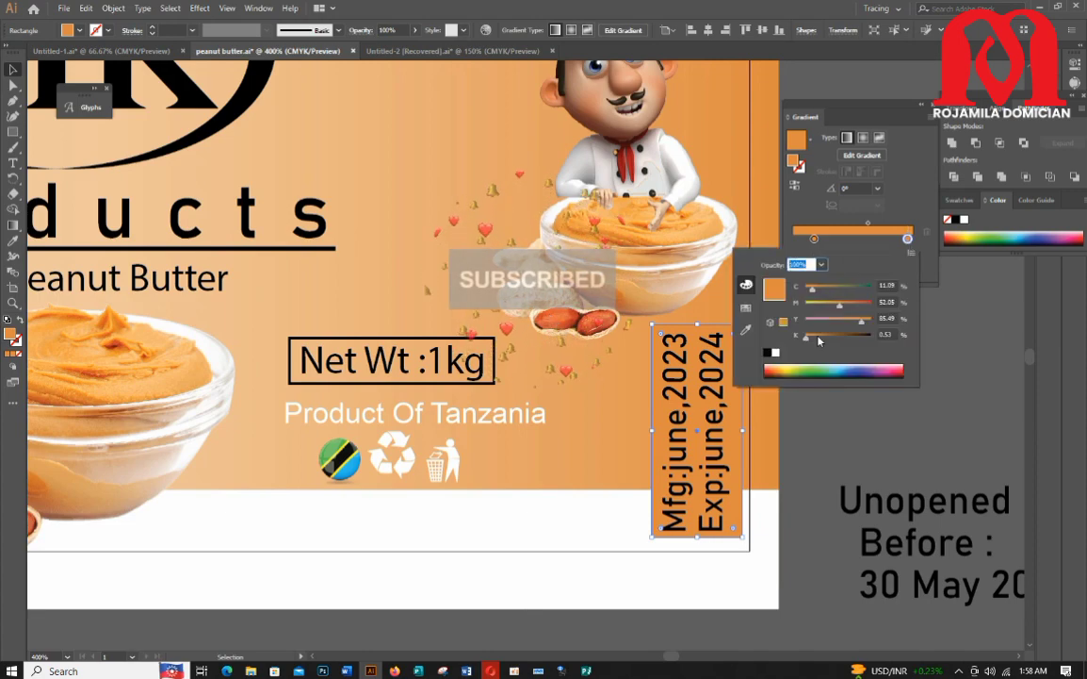
pyautogui.click(747, 307)
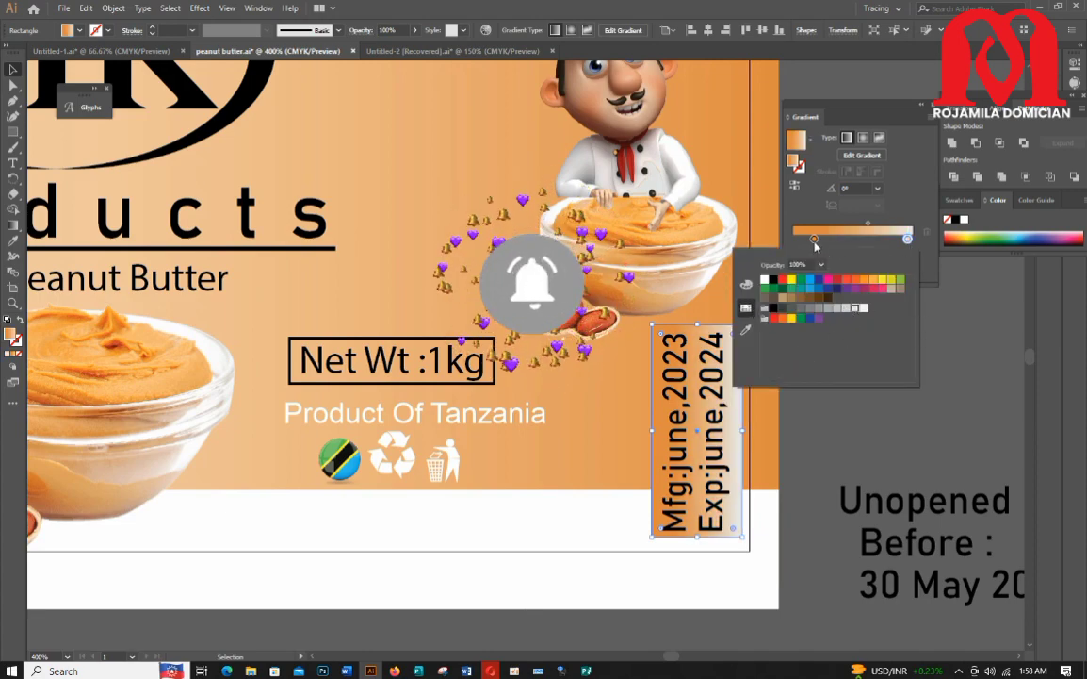
pyautogui.click(850, 310)
pyautogui.click(848, 308)
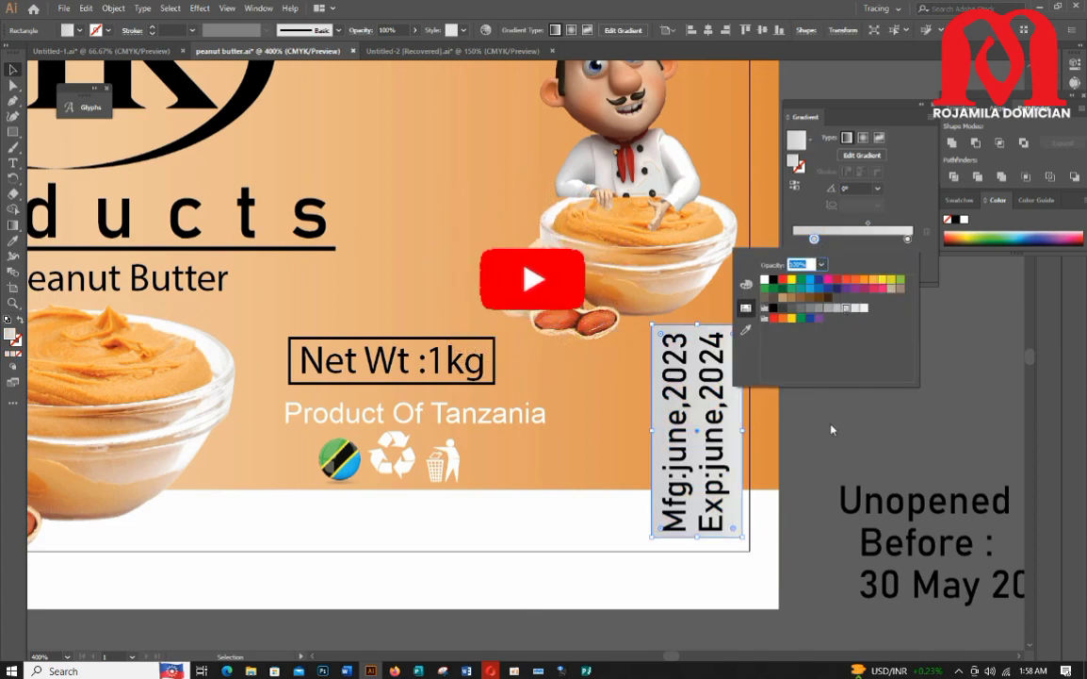
pyautogui.click(831, 429)
pyautogui.scroll(-1, 843, 413)
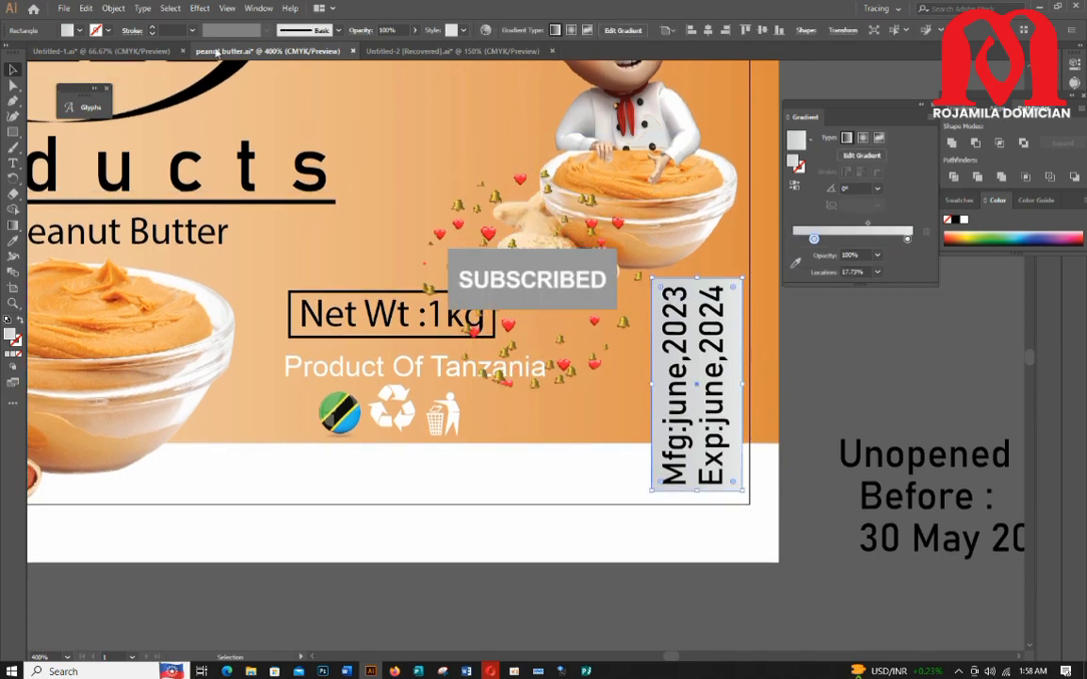
pyautogui.click(200, 8)
pyautogui.moveTo(269, 157)
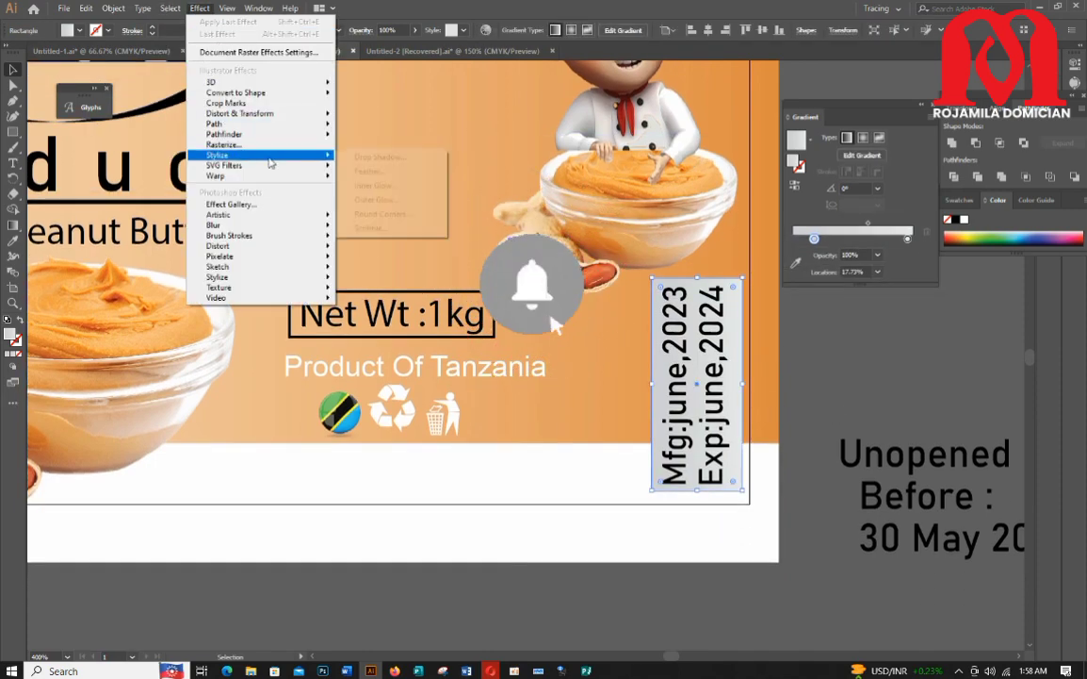
pyautogui.click(377, 156)
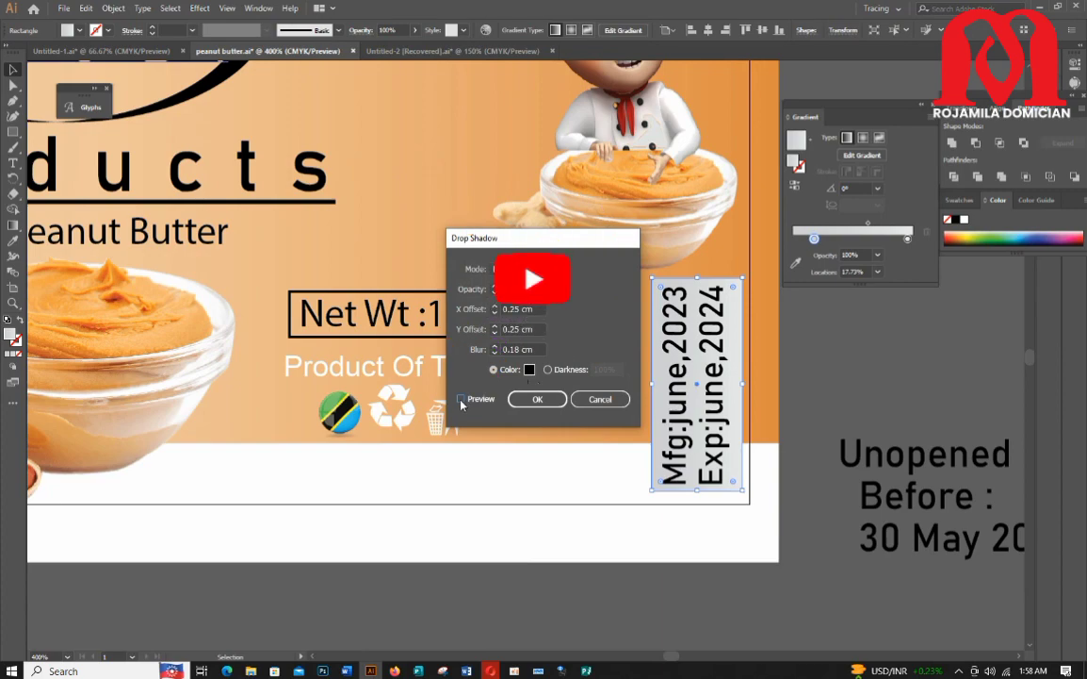
pyautogui.click(461, 399)
pyautogui.click(495, 354)
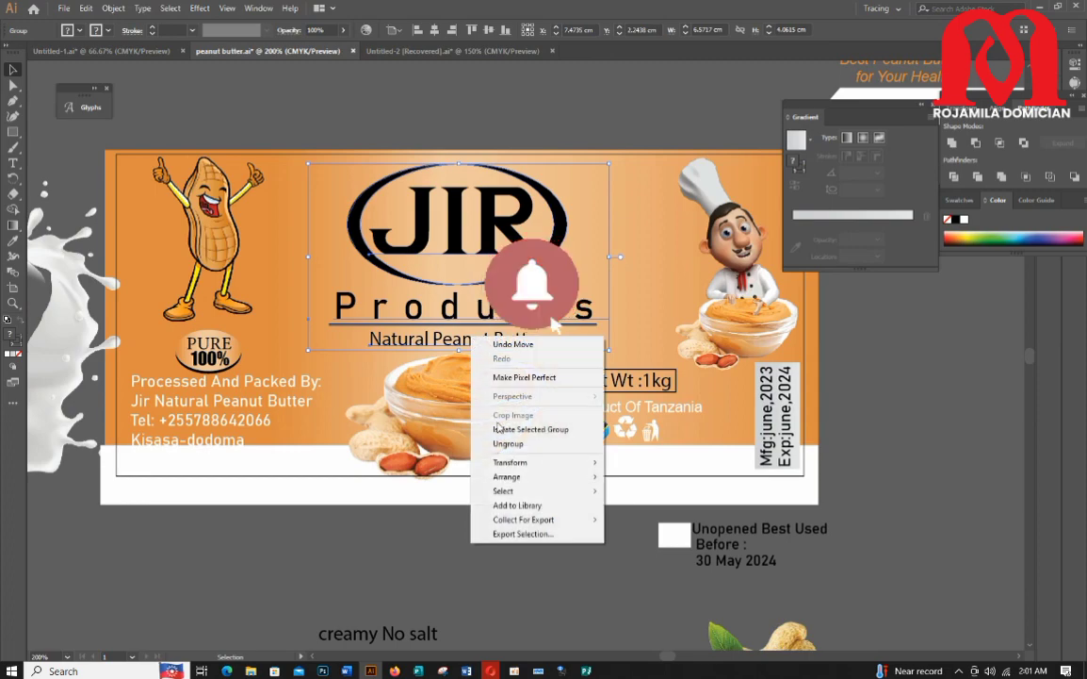
pyautogui.press('Escape')
# Step: Try to recolour the Natural Peanut Butter text, the line under Products and the Products text
pyautogui.click(482, 343)
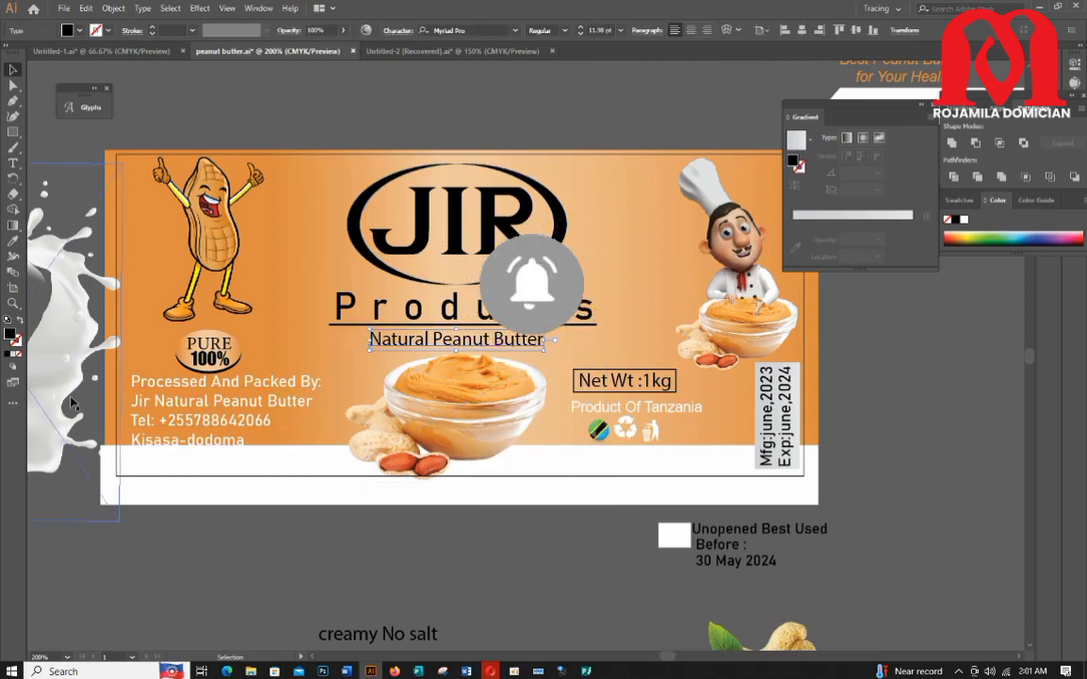
pyautogui.doubleClick(10, 335)
pyautogui.moveTo(498, 413); pyautogui.dragTo(540, 416)
pyautogui.click(680, 254)
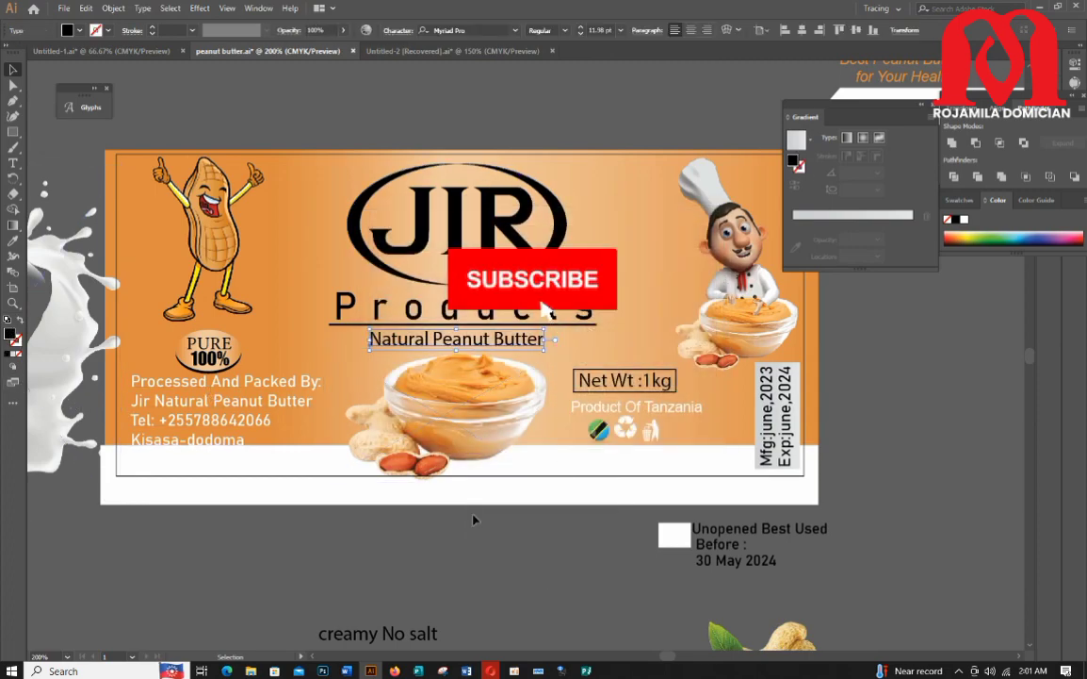
pyautogui.doubleClick(390, 323)
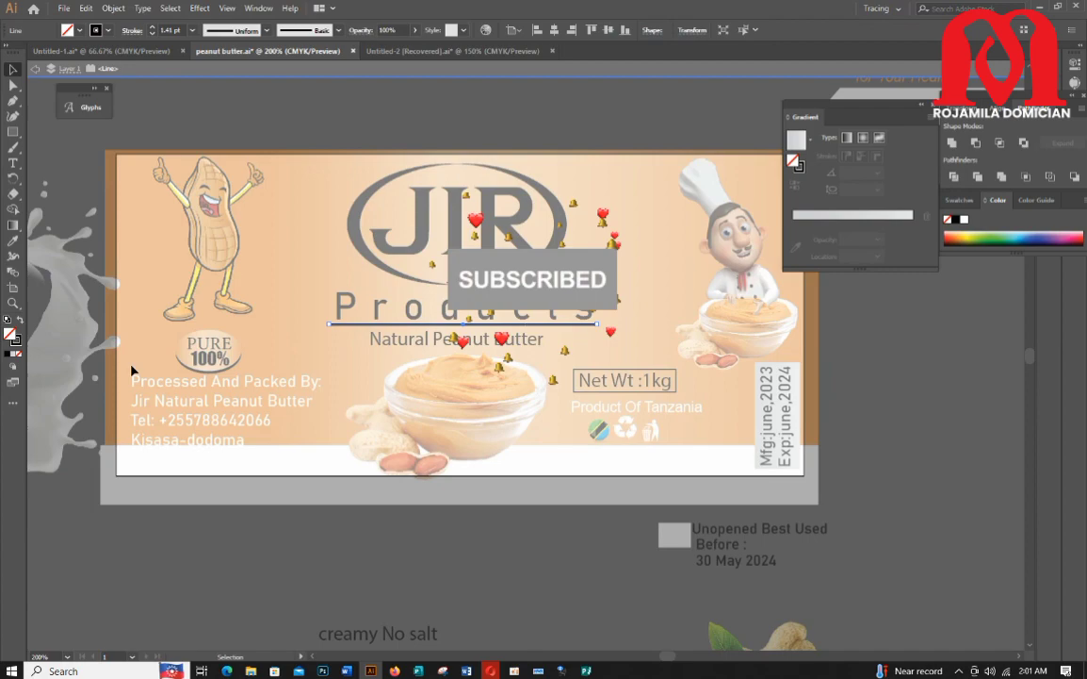
pyautogui.doubleClick(19, 341)
pyautogui.moveTo(509, 409); pyautogui.dragTo(550, 417)
pyautogui.click(680, 255)
pyautogui.doubleClick(534, 593)
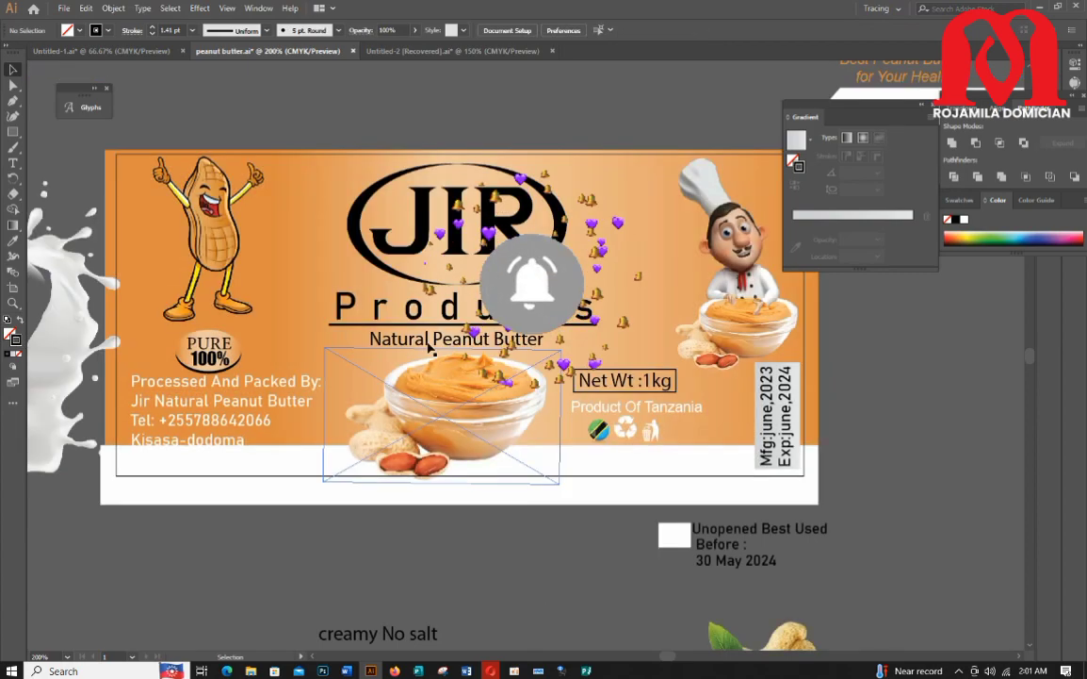
pyautogui.click(351, 305)
pyautogui.doubleClick(11, 334)
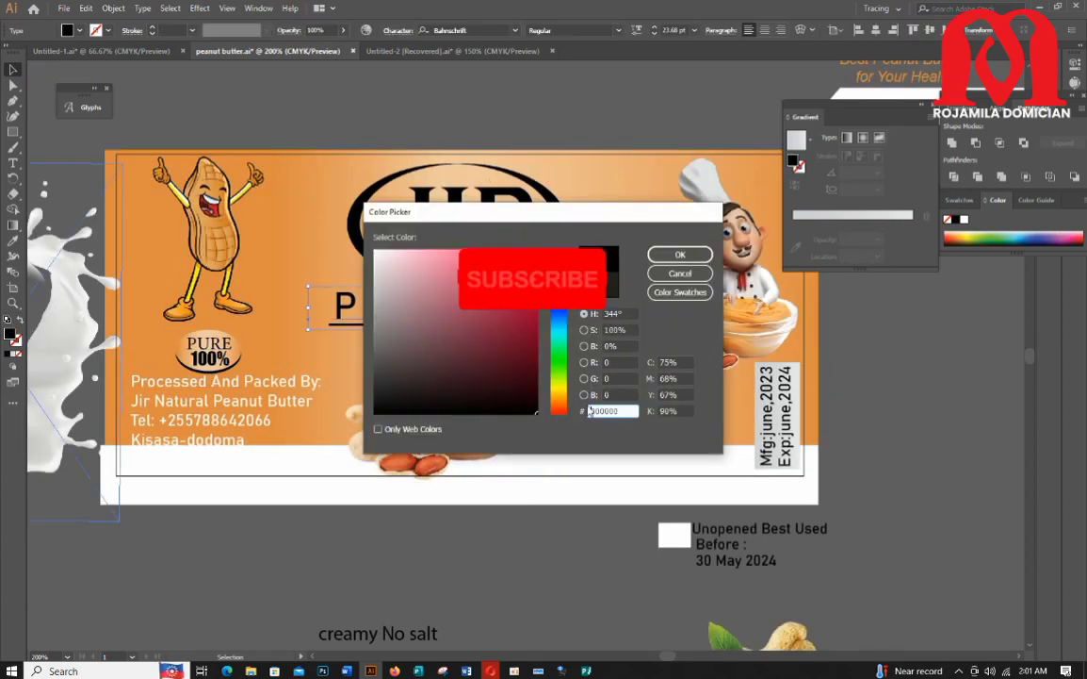
pyautogui.click(679, 255)
# Step: Ungroup the JIR emblem so its ellipse halves can be coloured separately
pyautogui.rightClick(423, 230)
pyautogui.click(471, 339)
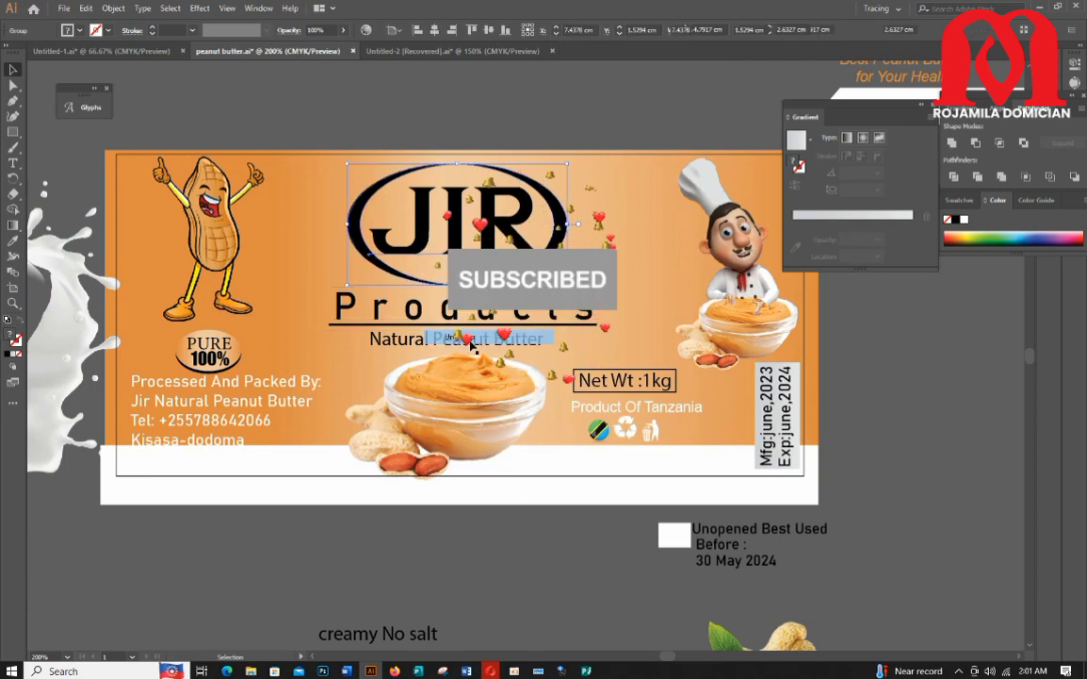
pyautogui.click(554, 546)
pyautogui.doubleClick(557, 248)
pyautogui.rightClick(557, 248)
pyautogui.doubleClick(556, 549)
pyautogui.click(559, 226)
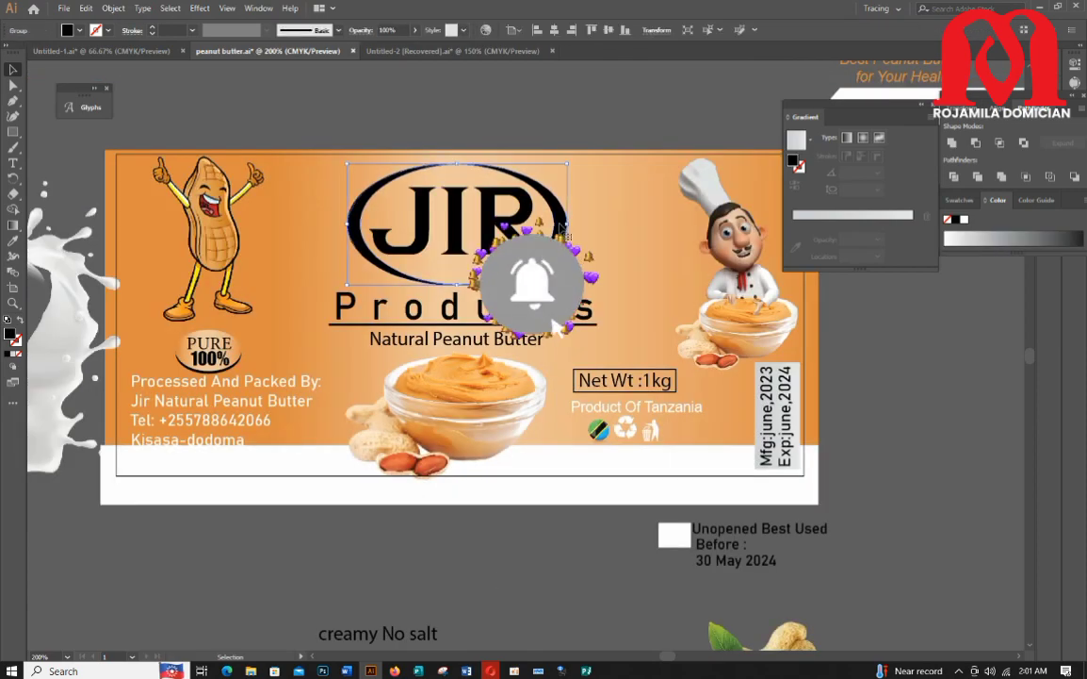
pyautogui.rightClick(560, 227)
pyautogui.click(609, 333)
pyautogui.click(582, 574)
pyautogui.scroll(-2, 582, 574)
pyautogui.scroll(3, 546, 298)
# Step: Fill the emblem ellipse's right half green and its left half orange
pyautogui.click(466, 265)
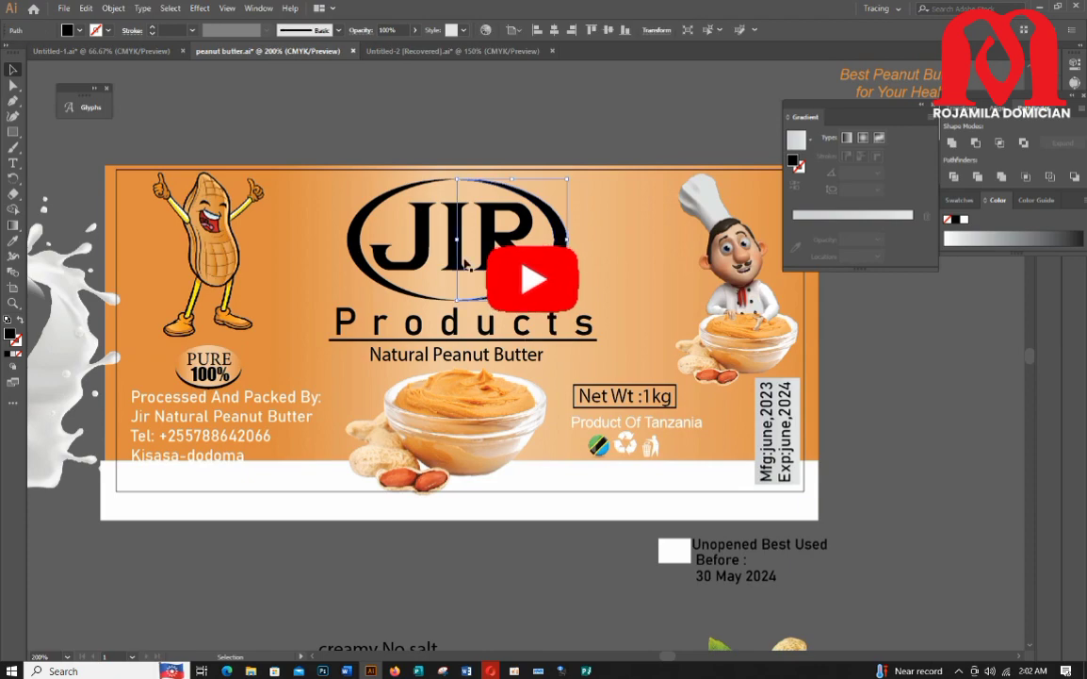
pyautogui.click(69, 29)
pyautogui.click(57, 47)
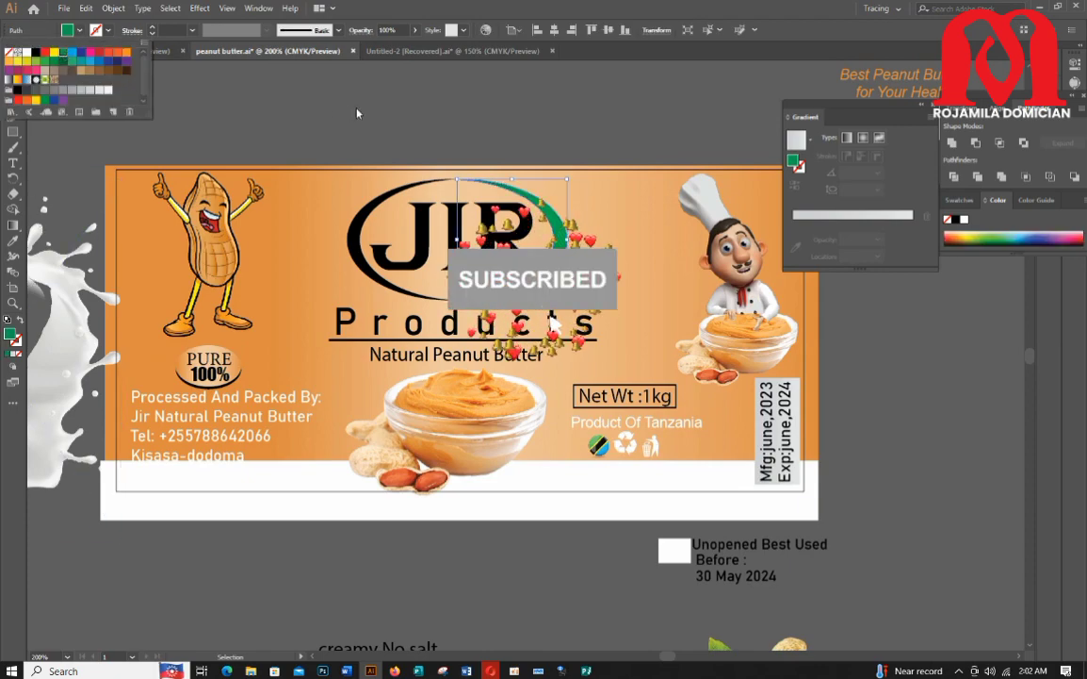
pyautogui.click(359, 113)
pyautogui.click(368, 216)
pyautogui.click(70, 30)
pyautogui.click(35, 102)
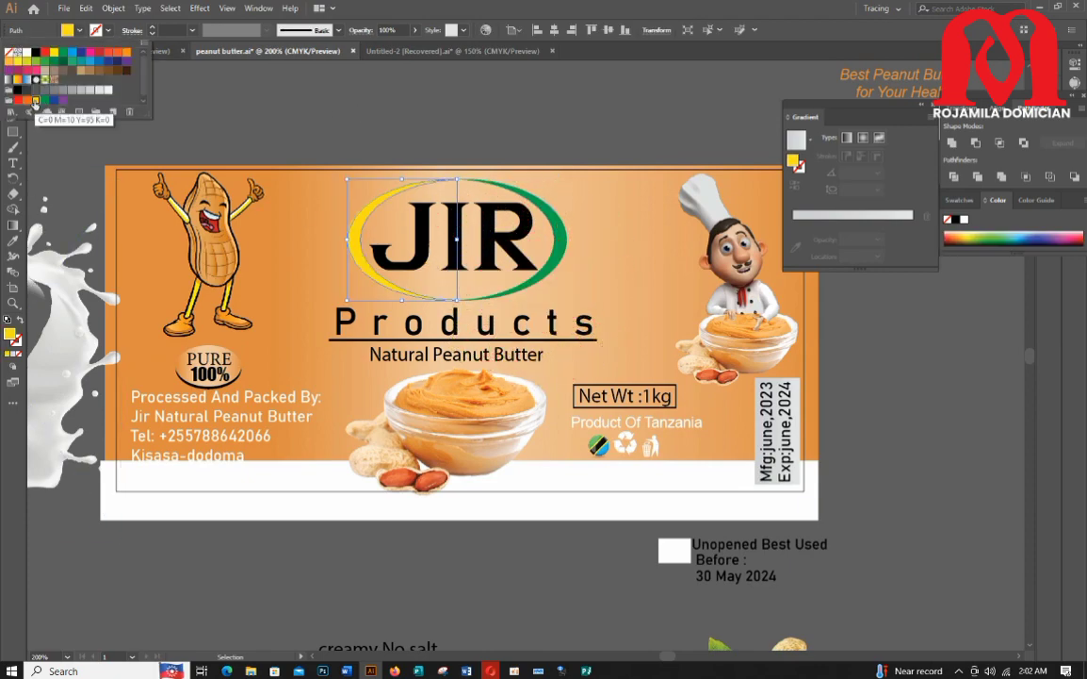
# Step: Colour the JIR lettering green by sampling the ellipse with the Eyedropper
pyautogui.click(486, 249)
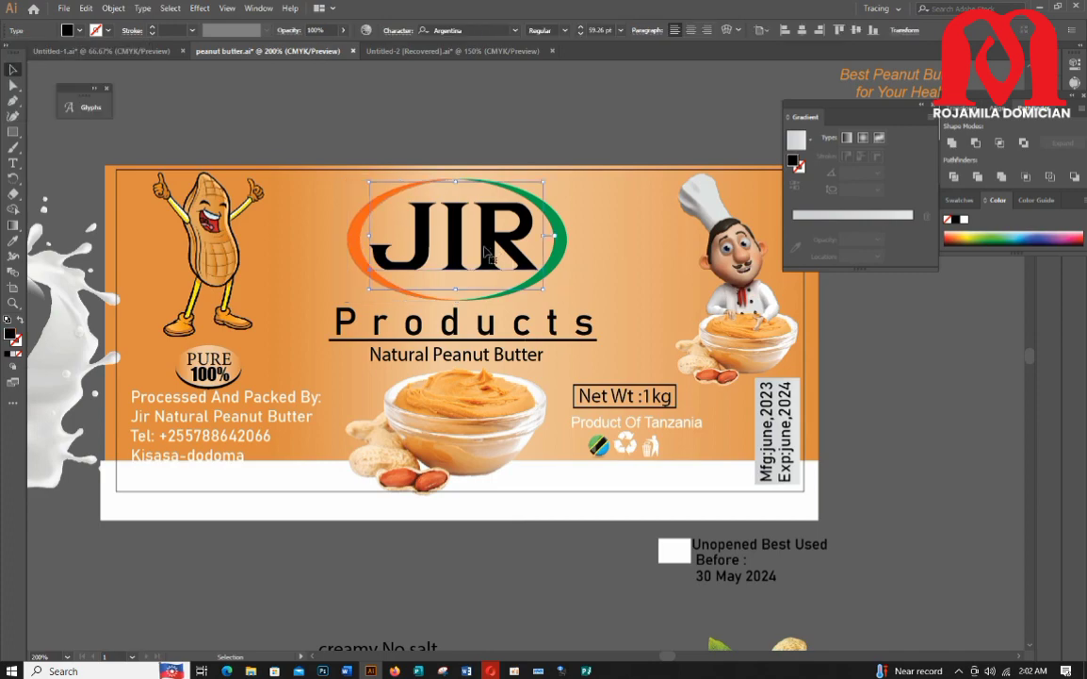
pyautogui.click(546, 216)
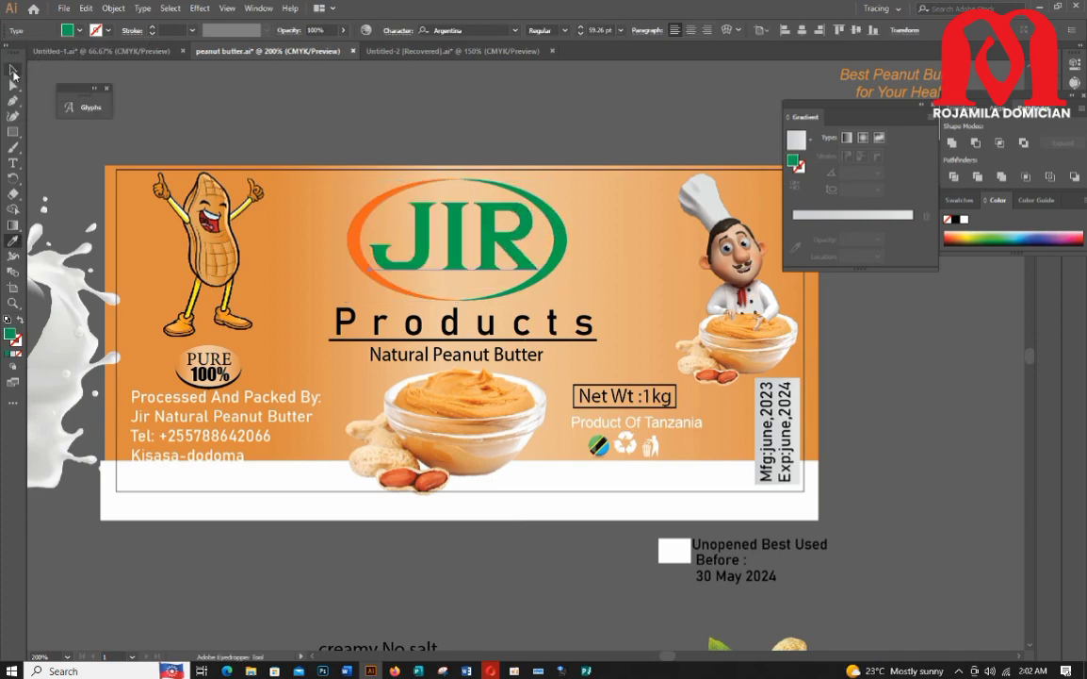
pyautogui.click(13, 71)
# Step: Fill the Products text with a purple swatch
pyautogui.scroll(-3, 453, 329)
pyautogui.click(471, 244)
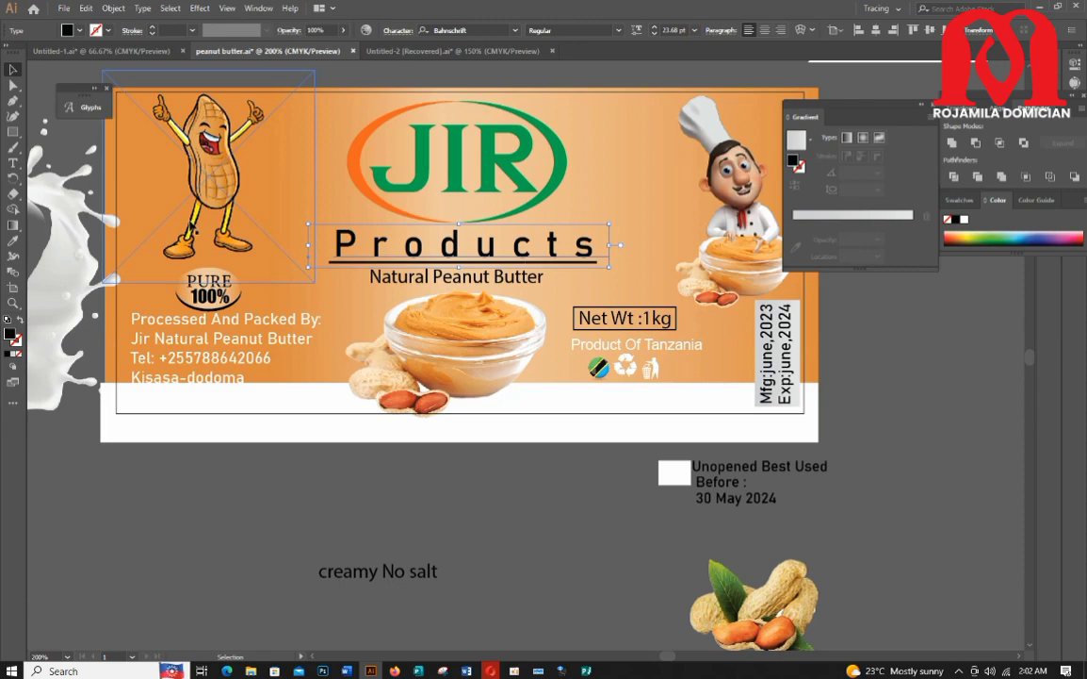
pyautogui.click(78, 31)
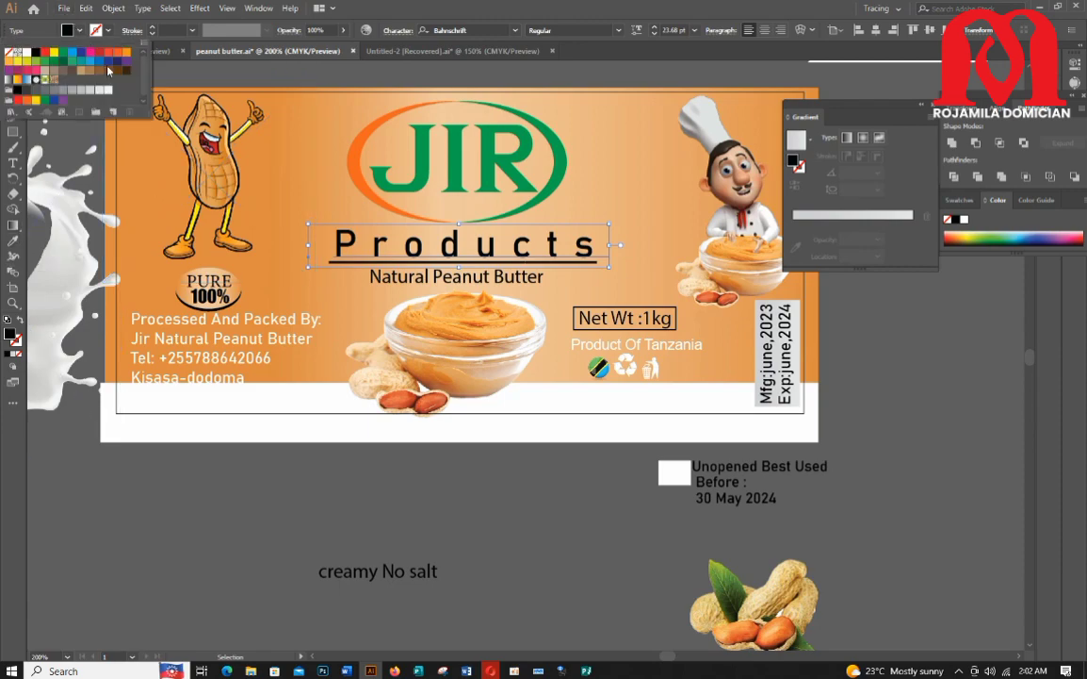
pyautogui.click(125, 62)
pyautogui.click(342, 268)
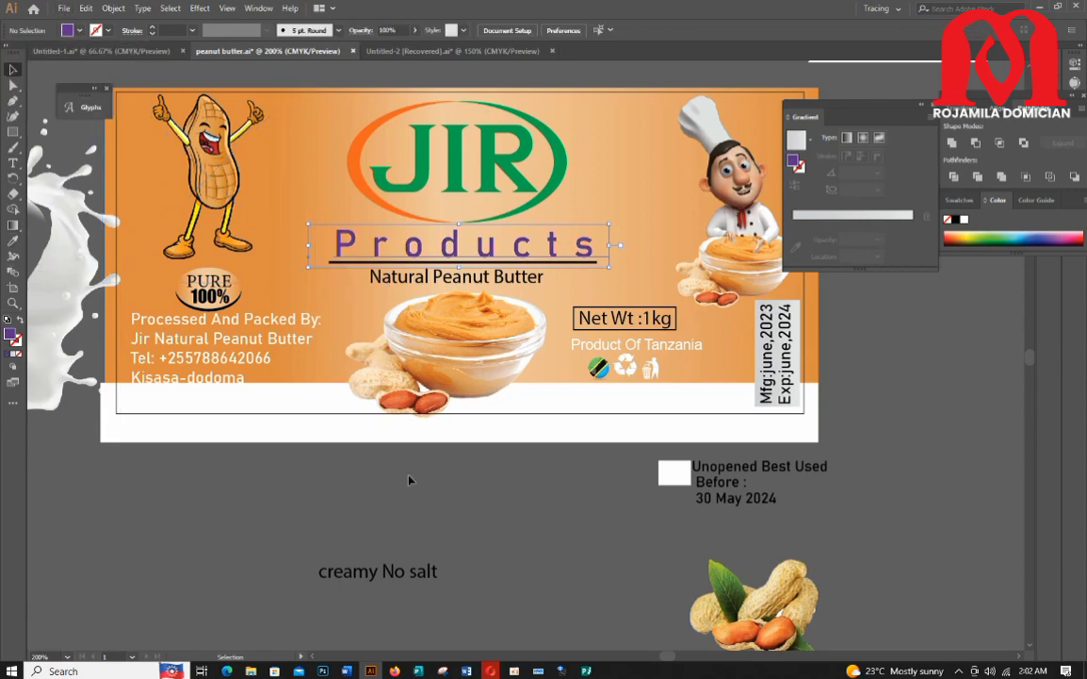
# Step: Set the stroke of the line under Products to white
pyautogui.click(333, 262)
pyautogui.click(111, 33)
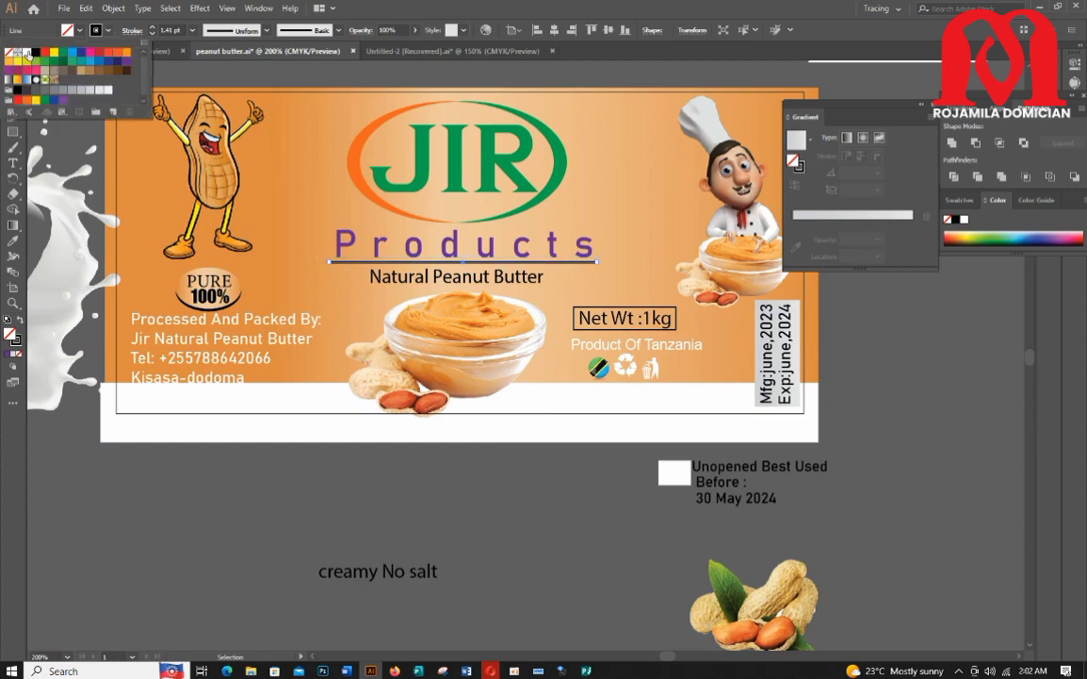
pyautogui.click(25, 53)
pyautogui.click(224, 486)
pyautogui.click(226, 488)
pyautogui.scroll(-2, 431, 501)
pyautogui.doubleClick(461, 229)
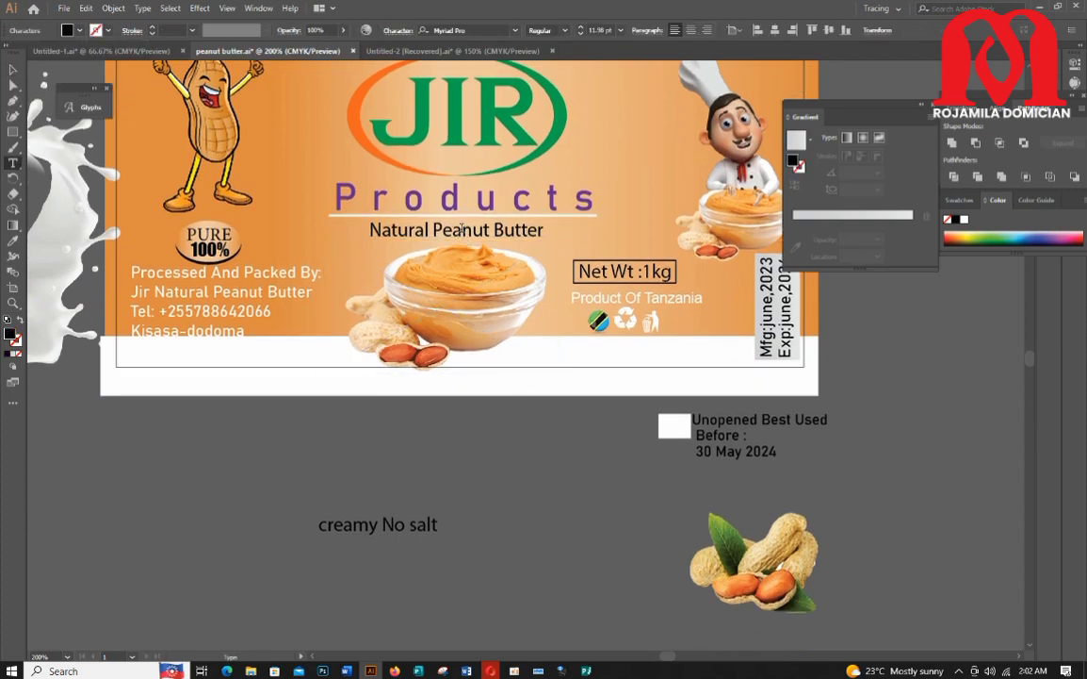
pyautogui.click(11, 72)
pyautogui.click(558, 474)
pyautogui.scroll(7, 574, 474)
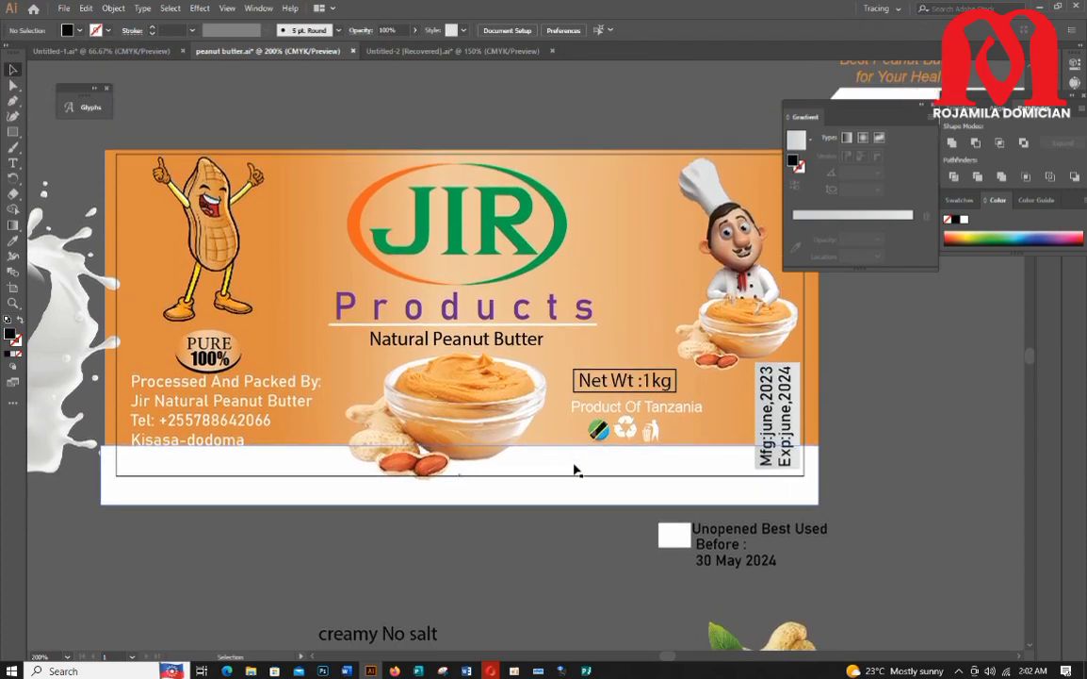
pyautogui.scroll(-3, 576, 470)
pyautogui.scroll(4, 577, 469)
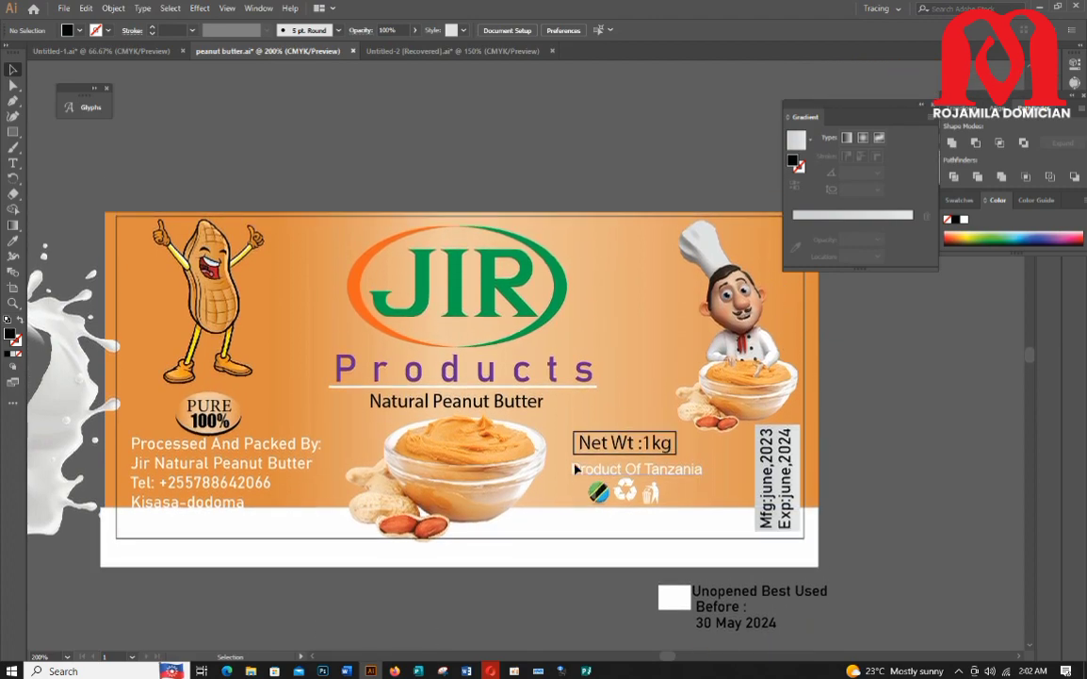
# Step: Nudge the Processed And Packed By text up and move the PURE 100% badge to the upper right beside the emblem
pyautogui.click(27, 372)
pyautogui.moveTo(203, 481); pyautogui.dragTo(206, 476)
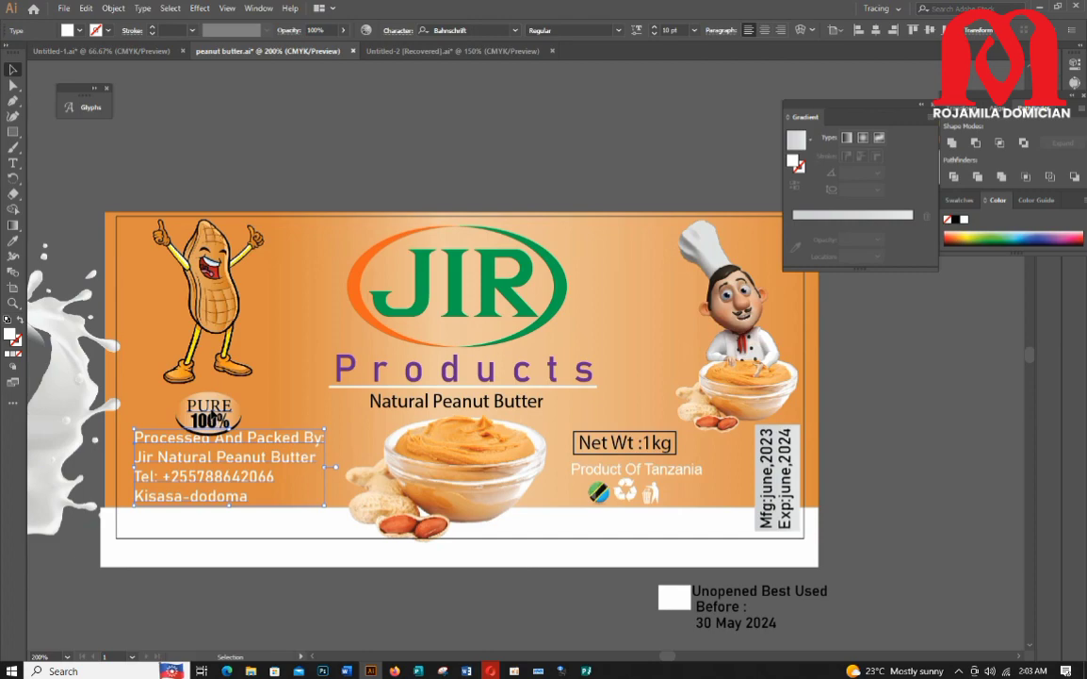
pyautogui.moveTo(212, 414); pyautogui.dragTo(622, 245)
pyautogui.click(509, 154)
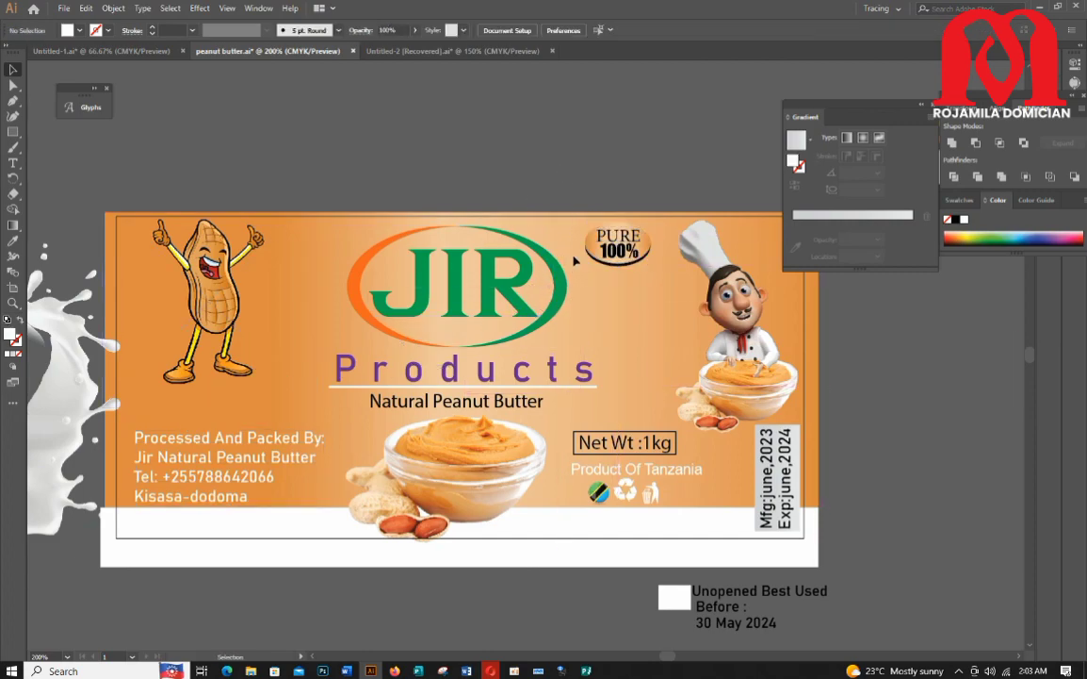
# Step: Draw a white rounded rectangle about 4.47 × 1.8 cm over the Processed And Packed By text area
pyautogui.moveTo(195, 454); pyautogui.dragTo(201, 436)
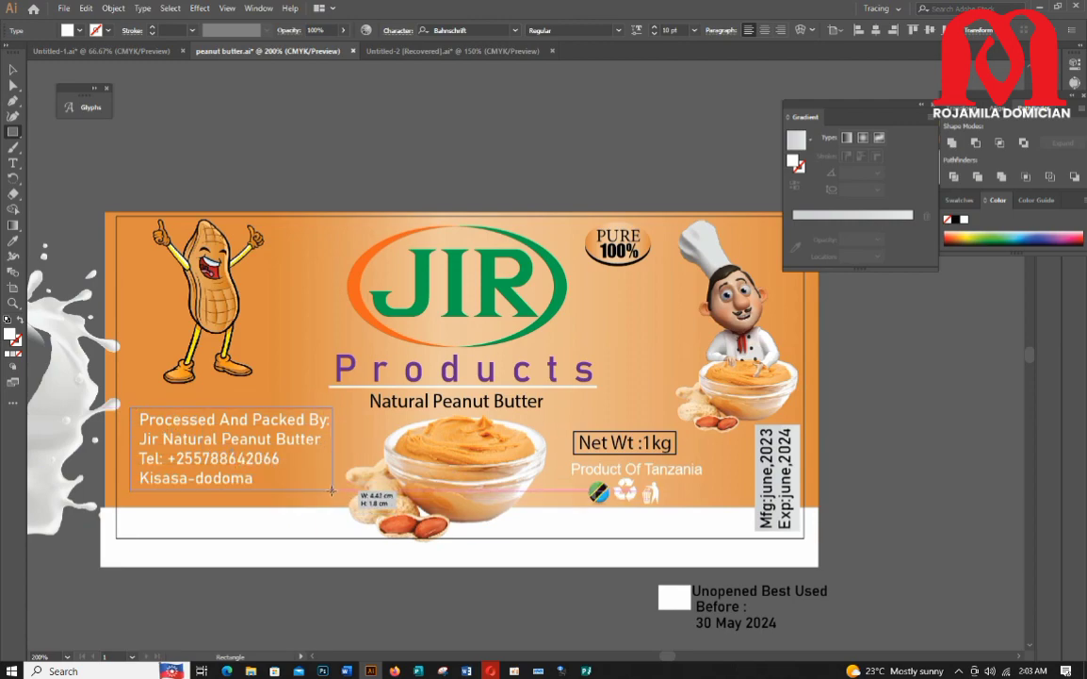
pyautogui.moveTo(332, 489); pyautogui.dragTo(329, 488)
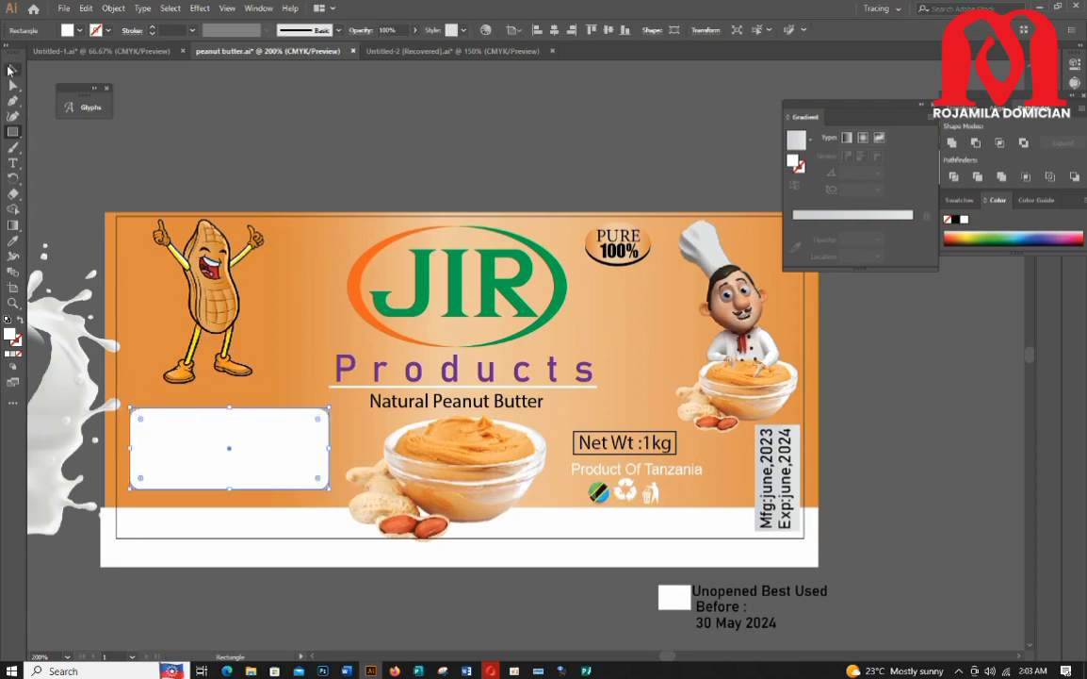
pyautogui.click(9, 70)
pyautogui.click(80, 169)
pyautogui.moveTo(279, 460); pyautogui.dragTo(279, 485)
# Step: Bring the Processed And Packed By text to the front and move it into the white rectangle
pyautogui.rightClick(266, 421)
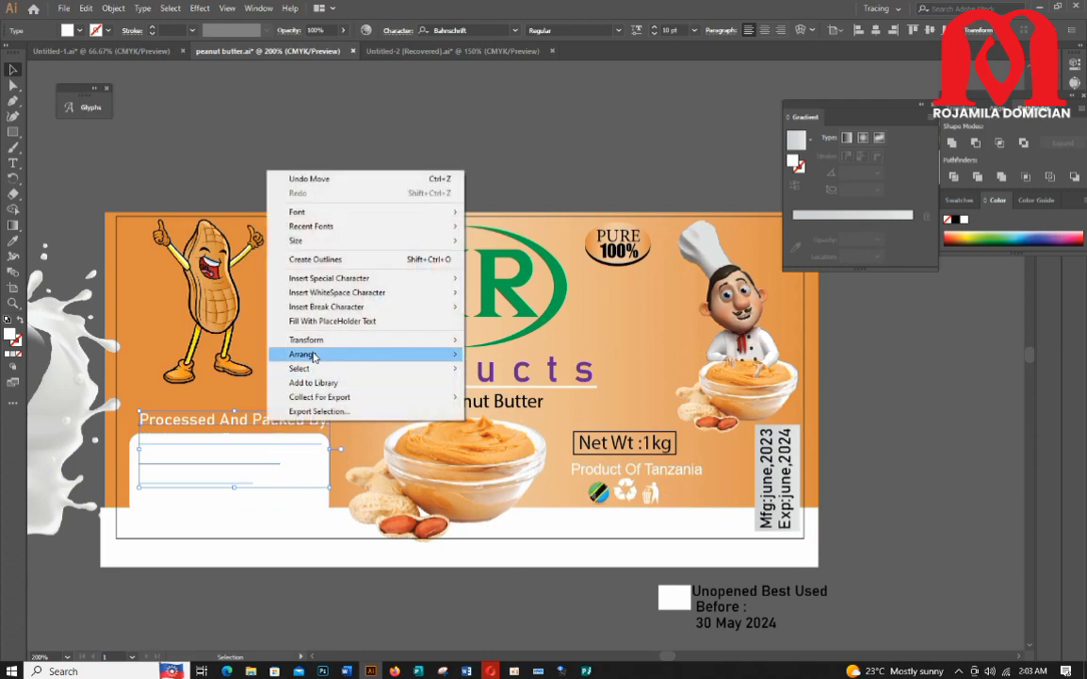
pyautogui.moveTo(314, 357)
pyautogui.click(499, 357)
pyautogui.moveTo(254, 423); pyautogui.dragTo(250, 466)
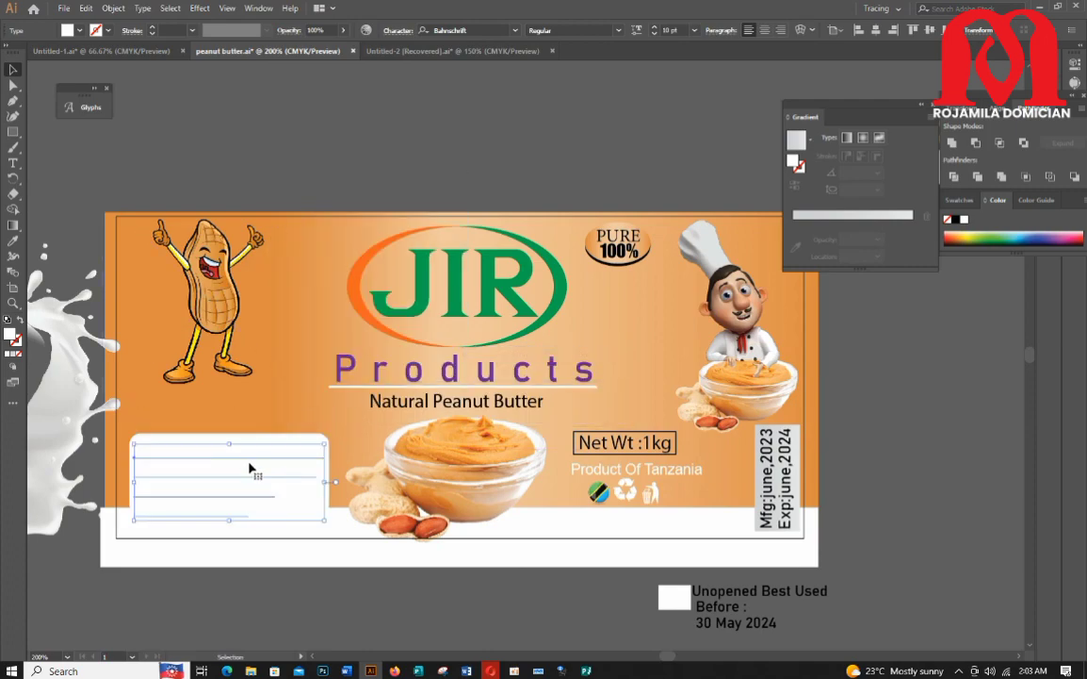
# Step: Colour the Processed And Packed By text orange by sampling the background with the Eyedropper
pyautogui.click(14, 242)
pyautogui.scroll(-8, 809, 464)
pyautogui.click(745, 504)
pyautogui.scroll(3, 659, 472)
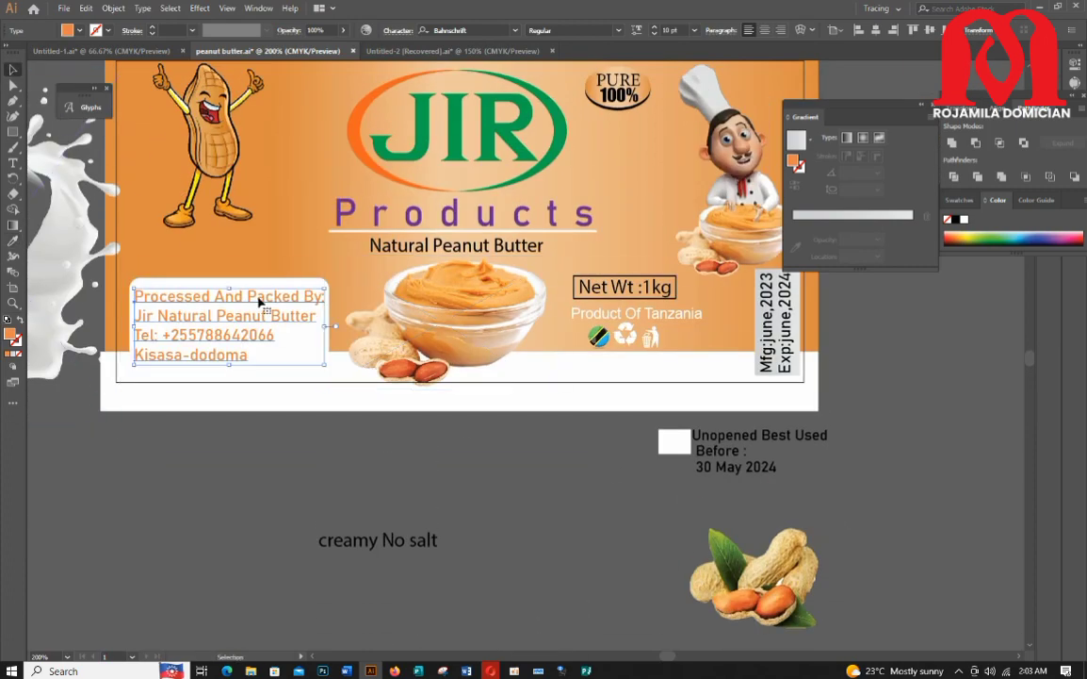
# Step: Move the white rounded box with the Processed And Packed By text up onto the orange area
pyautogui.moveTo(260, 301); pyautogui.dragTo(267, 260)
pyautogui.click(296, 314)
pyautogui.click(221, 300)
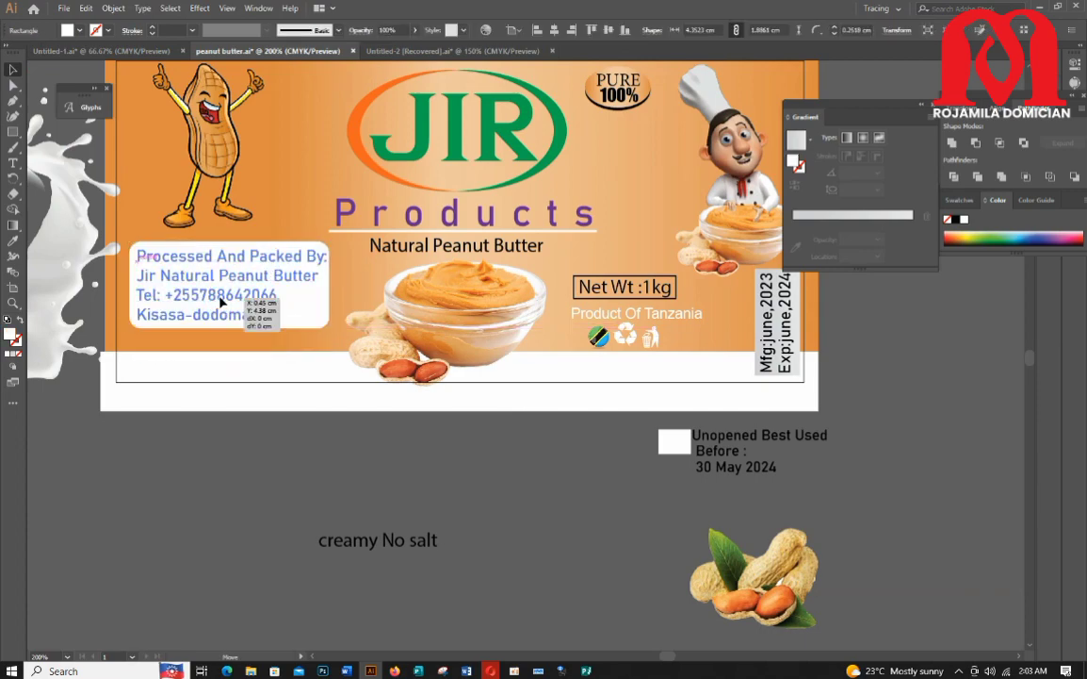
pyautogui.click(379, 499)
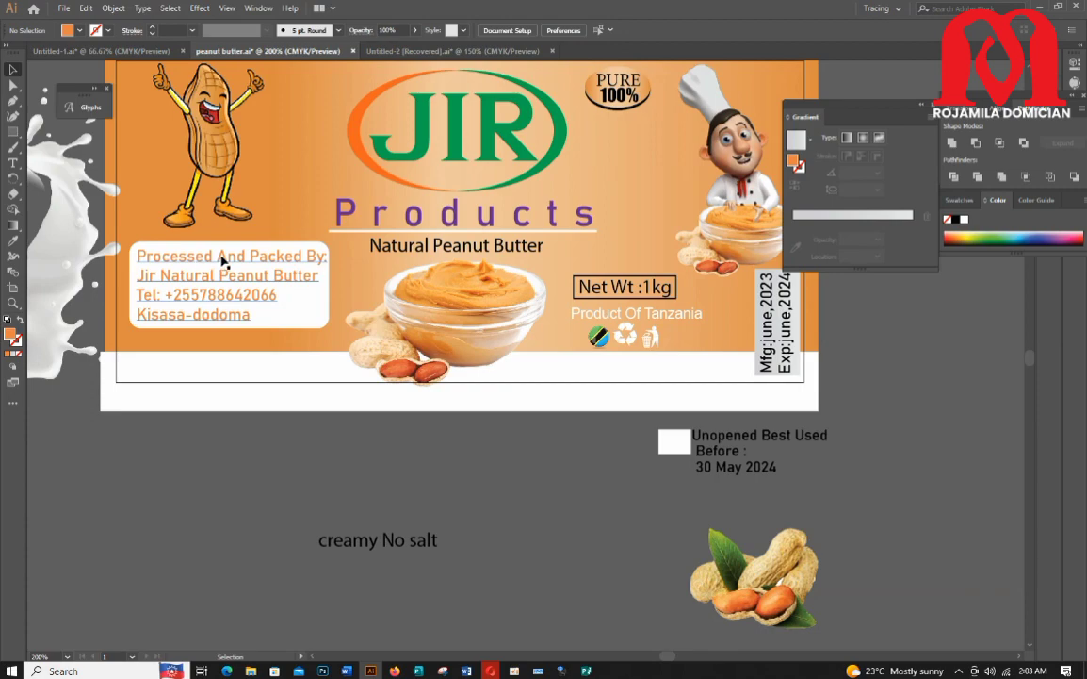
pyautogui.scroll(1, 185, 292)
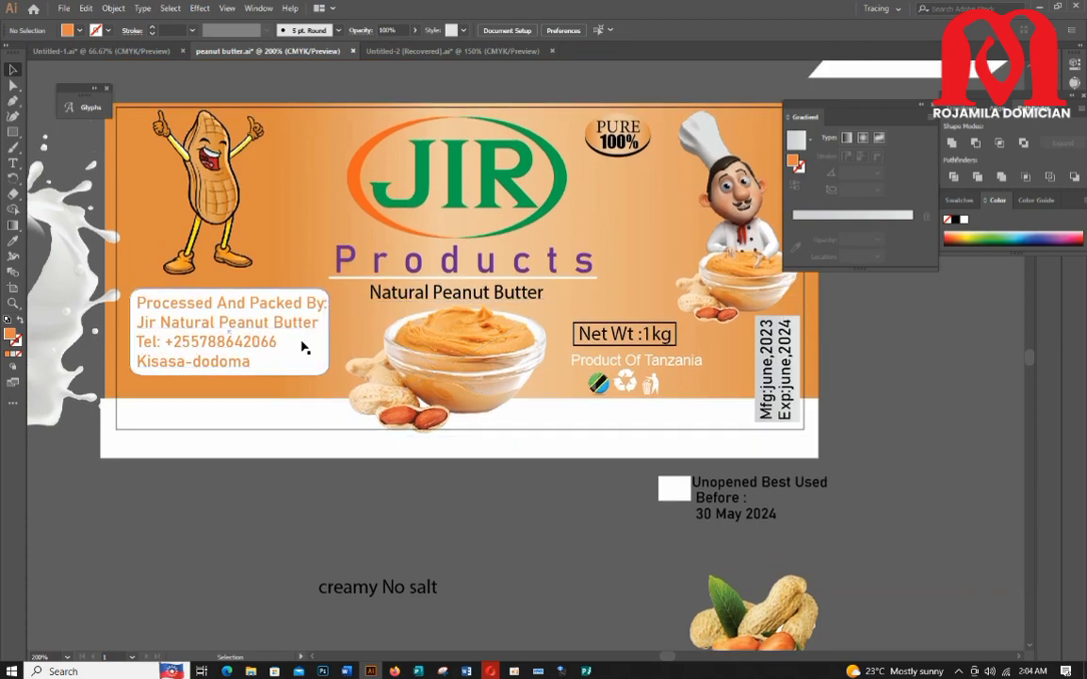
pyautogui.click(403, 294)
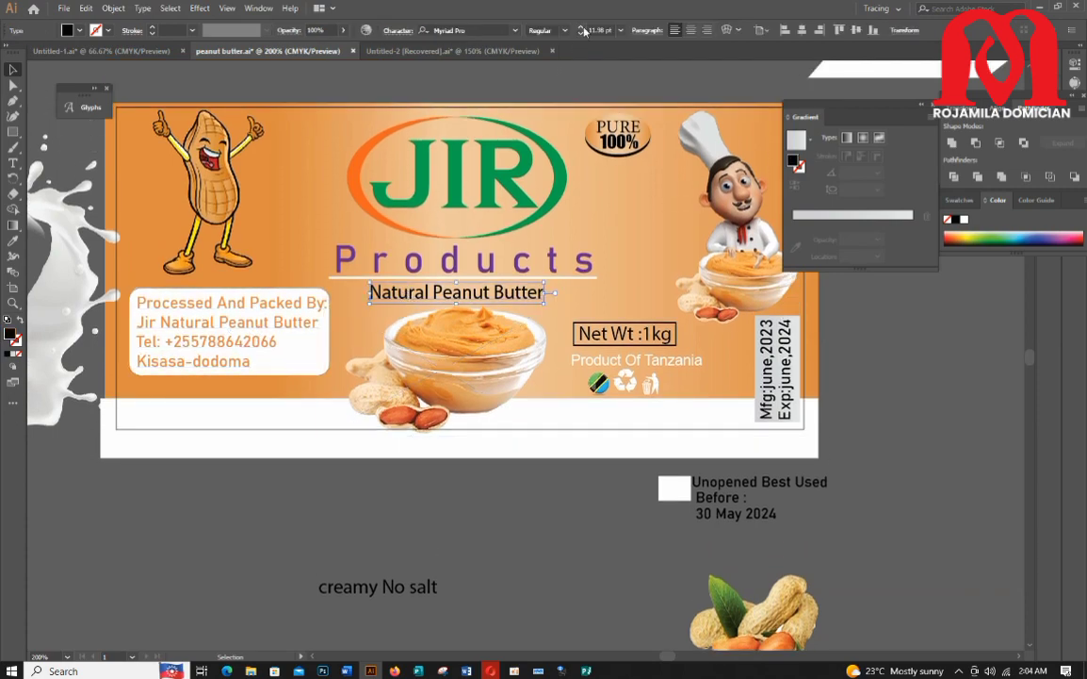
pyautogui.doubleClick(10, 335)
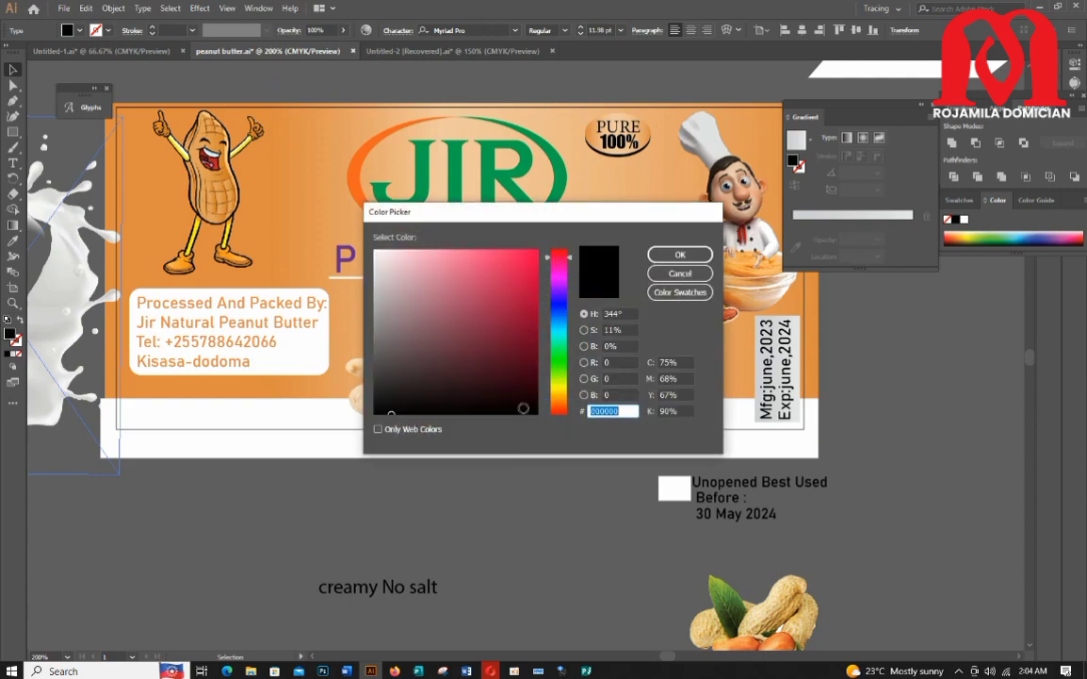
pyautogui.click(685, 256)
# Step: Move the loose peanuts image a little to the left below the label
pyautogui.scroll(-2, 578, 522)
pyautogui.moveTo(751, 547); pyautogui.dragTo(630, 555)
pyautogui.scroll(1, 630, 555)
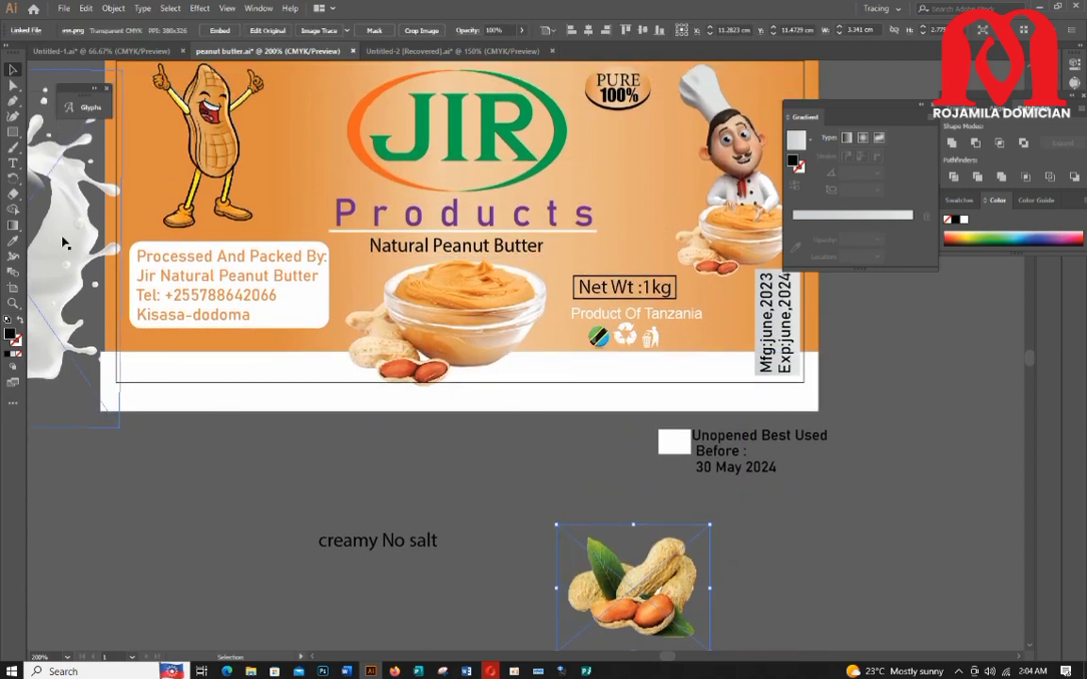
# Step: Move the milk splash image under the label and turn it to lie horizontally
pyautogui.moveTo(63, 242); pyautogui.dragTo(305, 450)
pyautogui.moveTo(287, 592); pyautogui.dragTo(94, 400)
pyautogui.rightClick(314, 454)
pyautogui.moveTo(378, 597)
pyautogui.click(509, 594)
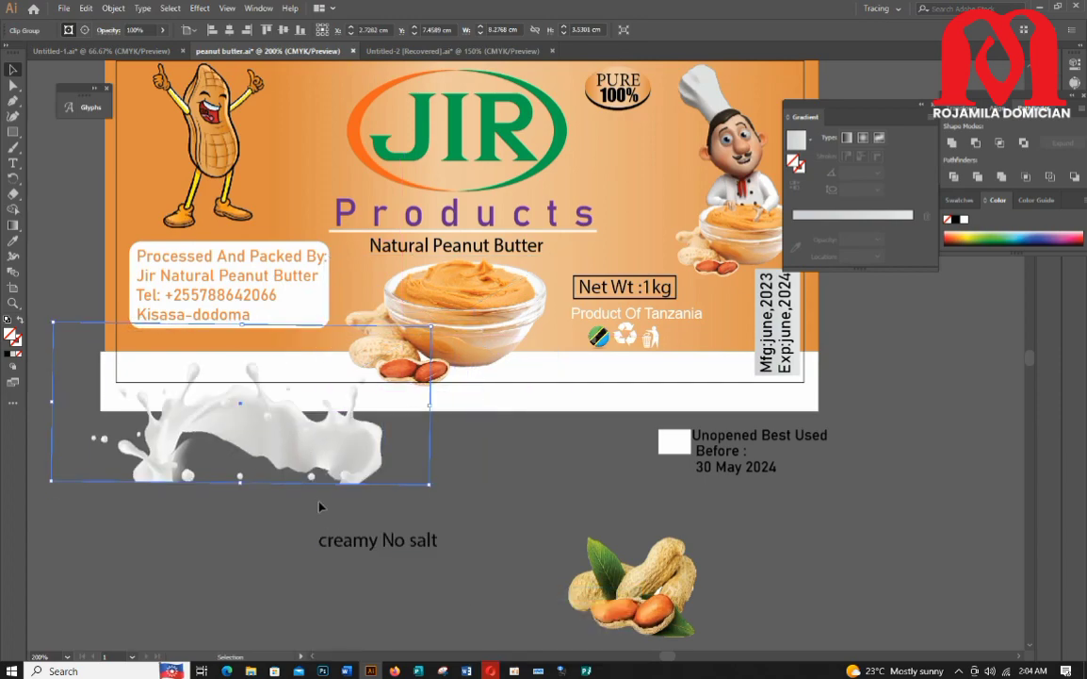
# Step: Duplicate the milk splash along the label's bottom edge and group the splash copies together
pyautogui.moveTo(304, 466); pyautogui.dragTo(774, 405)
pyautogui.click(236, 478)
pyautogui.click(163, 435)
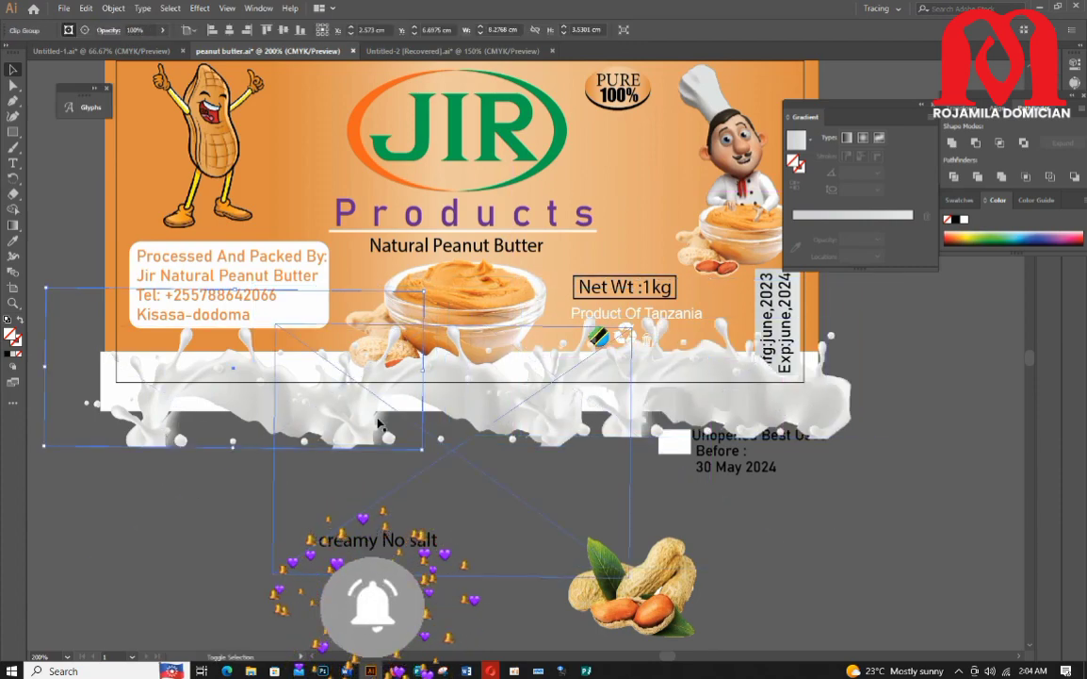
pyautogui.keyDown('shift'); pyautogui.click(379, 423); pyautogui.keyUp('shift')
pyautogui.keyDown('shift'); pyautogui.click(668, 392); pyautogui.keyUp('shift')
pyautogui.rightClick(441, 434)
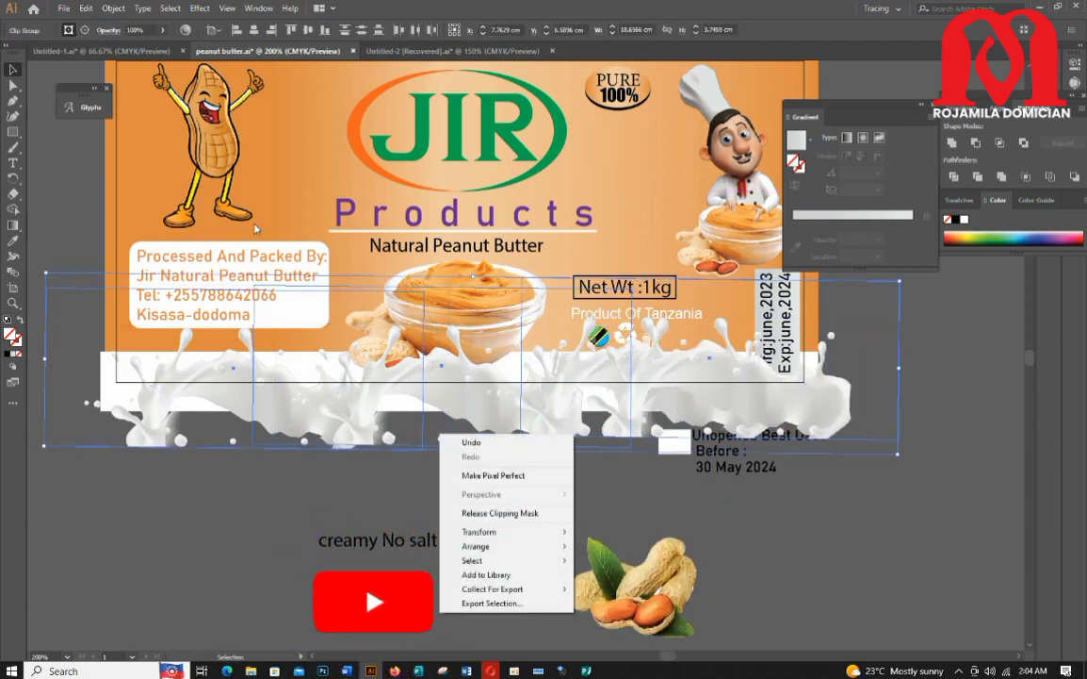
pyautogui.click(114, 8)
pyautogui.click(134, 57)
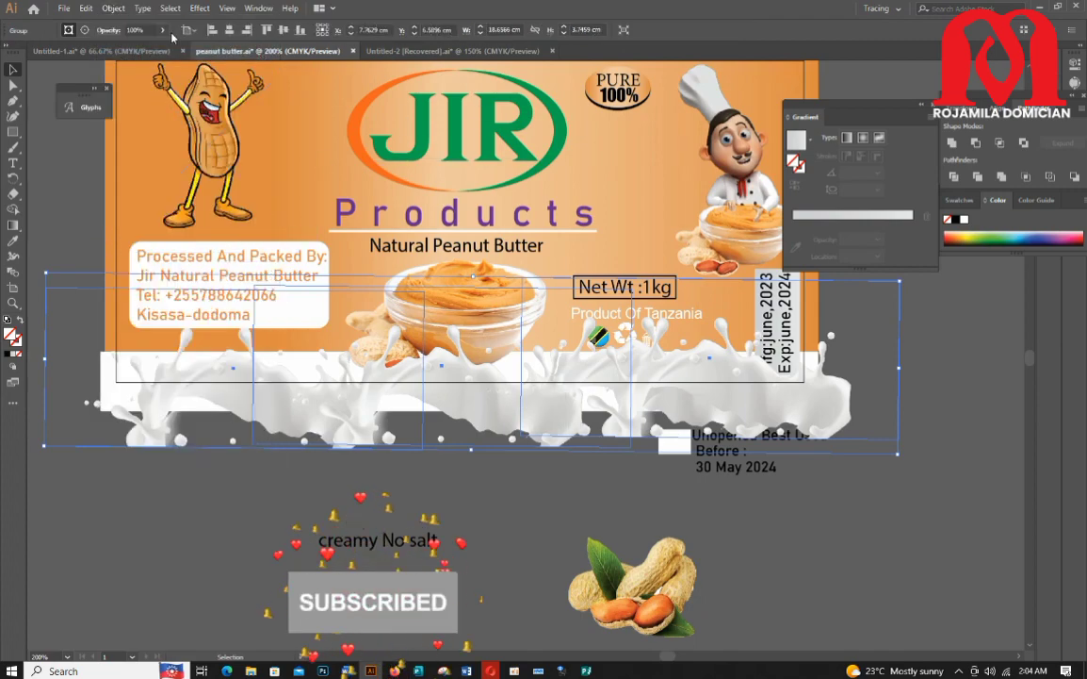
pyautogui.click(163, 30)
pyautogui.moveTo(160, 47)
pyautogui.mouseDown()
pyautogui.moveTo(127, 49)
pyautogui.moveTo(168, 50)
pyautogui.mouseUp()
pyautogui.click(198, 541)
# Step: Bring the peanut butter bowl image in front of the milk splash
pyautogui.scroll(1, 485, 436)
pyautogui.click(466, 333)
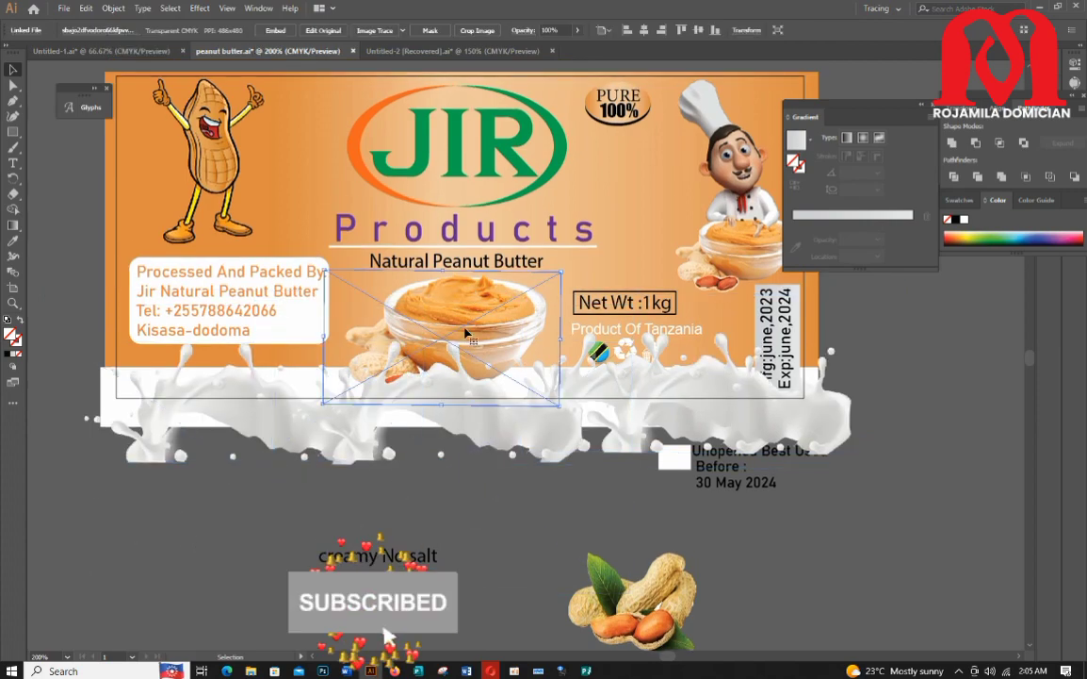
pyautogui.rightClick(466, 332)
pyautogui.click(640, 434)
pyautogui.click(609, 482)
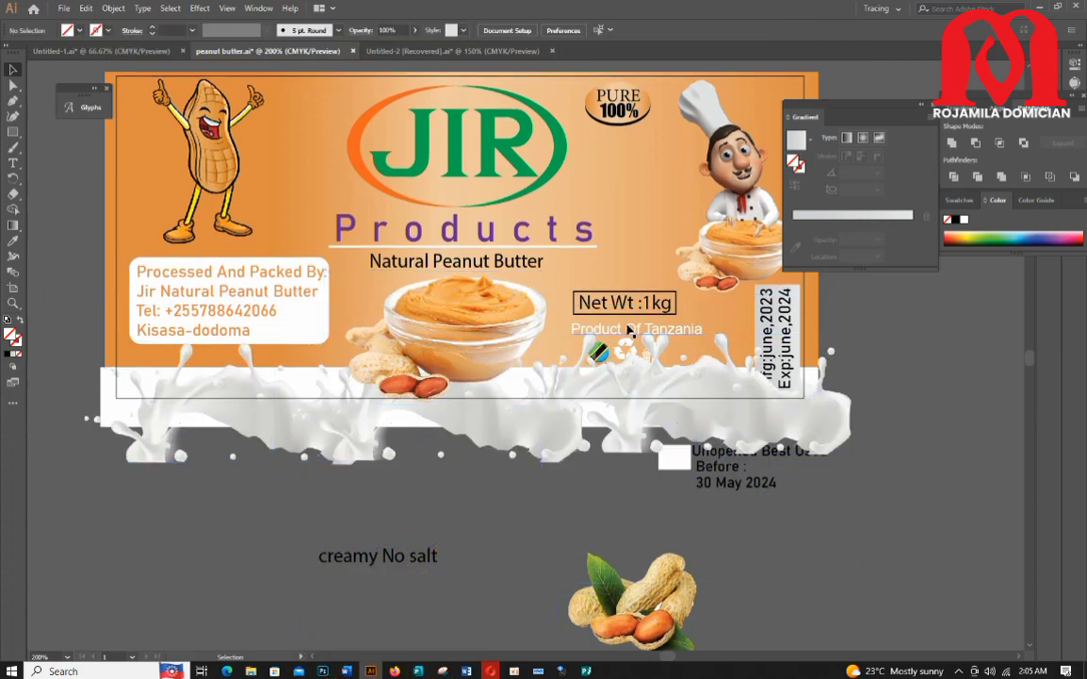
# Step: Bring the grey date box rectangle to the front and lock it
pyautogui.moveTo(629, 308); pyautogui.dragTo(628, 309)
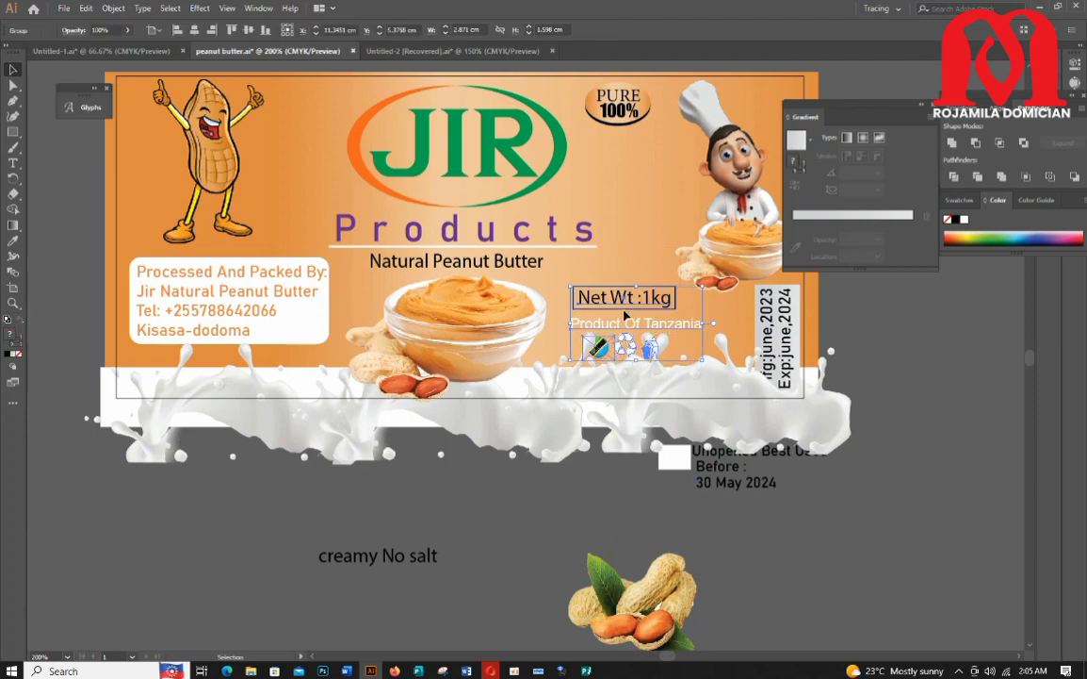
pyautogui.click(684, 437)
pyautogui.click(651, 417)
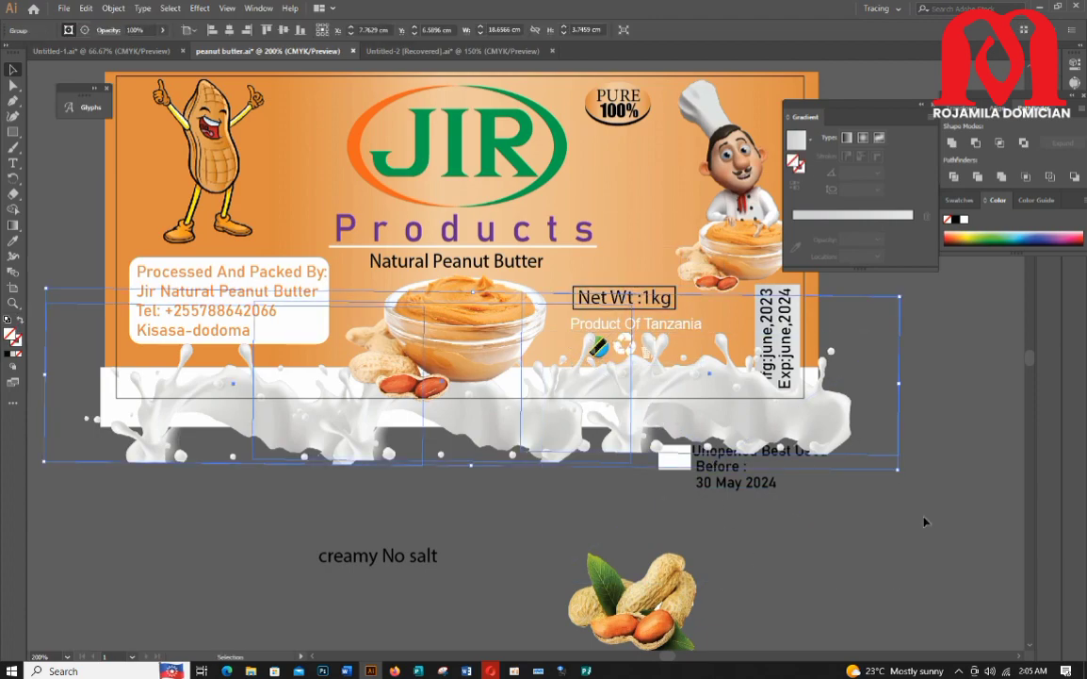
pyautogui.click(782, 305)
pyautogui.scroll(4, 782, 305)
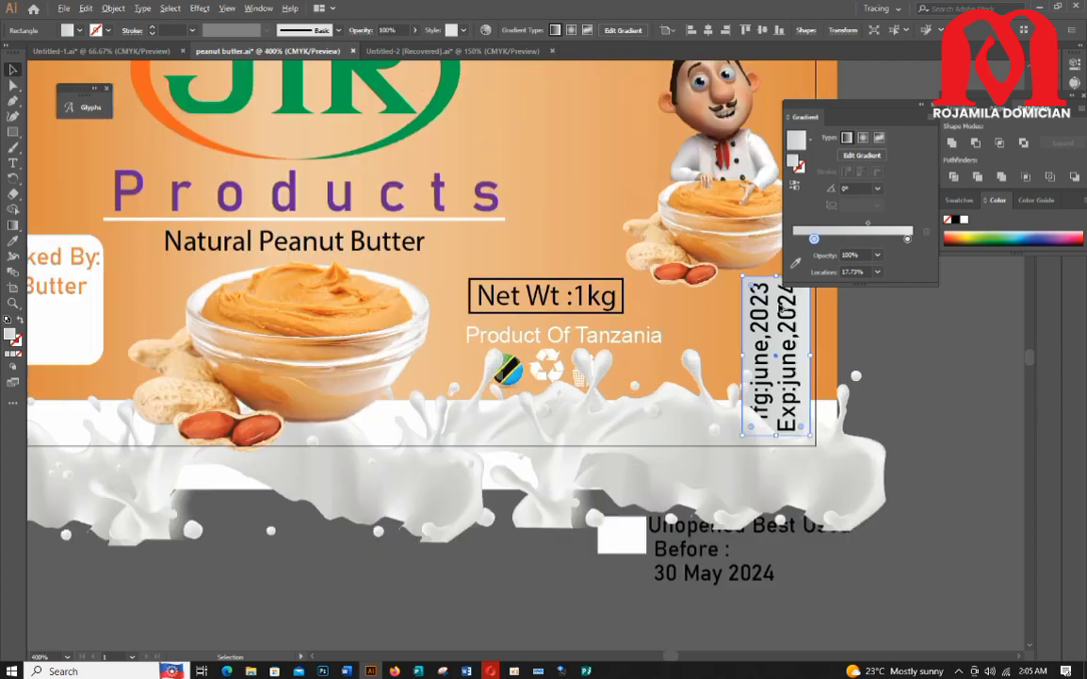
pyautogui.rightClick(743, 405)
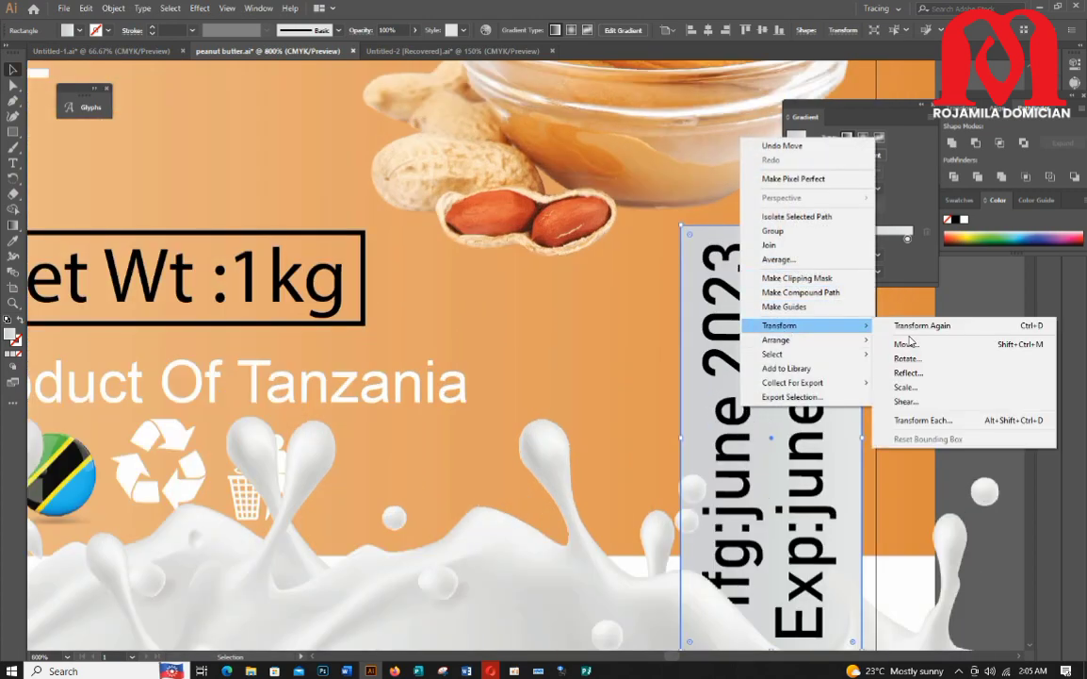
pyautogui.click(912, 340)
pyautogui.hotkey('ctrl', 'z')
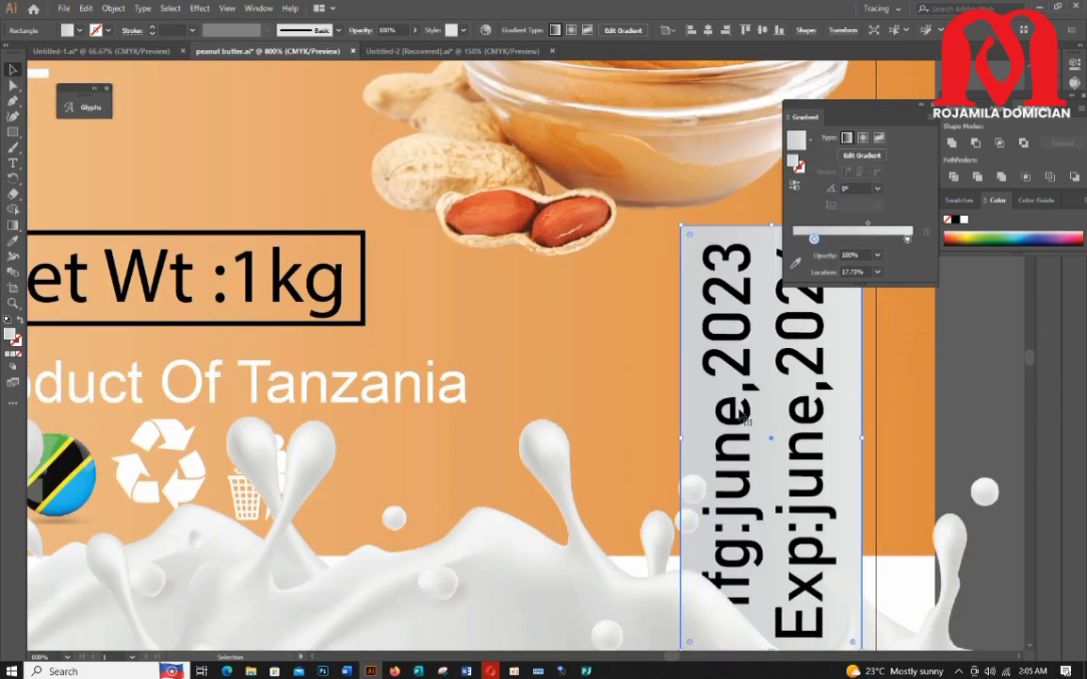
pyautogui.click(114, 9)
pyautogui.click(994, 356)
pyautogui.click(922, 373)
pyautogui.hotkey('ctrl', '2')
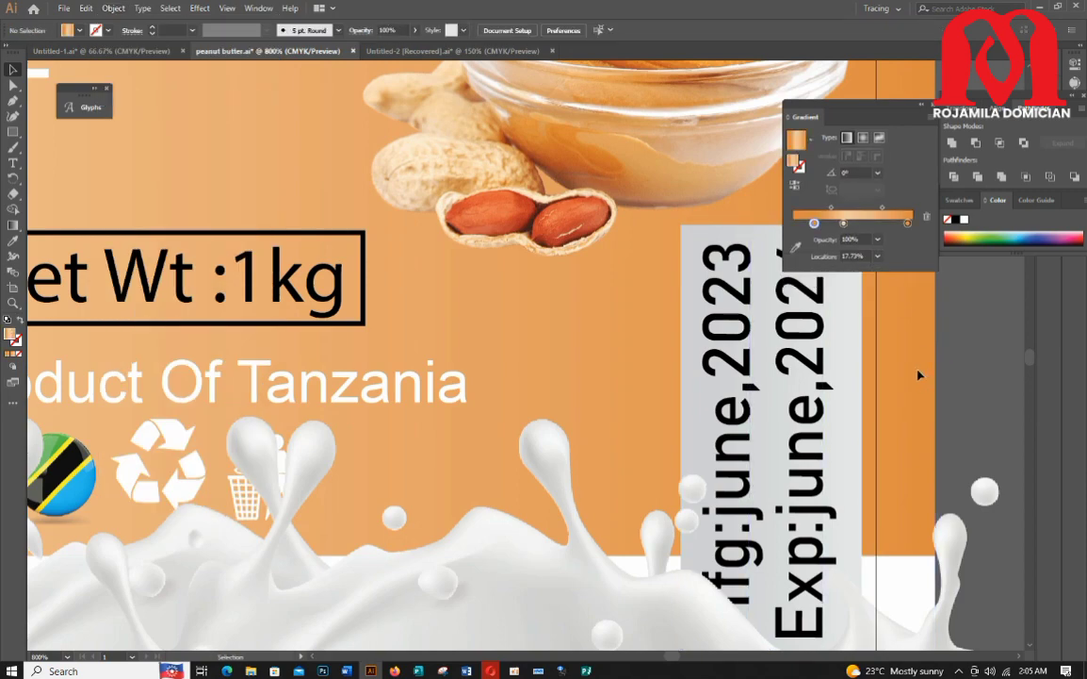
# Step: Bring the Mfg and Exp date text group to the front over the milk splash
pyautogui.click(709, 419)
pyautogui.keyDown('shift'); pyautogui.click(688, 416); pyautogui.keyUp('shift')
pyautogui.rightClick(688, 414)
pyautogui.click(721, 493)
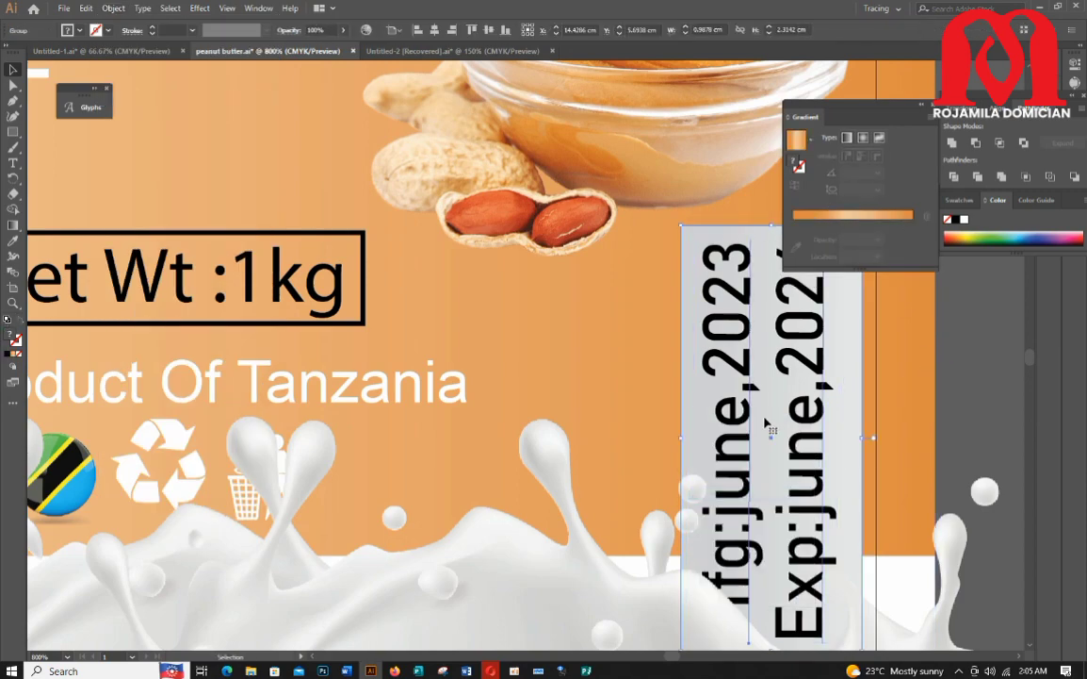
pyautogui.rightClick(752, 418)
pyautogui.moveTo(786, 559)
pyautogui.click(923, 563)
pyautogui.scroll(-2, 861, 503)
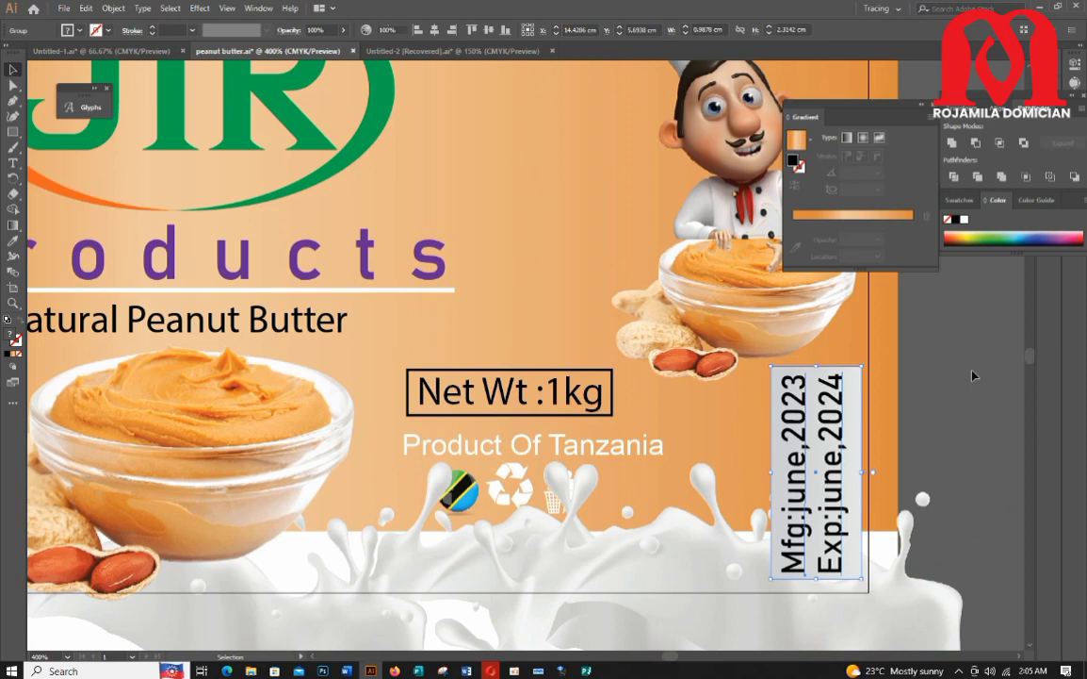
pyautogui.click(973, 375)
pyautogui.scroll(-2, 974, 374)
pyautogui.scroll(-4, 602, 473)
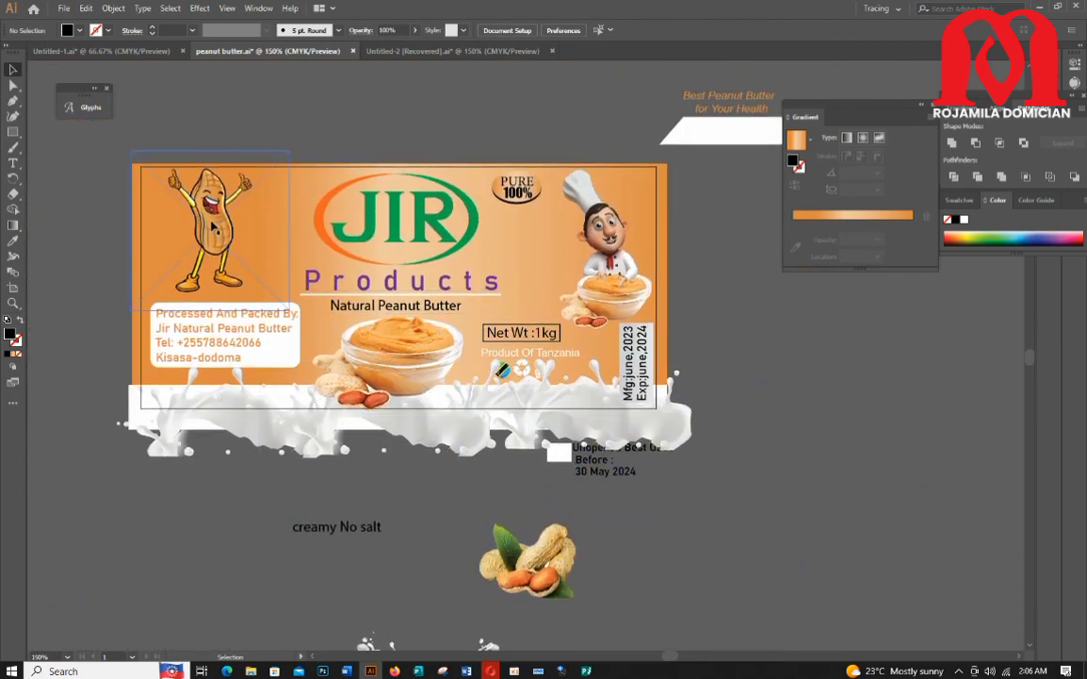
pyautogui.click(214, 226)
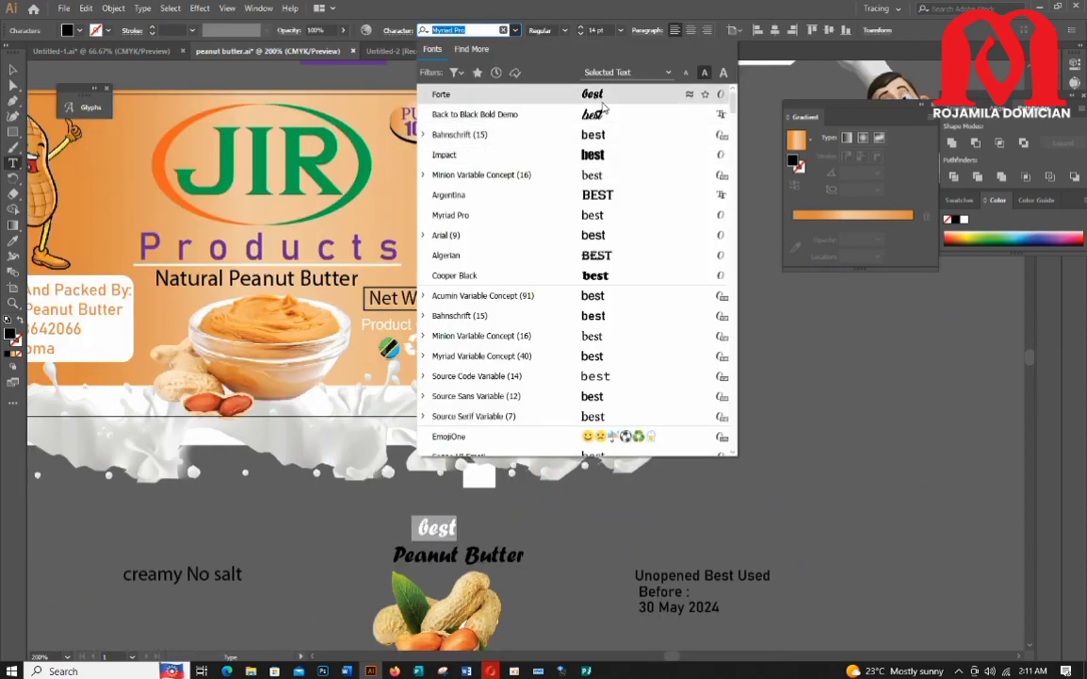
pyautogui.click(602, 99)
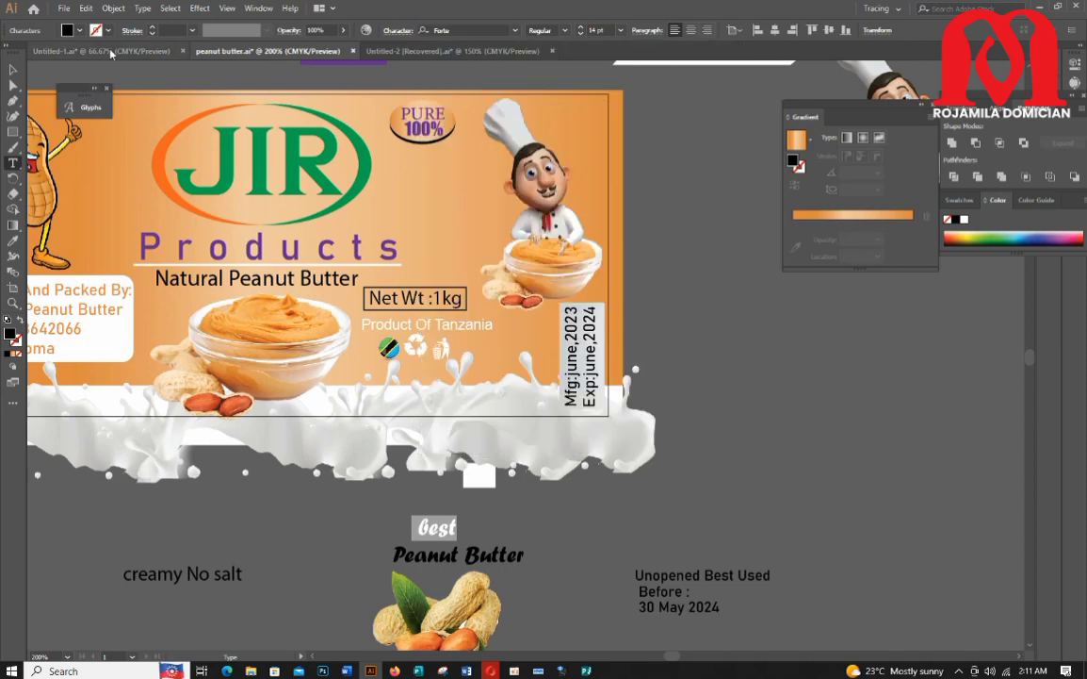
# Step: Tighten the line spacing of the Best Peanut Butter text in the character settings
pyautogui.click(142, 8)
pyautogui.moveTo(235, 207)
pyautogui.click(357, 237)
pyautogui.press('Escape')
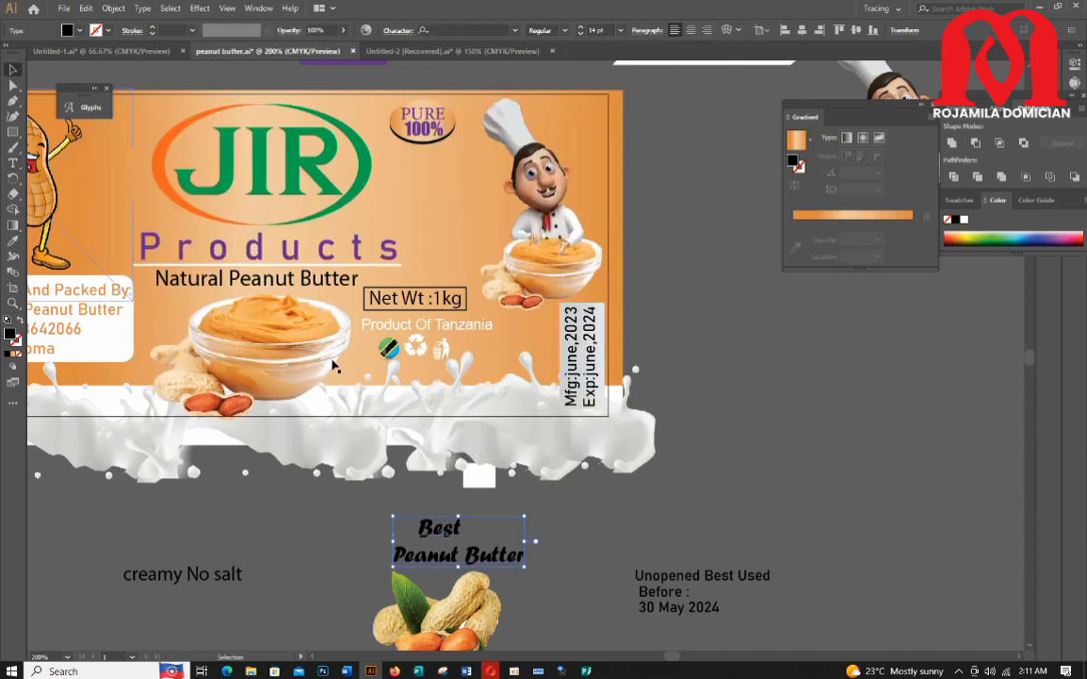
pyautogui.click(397, 30)
pyautogui.click(364, 93)
pyautogui.click(364, 93)
pyautogui.click(364, 92)
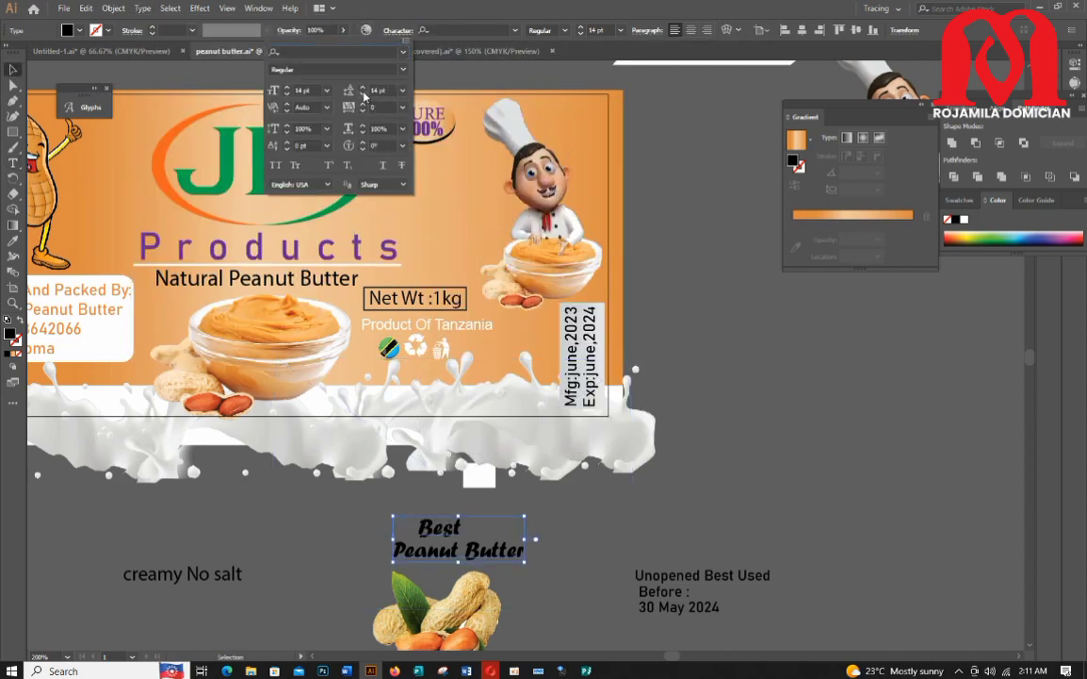
pyautogui.click(363, 93)
pyautogui.click(579, 596)
pyautogui.scroll(-4, 499, 556)
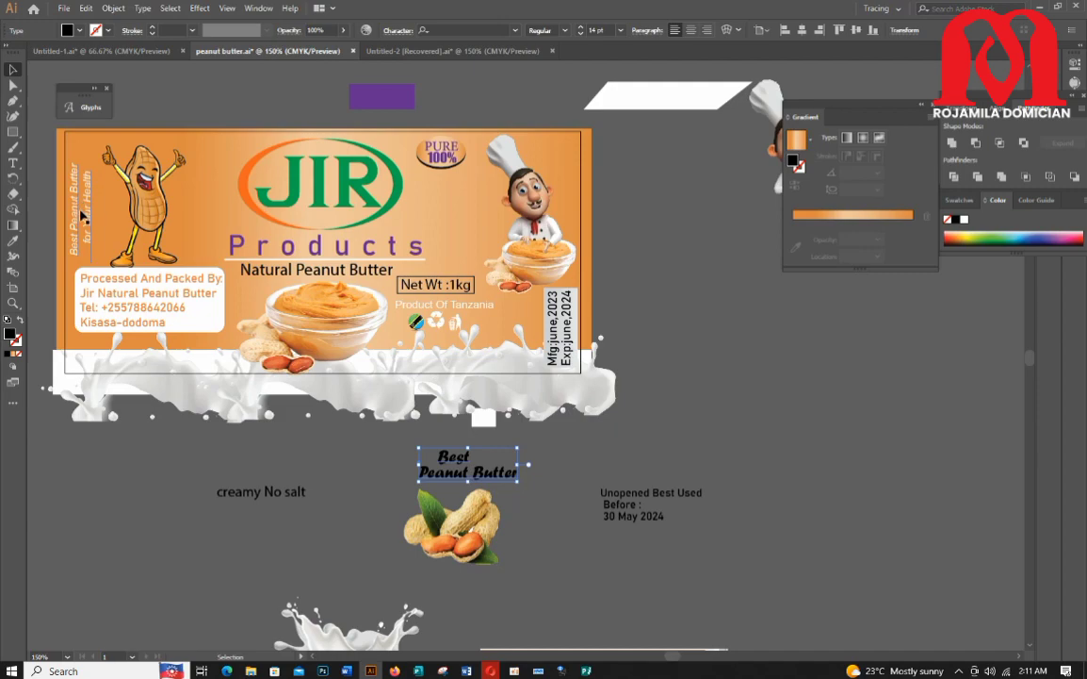
# Step: Move the vertical slogan off the label and place the Best Peanut Butter text vertically beside the mascot
pyautogui.moveTo(82, 217); pyautogui.dragTo(112, 603)
pyautogui.moveTo(507, 460)
pyautogui.mouseDown()
pyautogui.moveTo(188, 283)
pyautogui.moveTo(141, 218)
pyautogui.moveTo(133, 144)
pyautogui.mouseUp()
pyautogui.moveTo(117, 206); pyautogui.dragTo(101, 190)
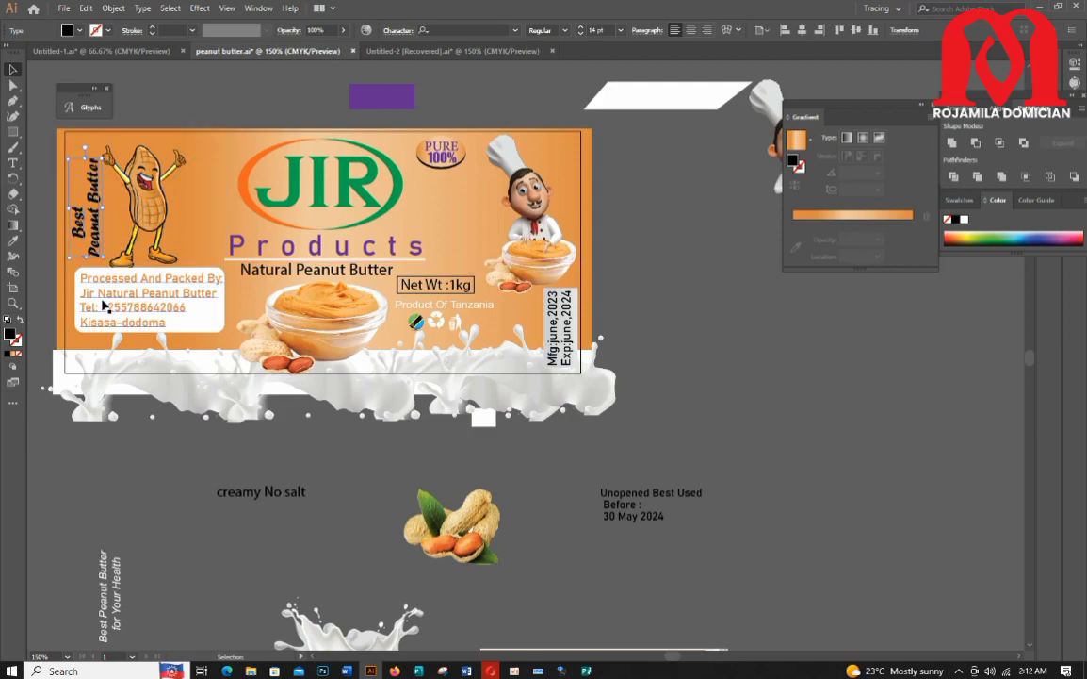
# Step: Colour the Best Peanut Butter text white by sampling a white shape with the Eyedropper
pyautogui.press('i')
pyautogui.click(643, 96)
pyautogui.click(13, 70)
pyautogui.scroll(2, 151, 293)
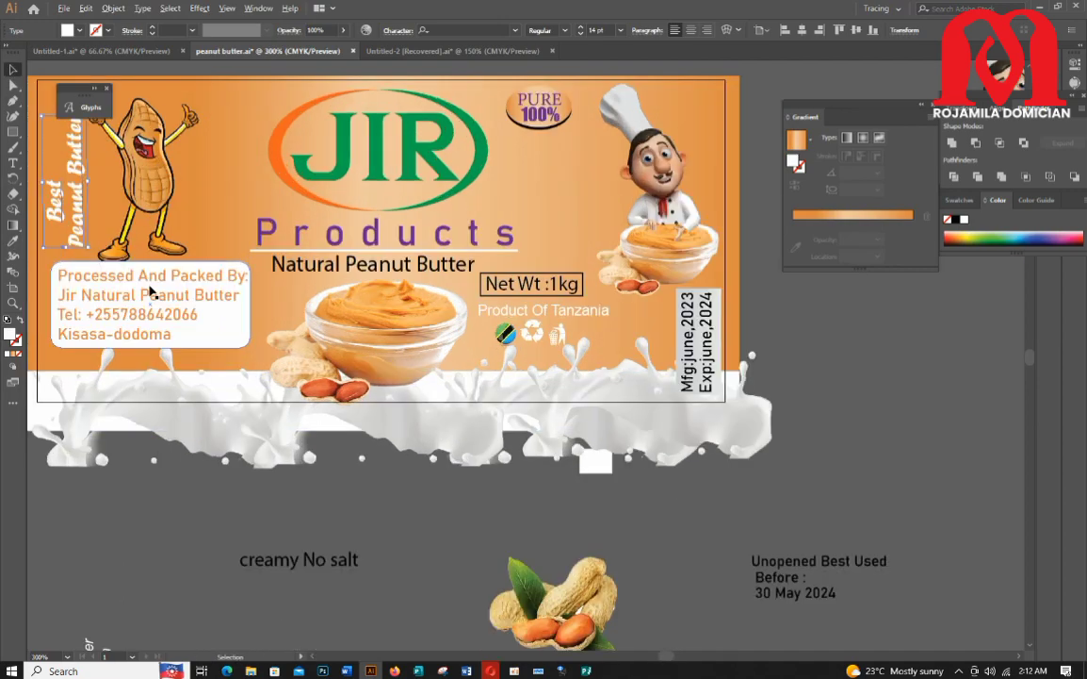
# Step: Nudge the Best Peanut Butter text into place beside the peanut mascot
pyautogui.moveTo(665, 659); pyautogui.dragTo(658, 659)
pyautogui.scroll(7, 279, 379)
pyautogui.moveTo(305, 376); pyautogui.dragTo(299, 372)
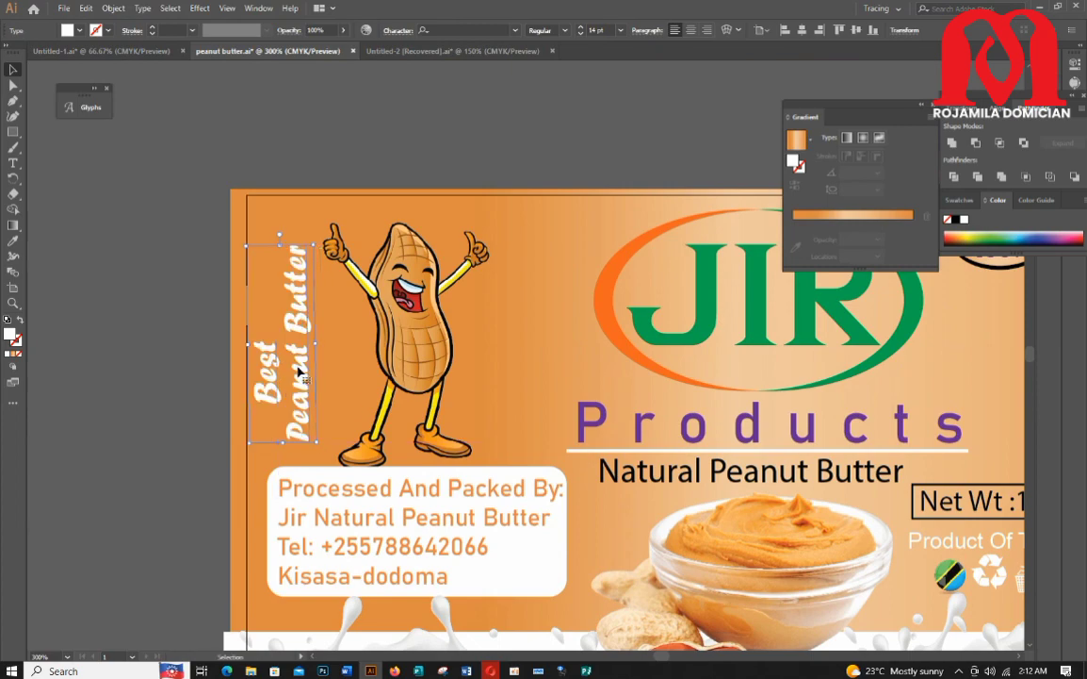
pyautogui.click(179, 300)
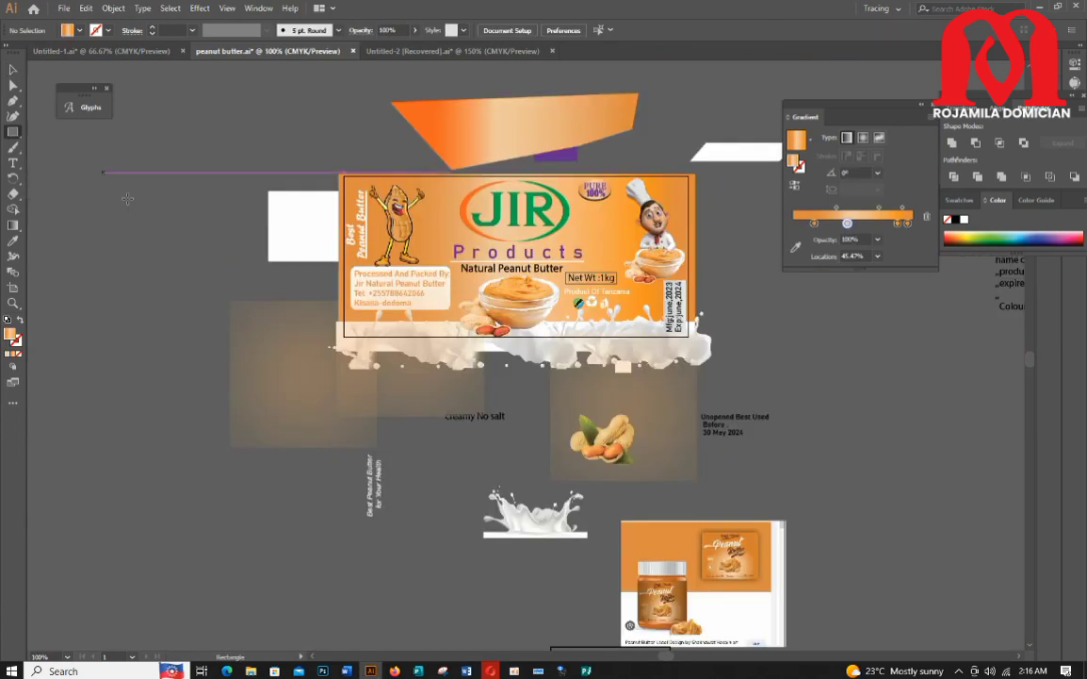
# Step: Draw a rectangle 15 cm wide and 7 cm high with the Rectangle tool
pyautogui.click(543, 333)
pyautogui.write('15')
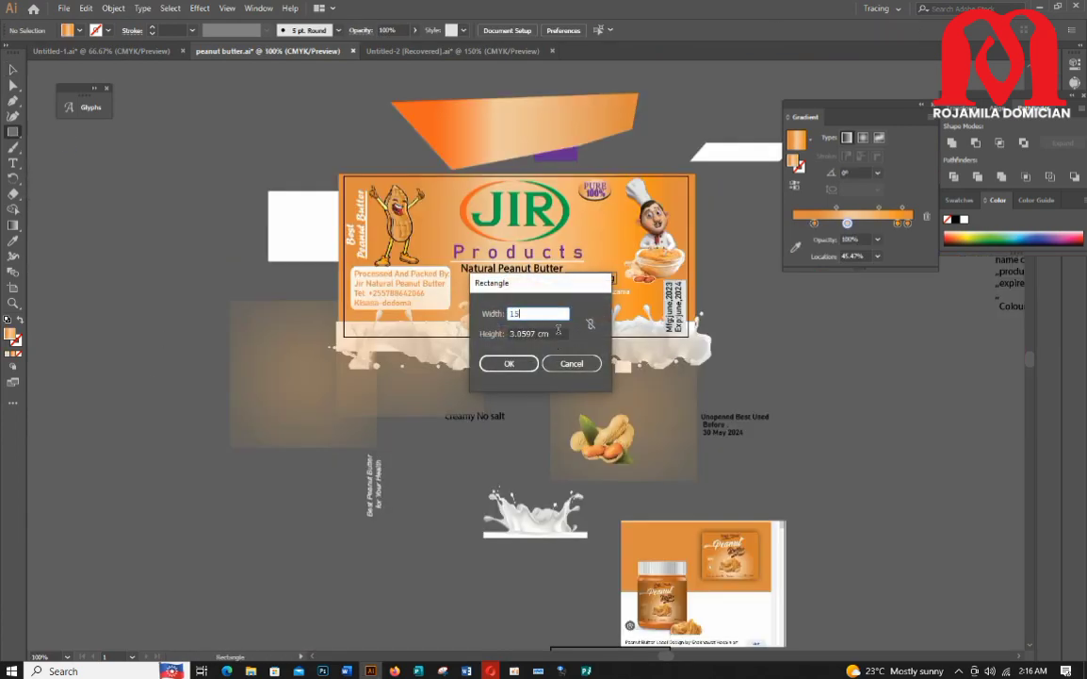
pyautogui.press('Tab')
pyautogui.write('7')
pyautogui.click(510, 365)
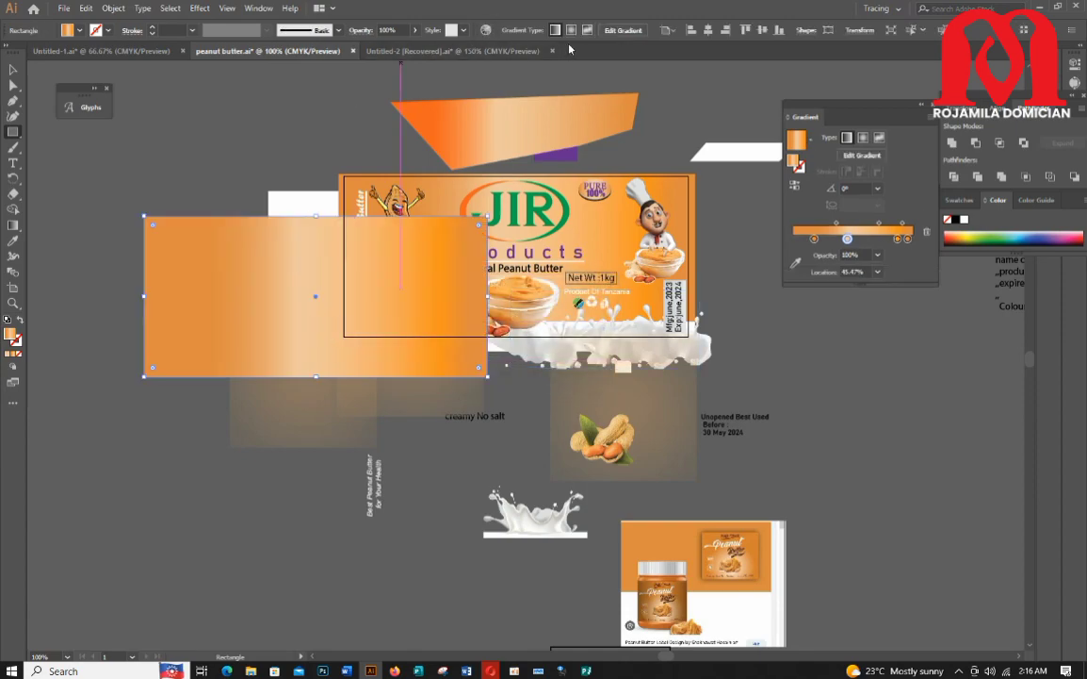
pyautogui.click(709, 31)
pyautogui.click(745, 30)
# Step: Select all the label artwork and make a clipping mask with the 15 × 7 cm rectangle
pyautogui.hotkey('ctrl', 'a')
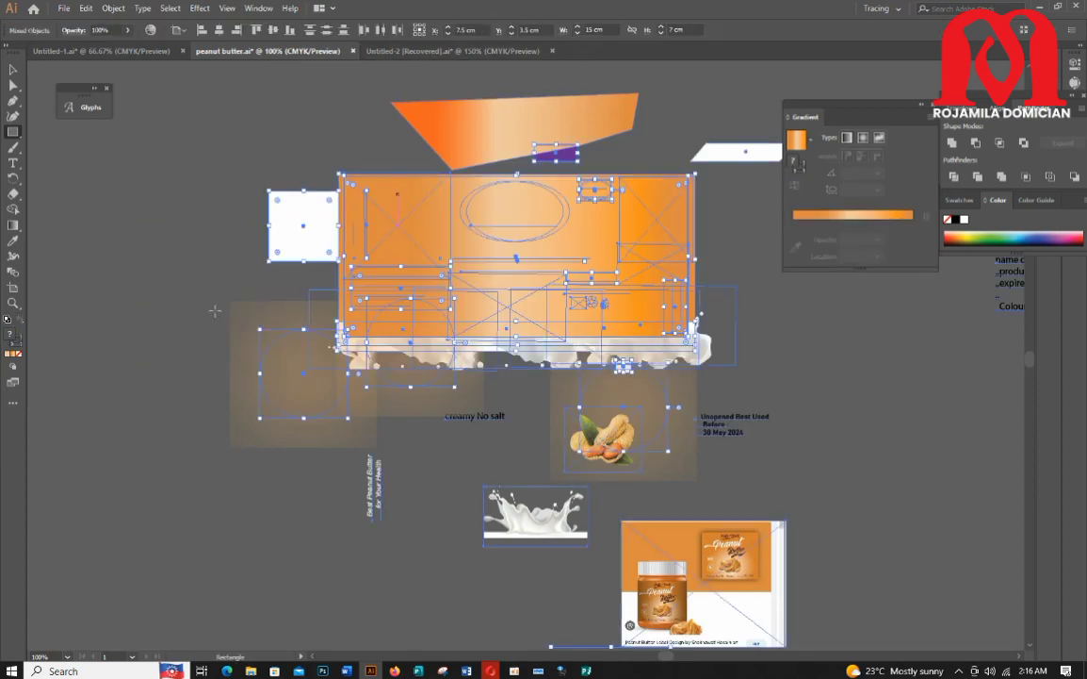
pyautogui.click(113, 8)
pyautogui.click(118, 70)
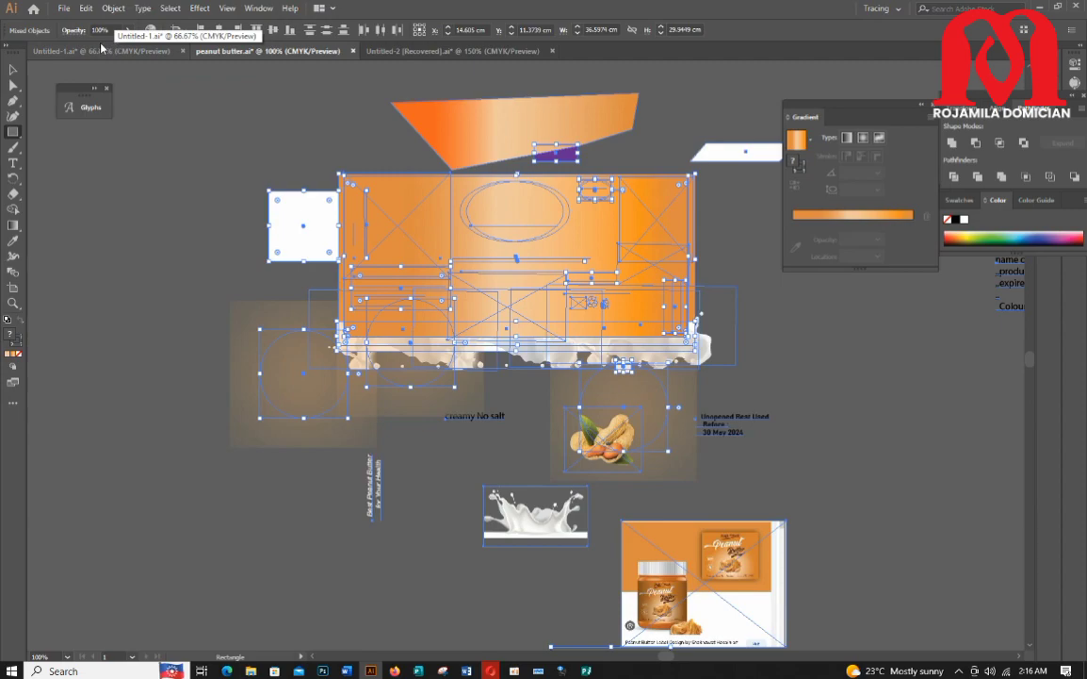
pyautogui.click(111, 8)
pyautogui.click(308, 106)
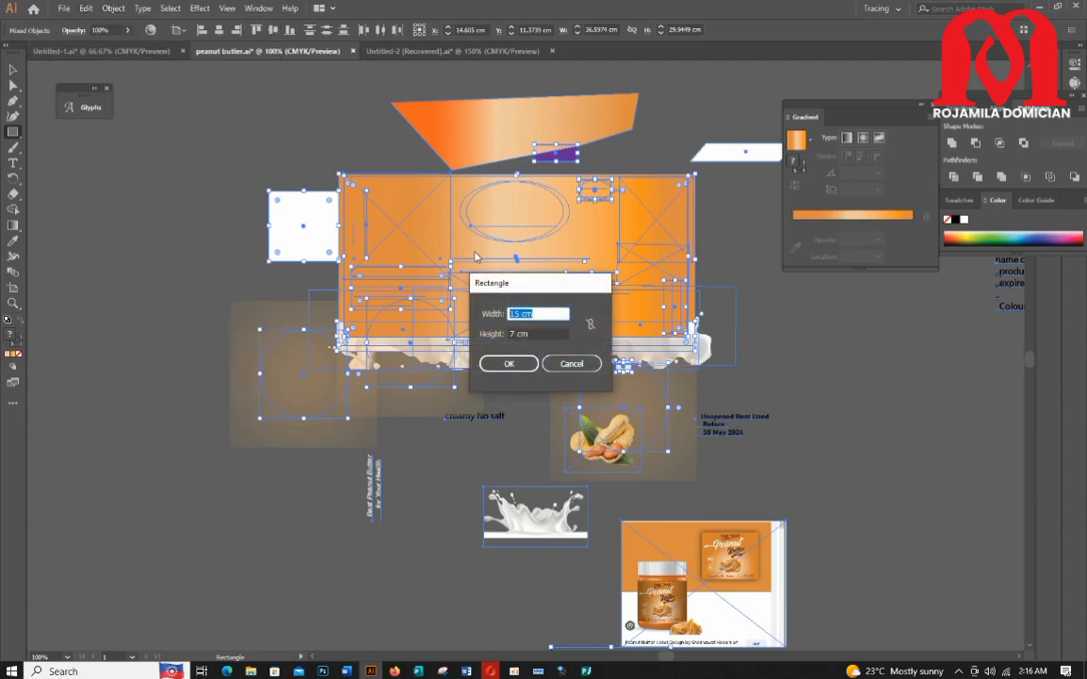
pyautogui.click(571, 362)
pyautogui.rightClick(483, 292)
pyautogui.click(537, 388)
pyautogui.click(297, 375)
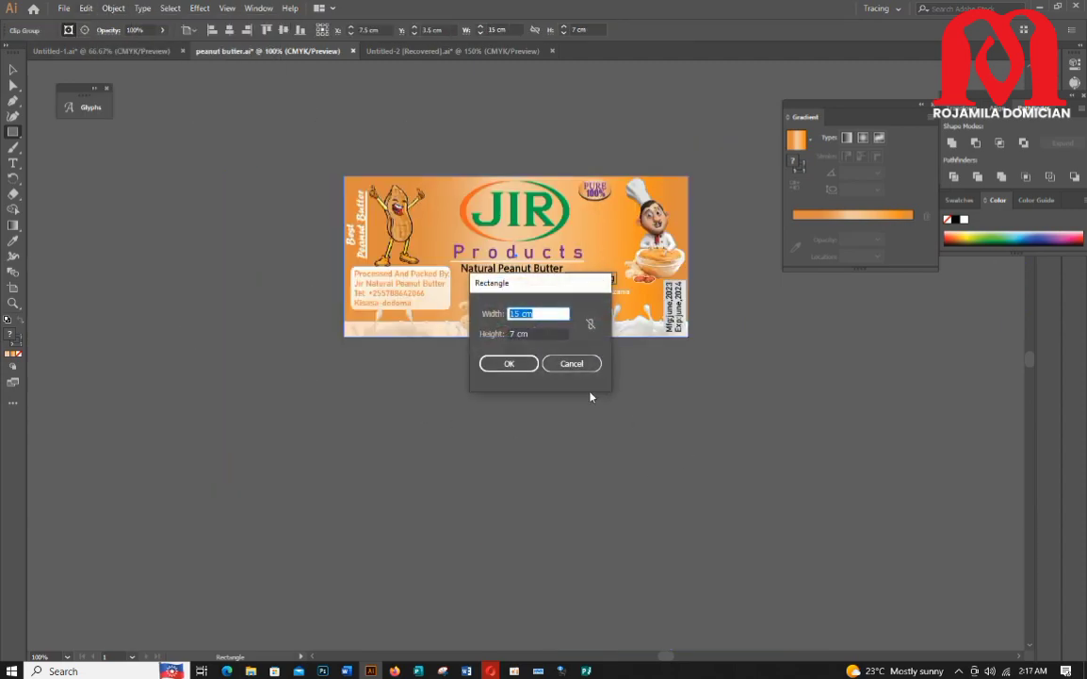
pyautogui.click(571, 364)
# Step: Zoom in to review the clipped label
pyautogui.click(13, 69)
pyautogui.scroll(6, 583, 355)
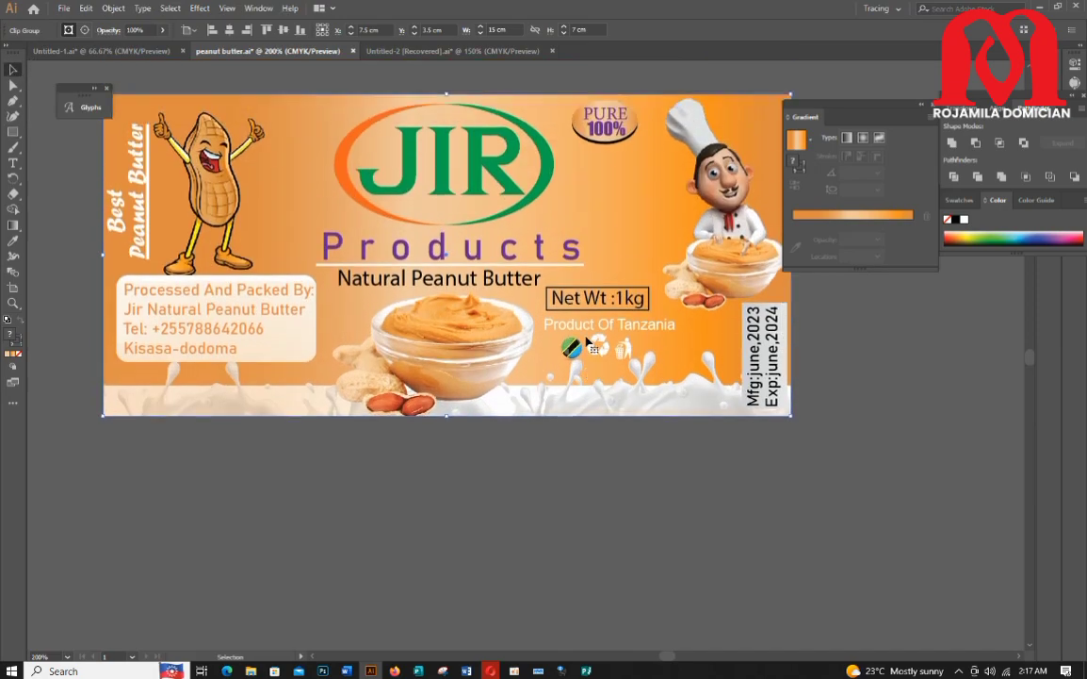
pyautogui.click(615, 141)
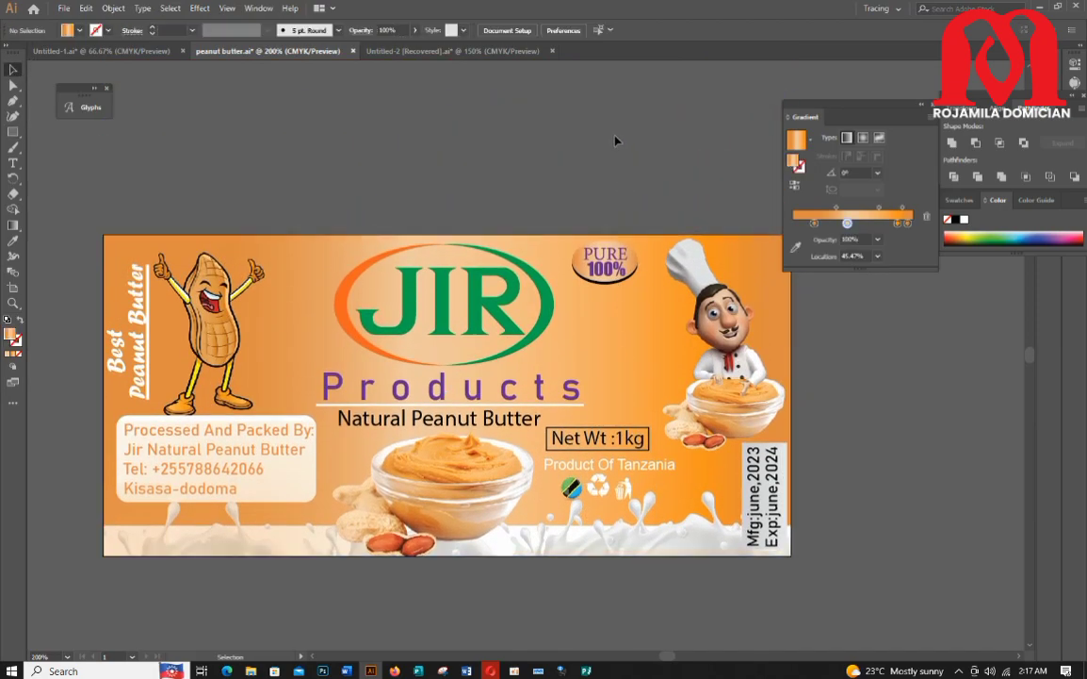
pyautogui.doubleClick(224, 472)
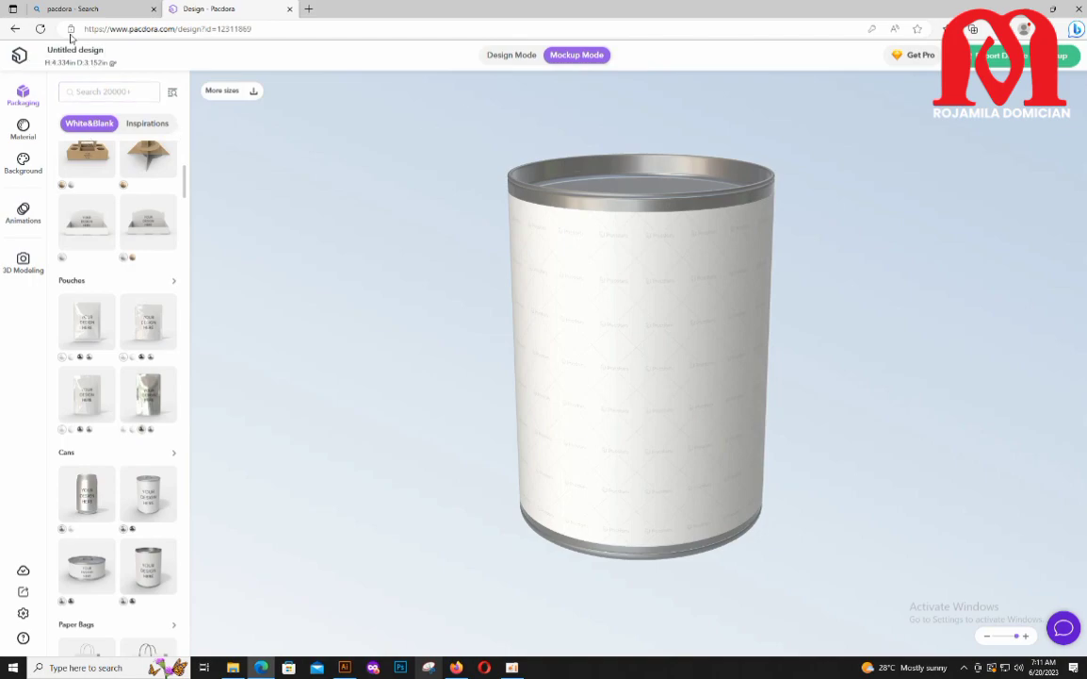
# Step: Switch to Pacdora design mode, place the uploaded JIR label on the can template and stretch it to 230 mm wide
pyautogui.click(498, 55)
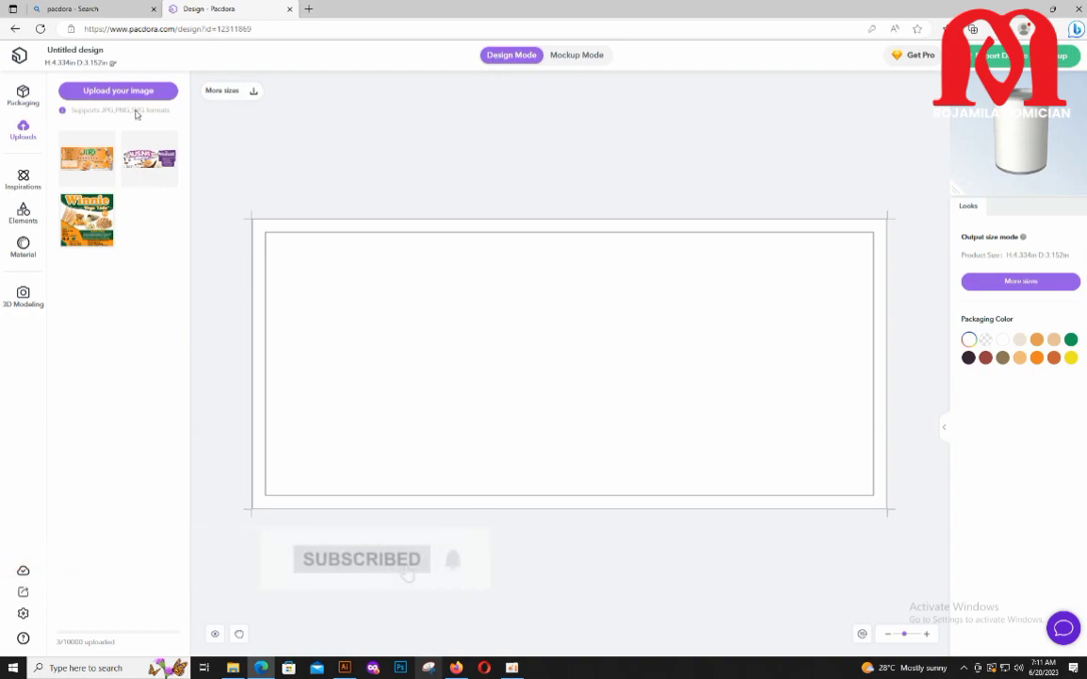
pyautogui.click(85, 173)
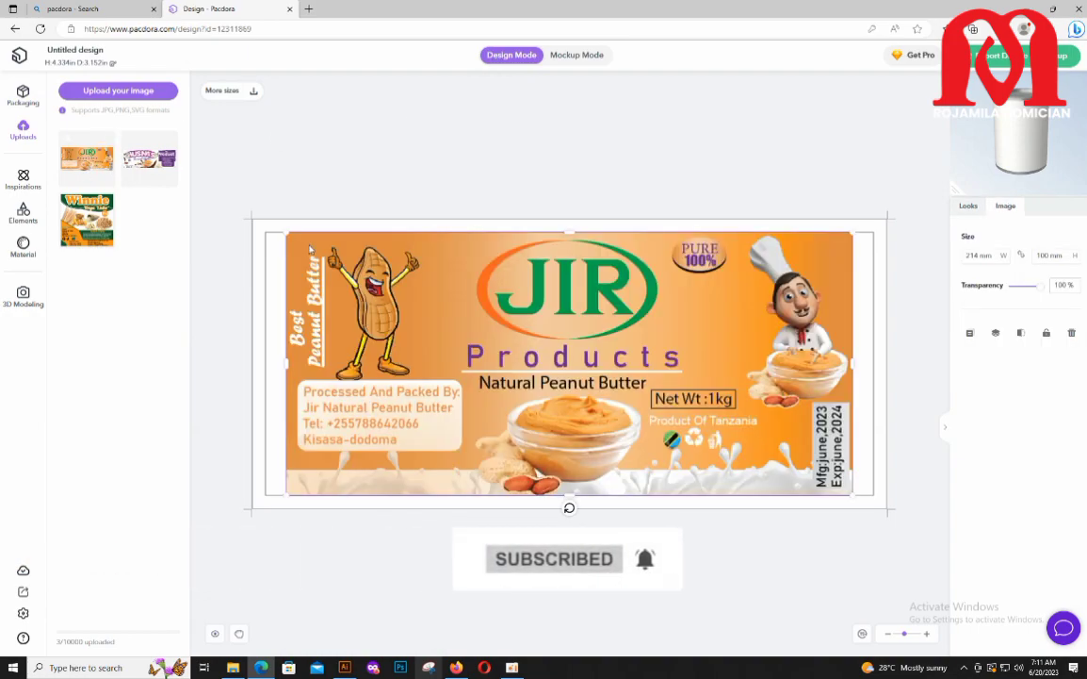
pyautogui.moveTo(463, 330); pyautogui.dragTo(443, 329)
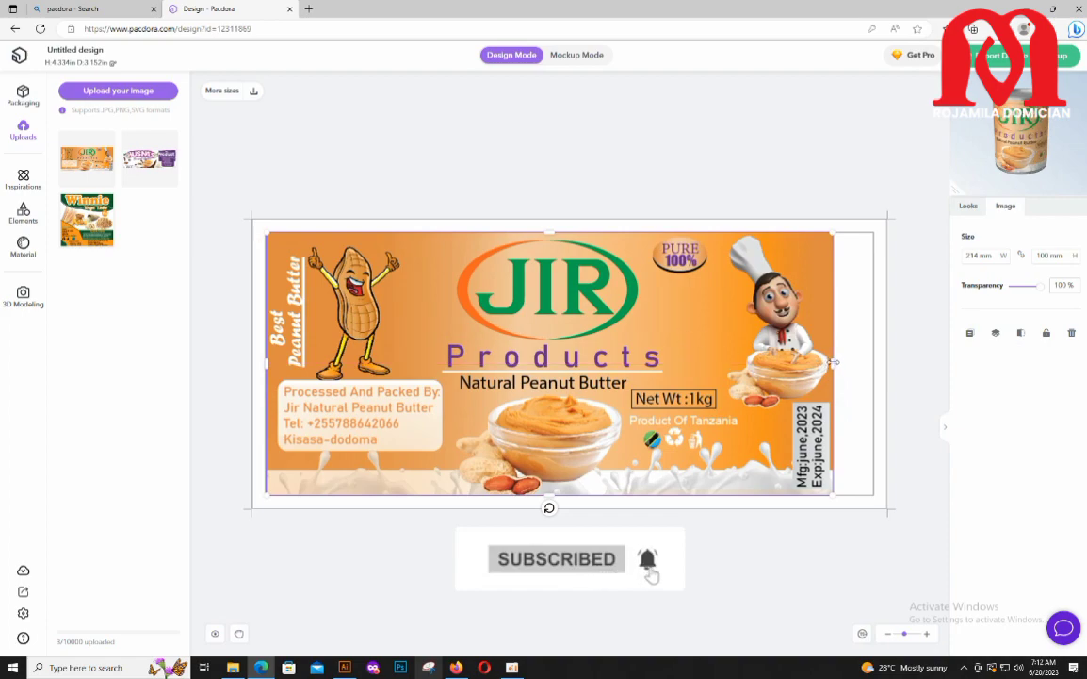
pyautogui.moveTo(833, 361); pyautogui.dragTo(877, 363)
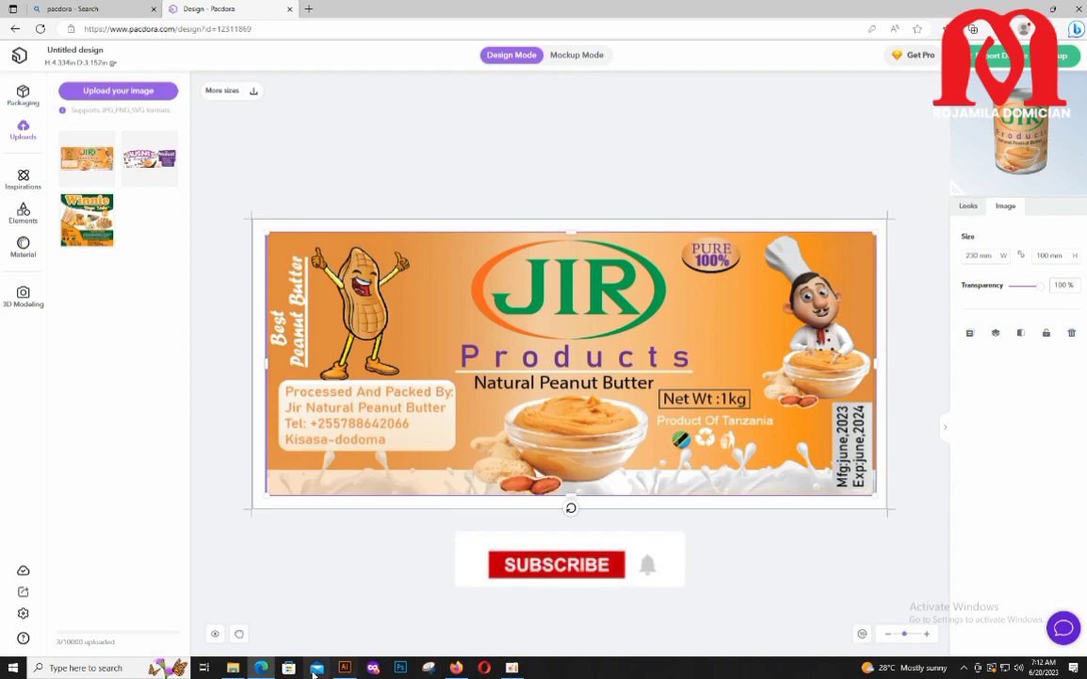
# Step: Preview the labelled can in mockup mode, rotating it to view all sides
pyautogui.click(577, 54)
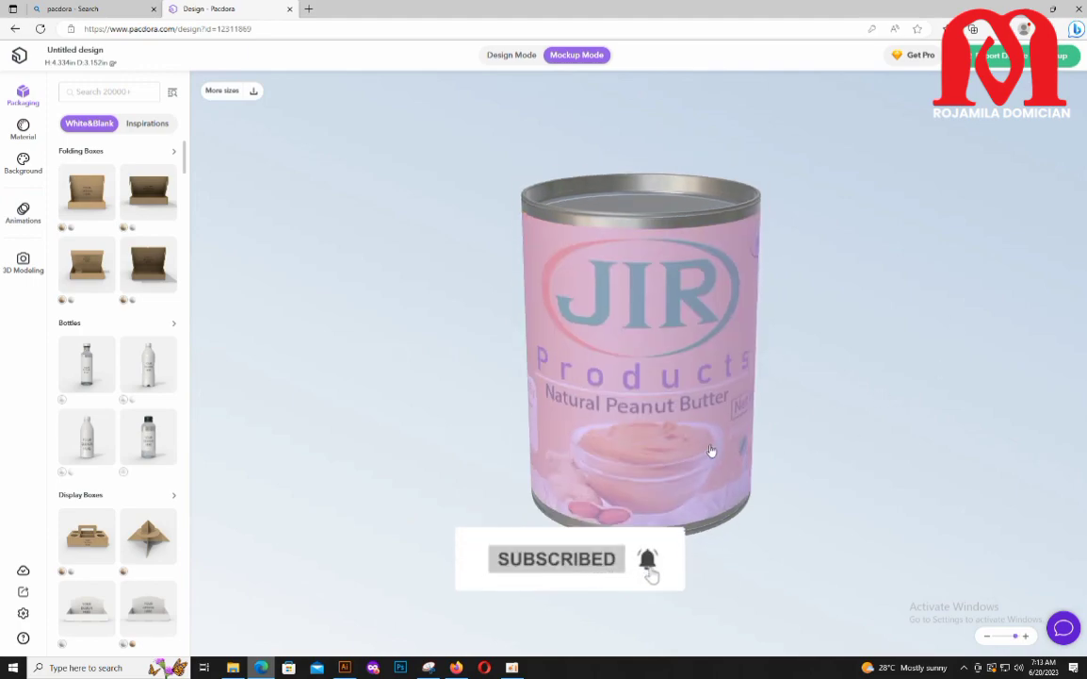
pyautogui.moveTo(716, 445); pyautogui.dragTo(509, 418)
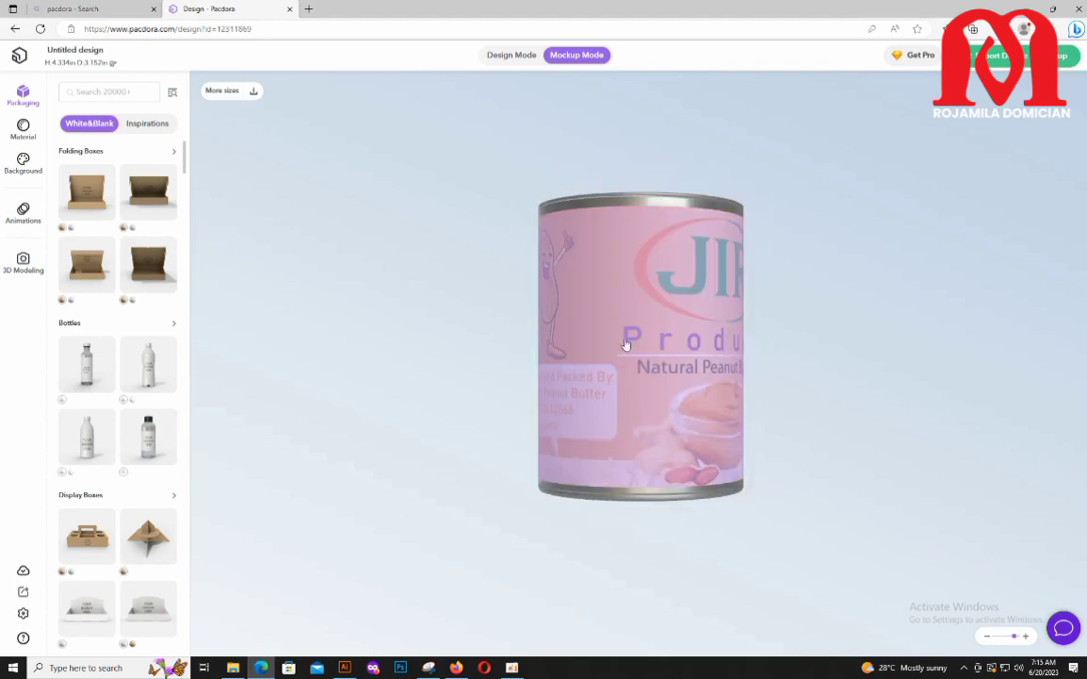
pyautogui.scroll(-2, 106, 372)
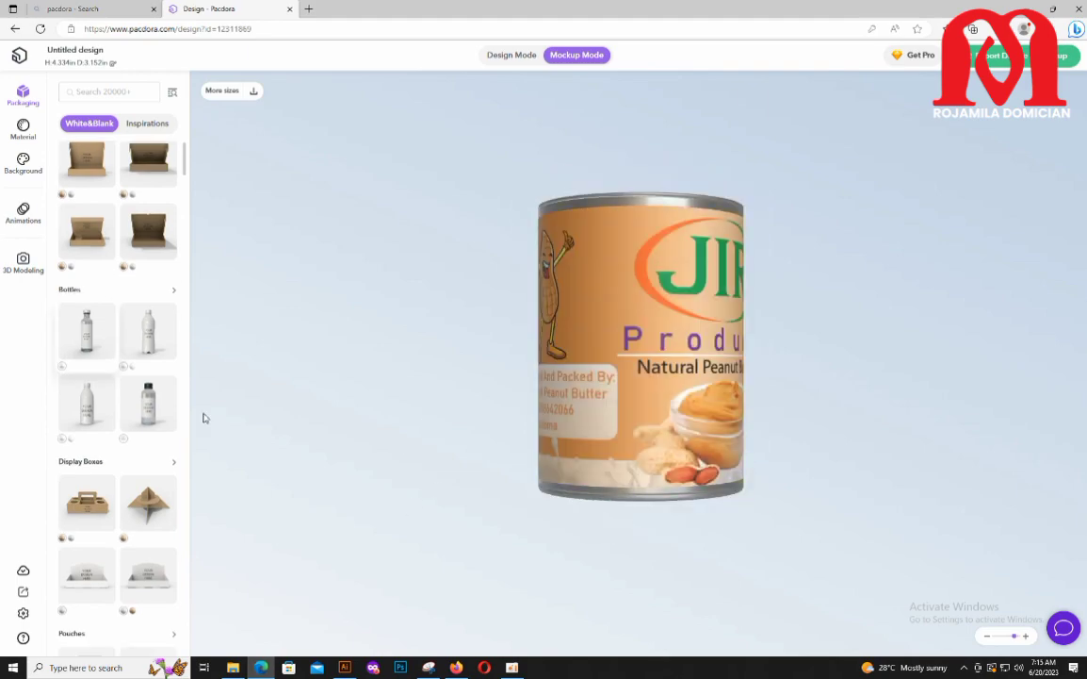
pyautogui.moveTo(534, 471); pyautogui.dragTo(612, 403)
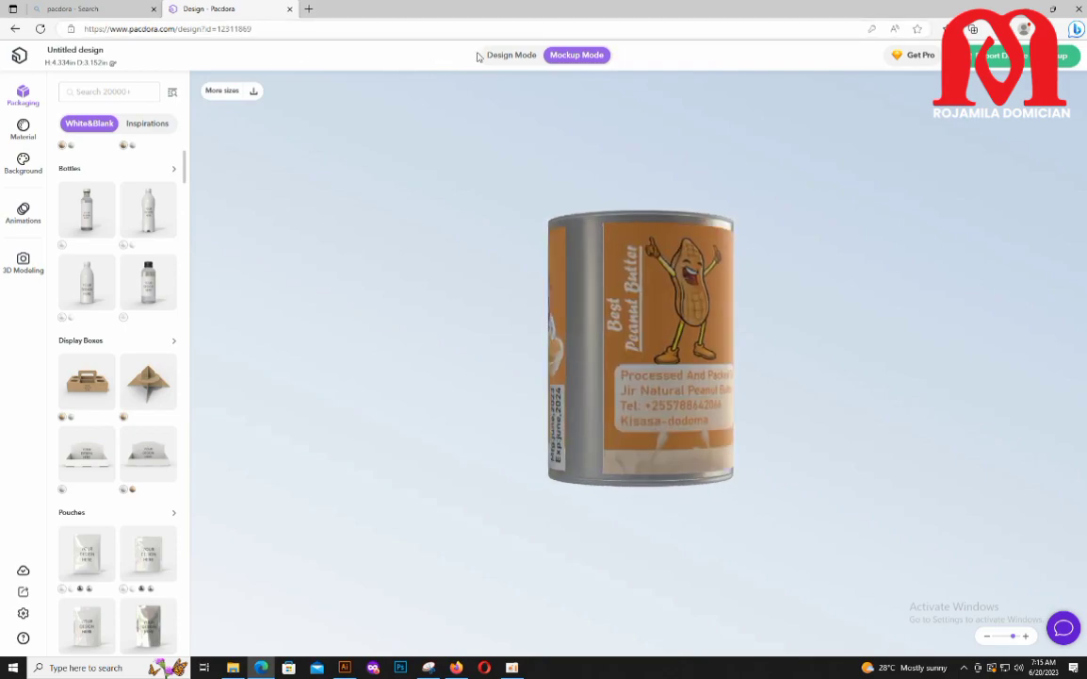
# Step: Nudge the JIR label in design mode to align with the template's left edge and review the can mockup
pyautogui.click(508, 55)
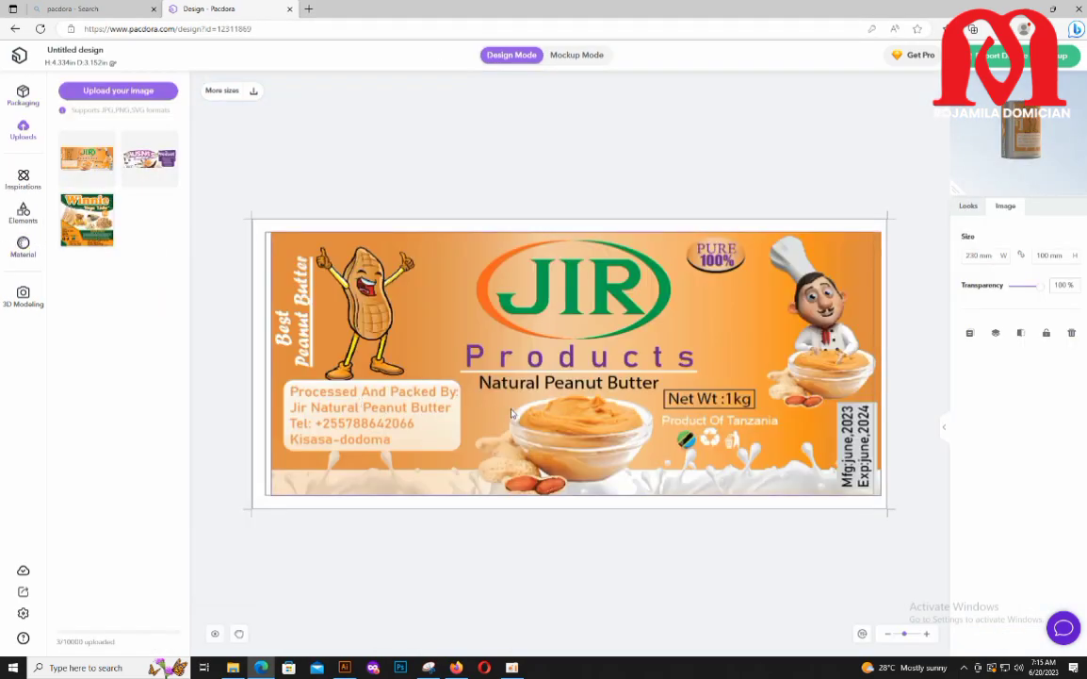
pyautogui.moveTo(511, 413); pyautogui.dragTo(506, 410)
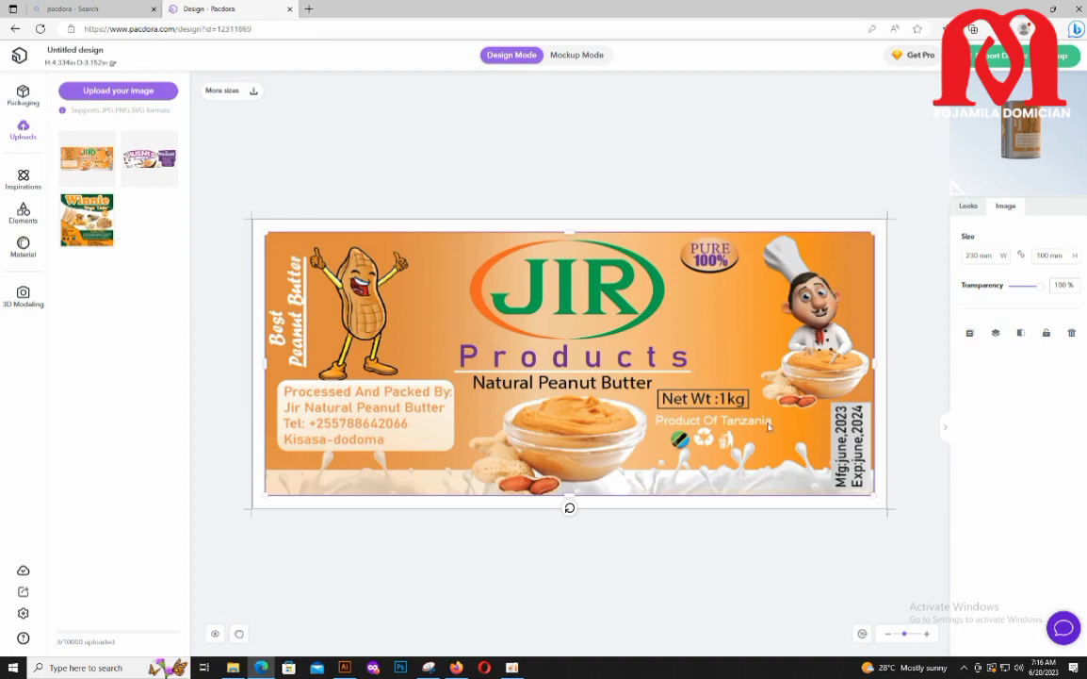
pyautogui.click(584, 56)
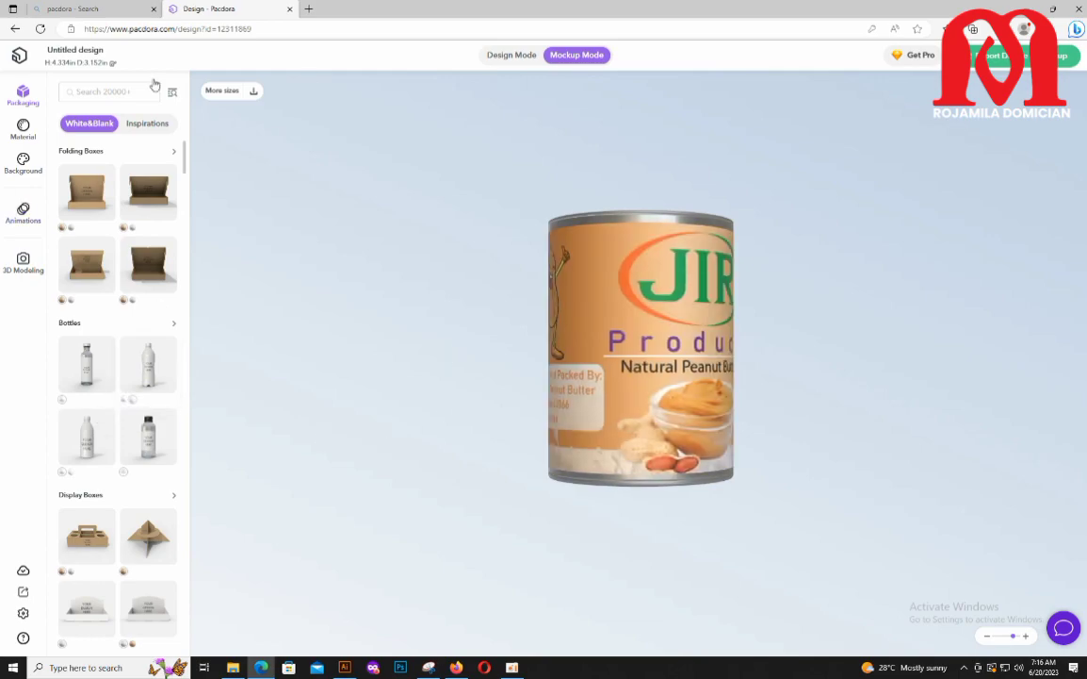
pyautogui.scroll(-5, 117, 341)
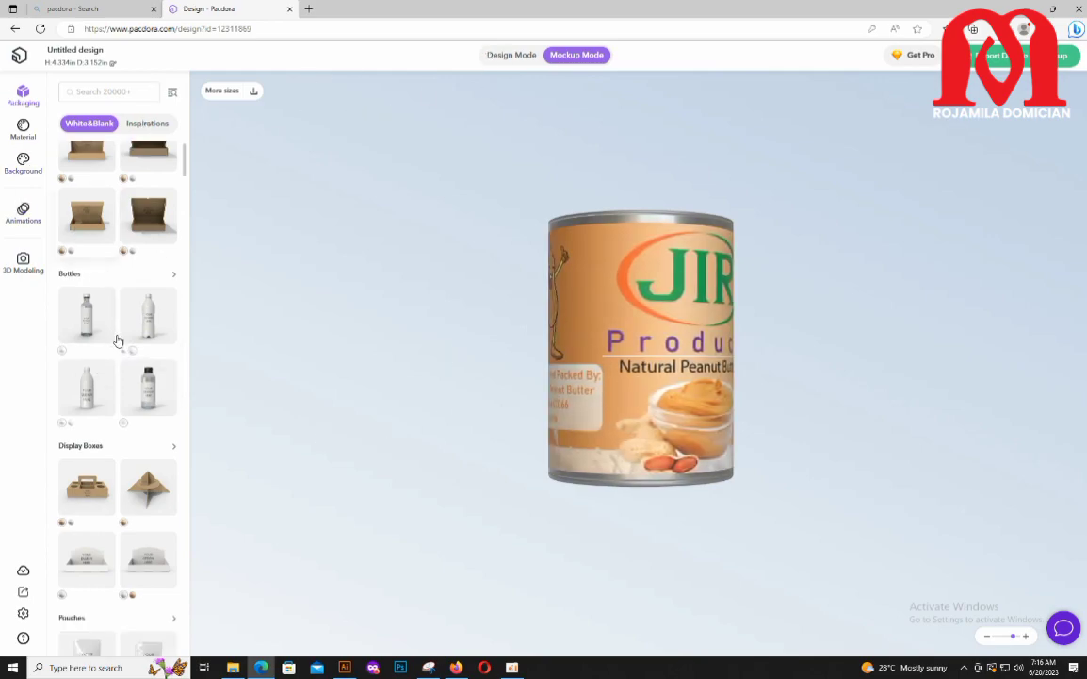
pyautogui.scroll(-4, 135, 346)
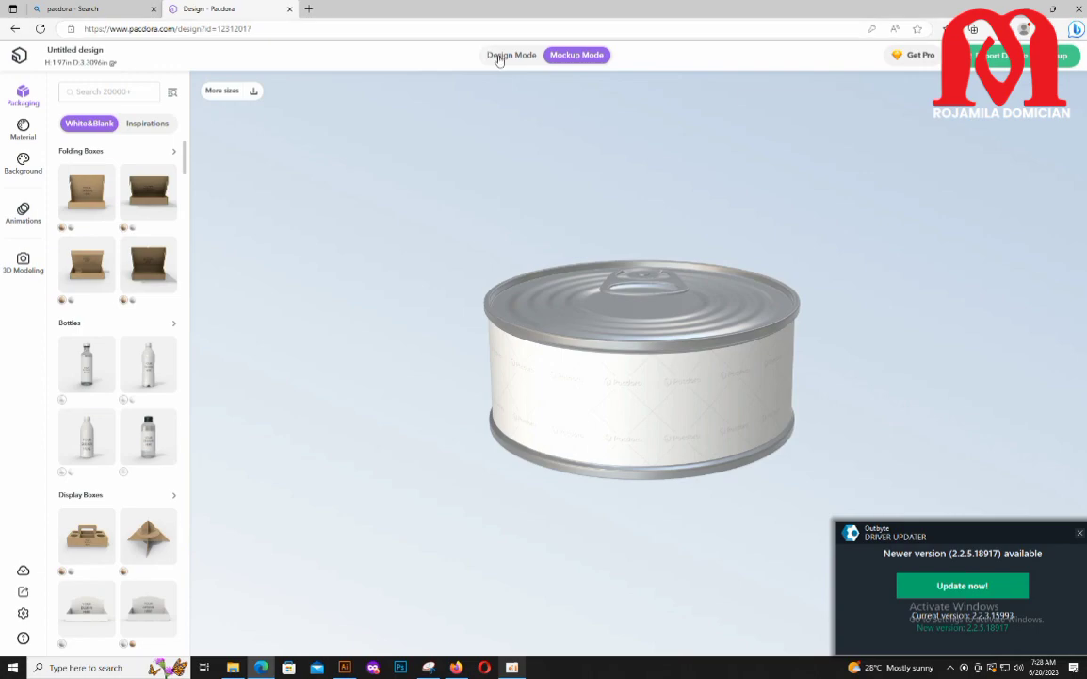
# Step: Review the Turmeric Body Scrub label on the short tin in design and mockup modes, rotating the tin
pyautogui.click(509, 54)
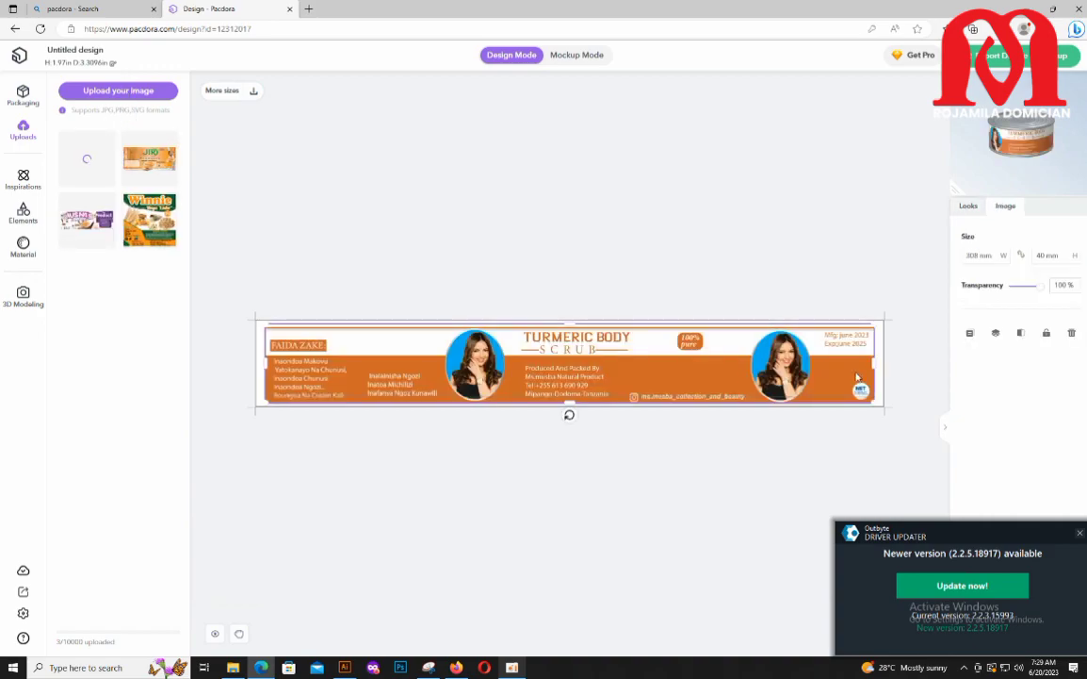
pyautogui.moveTo(872, 363); pyautogui.dragTo(871, 364)
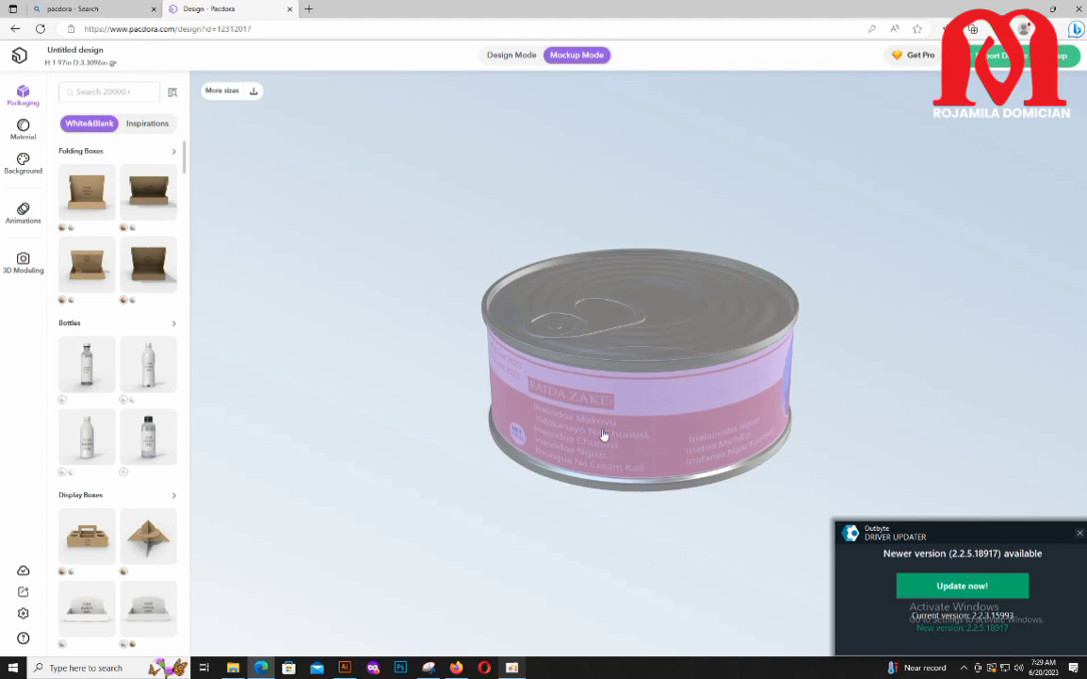
pyautogui.moveTo(604, 437); pyautogui.dragTo(612, 414)
pyautogui.moveTo(486, 586); pyautogui.dragTo(484, 567)
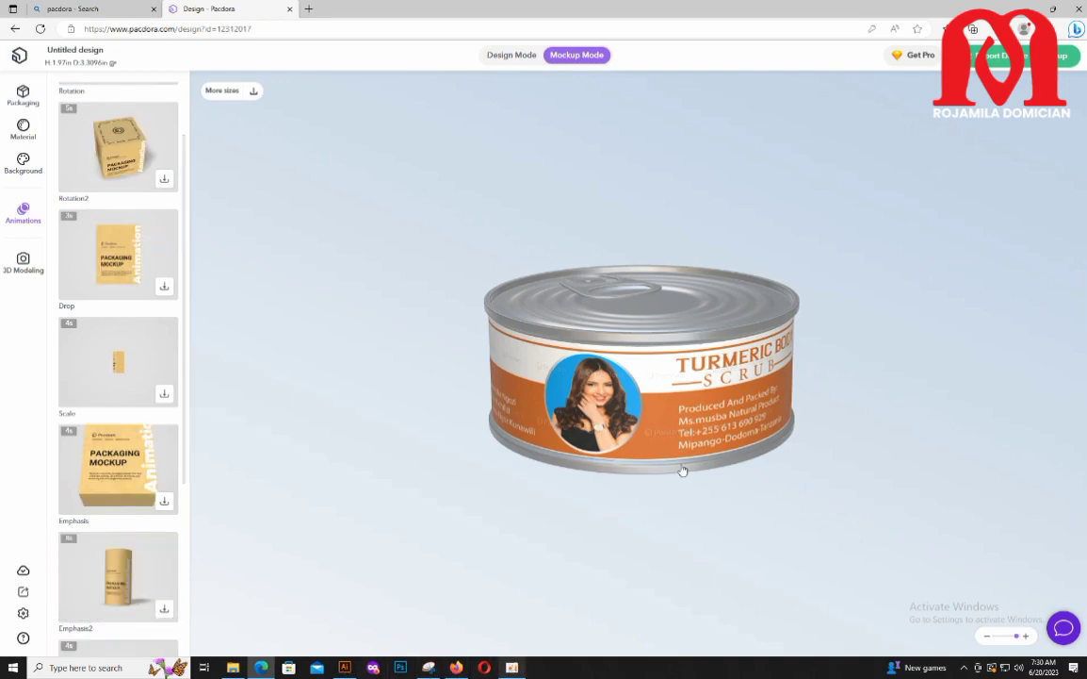
pyautogui.moveTo(681, 471); pyautogui.dragTo(654, 470)
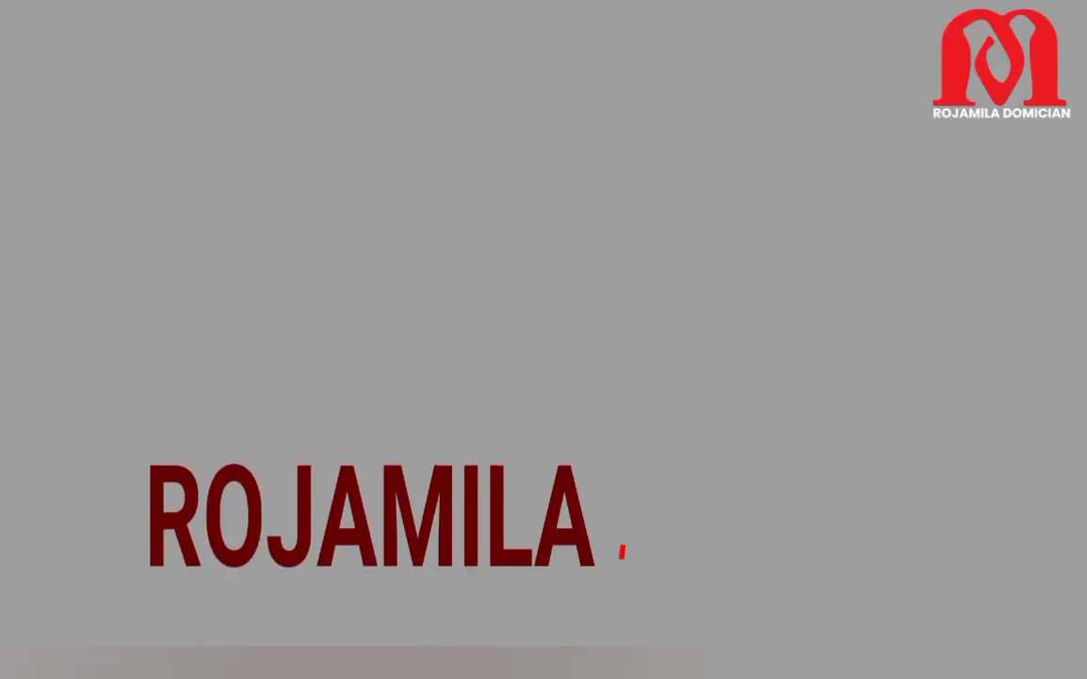